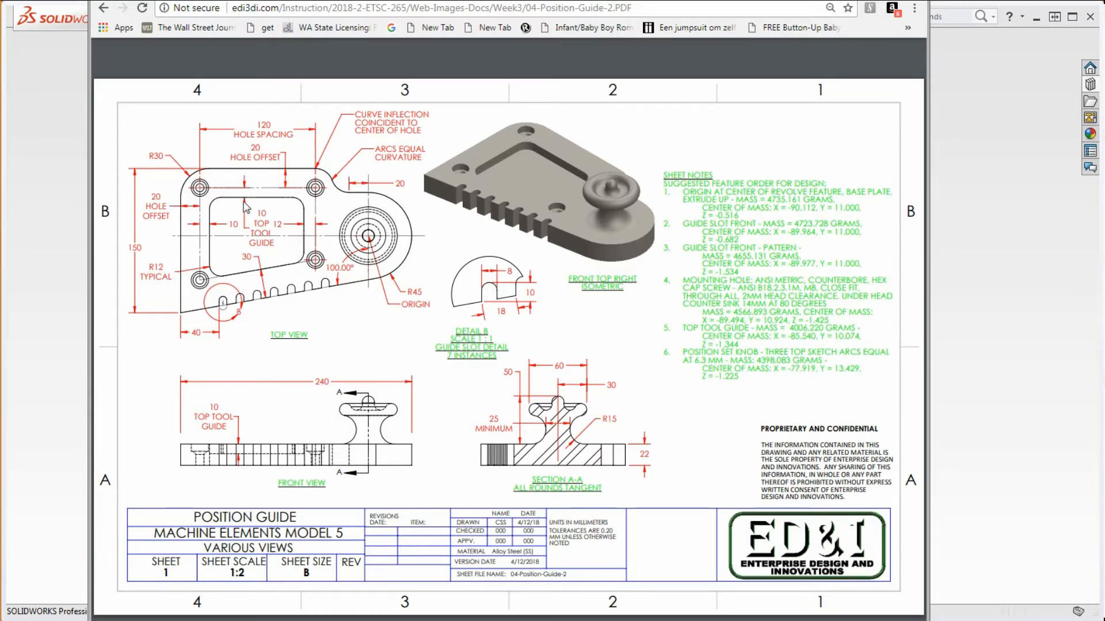
# - Examine the Position Guide drawing's top view, slot detail, front and section views, and sheet notes for dimensions and feature order
pyautogui.keyDown('ctrl'); pyautogui.scroll(2, 230, 179); pyautogui.keyUp('ctrl')
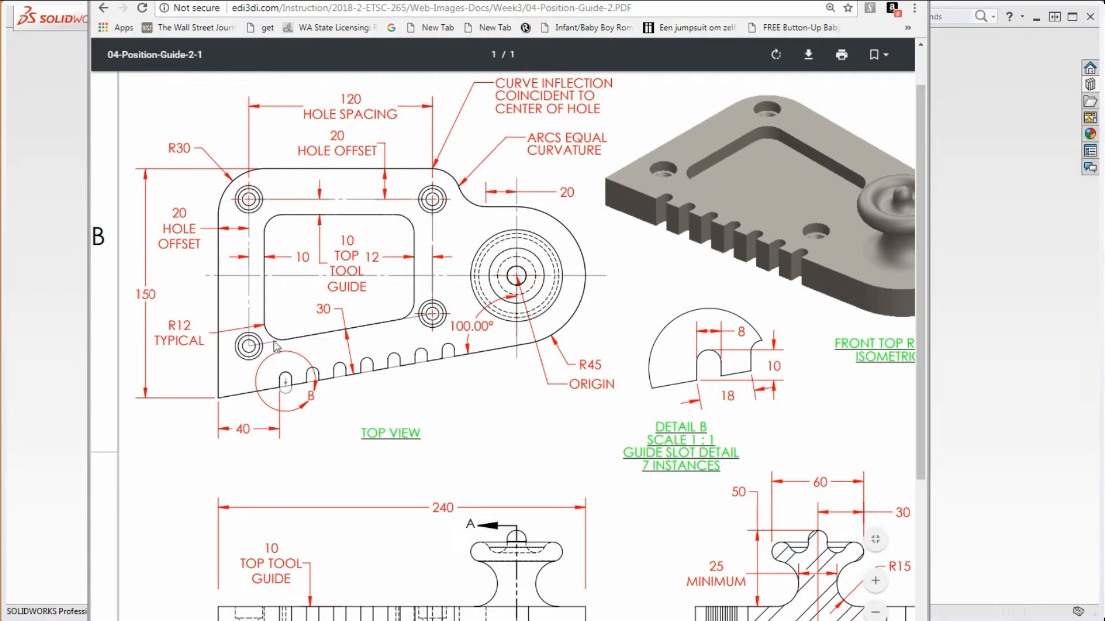
pyautogui.scroll(1, 437, 293)
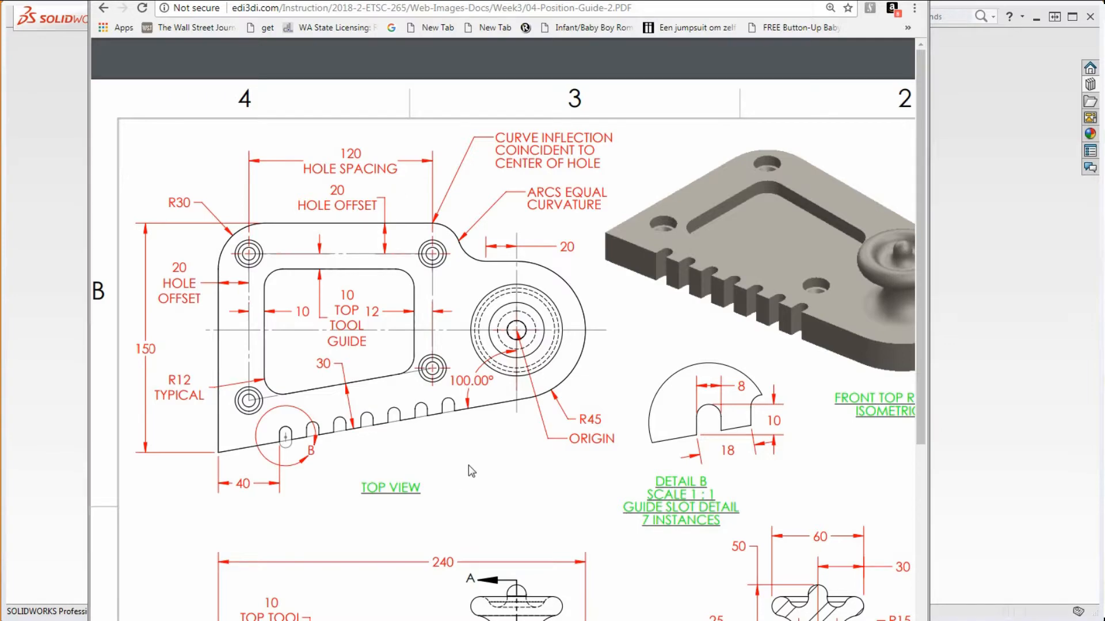
pyautogui.scroll(-4, 484, 450)
pyautogui.keyDown('ctrl'); pyautogui.scroll(1, 493, 343); pyautogui.keyUp('ctrl')
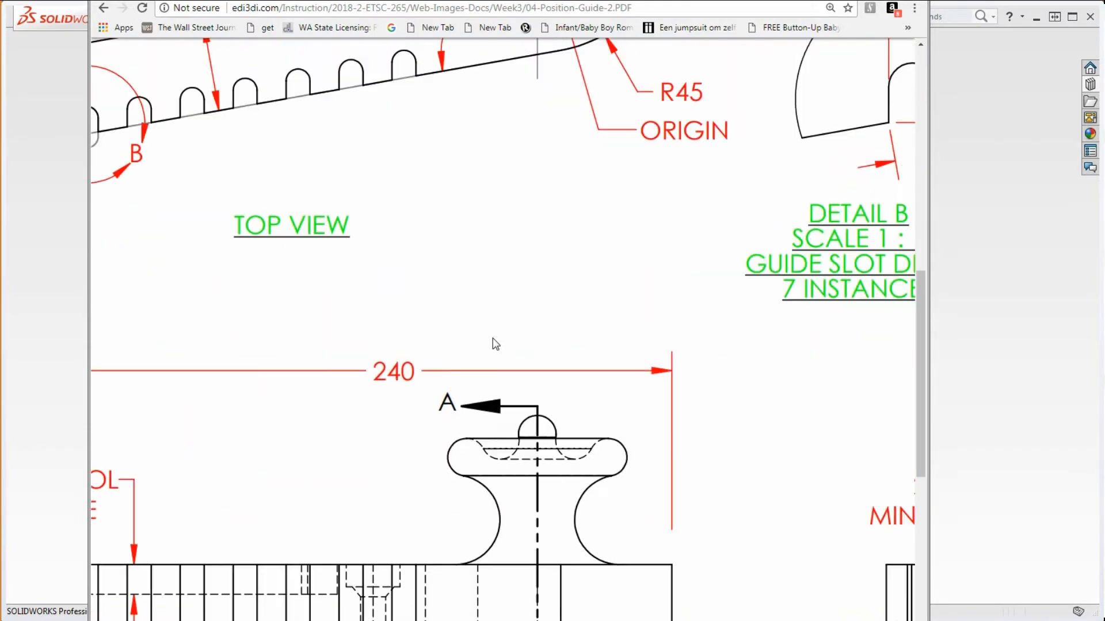
pyautogui.keyDown('ctrl'); pyautogui.scroll(-4, 493, 343); pyautogui.keyUp('ctrl')
pyautogui.keyDown('ctrl'); pyautogui.scroll(6, 465, 182); pyautogui.keyUp('ctrl')
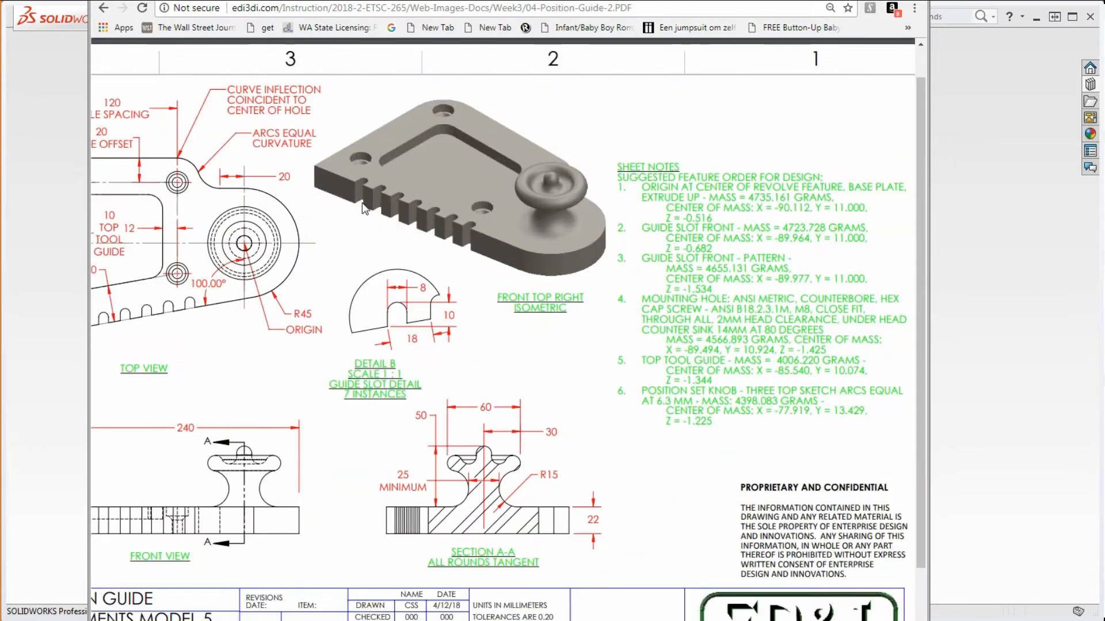
pyautogui.keyDown('ctrl'); pyautogui.scroll(-4, 356, 182); pyautogui.keyUp('ctrl')
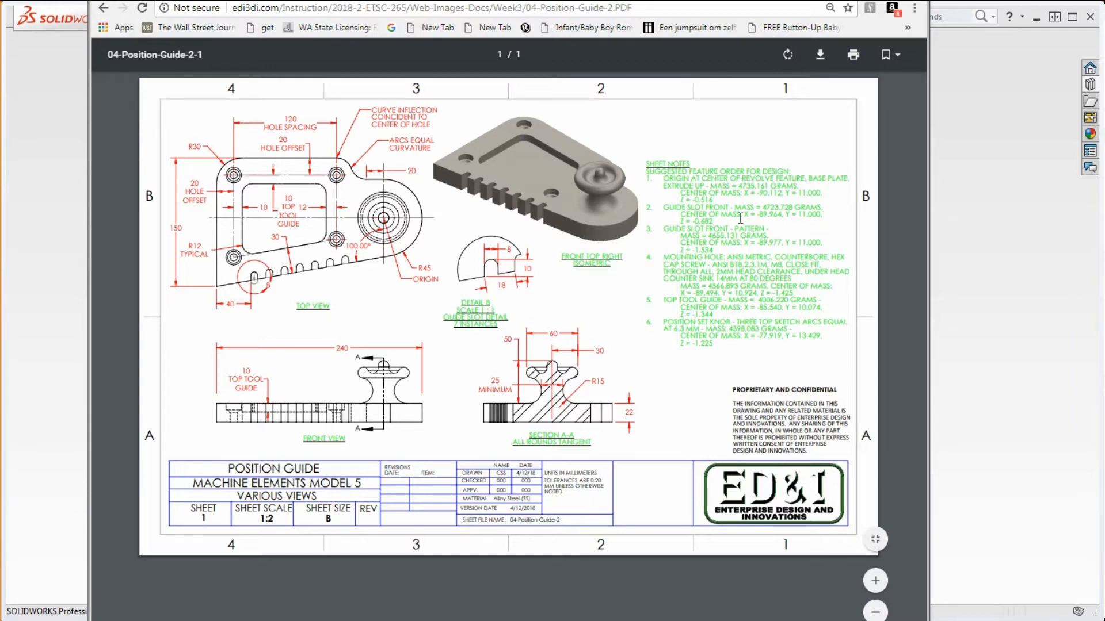
pyautogui.keyDown('ctrl'); pyautogui.scroll(1, 741, 217); pyautogui.keyUp('ctrl')
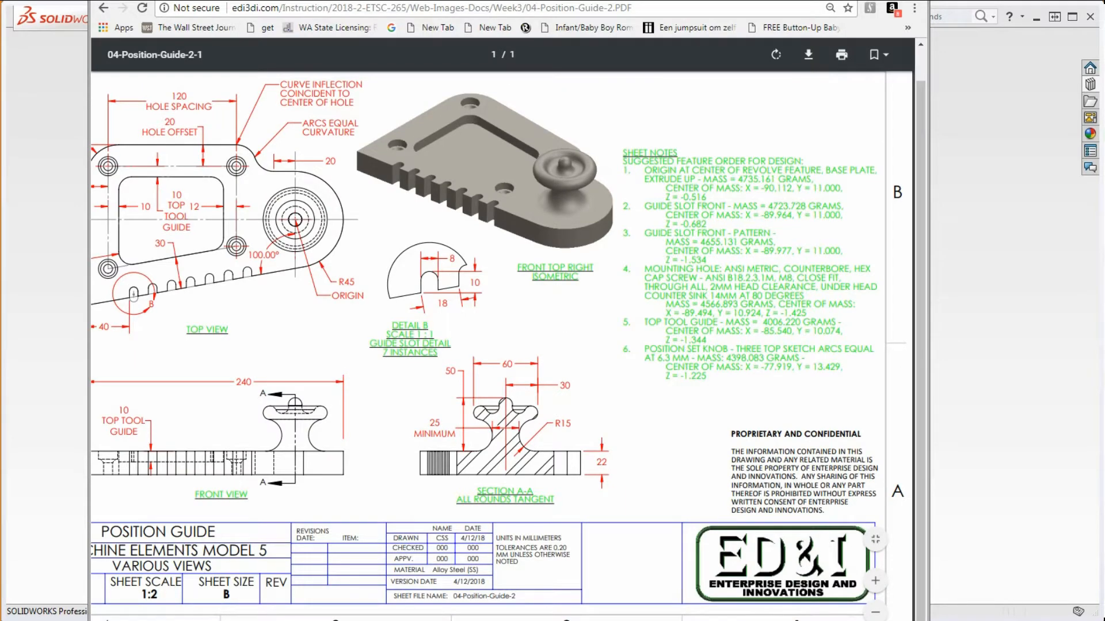
pyautogui.hscroll(-1, 502, 345)
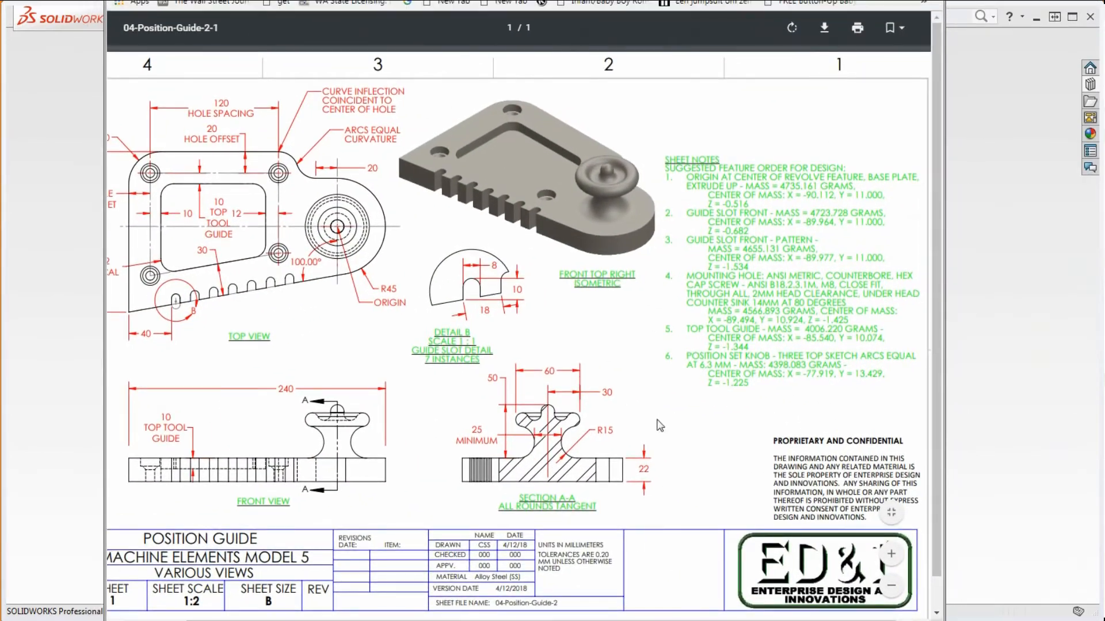
pyautogui.moveTo(258, 620); pyautogui.dragTo(230, 620)
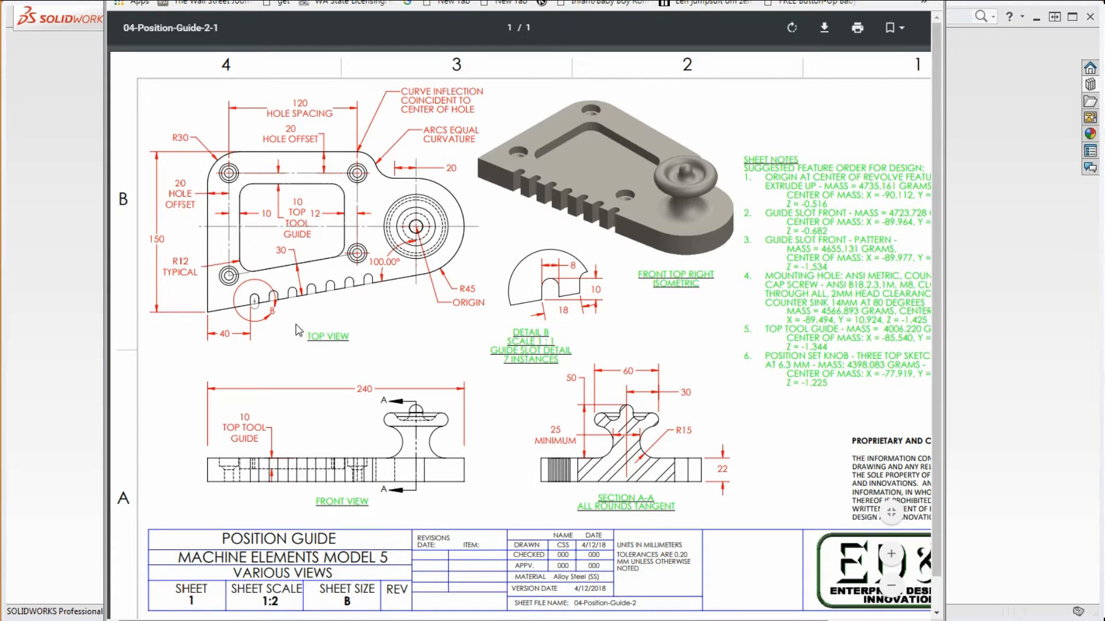
pyautogui.moveTo(558, 620); pyautogui.dragTo(616, 620)
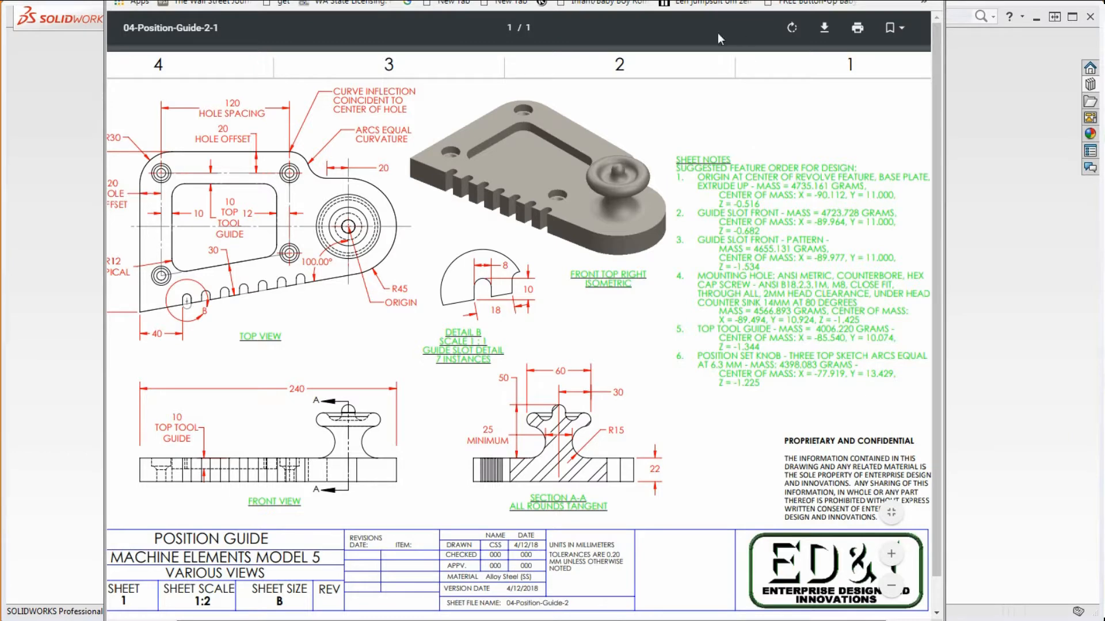
pyautogui.moveTo(339, 0); pyautogui.dragTo(361, 1)
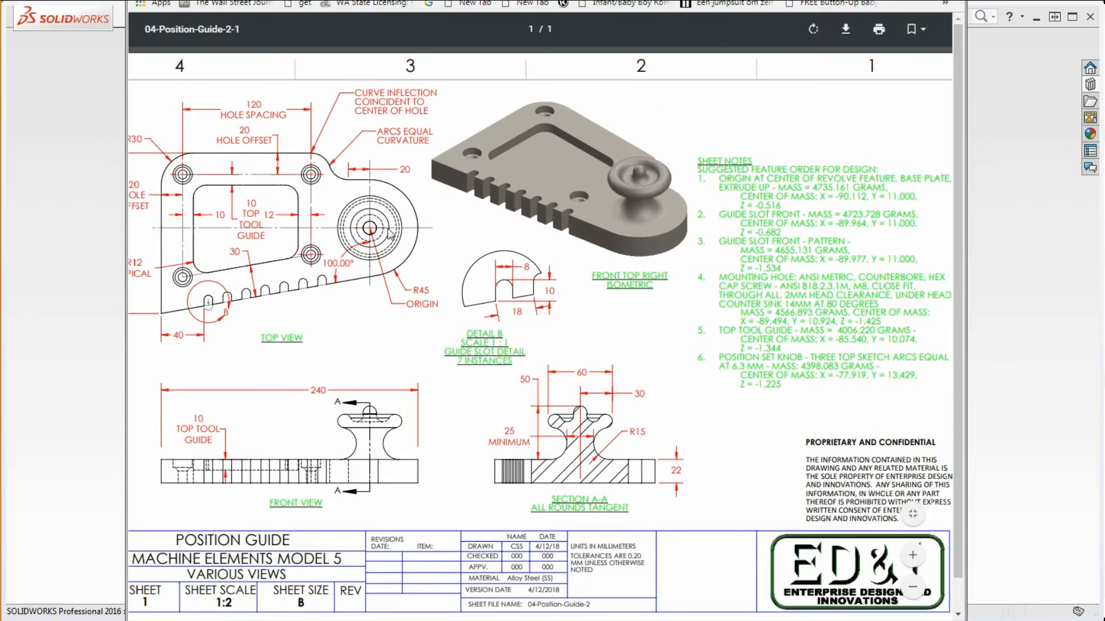
pyautogui.moveTo(590, 620)
pyautogui.mouseDown()
pyautogui.moveTo(540, 620)
pyautogui.moveTo(579, 620)
pyautogui.mouseUp()
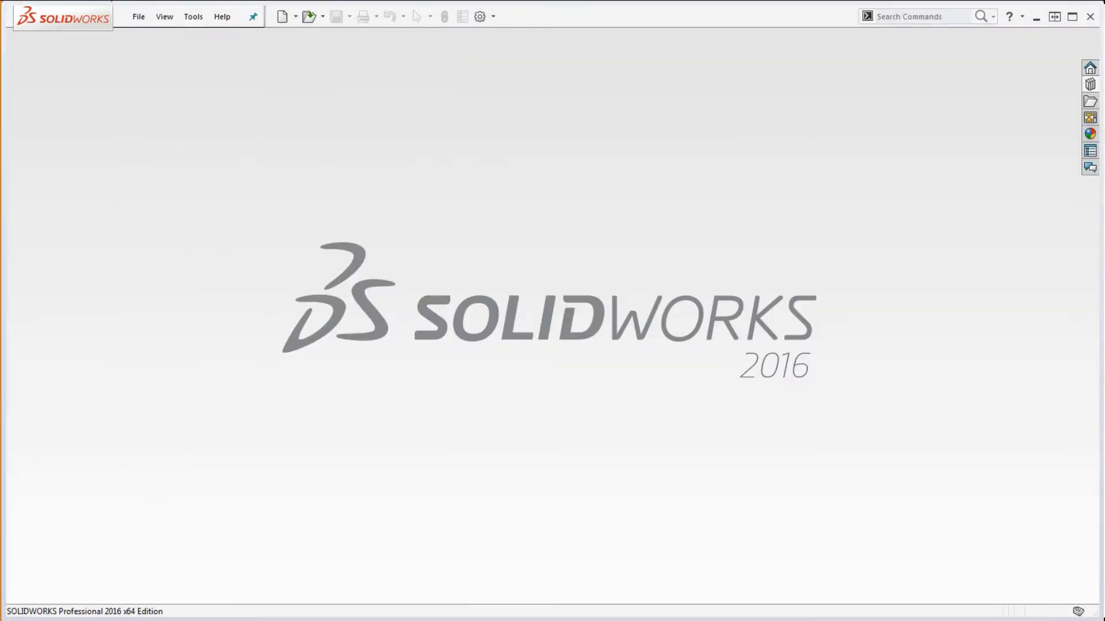
# - Create a new part in SOLIDWORKS from the Part-MMGS template
pyautogui.click(139, 17)
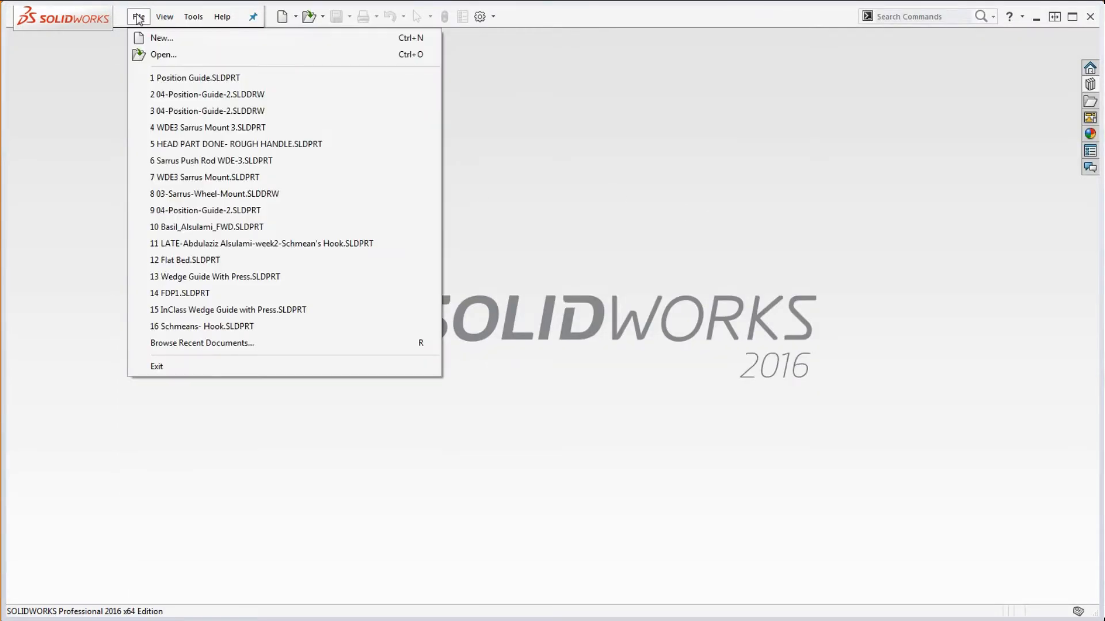
pyautogui.click(153, 38)
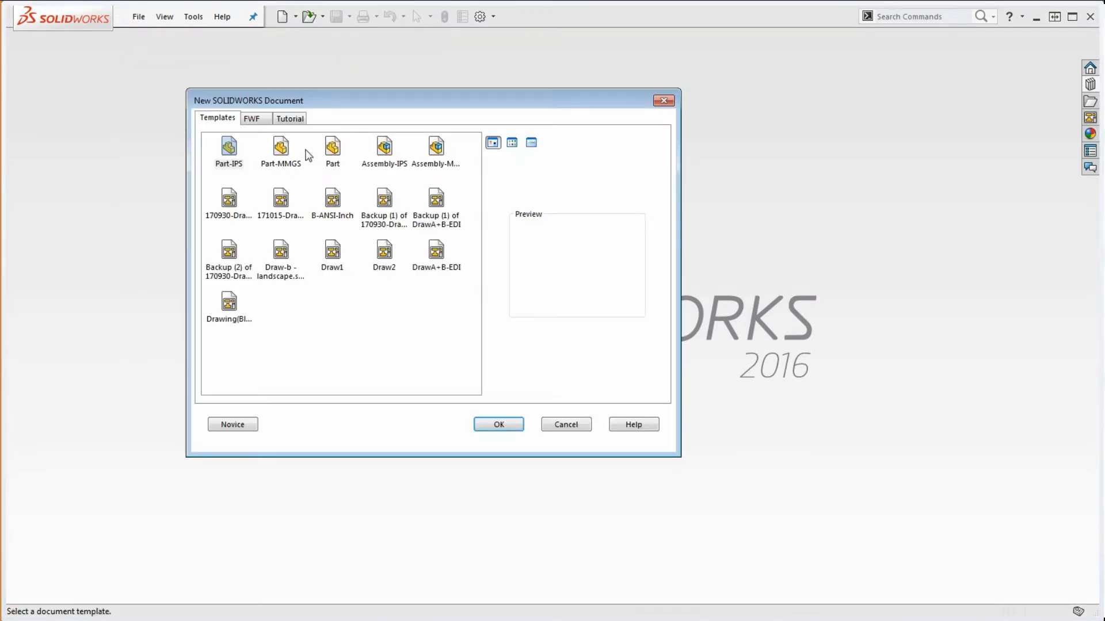
pyautogui.doubleClick(280, 150)
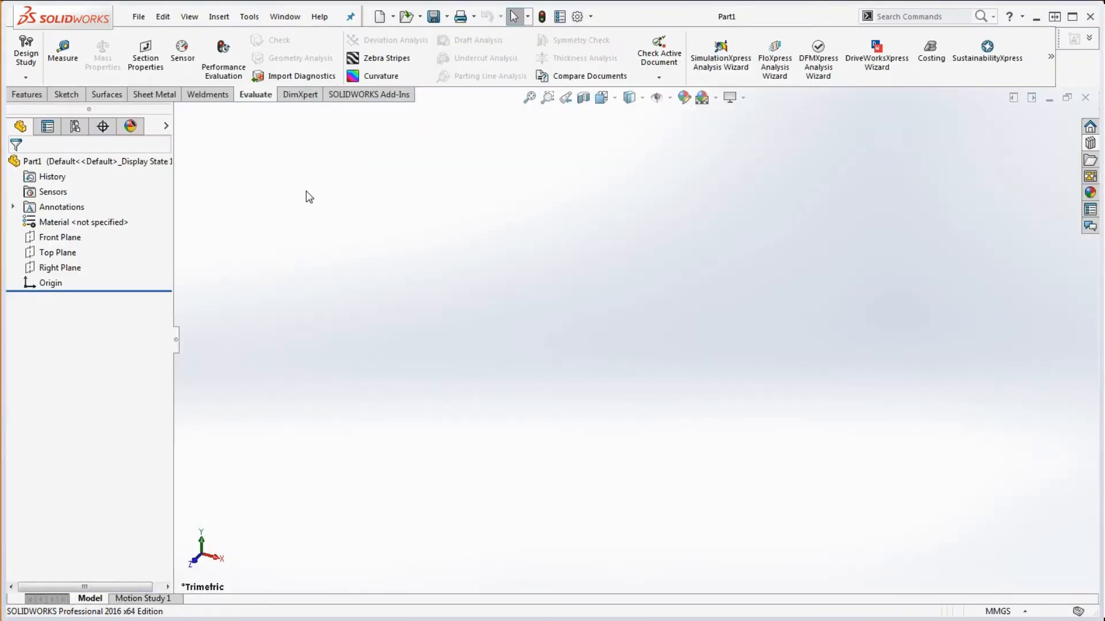
# - Assign the Alloy Steel (SS) material to the part
pyautogui.rightClick(111, 222)
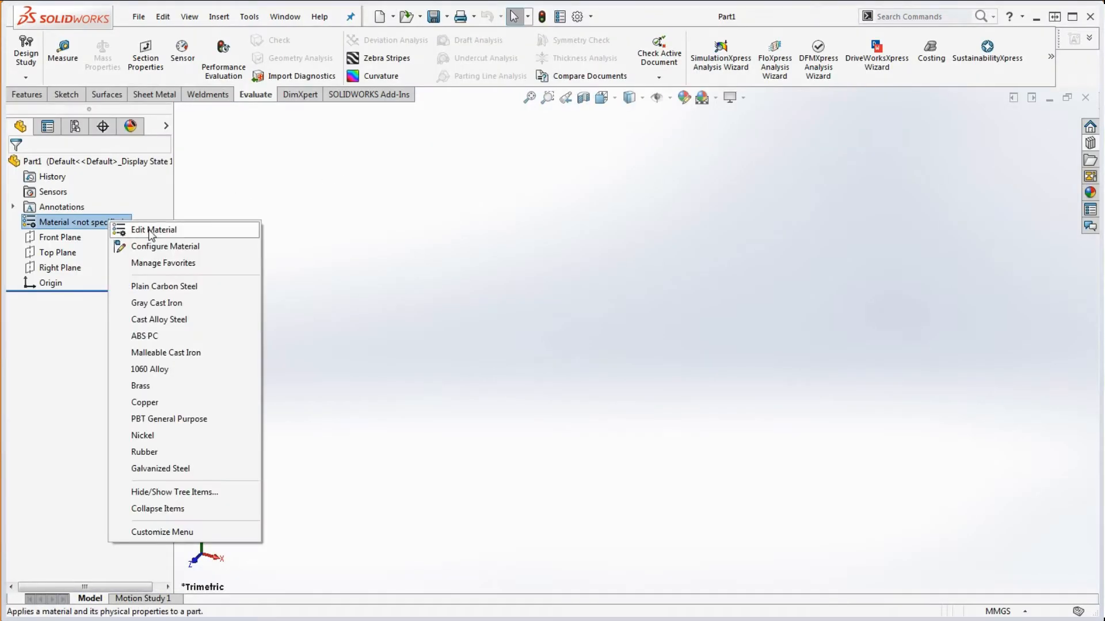
pyautogui.click(173, 228)
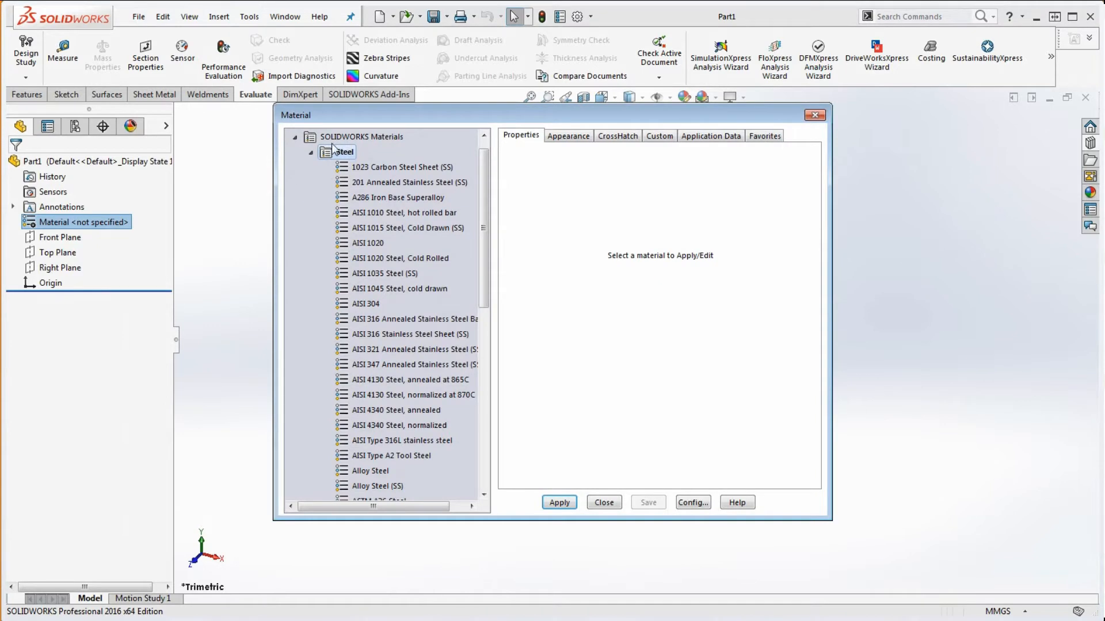
pyautogui.moveTo(481, 179); pyautogui.dragTo(491, 242)
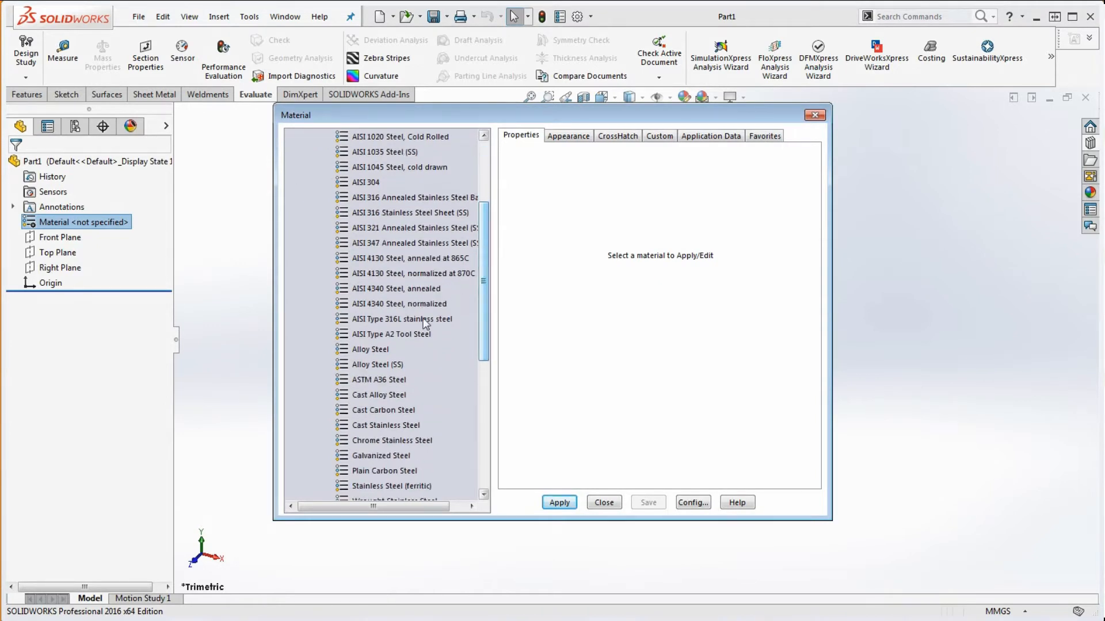
pyautogui.click(382, 365)
pyautogui.click(557, 503)
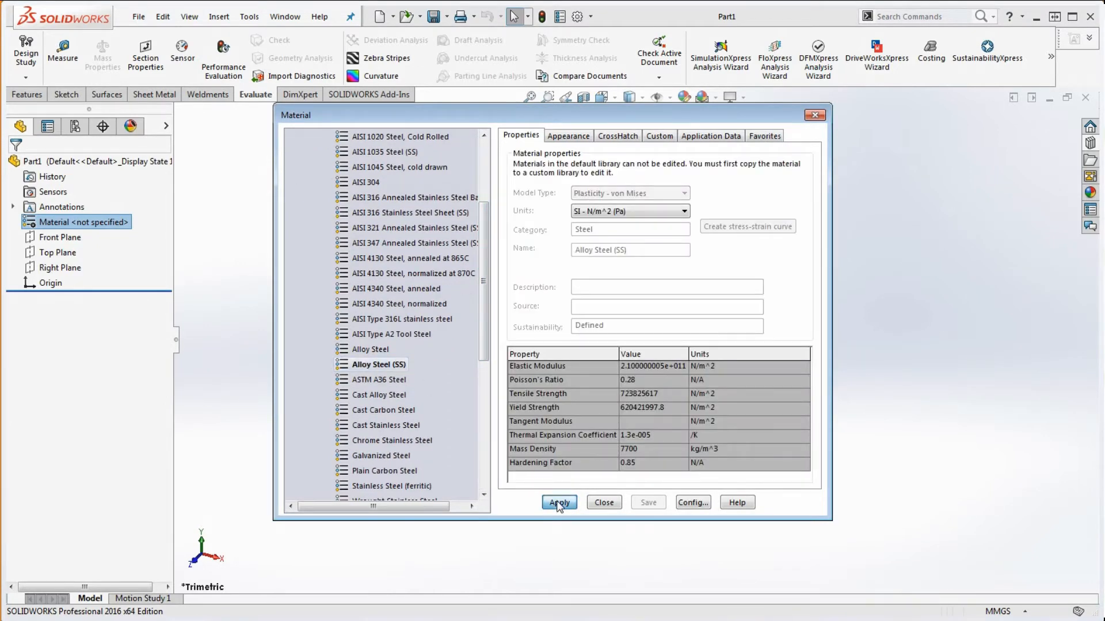
pyautogui.press('Escape')
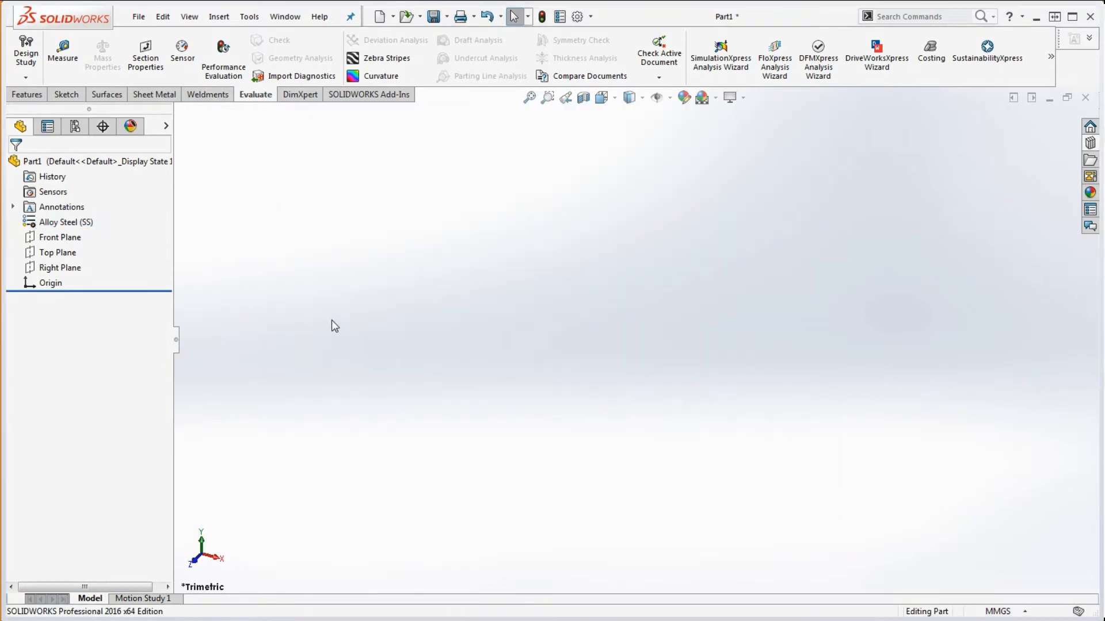
# - Start a sketch on the Top Plane with a horizontal centerline about 163 mm long and a vertical centerline, both passing through the origin
pyautogui.click(58, 253)
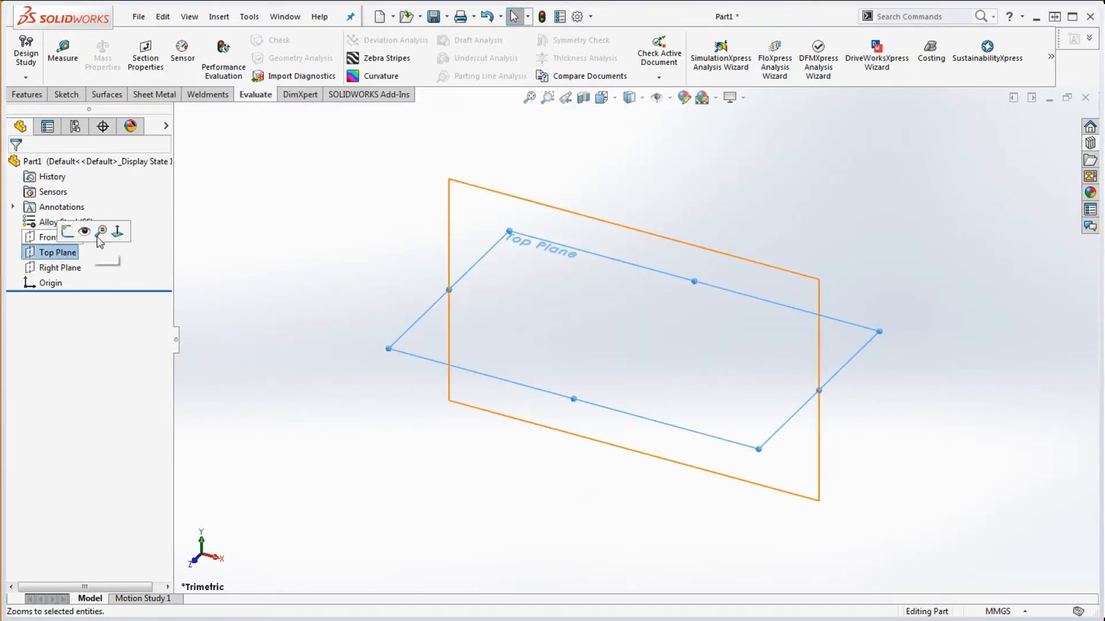
pyautogui.click(68, 95)
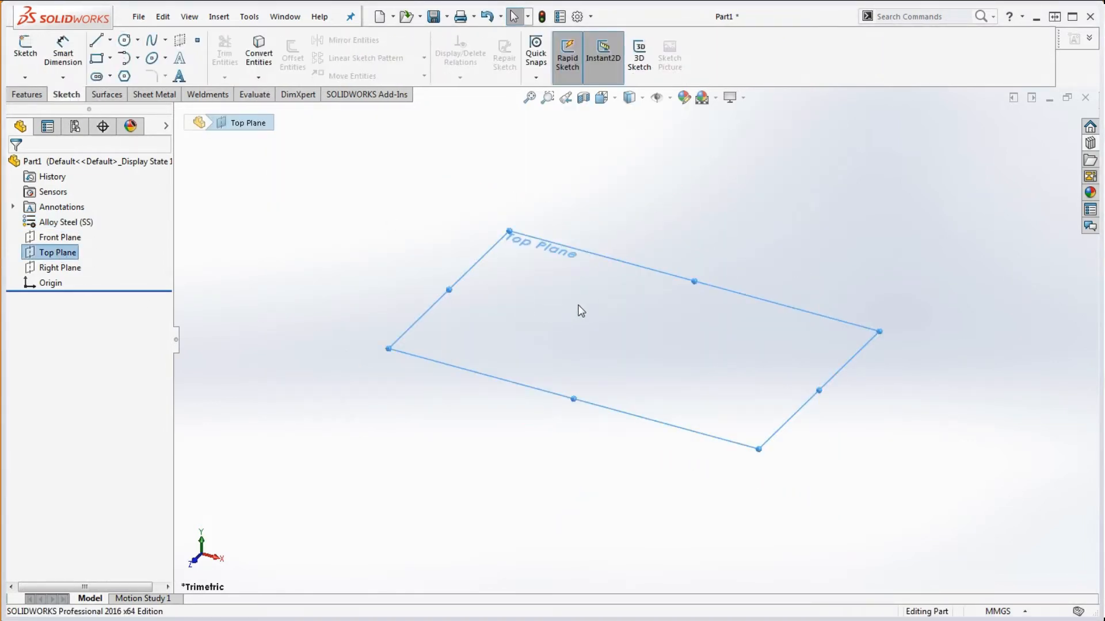
pyautogui.click(110, 41)
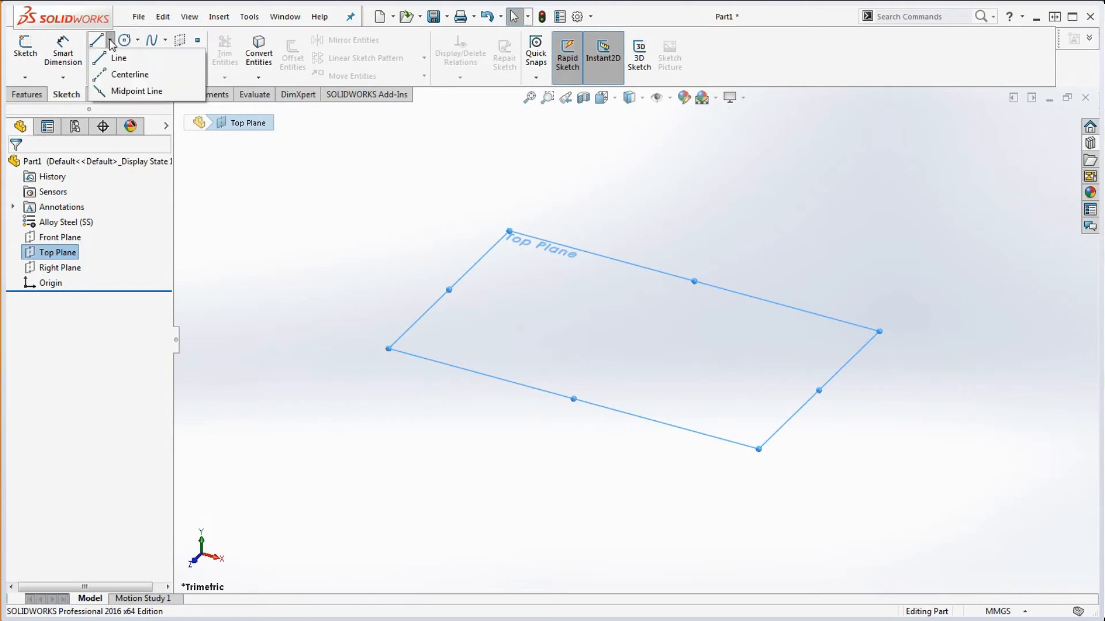
pyautogui.click(99, 75)
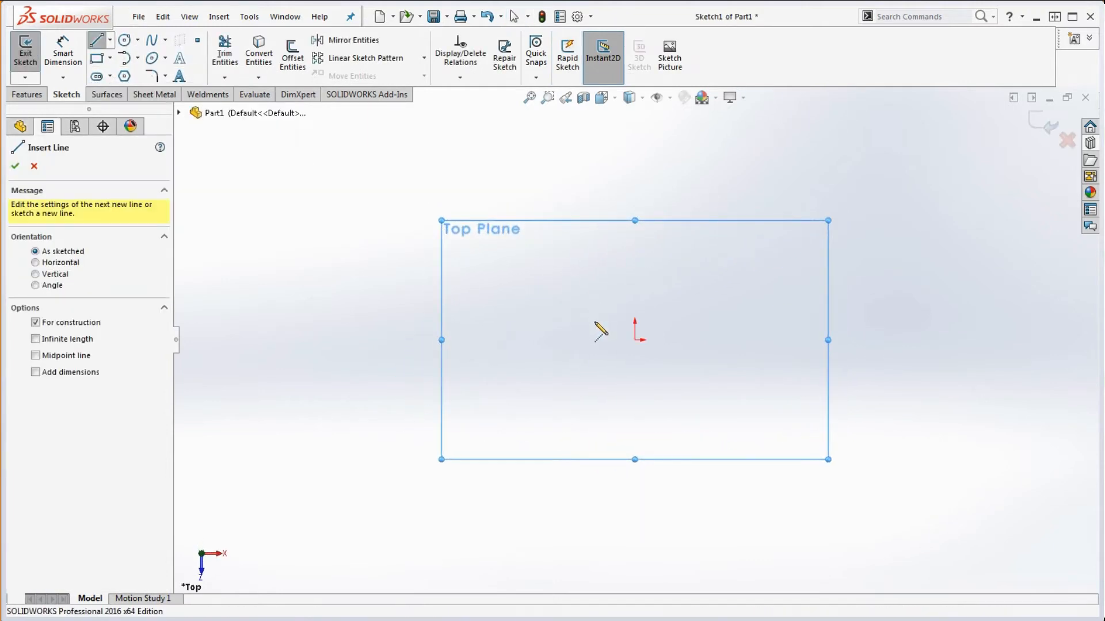
pyautogui.moveTo(409, 340); pyautogui.dragTo(765, 340)
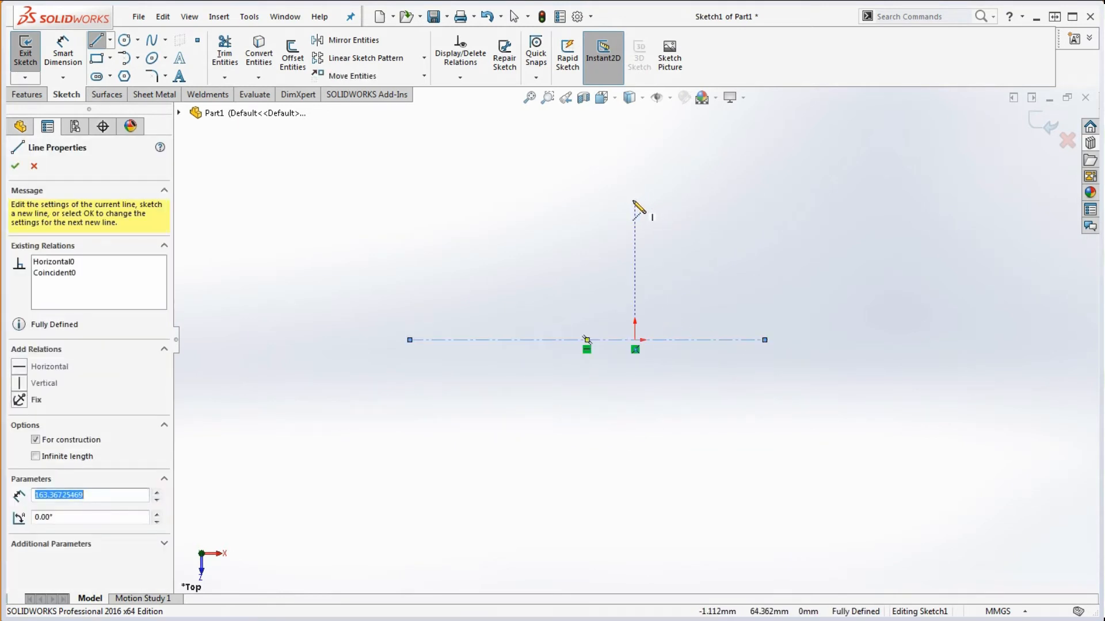
pyautogui.moveTo(634, 200)
pyautogui.mouseDown()
pyautogui.moveTo(616, 419)
pyautogui.moveTo(641, 530)
pyautogui.moveTo(634, 493)
pyautogui.mouseUp()
pyautogui.press('Escape')
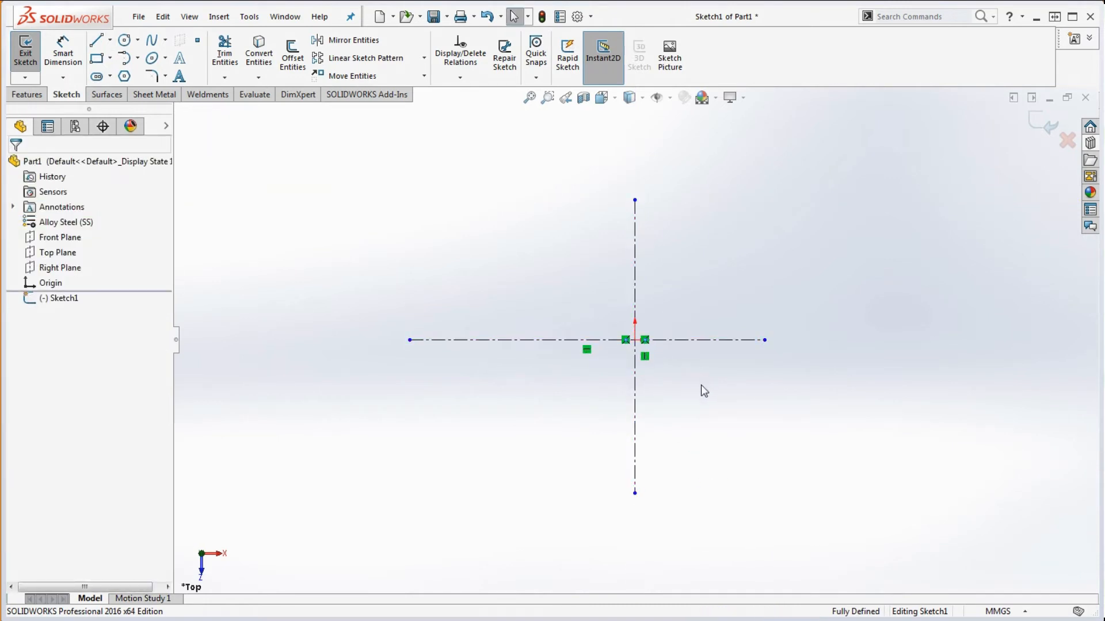
# - Sketch a 3 Point Arc of about 40 mm radius from the vertical centerline above the origin, bulging right and ending below the horizontal centerline
pyautogui.scroll(-1, 691, 377)
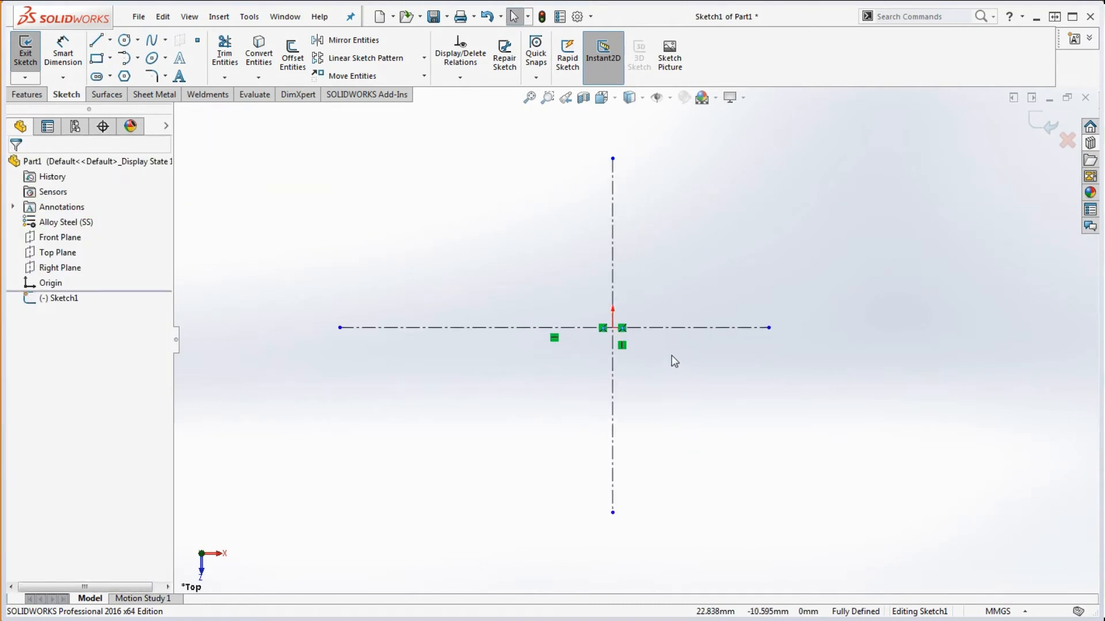
pyautogui.scroll(2, 671, 360)
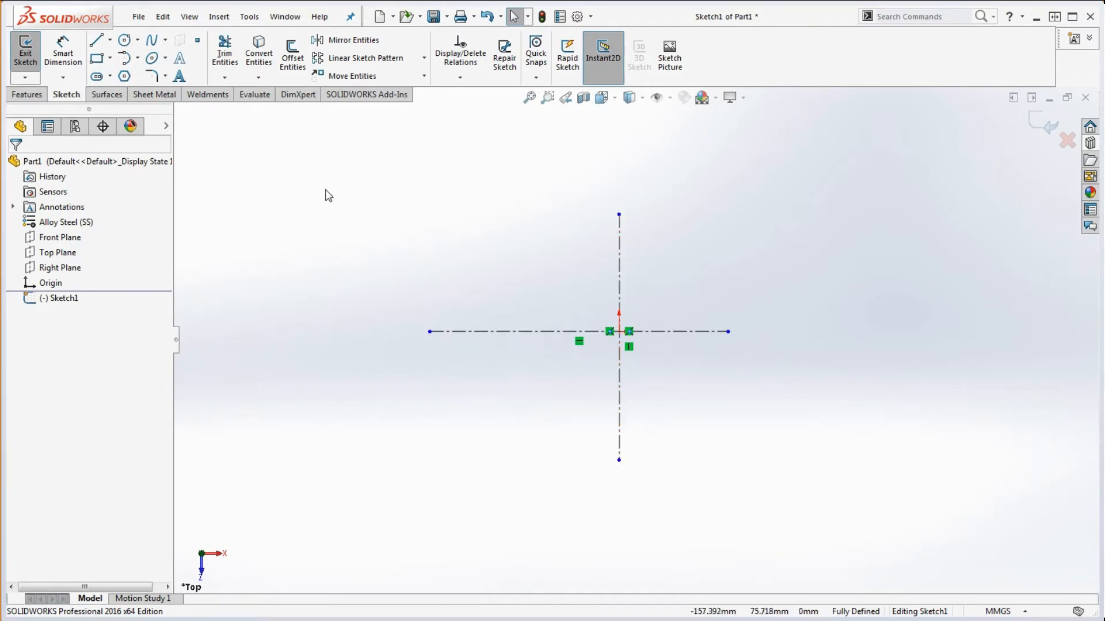
pyautogui.click(136, 58)
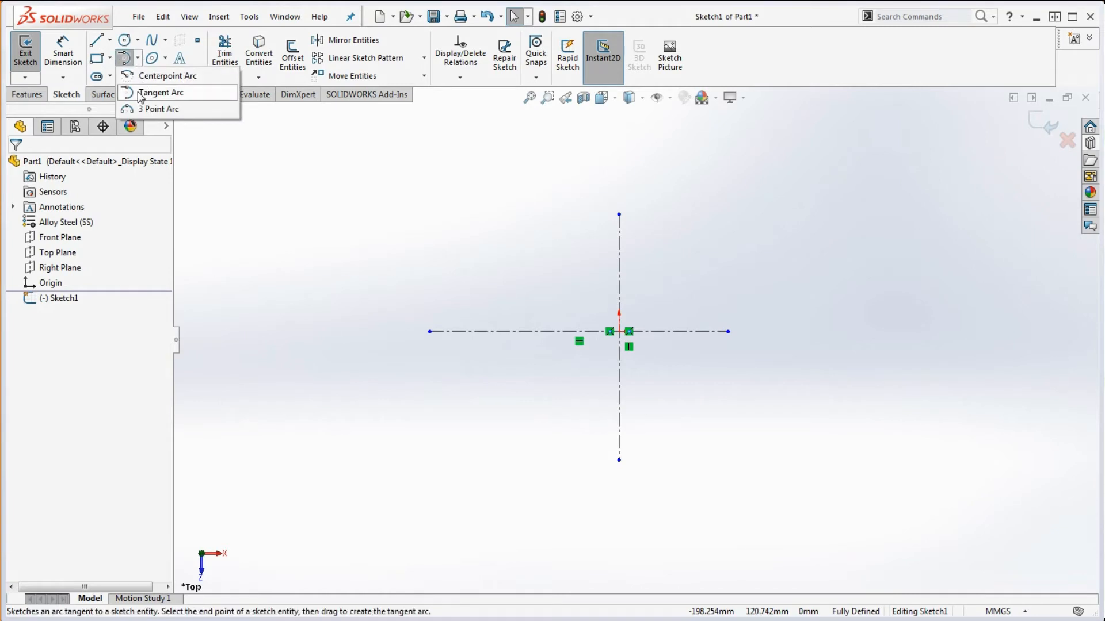
pyautogui.click(140, 110)
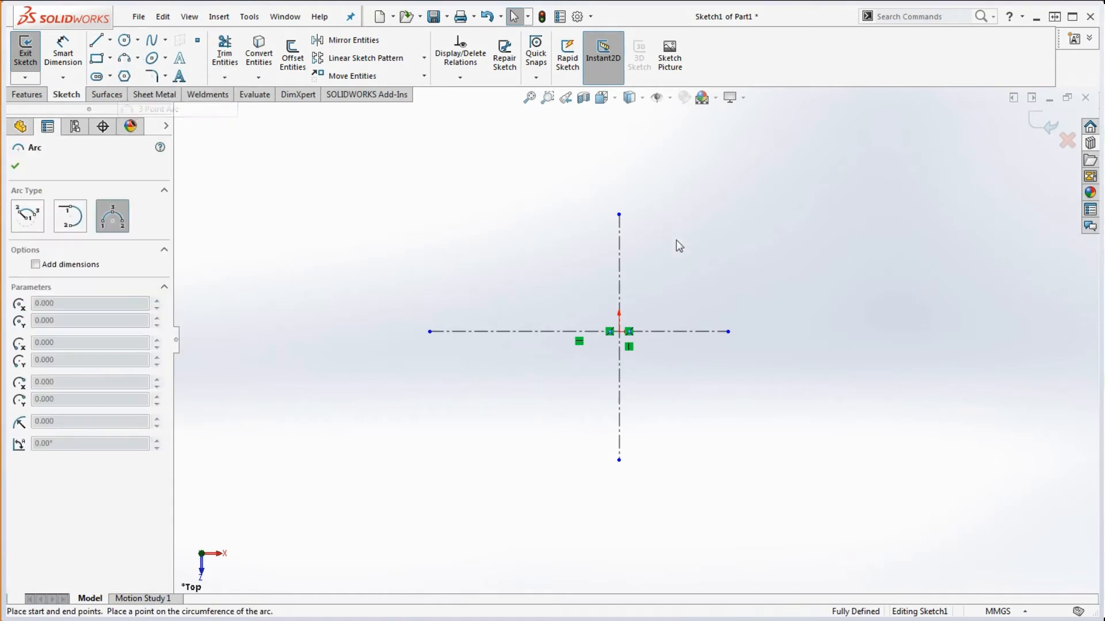
pyautogui.click(620, 266)
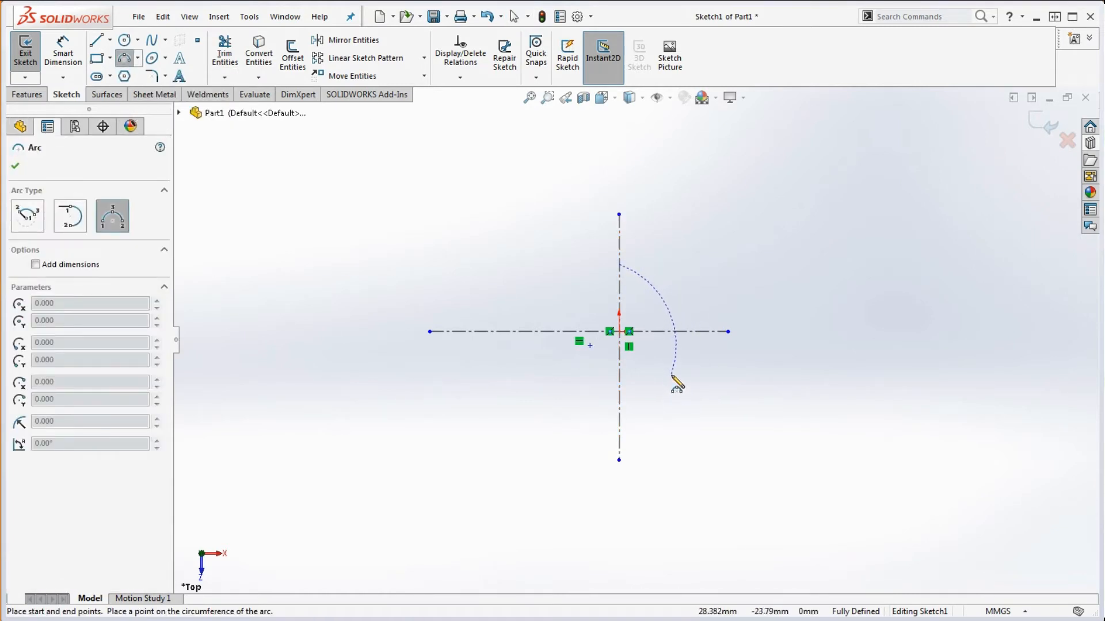
pyautogui.click(654, 394)
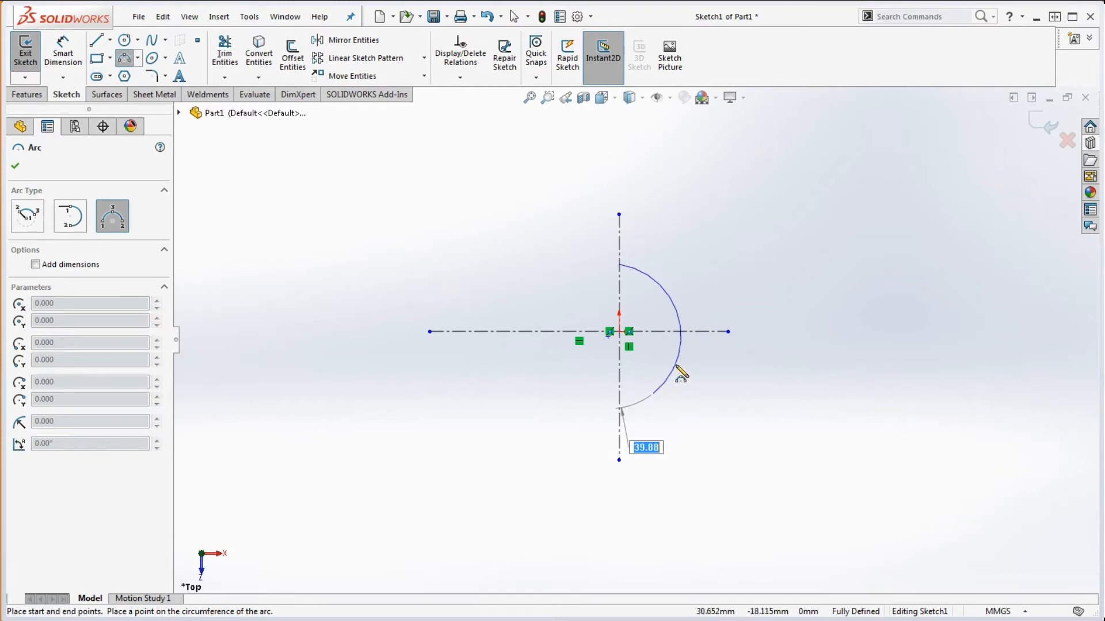
pyautogui.click(673, 363)
pyautogui.press('Escape')
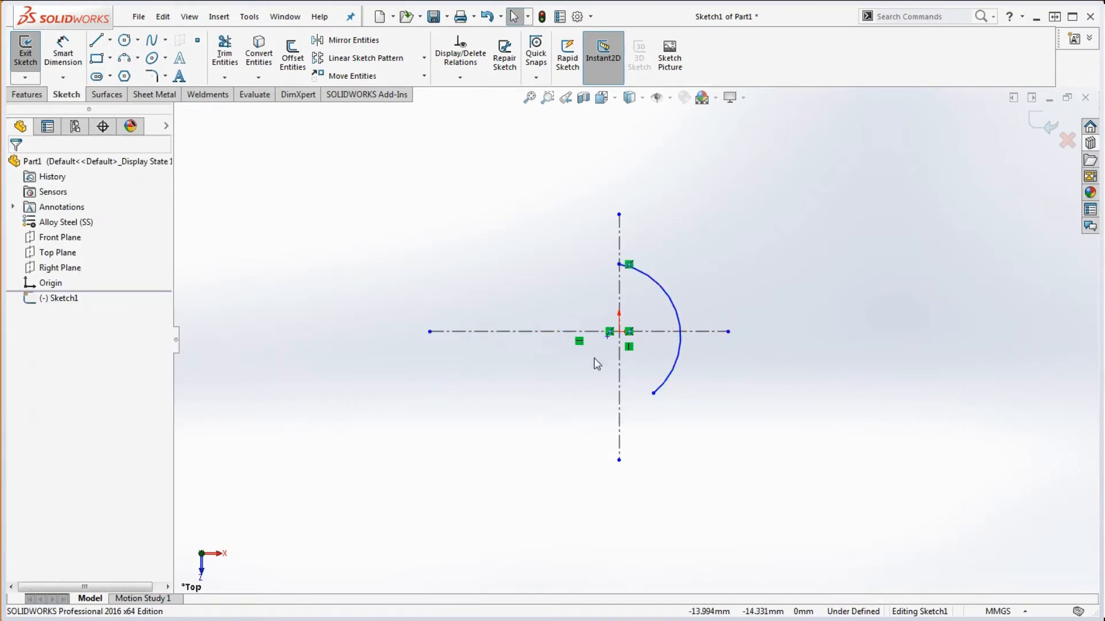
# - Add a Coincident relation between the arc's centre point and the origin
pyautogui.scroll(-2, 606, 341)
pyautogui.scroll(-5, 608, 341)
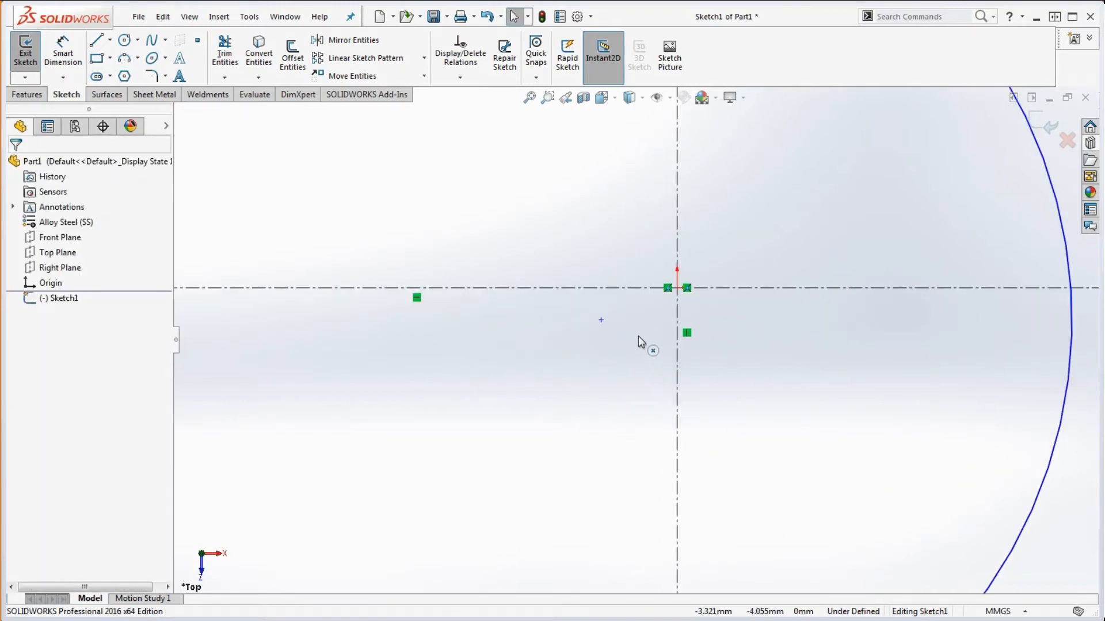
pyautogui.click(601, 320)
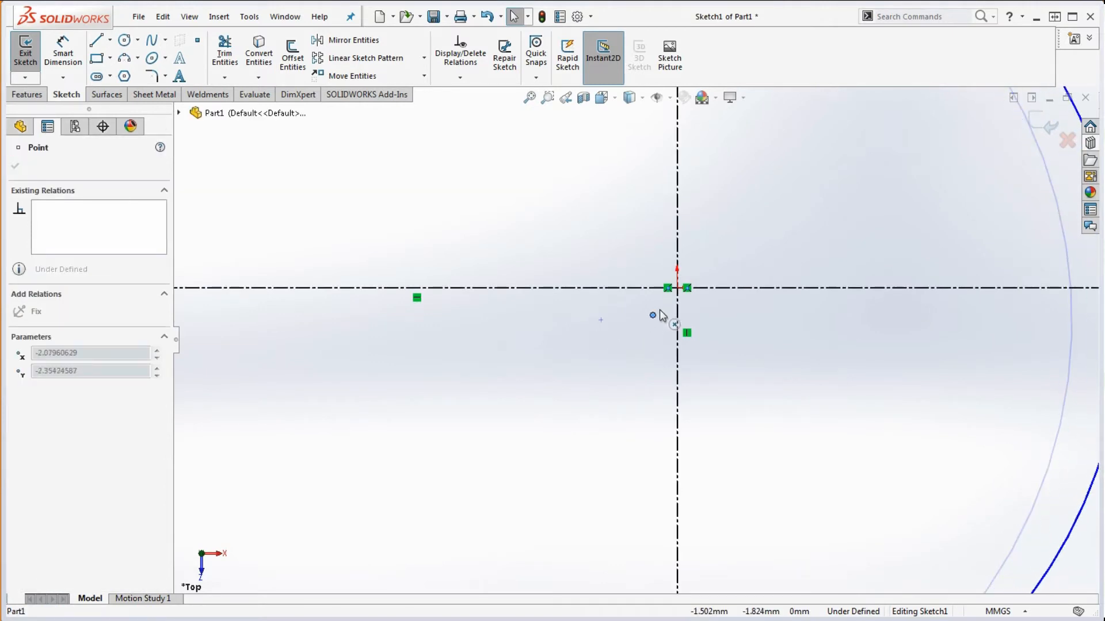
pyautogui.click(682, 287)
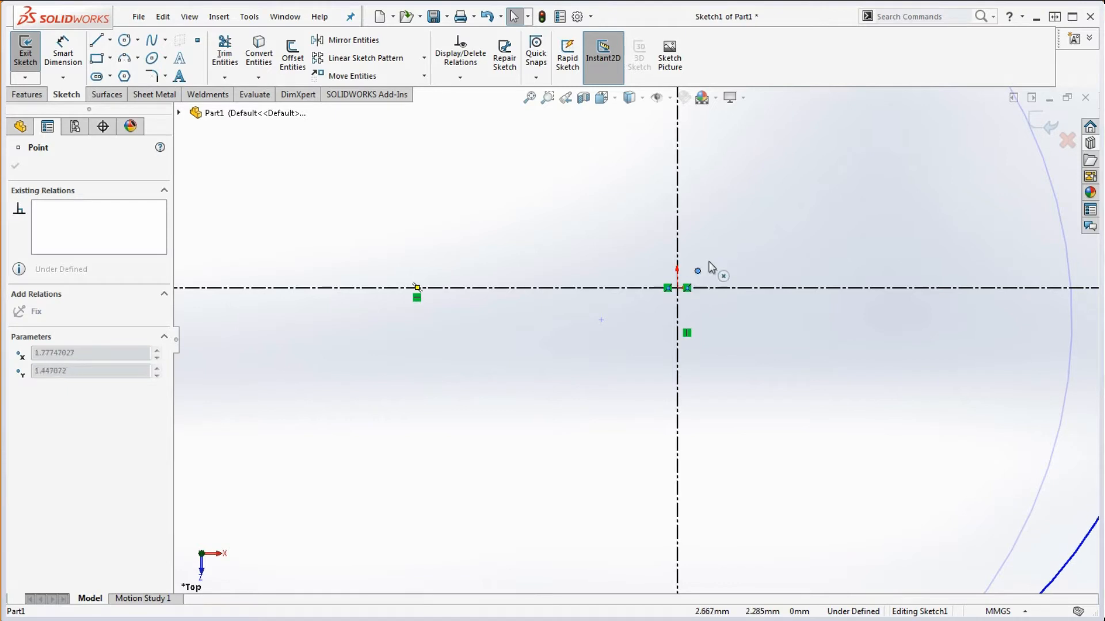
pyautogui.moveTo(709, 263); pyautogui.dragTo(711, 250)
pyautogui.keyDown('ctrl'); pyautogui.click(678, 287); pyautogui.keyUp('ctrl')
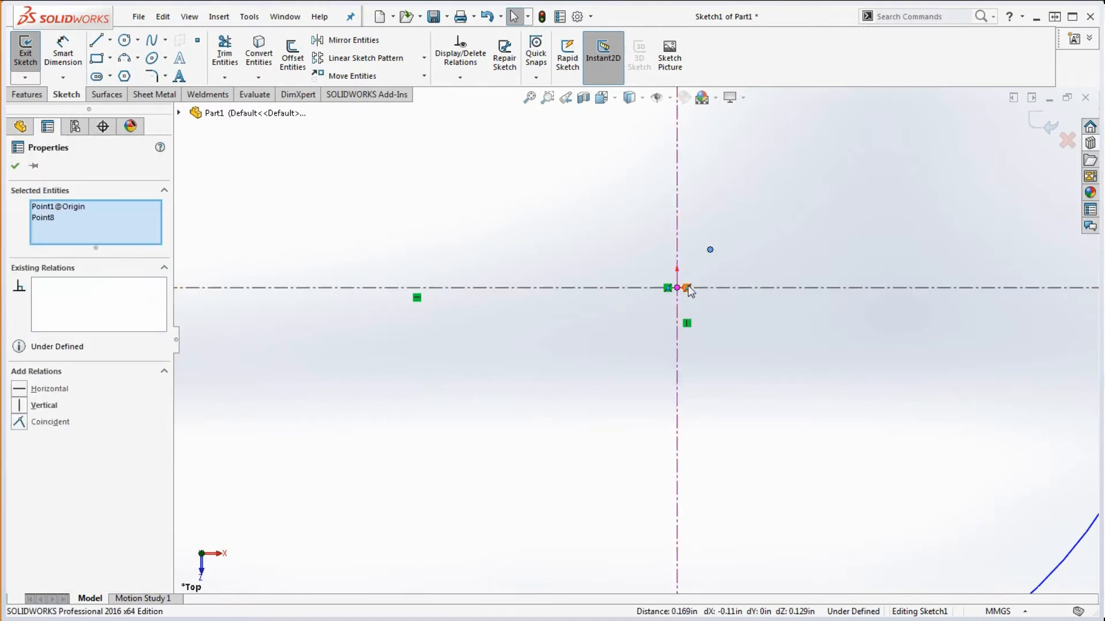
pyautogui.click(23, 423)
pyautogui.click(377, 409)
pyautogui.press('f')
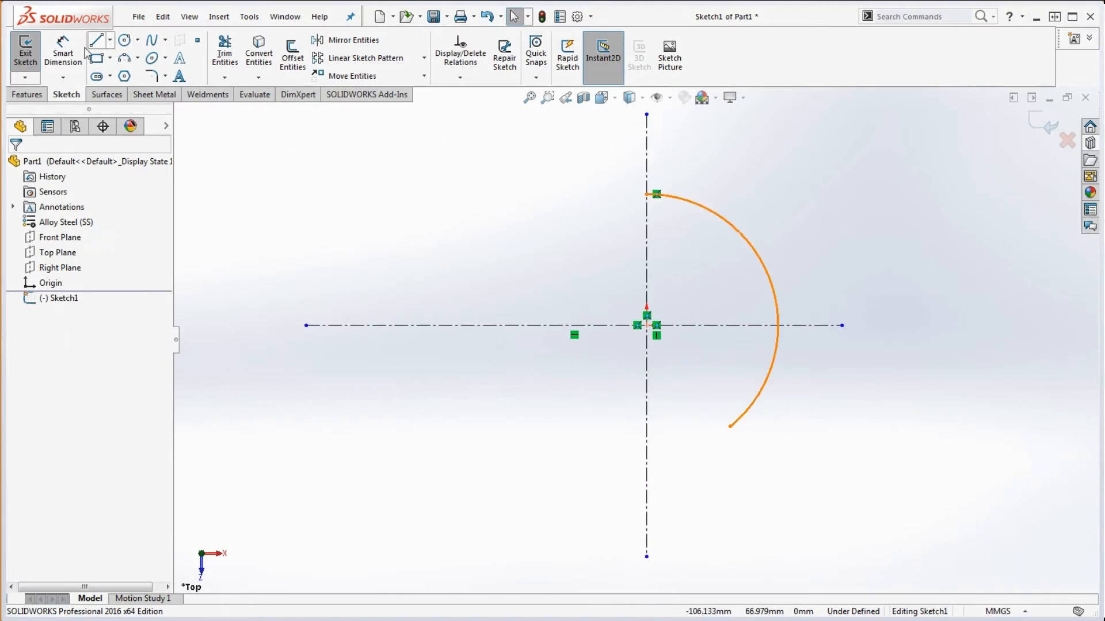
# - Dimension the arc's radius as 45 mm
pyautogui.click(65, 53)
pyautogui.click(755, 248)
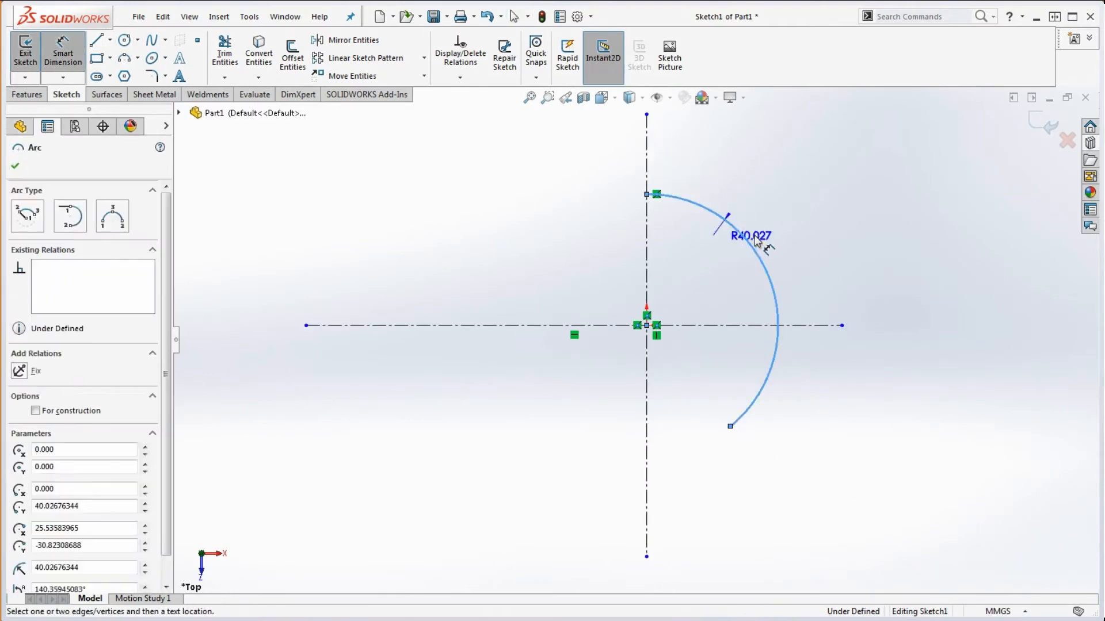
pyautogui.click(825, 193)
pyautogui.write('45')
pyautogui.press('Return')
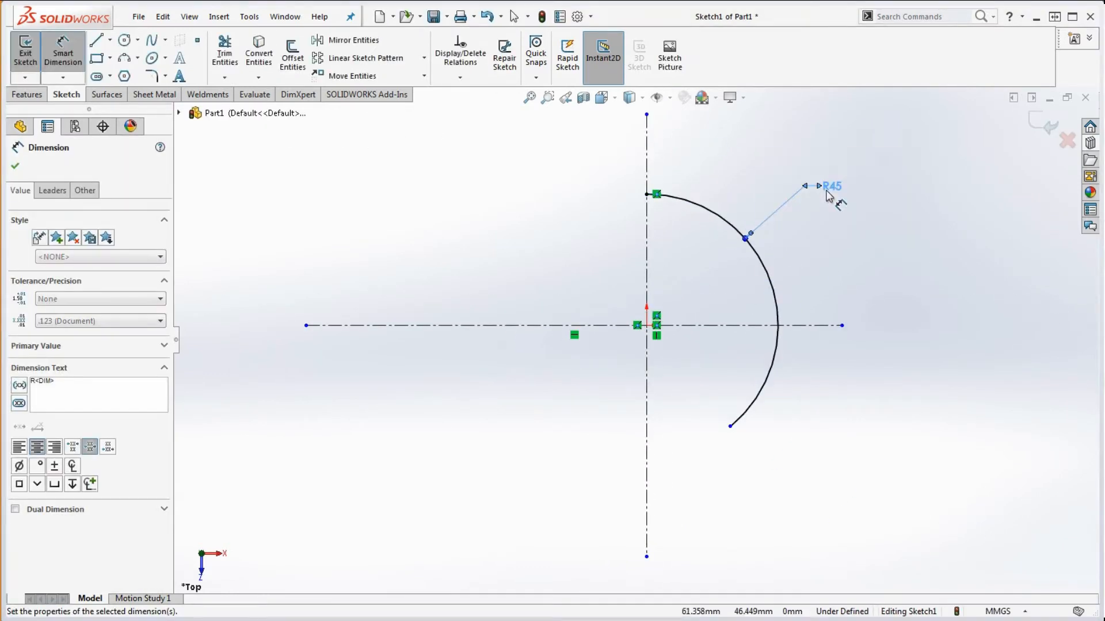
pyautogui.press('Escape')
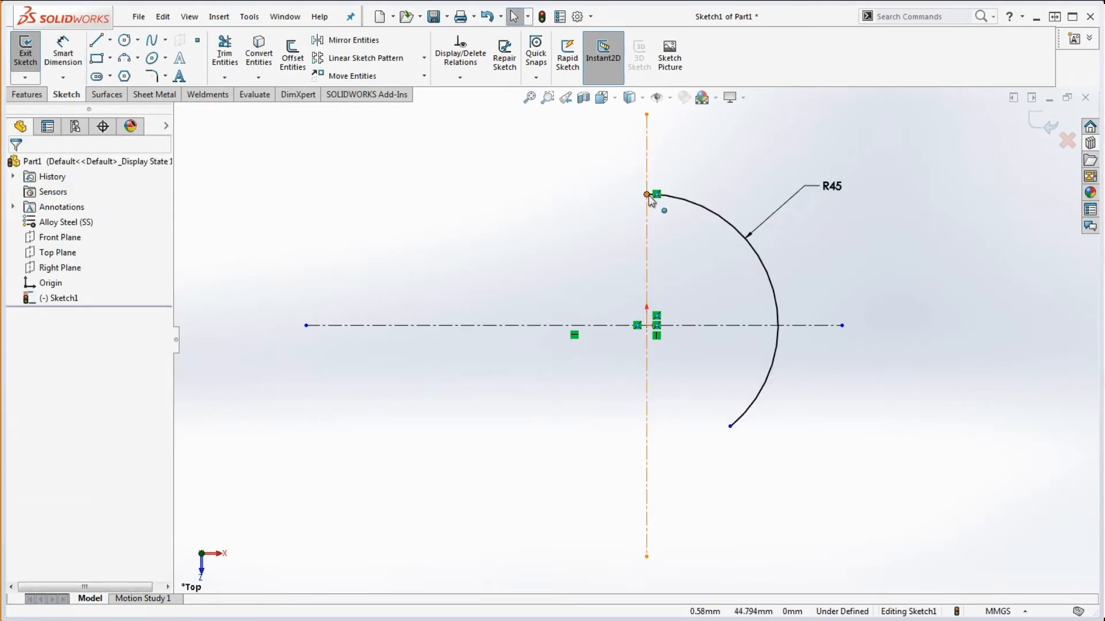
# - Adjust the arc's lower endpoint and sketch a long line from it leftward across the vertical centerline, sloping slightly down
pyautogui.moveTo(731, 426)
pyautogui.mouseDown()
pyautogui.moveTo(700, 450)
pyautogui.moveTo(723, 437)
pyautogui.mouseUp()
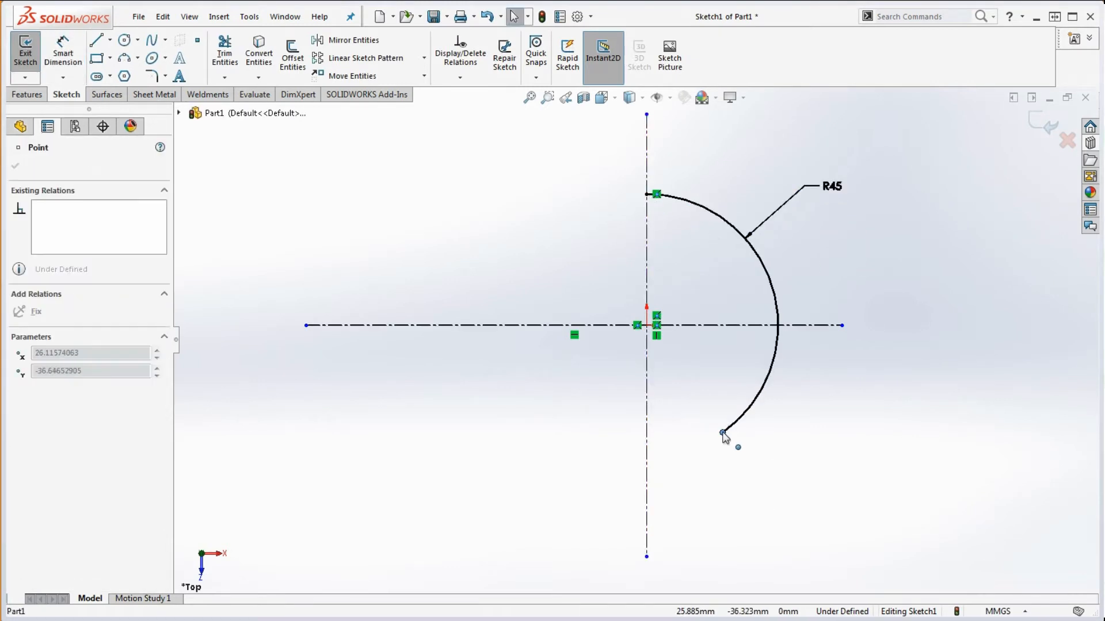
pyautogui.press('l')
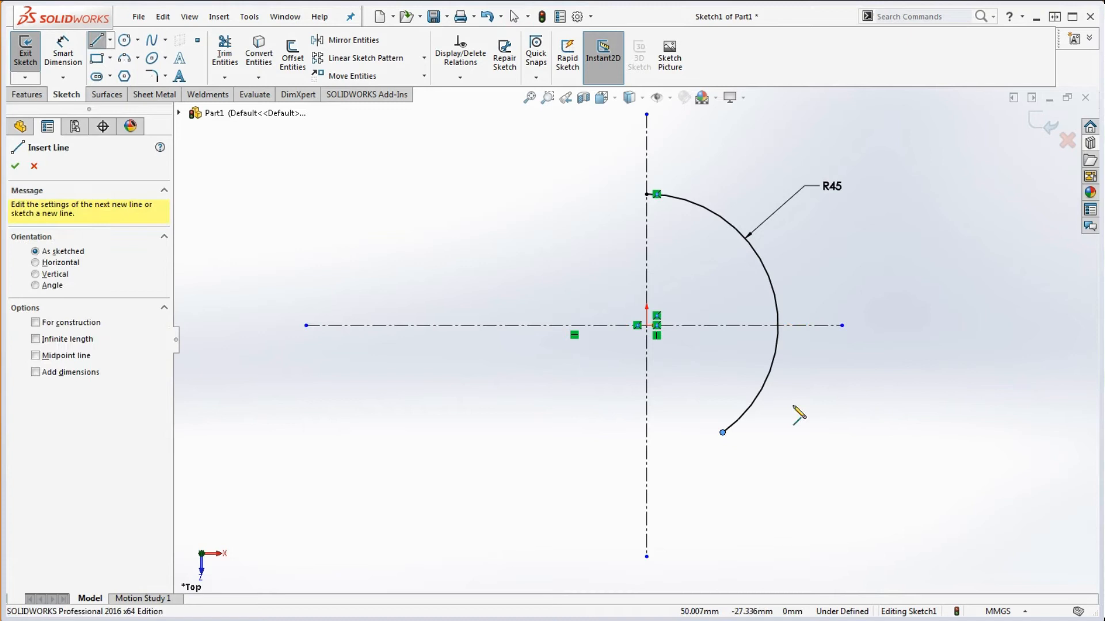
pyautogui.click(722, 433)
pyautogui.scroll(6, 771, 440)
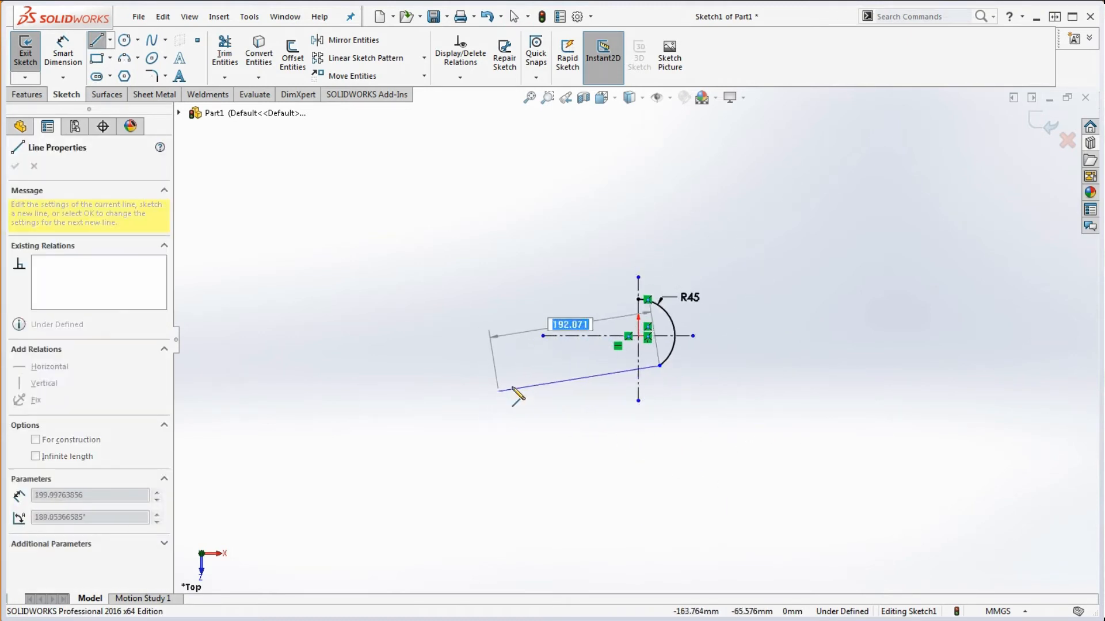
pyautogui.click(535, 376)
pyautogui.scroll(-6, 649, 380)
pyautogui.press('Escape')
# - Make the sloping line tangent to the R45 arc and pull its free end down to steepen the slope
pyautogui.moveTo(702, 368); pyautogui.dragTo(663, 315)
pyautogui.click(700, 256)
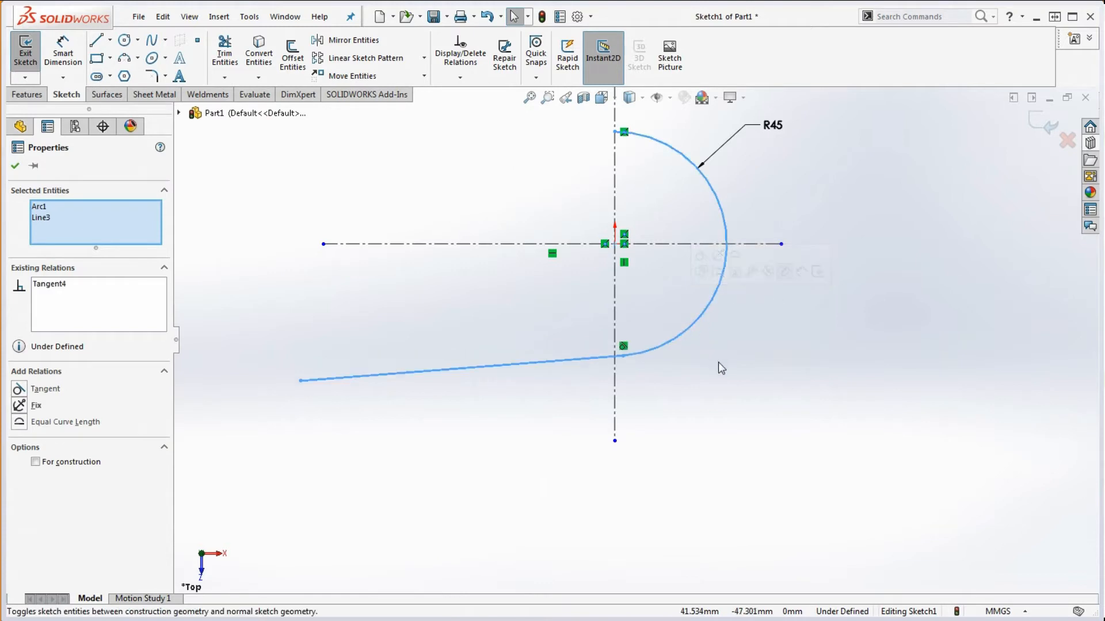
pyautogui.click(721, 368)
pyautogui.moveTo(301, 381); pyautogui.dragTo(347, 423)
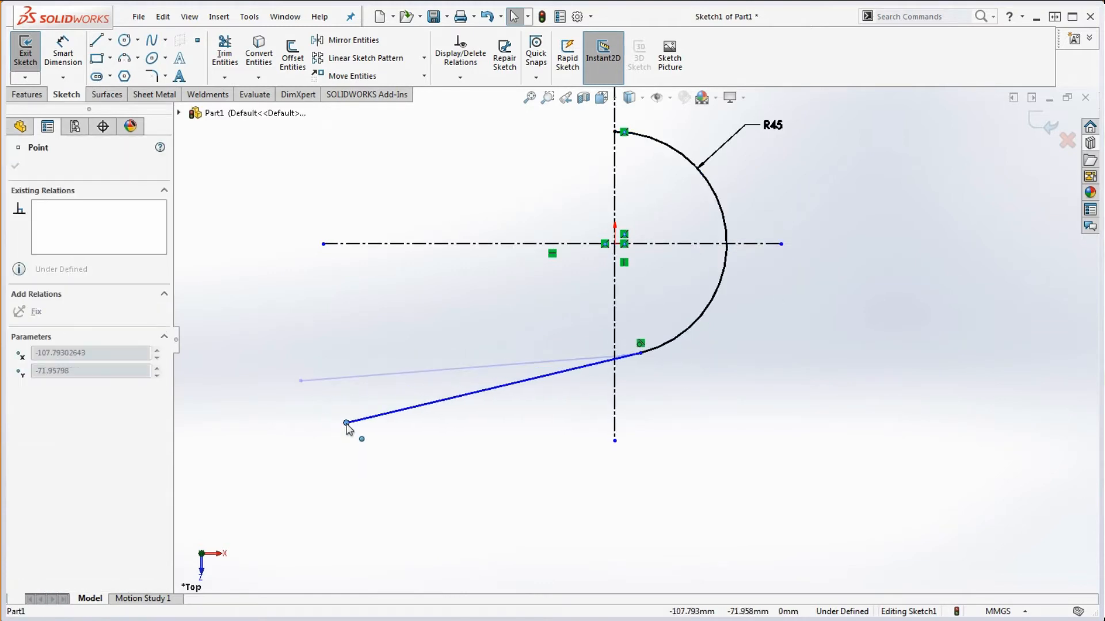
pyautogui.click(518, 476)
# - Dimension the angle between the sloping line and the vertical centerline as 100°
pyautogui.click(63, 55)
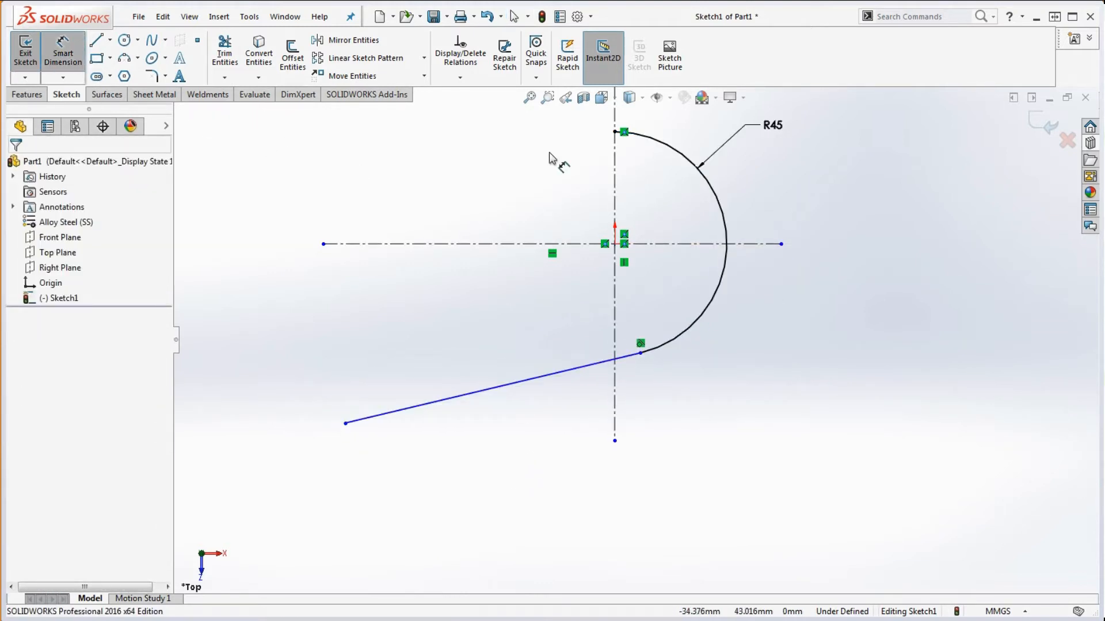
pyautogui.click(553, 380)
pyautogui.click(614, 311)
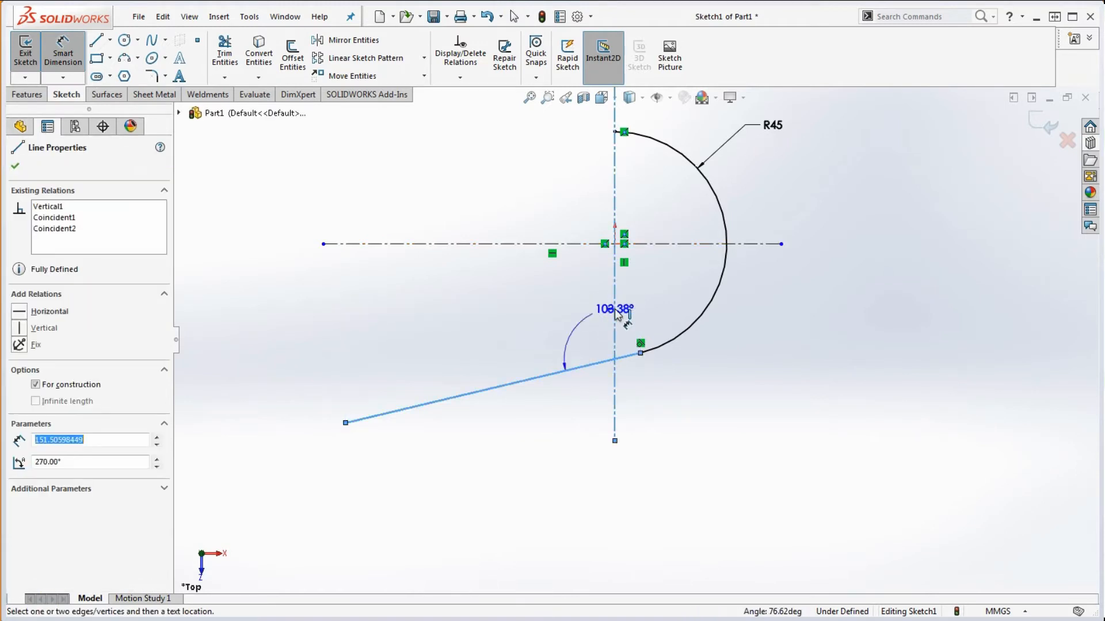
pyautogui.click(545, 321)
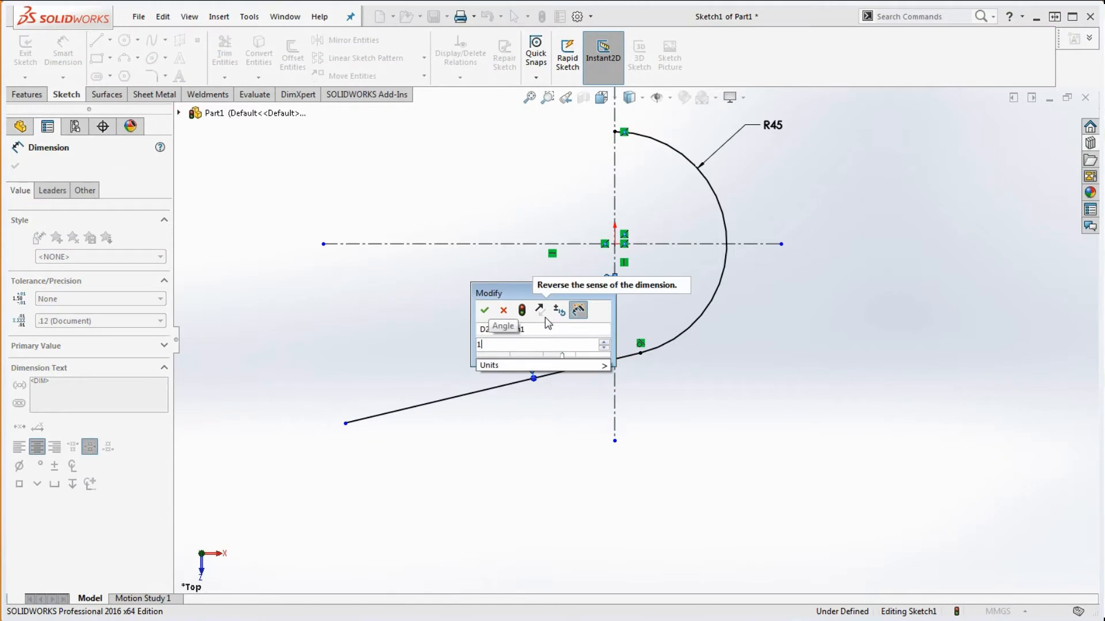
pyautogui.write('00')
pyautogui.press('Return')
pyautogui.press('Escape')
pyautogui.press('Escape')
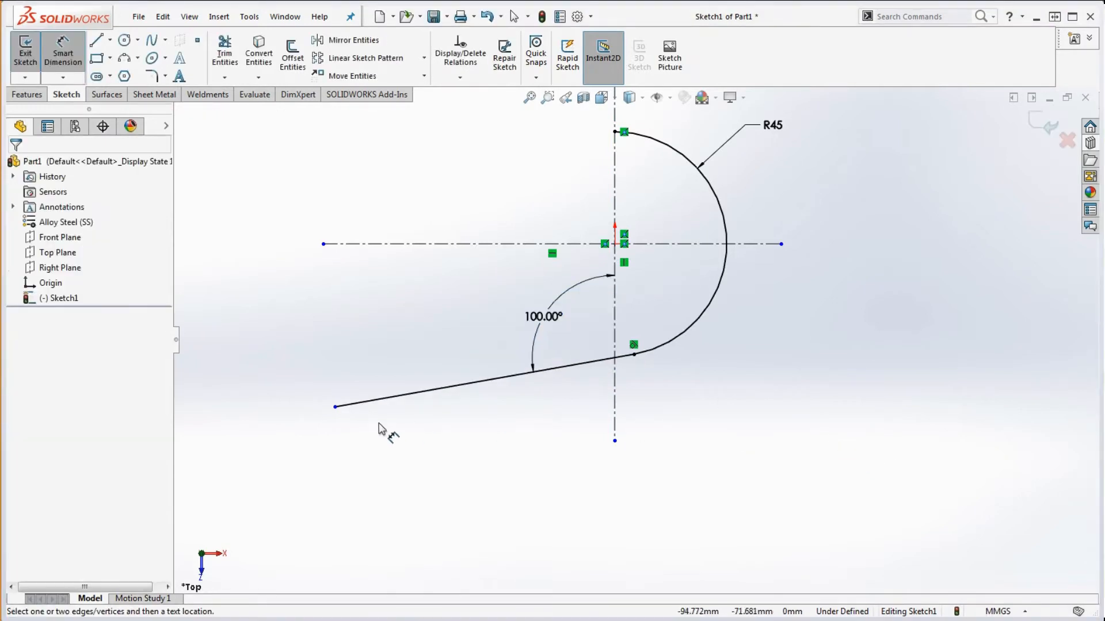
# - Lengthen the sloping line by moving its free end well beyond the left end of the horizontal centerline
pyautogui.moveTo(337, 410)
pyautogui.mouseDown()
pyautogui.moveTo(288, 439)
pyautogui.moveTo(338, 436)
pyautogui.mouseUp()
pyautogui.scroll(8, 582, 437)
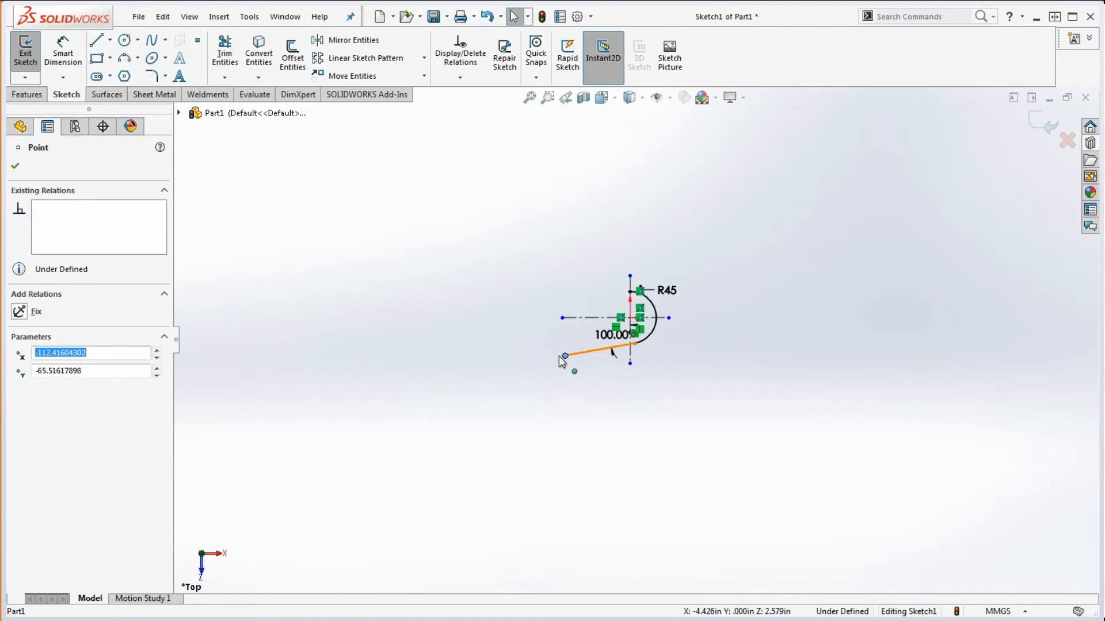
pyautogui.moveTo(561, 359); pyautogui.dragTo(489, 369)
pyautogui.click(588, 405)
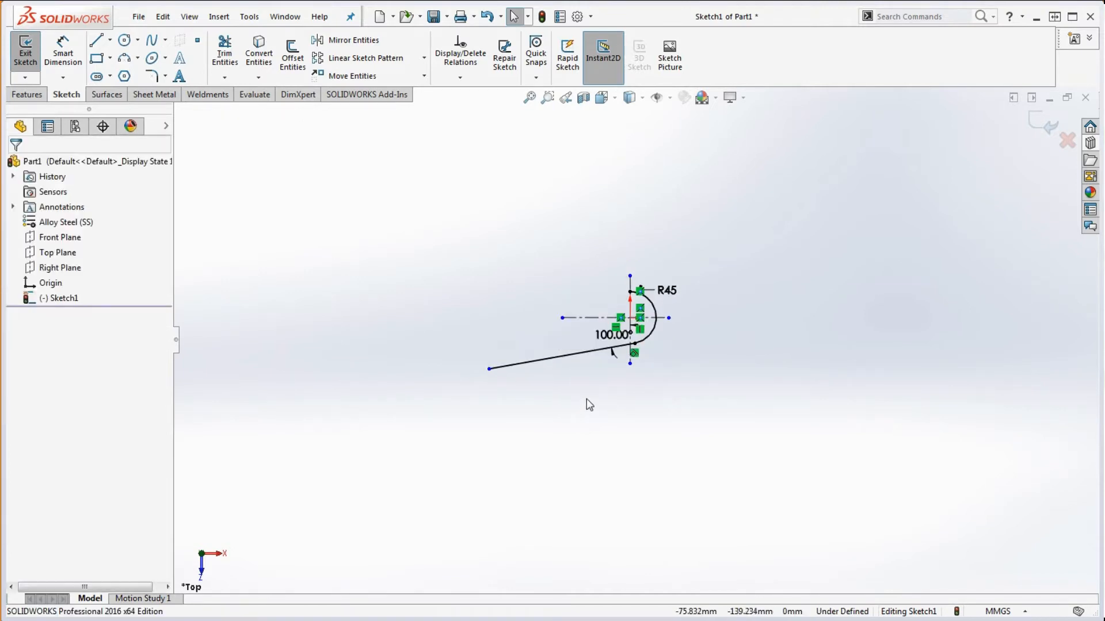
# - Sketch a vertical line about 215 mm long upward from the sloping line's left end
pyautogui.click(97, 40)
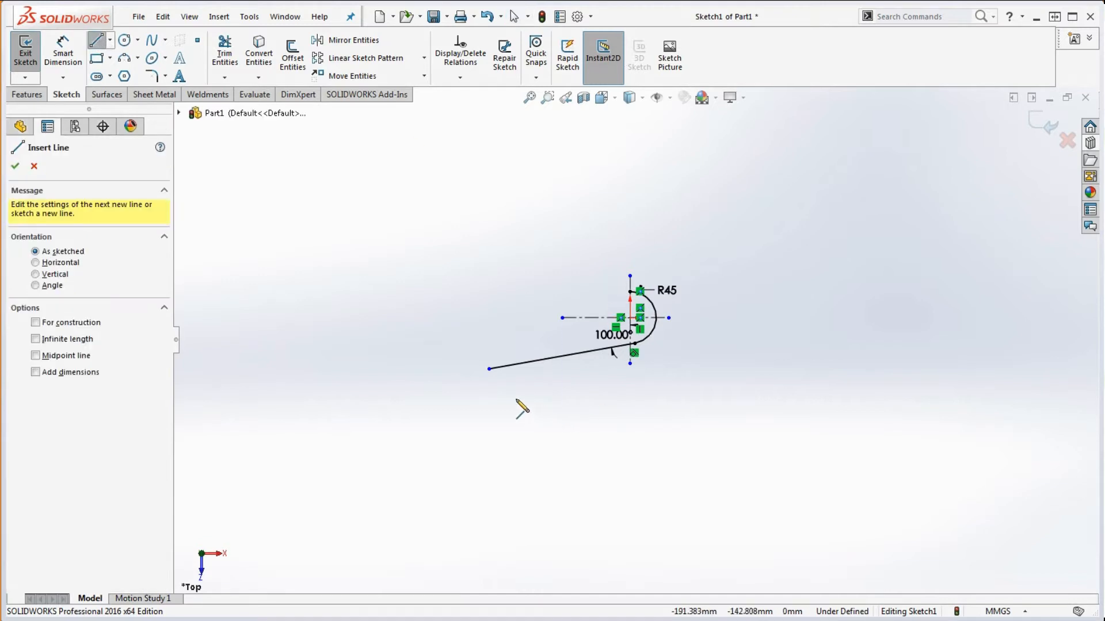
pyautogui.click(489, 369)
pyautogui.click(490, 245)
pyautogui.press('Escape')
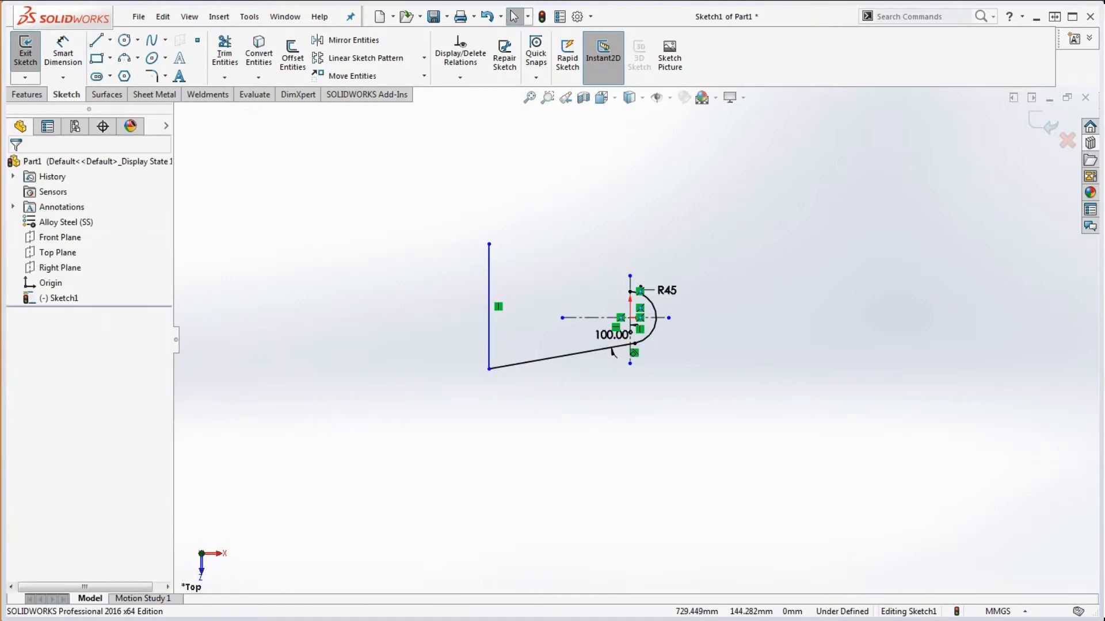
# - Consult the Position Guide drawing and dimension the overall width from the left vertical line to the arc's outer edge as 240 mm
pyautogui.moveTo(1104, 8); pyautogui.dragTo(886, 9)
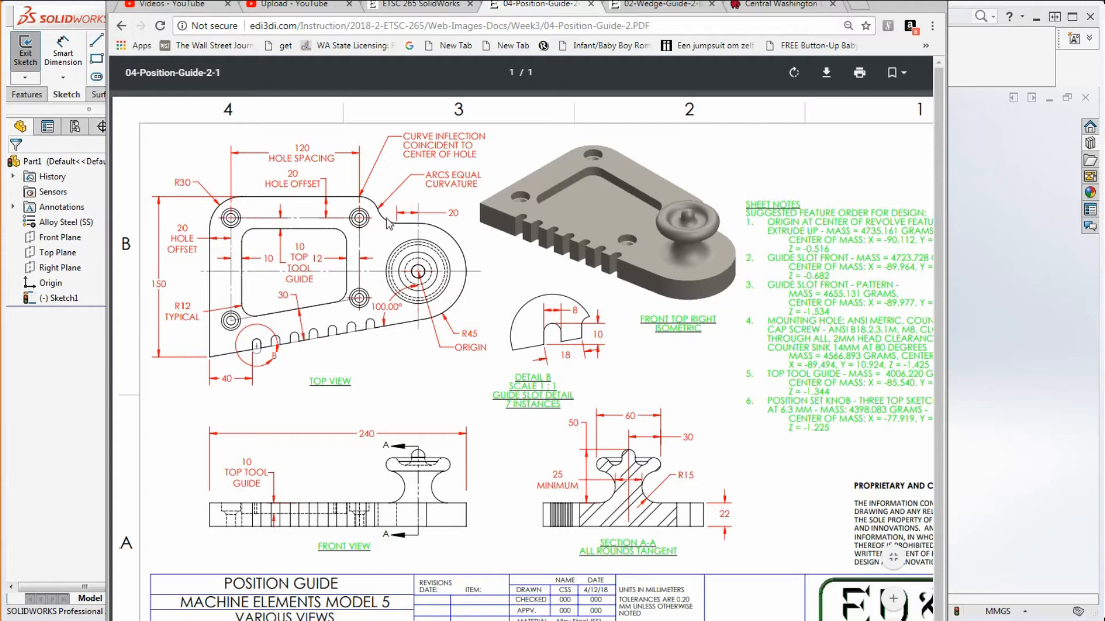
pyautogui.click(891, 7)
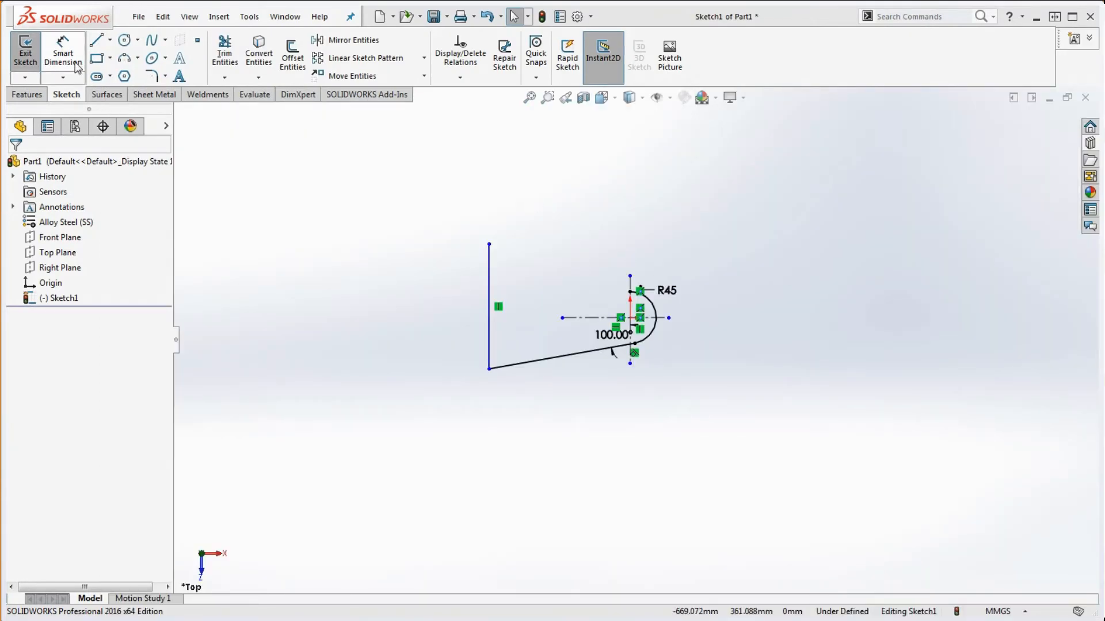
pyautogui.click(64, 56)
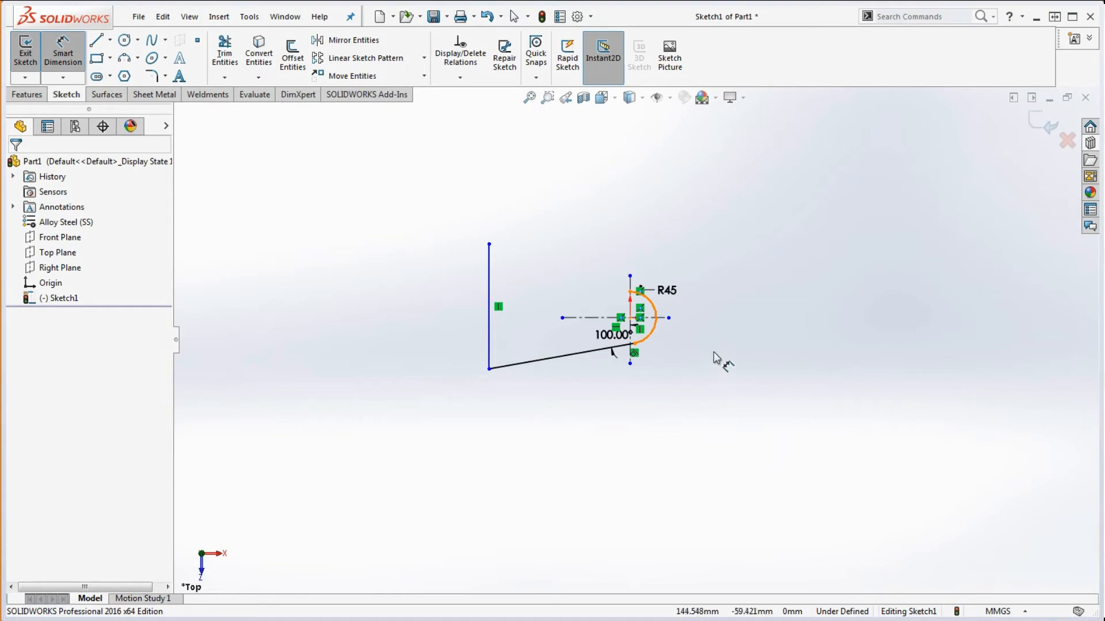
pyautogui.click(659, 318)
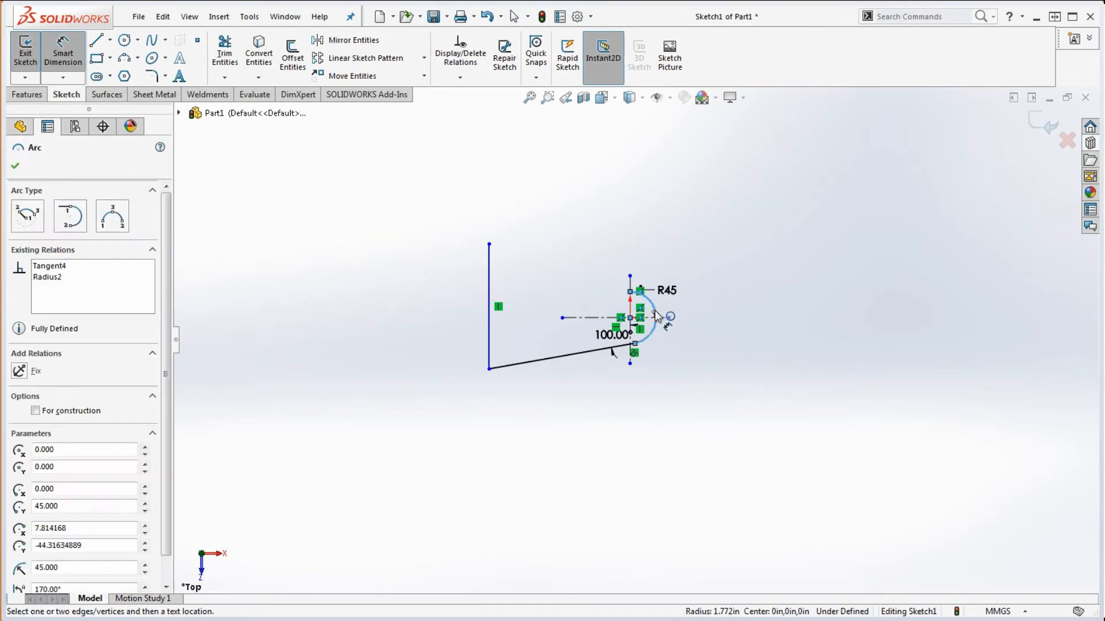
pyautogui.click(488, 350)
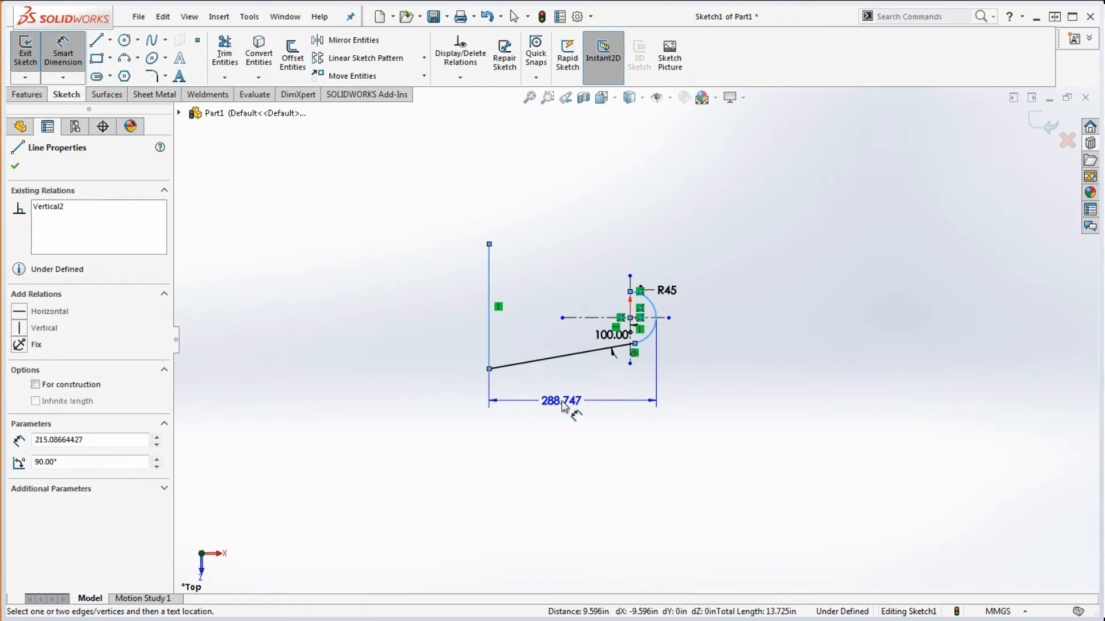
pyautogui.click(562, 407)
pyautogui.write('240')
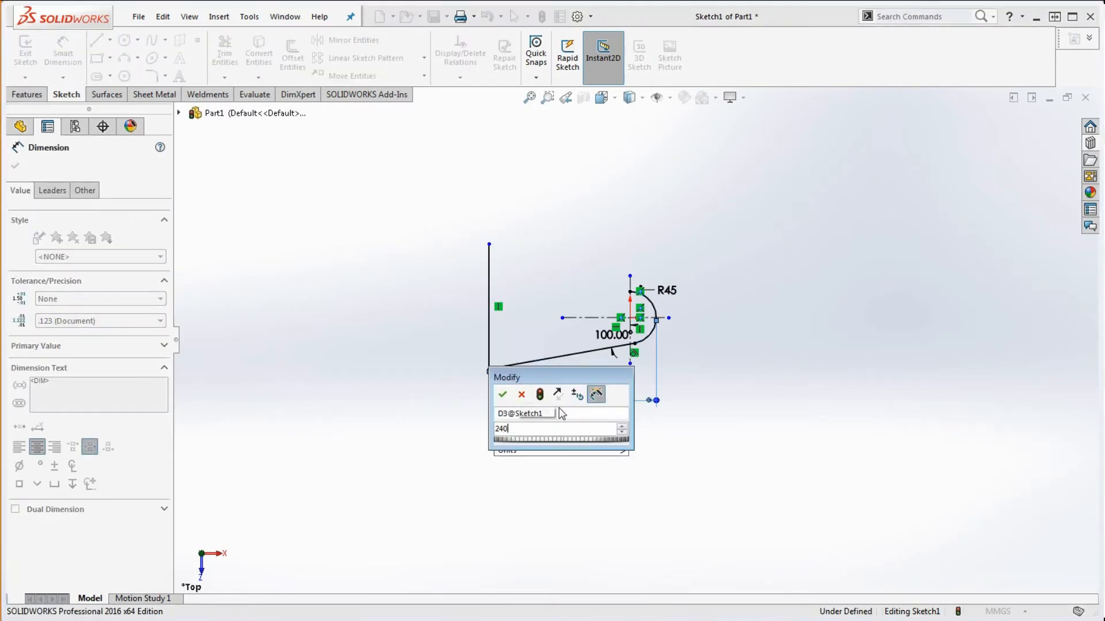
pyautogui.press('Return')
pyautogui.click(629, 441)
pyautogui.scroll(-3, 623, 361)
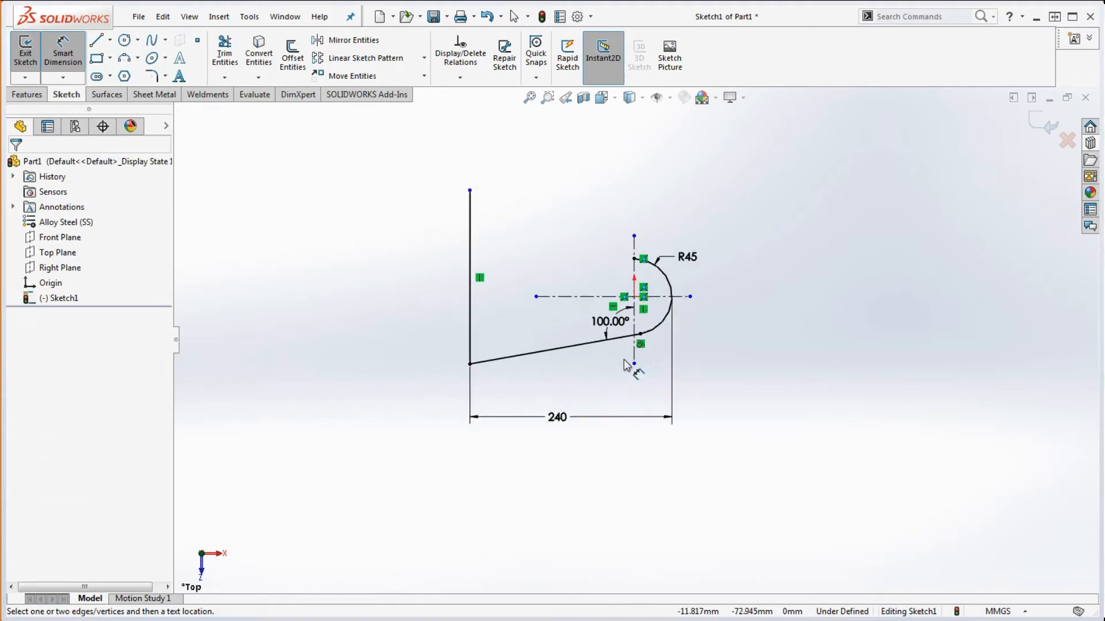
pyautogui.press('Escape')
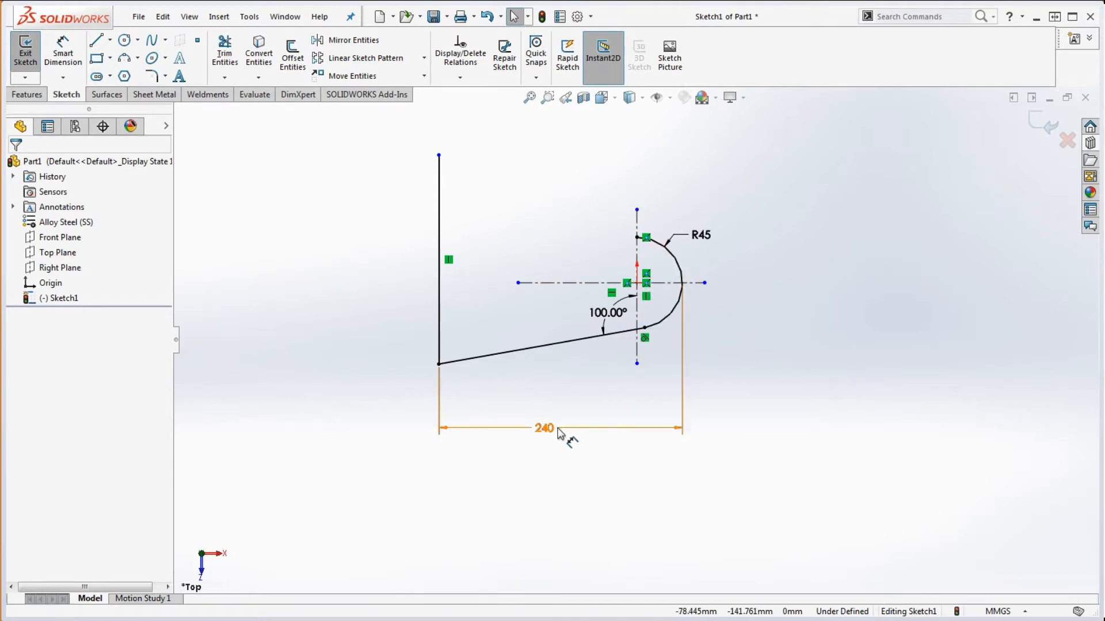
# - Lower the left line's top end to about 91.5 mm above the origin and sketch a horizontal line about 93 mm long rightward from it
pyautogui.scroll(3, 560, 449)
pyautogui.scroll(-2, 587, 341)
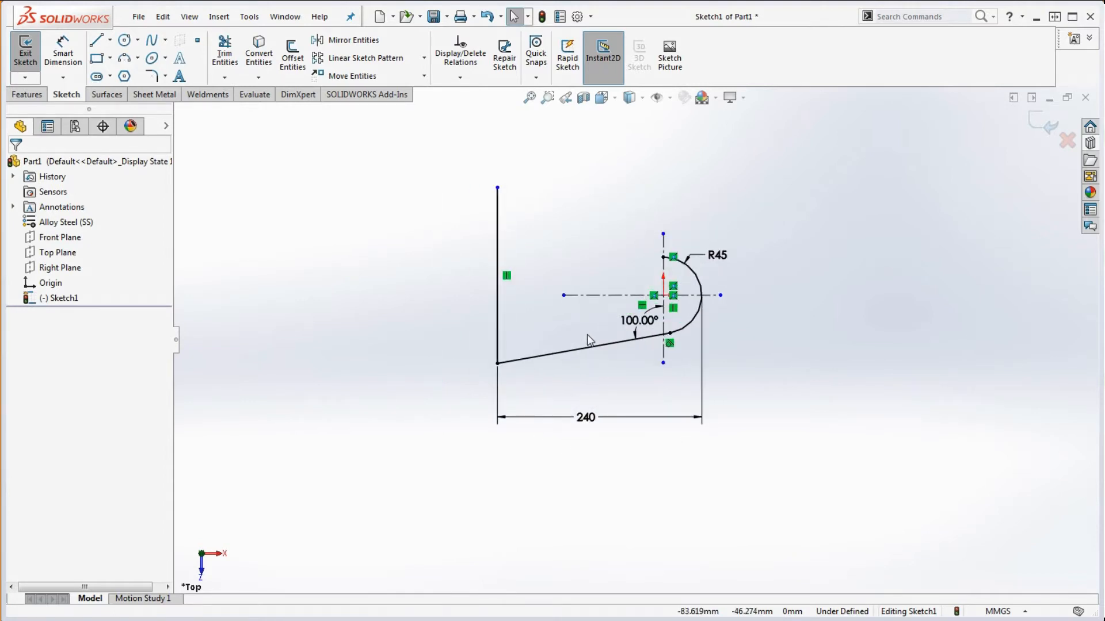
pyautogui.moveTo(498, 188); pyautogui.dragTo(498, 217)
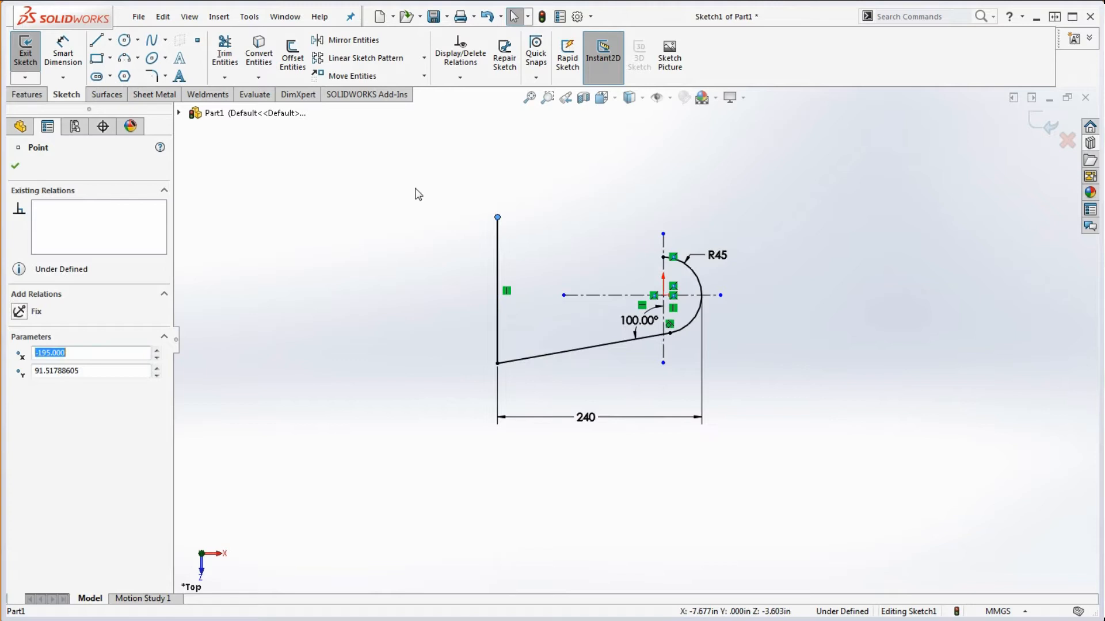
pyautogui.click(96, 40)
pyautogui.click(497, 216)
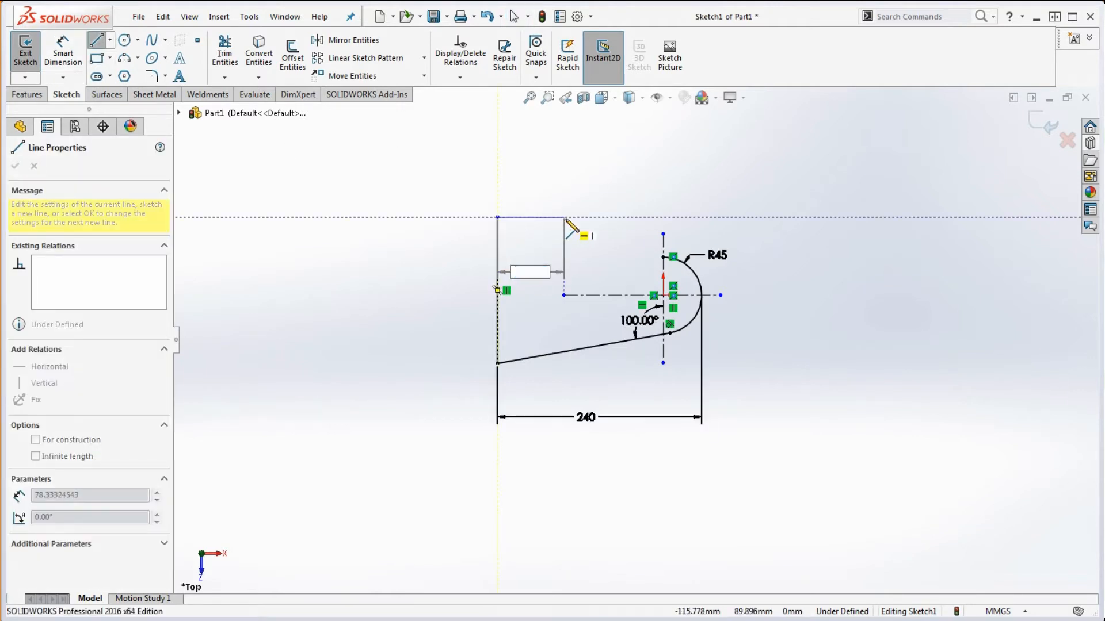
pyautogui.click(577, 217)
pyautogui.press('Escape')
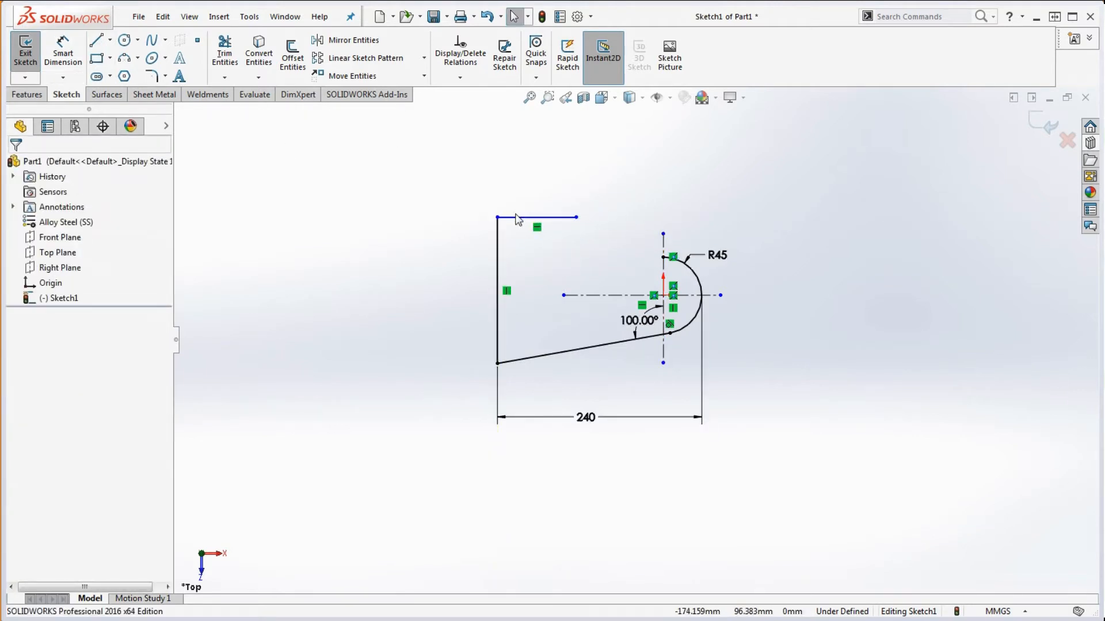
# - Dimension the vertical distance from the top horizontal line to the sloping line's left end as 150 mm
pyautogui.click(63, 53)
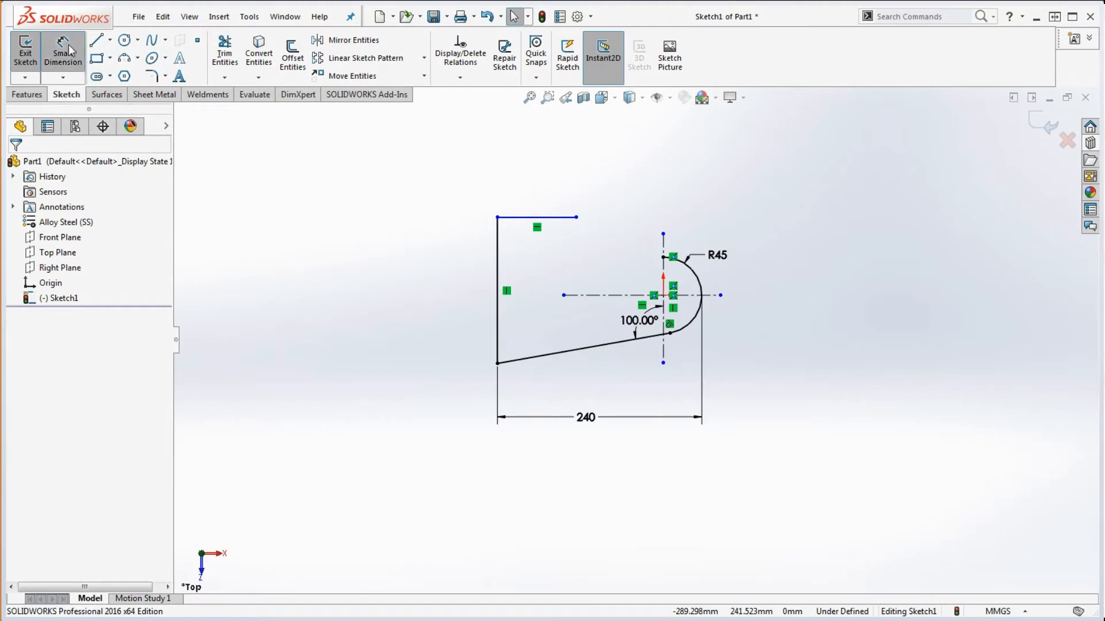
pyautogui.click(520, 218)
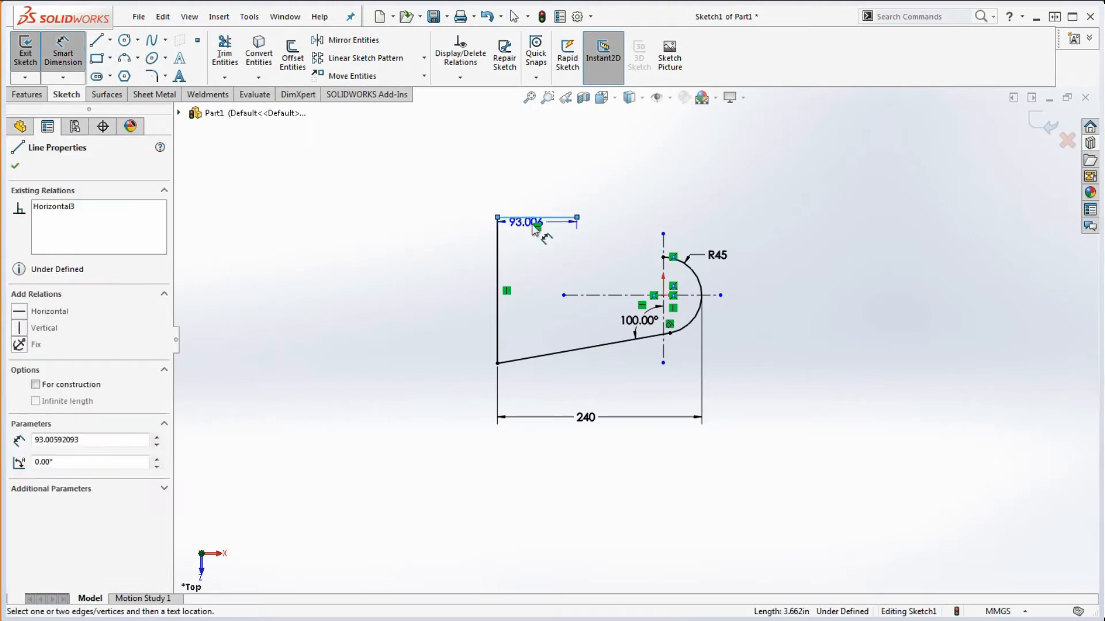
pyautogui.click(499, 363)
pyautogui.click(454, 308)
pyautogui.write('1')
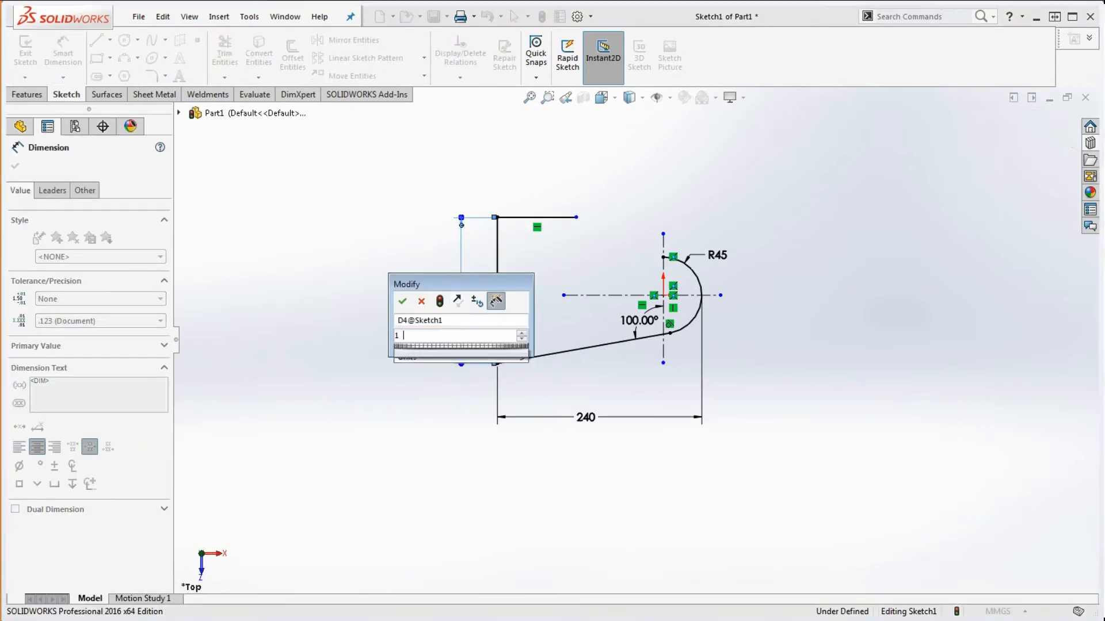
pyautogui.write('50')
pyautogui.press('Return')
pyautogui.scroll(-3, 506, 250)
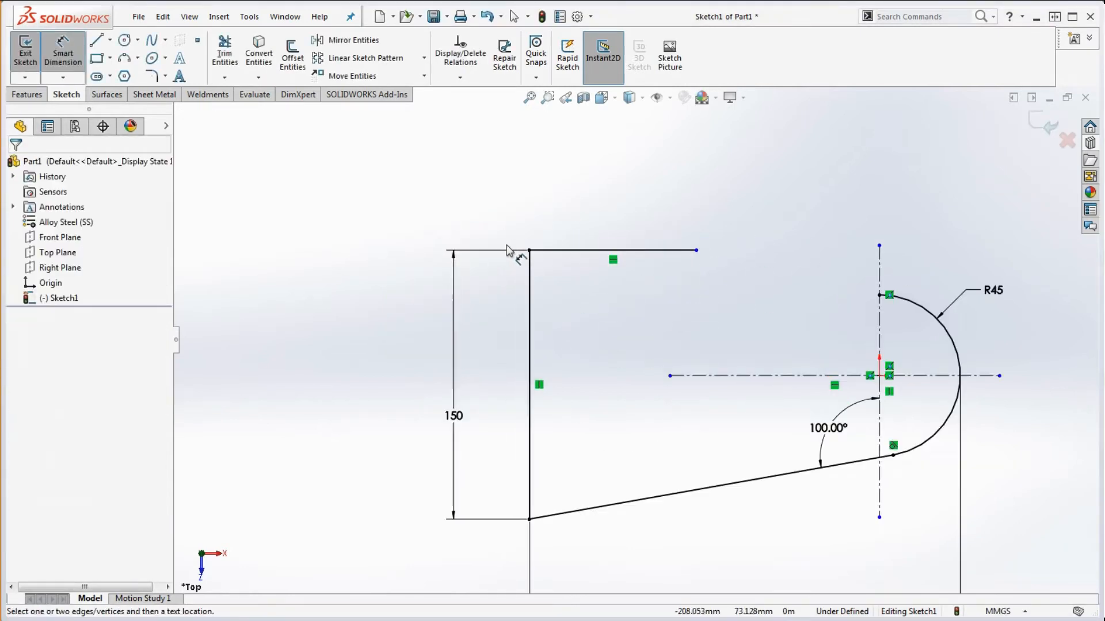
# - Round the outline's upper-left corner with a 30 mm sketch fillet
pyautogui.click(158, 78)
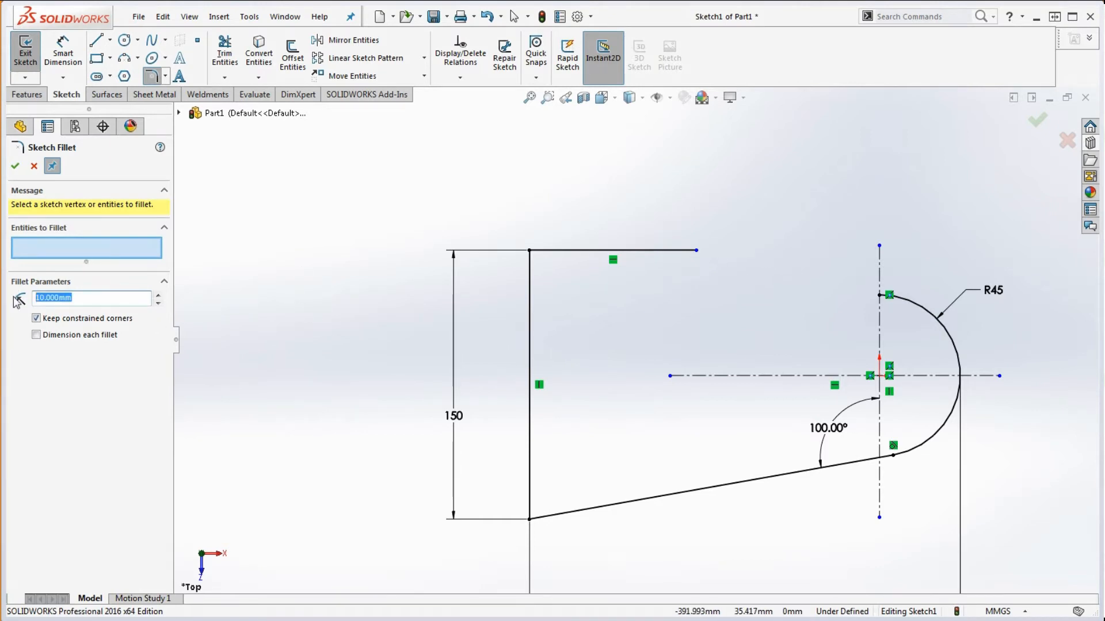
pyautogui.write('30')
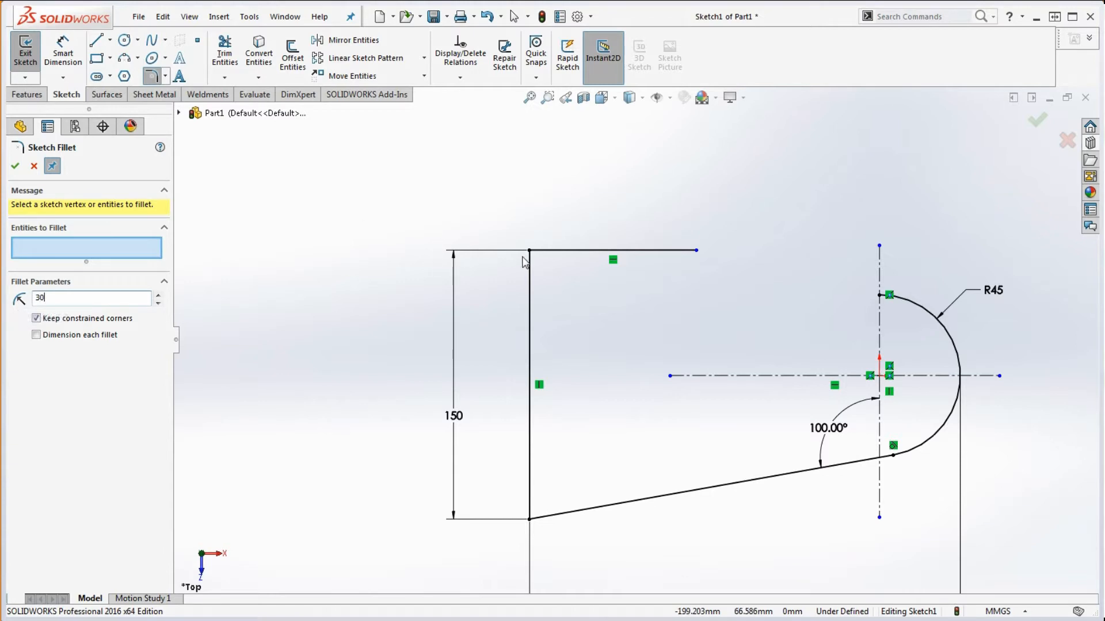
pyautogui.click(529, 251)
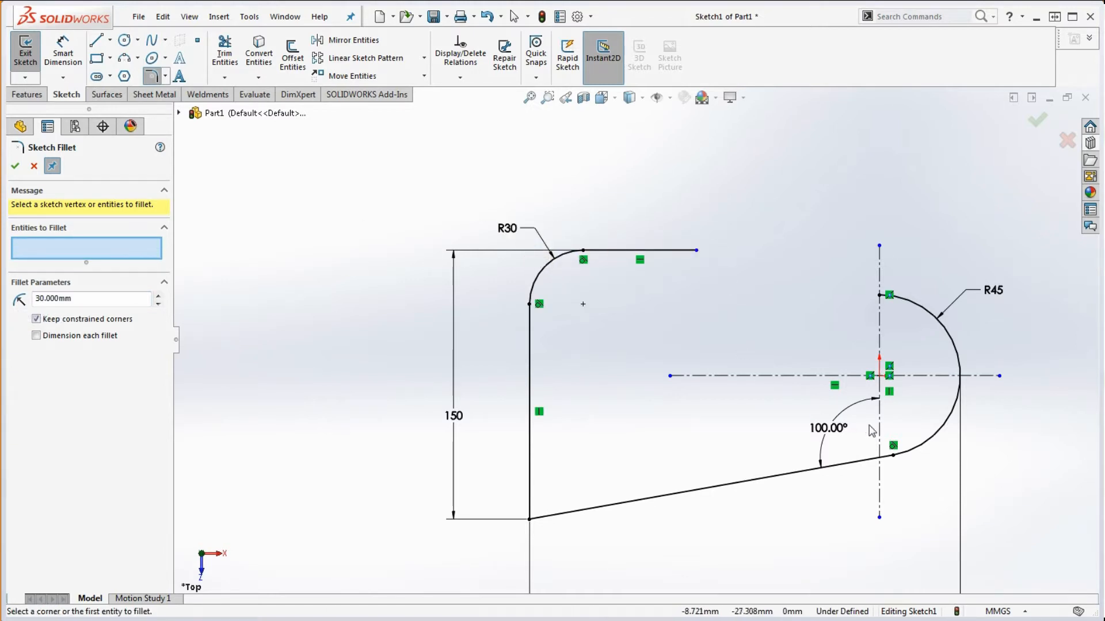
pyautogui.press('Escape')
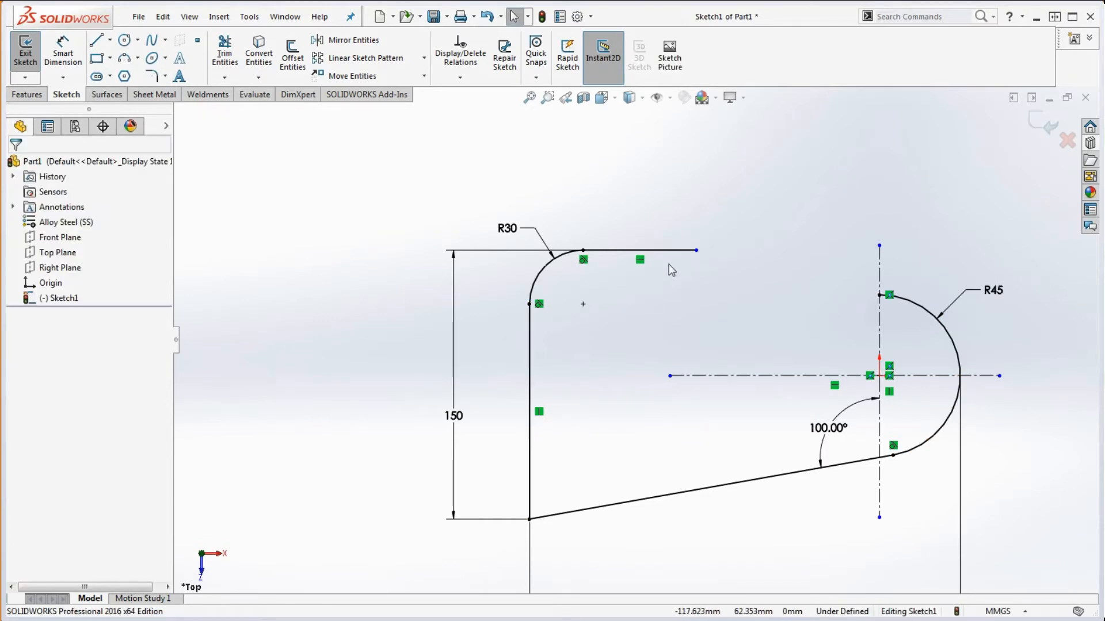
# - Lengthen the top horizontal line by moving its free right end toward the vertical centerline
pyautogui.moveTo(697, 251); pyautogui.dragTo(770, 282)
pyautogui.click(769, 289)
pyautogui.scroll(2, 745, 311)
pyautogui.scroll(-5, 665, 293)
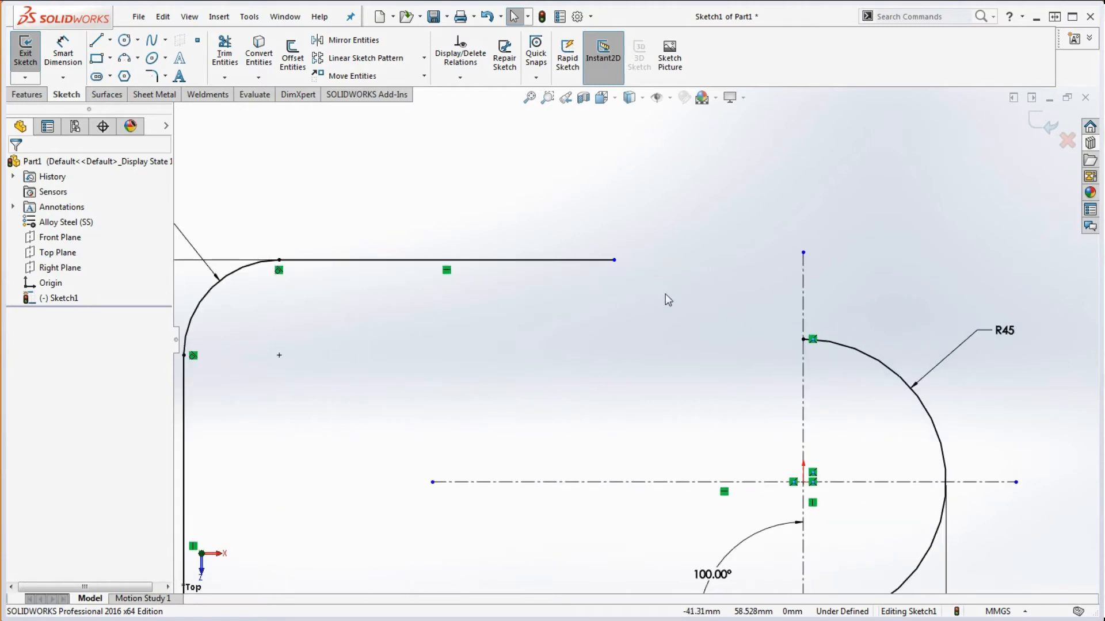
# - Consult the Position Guide drawing for the hole spacing, hole offsets and upper arc requirements, and return to the sketch
pyautogui.hotkey('alt', 'Tab')
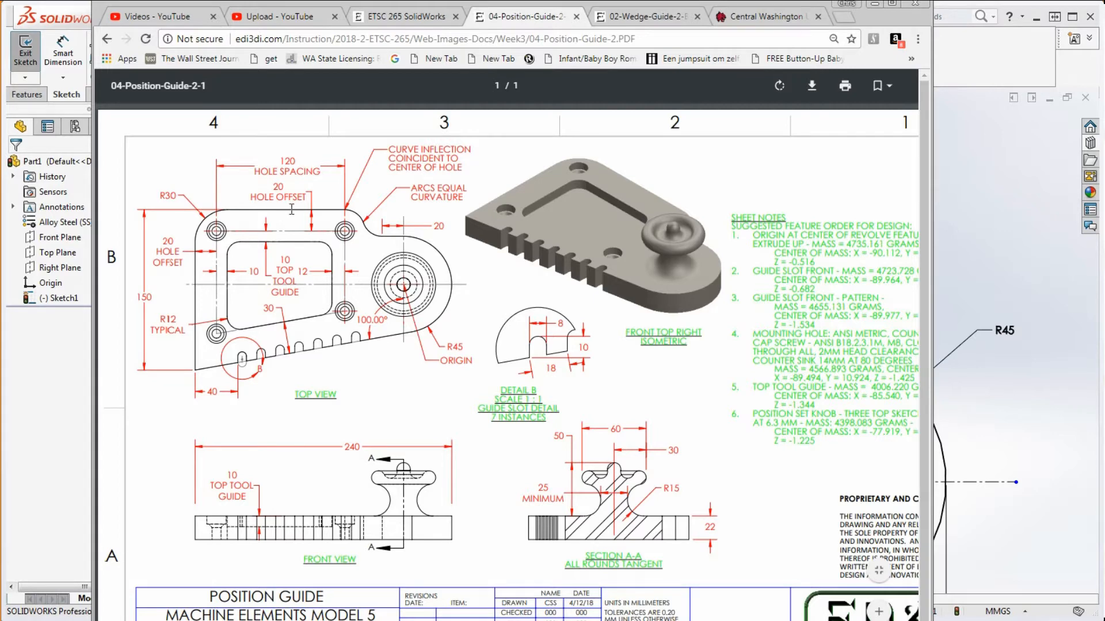
pyautogui.click(874, 3)
pyautogui.scroll(5, 555, 305)
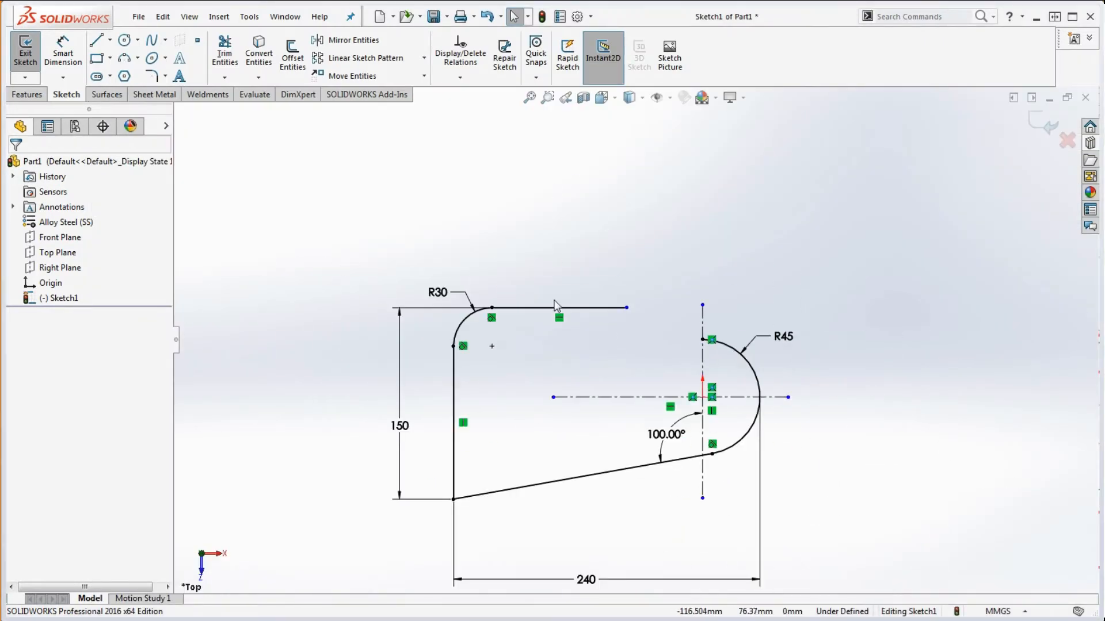
pyautogui.scroll(-3, 555, 305)
pyautogui.click(110, 40)
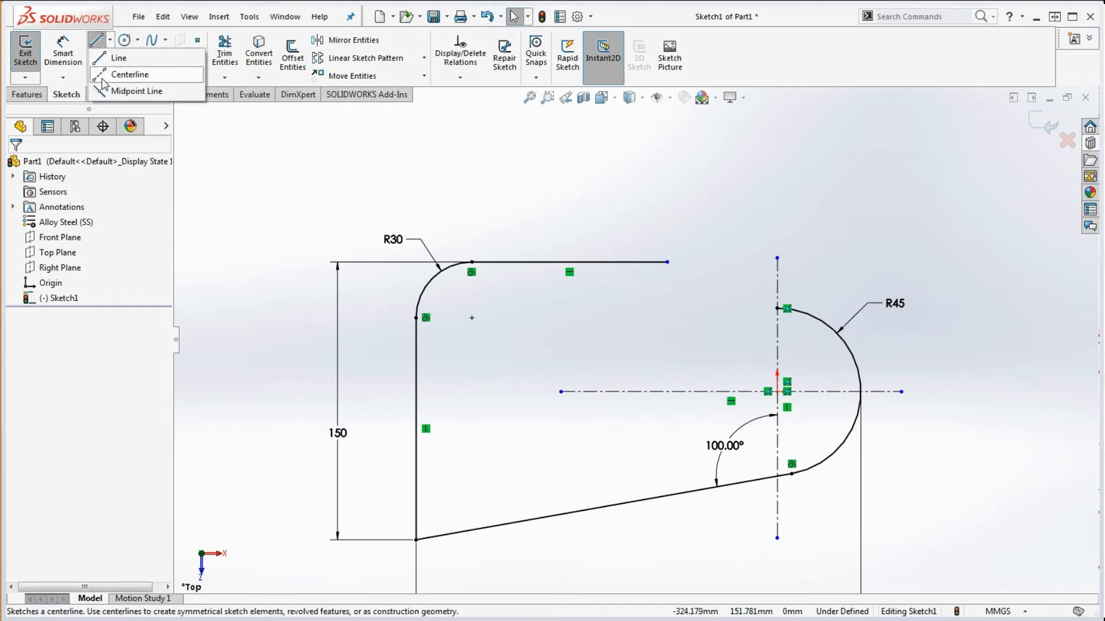
pyautogui.click(102, 79)
pyautogui.click(471, 463)
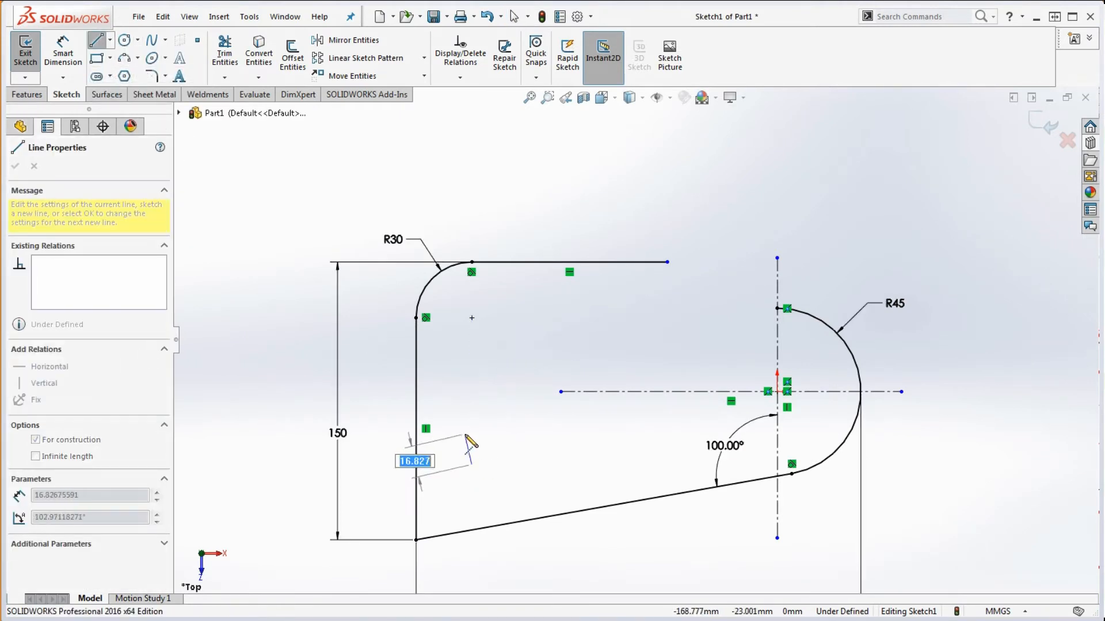
pyautogui.press('Escape')
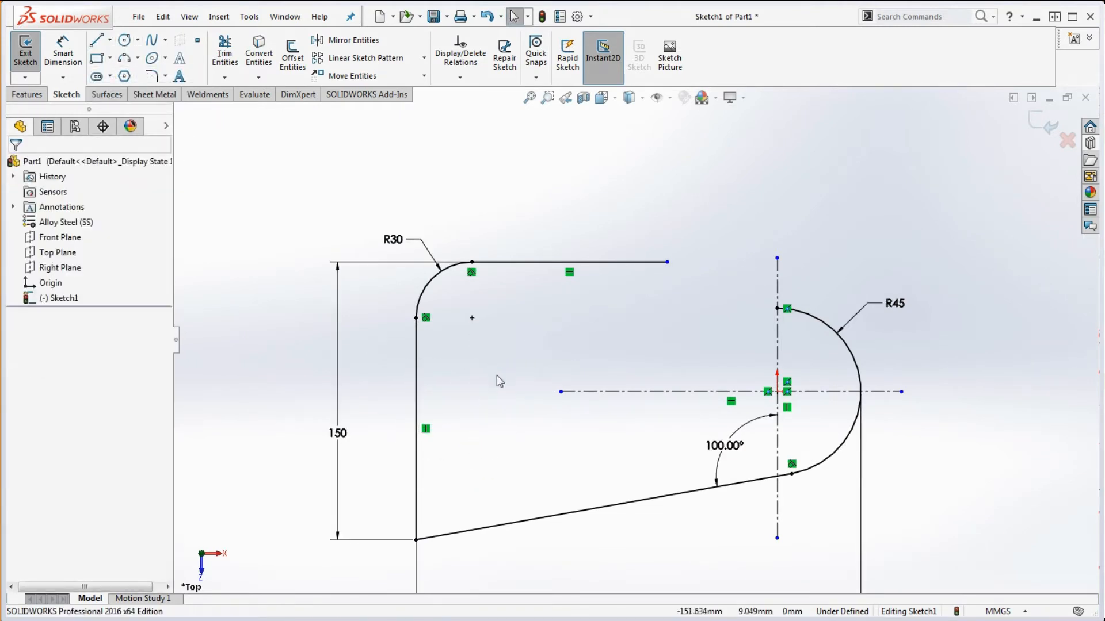
# - Sketch a closed four-sided centerline frame inside the outline, with vertical sides about 77 mm and 49 mm and a slanted bottom about 115 mm
pyautogui.click(109, 40)
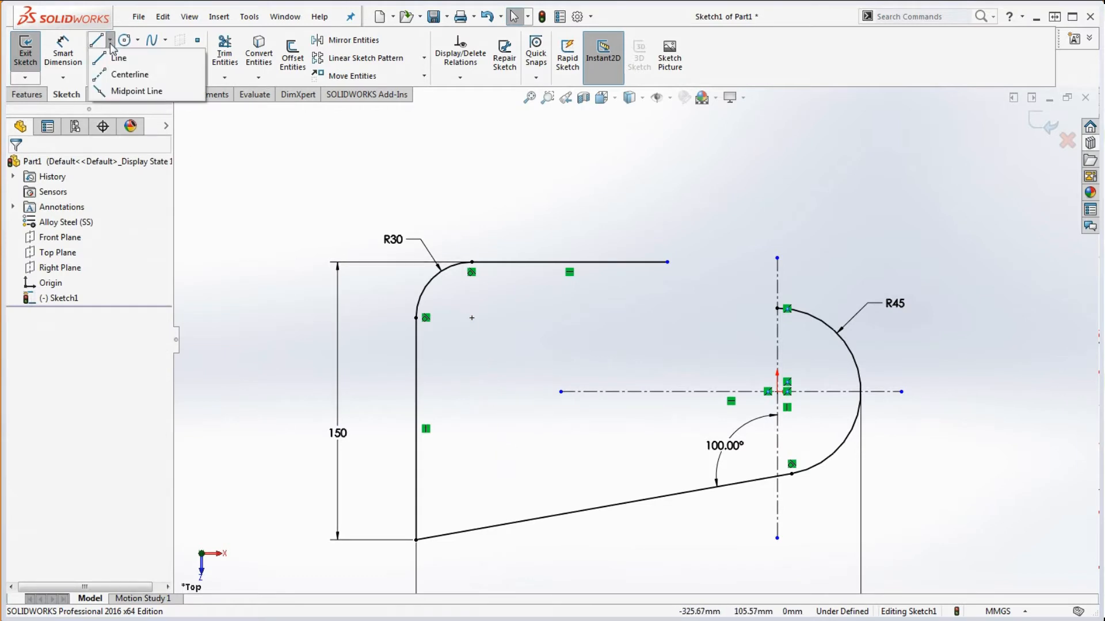
pyautogui.click(102, 79)
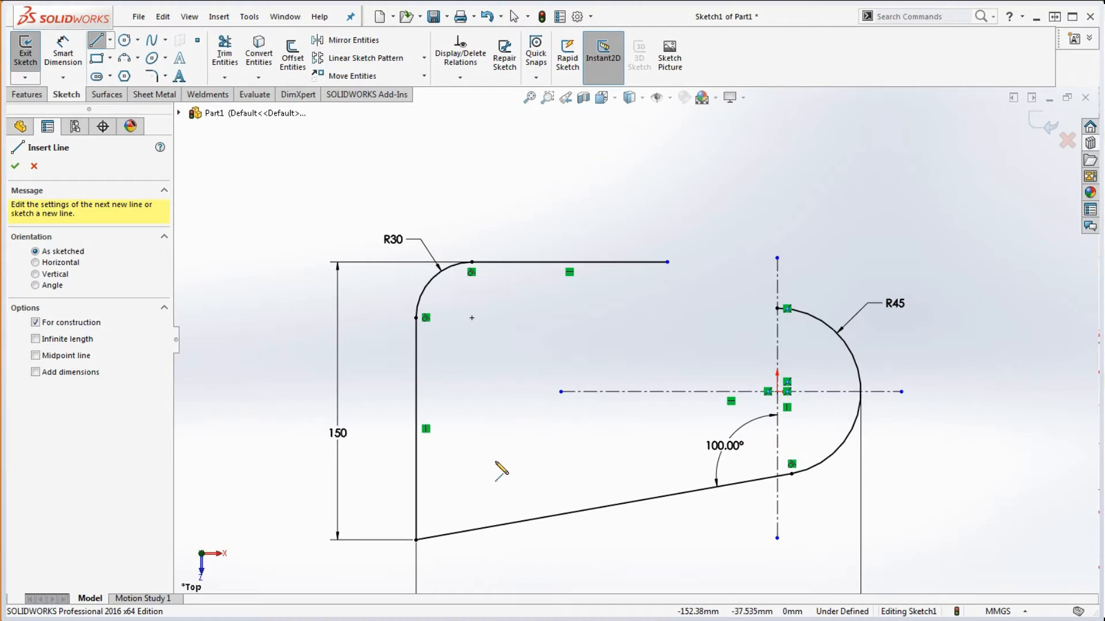
pyautogui.click(495, 460)
pyautogui.click(495, 318)
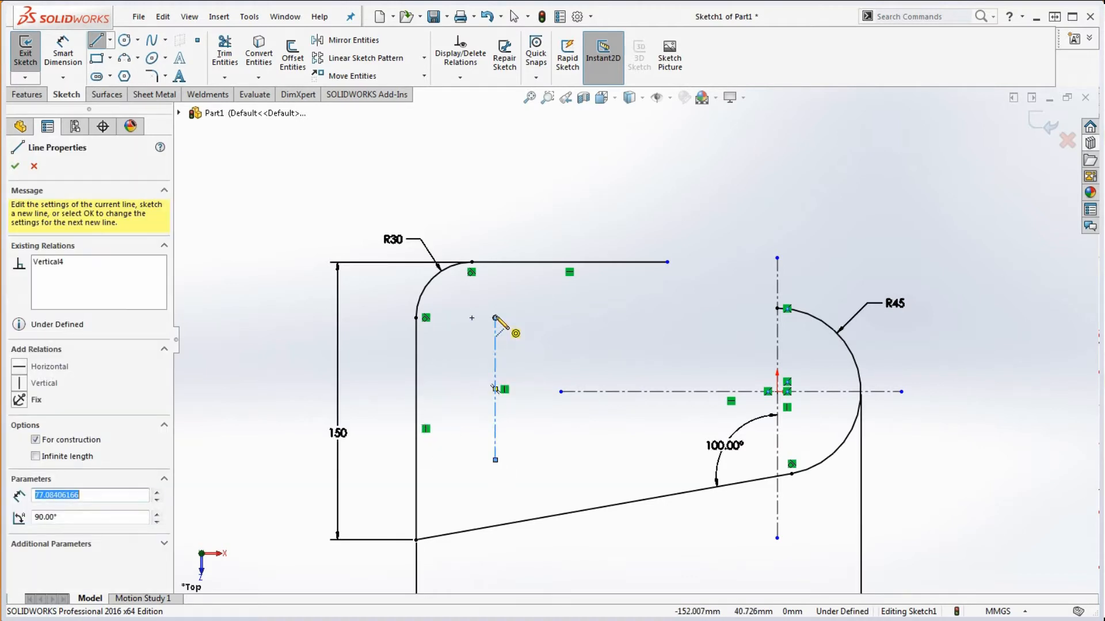
pyautogui.click(702, 317)
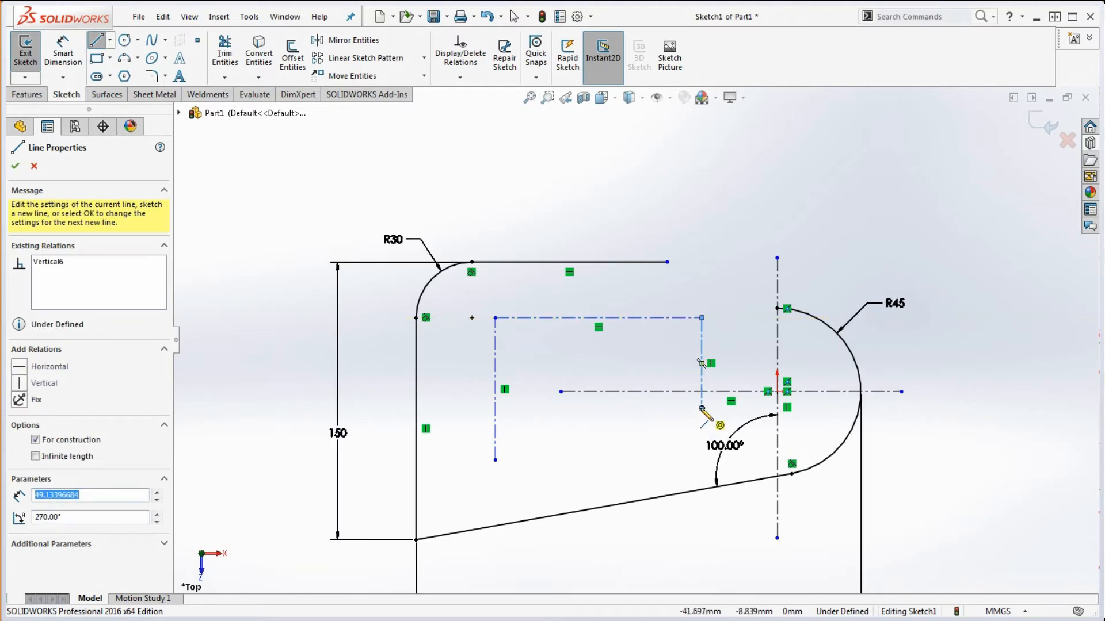
pyautogui.click(701, 409)
pyautogui.click(495, 460)
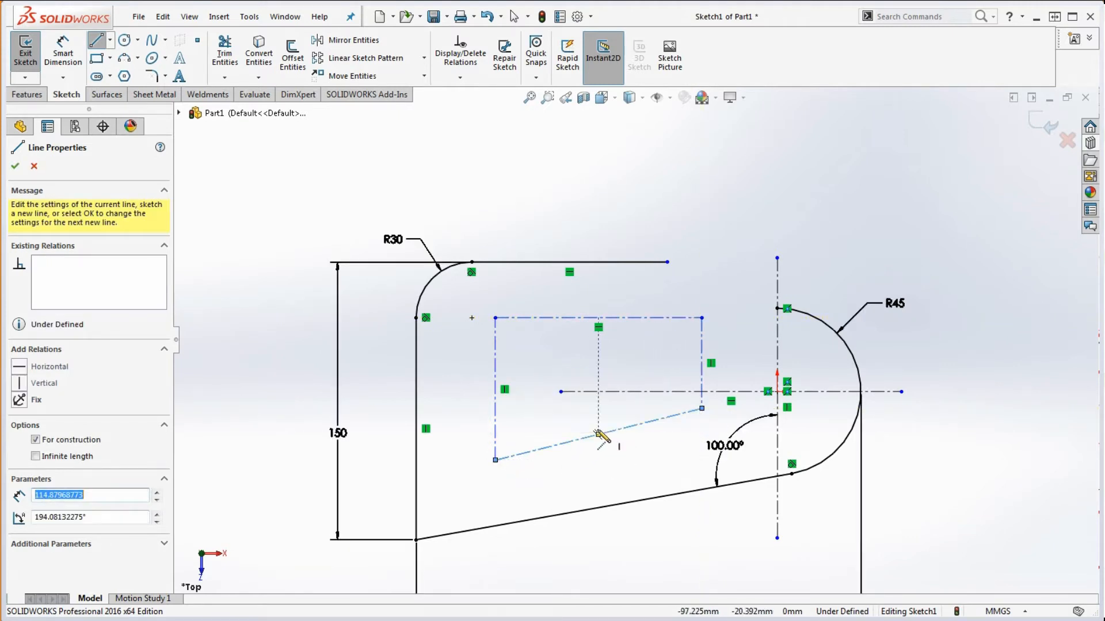
pyautogui.press('Escape')
# - Make the frame's slanted bottom centerline parallel to the outline's sloping line
pyautogui.click(609, 432)
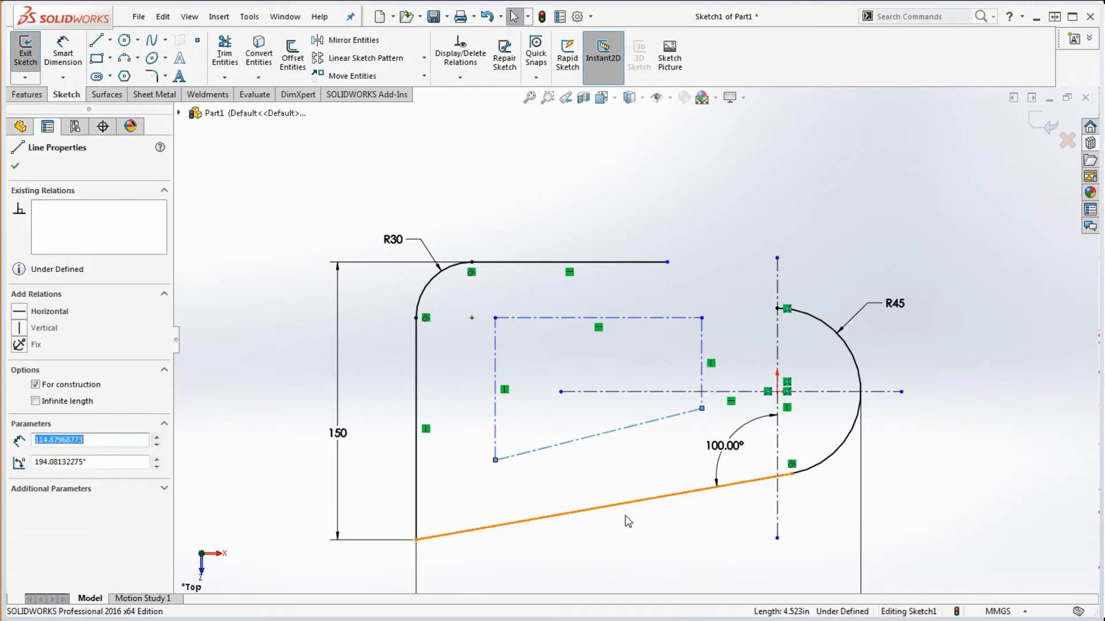
pyautogui.keyDown('ctrl'); pyautogui.click(621, 509); pyautogui.keyUp('ctrl')
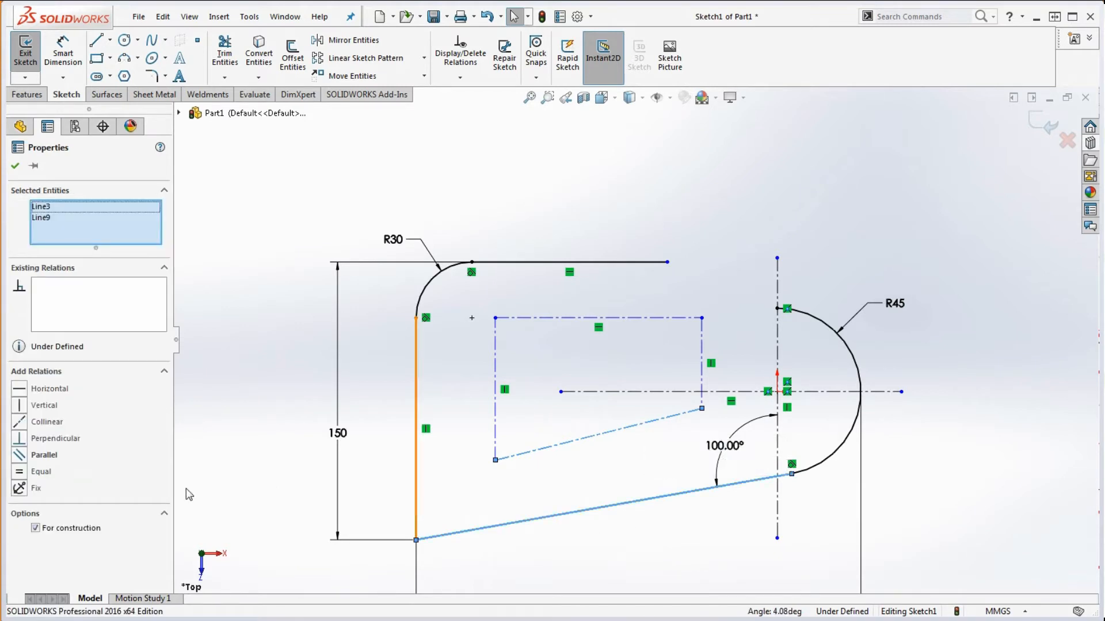
pyautogui.click(19, 455)
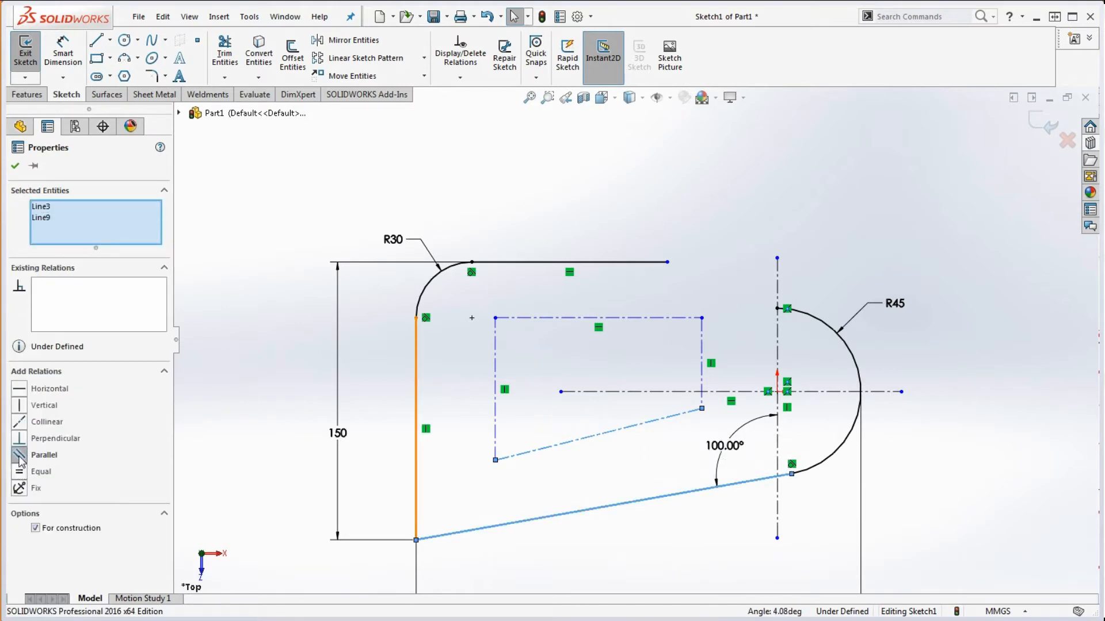
pyautogui.click(666, 544)
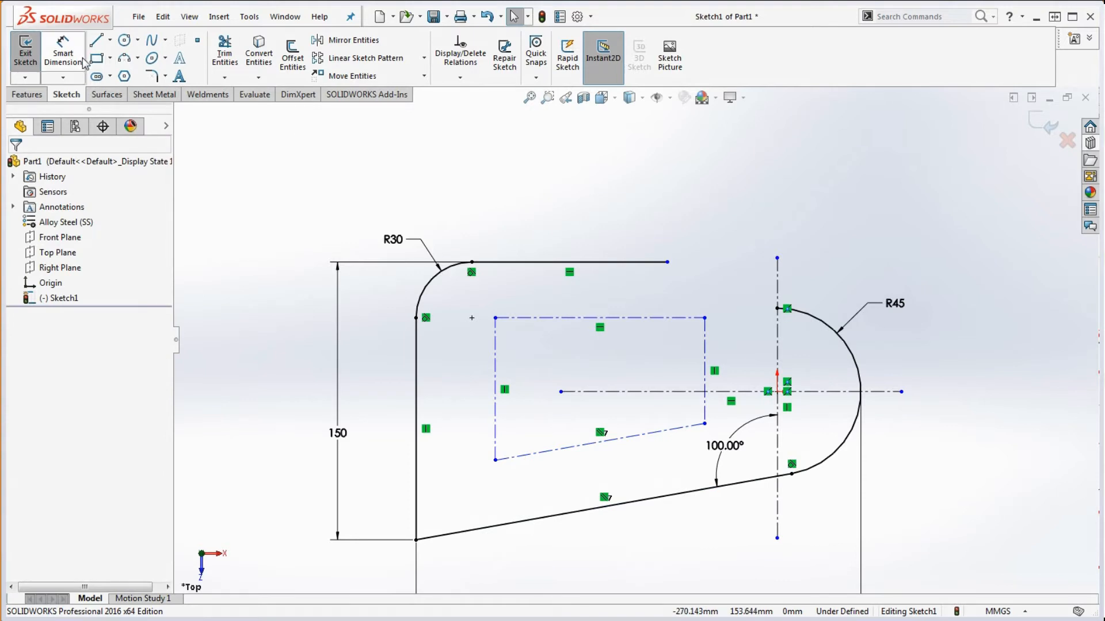
# - Dimension the distance between the slanted centerline and the outline's sloping line as 30 mm
pyautogui.click(63, 54)
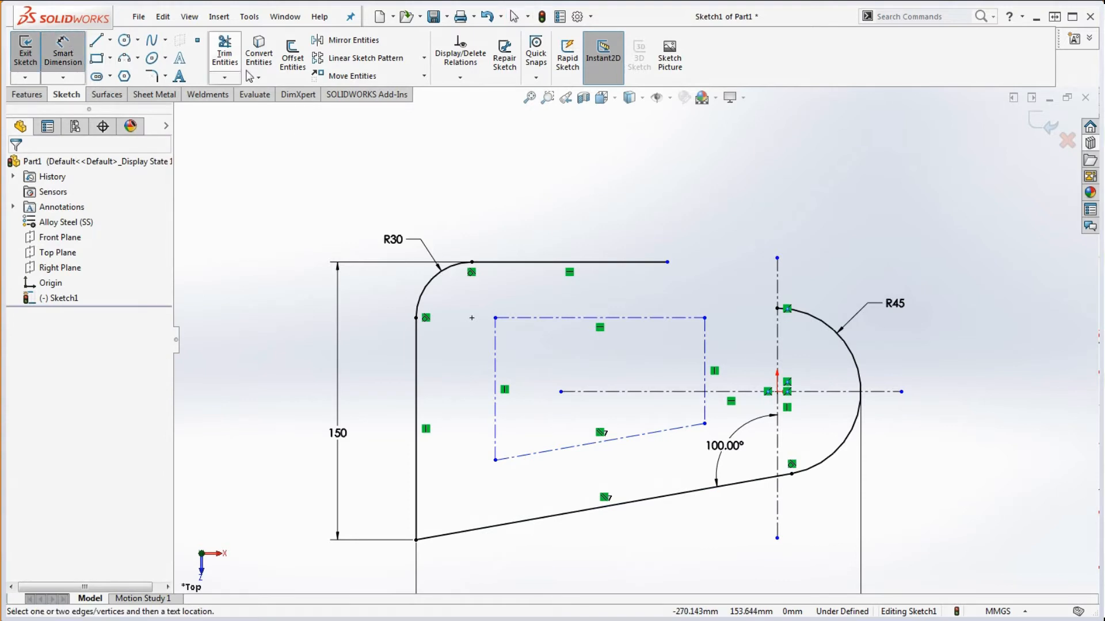
pyautogui.click(572, 451)
pyautogui.click(590, 509)
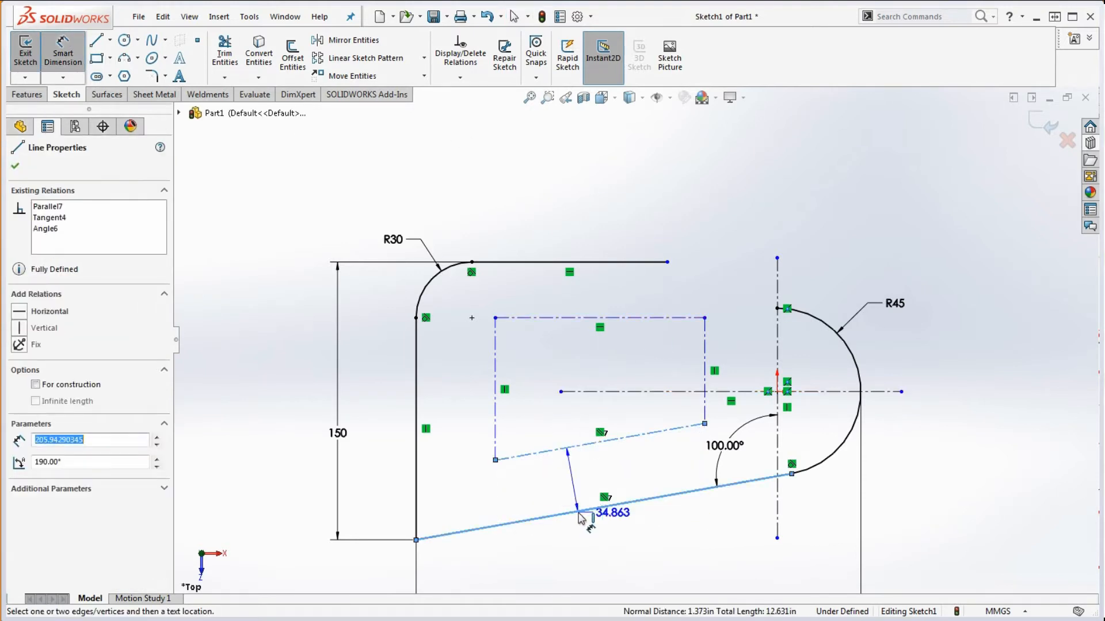
pyautogui.click(565, 492)
pyautogui.write('30')
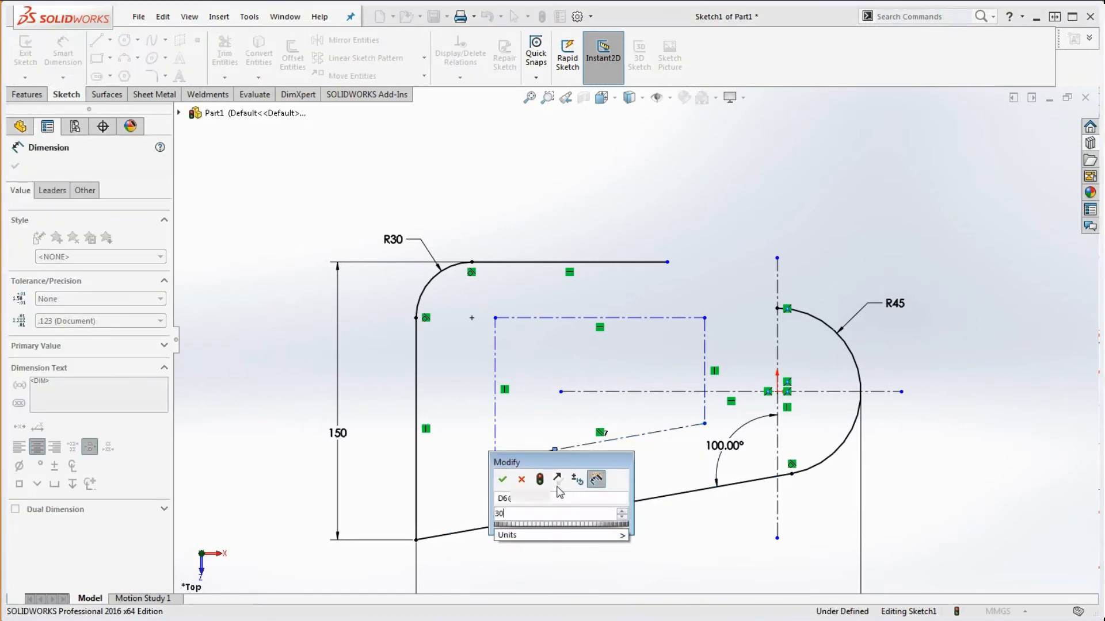
pyautogui.press('Return')
# - Dimension the frame's left centerline 20 mm from the outline's left vertical line
pyautogui.click(497, 363)
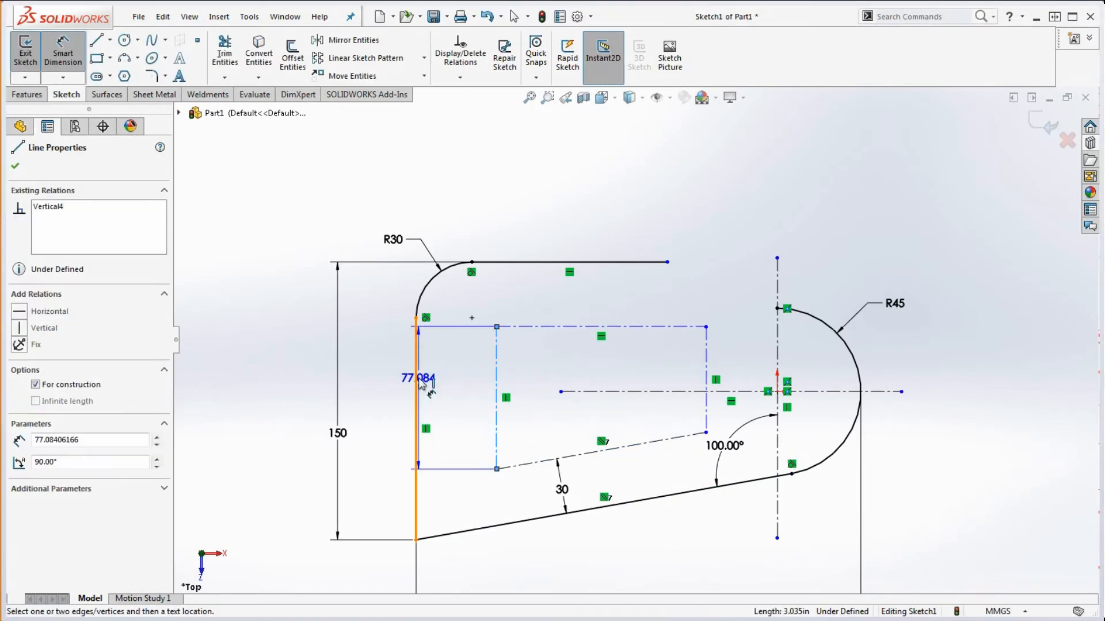
pyautogui.click(420, 384)
pyautogui.click(459, 399)
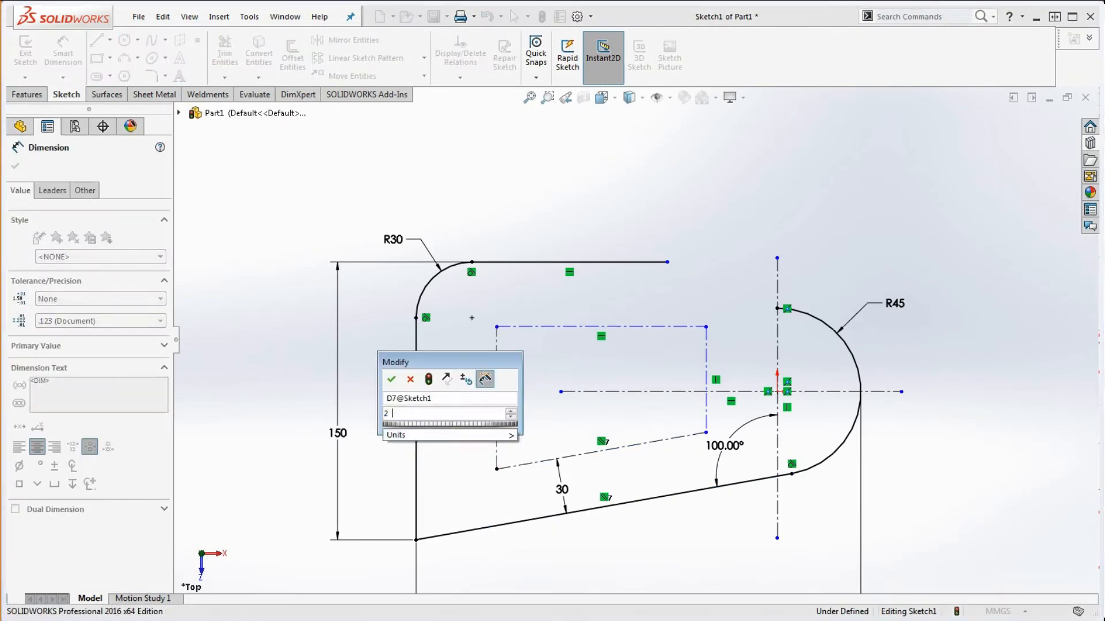
pyautogui.write('20')
pyautogui.press('Return')
# - Dimension the frame's top centerline 20 mm below the outline's top horizontal line
pyautogui.click(594, 327)
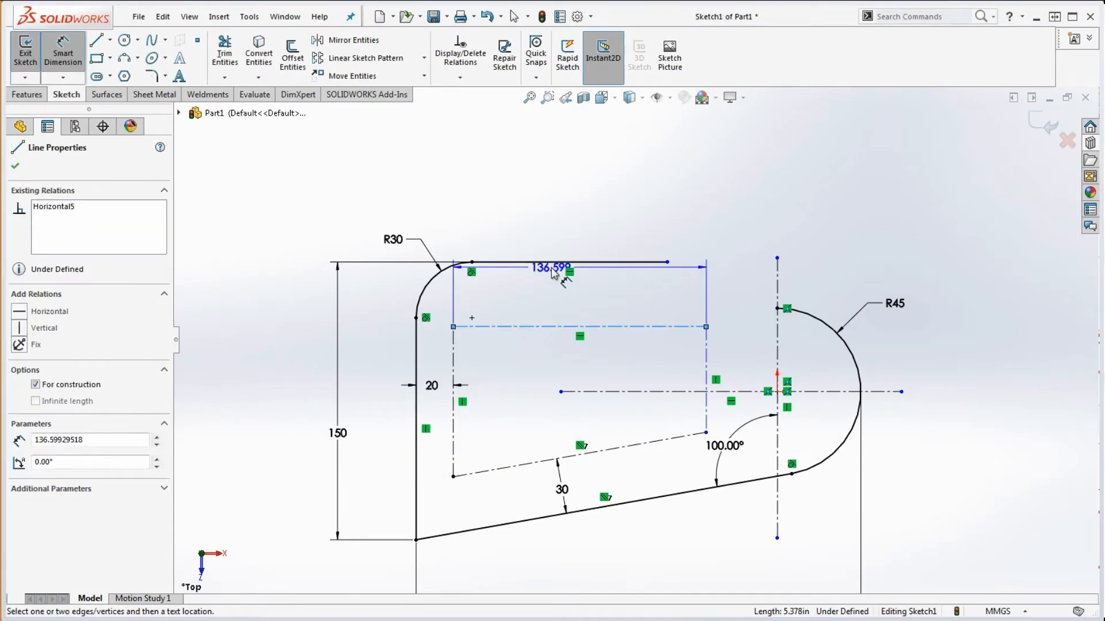
pyautogui.click(554, 262)
pyautogui.click(546, 291)
pyautogui.write('20')
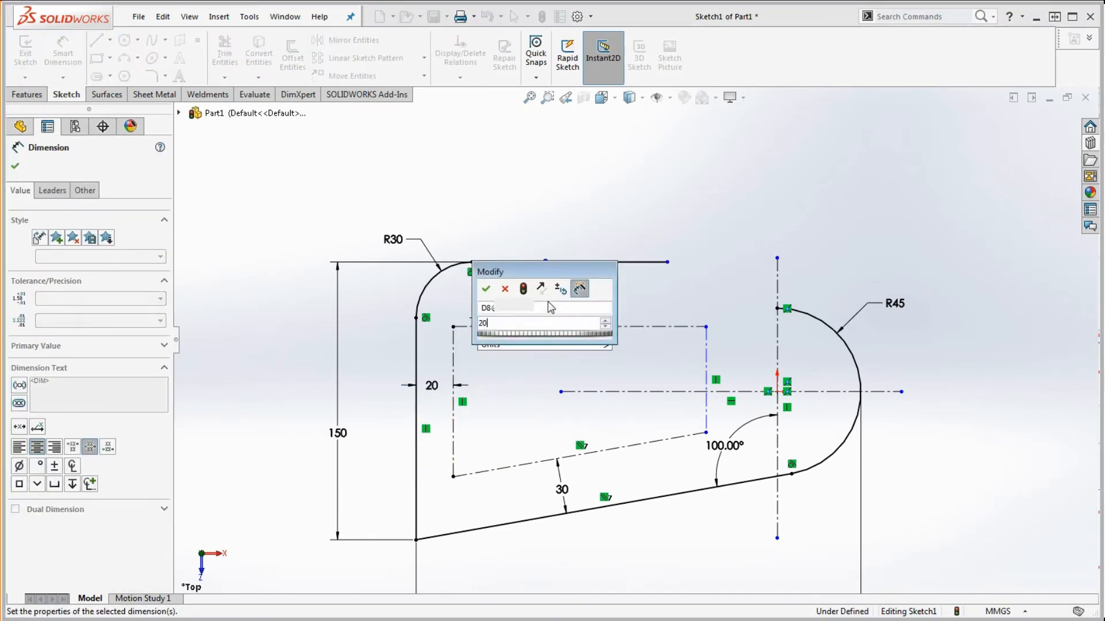
pyautogui.press('Return')
# - Dimension the frame's top centerline as 120 mm long, placing the dimension above the outline
pyautogui.click(661, 300)
pyautogui.click(645, 198)
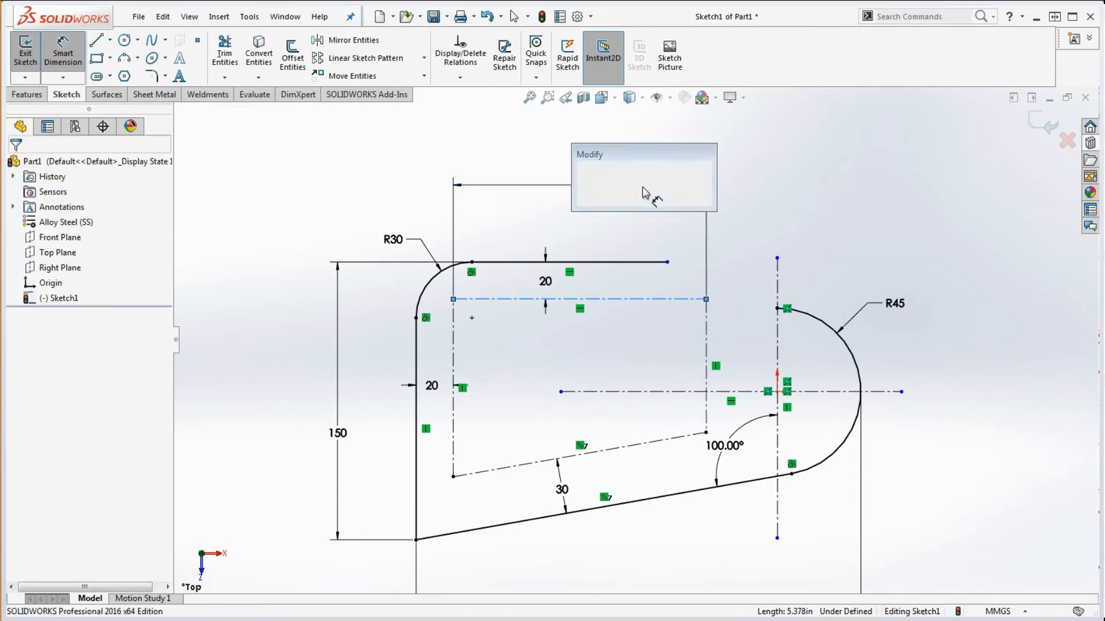
pyautogui.write('120')
pyautogui.press('Return')
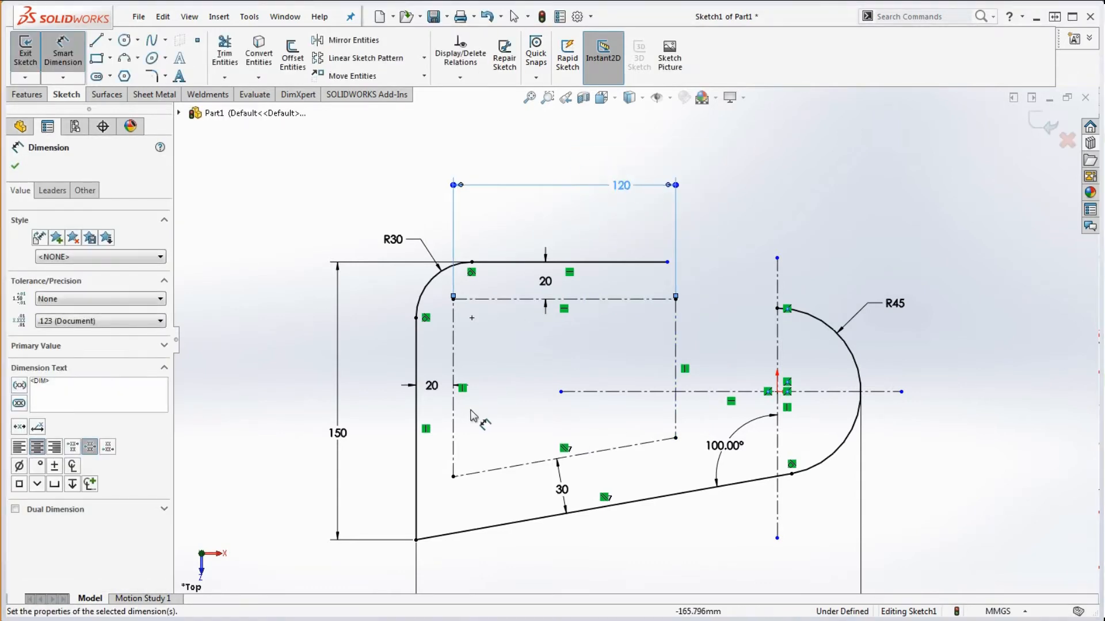
pyautogui.press('Escape')
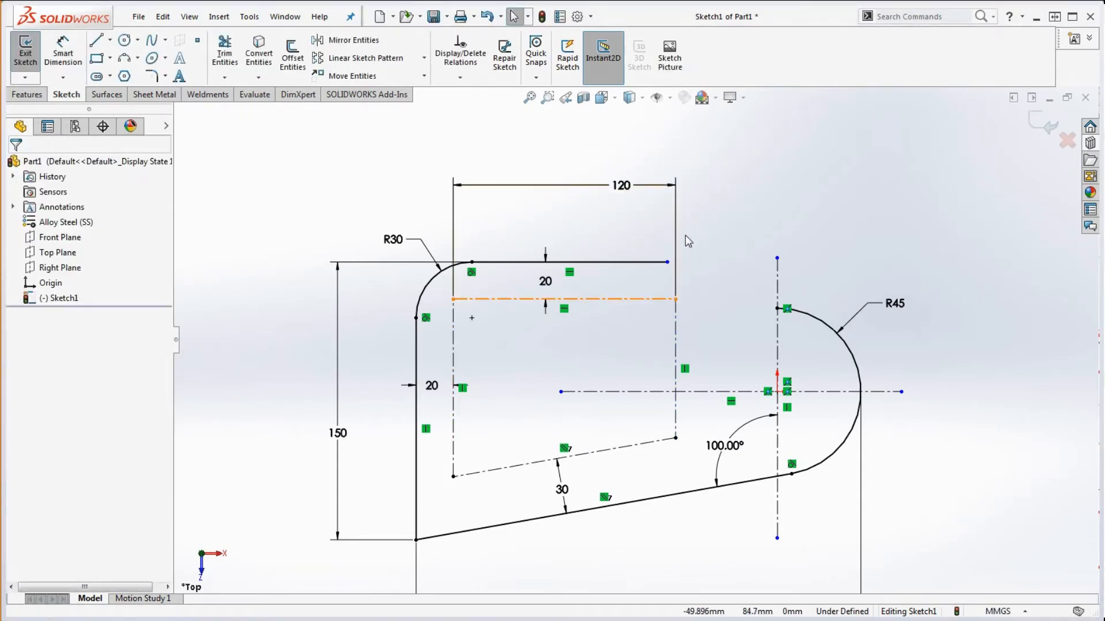
# - Extend the outline's top line past the frame's right centerline, placing its free end about 45 mm left of the origin
pyautogui.scroll(-5, 656, 233)
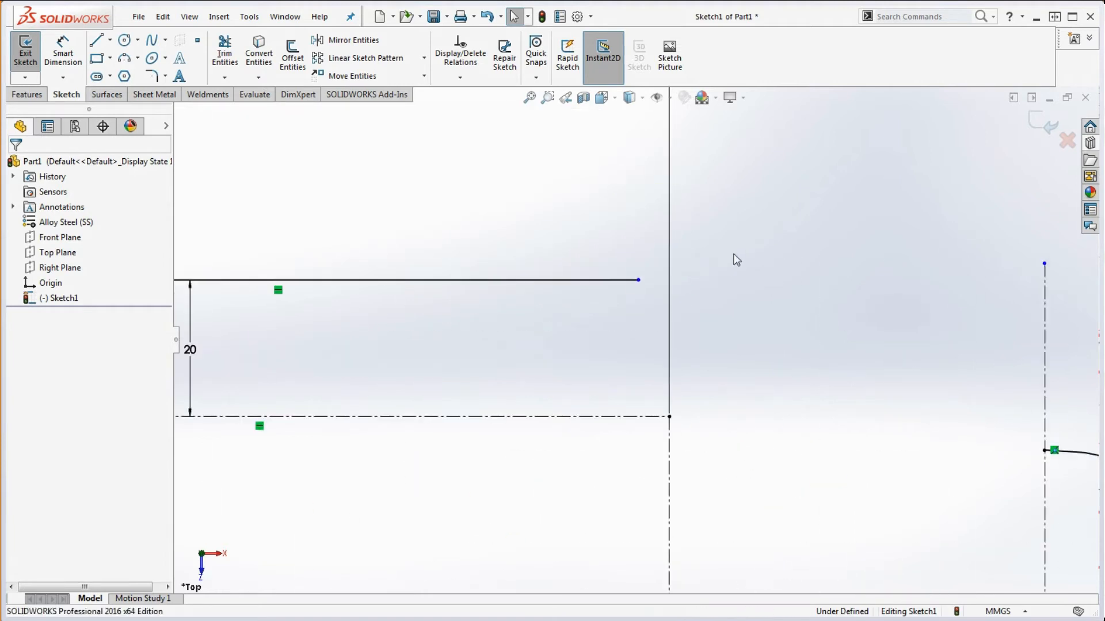
pyautogui.moveTo(639, 281); pyautogui.dragTo(739, 280)
pyautogui.click(740, 280)
pyautogui.scroll(5, 748, 322)
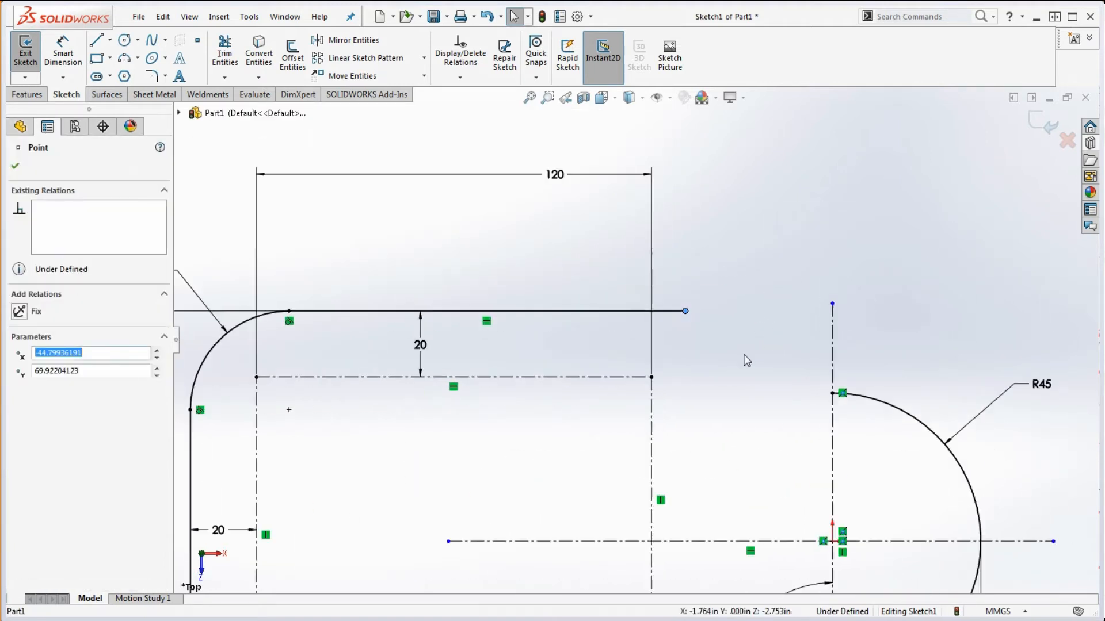
# - Make the free end of the outline's top line coincident with the frame's right centerline
pyautogui.keyDown('ctrl'); pyautogui.click(655, 442); pyautogui.keyUp('ctrl')
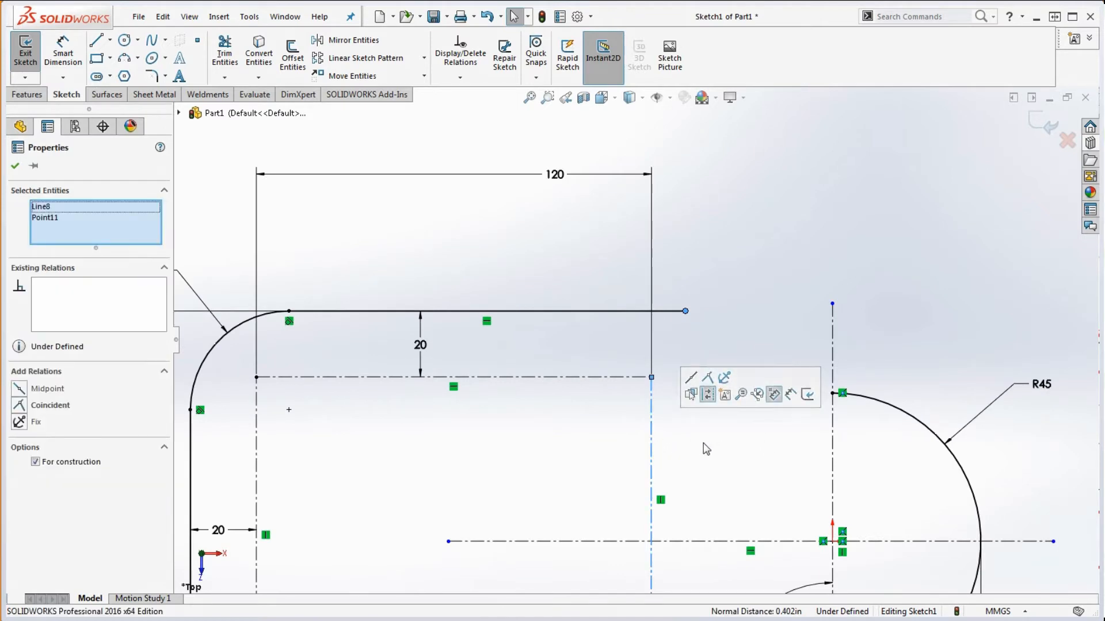
pyautogui.click(20, 408)
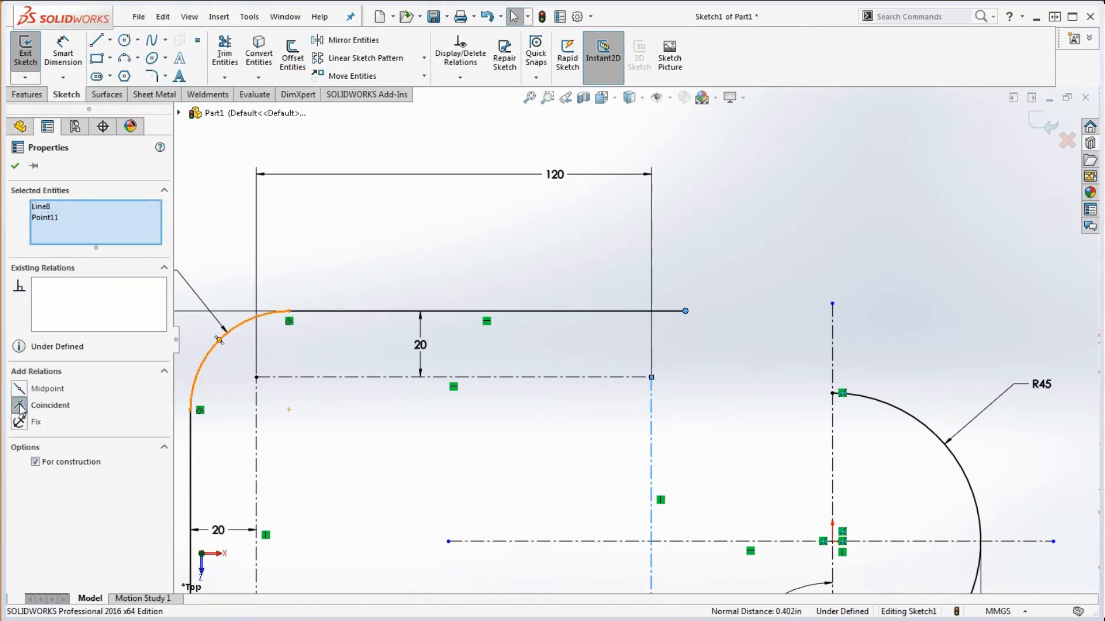
pyautogui.click(775, 361)
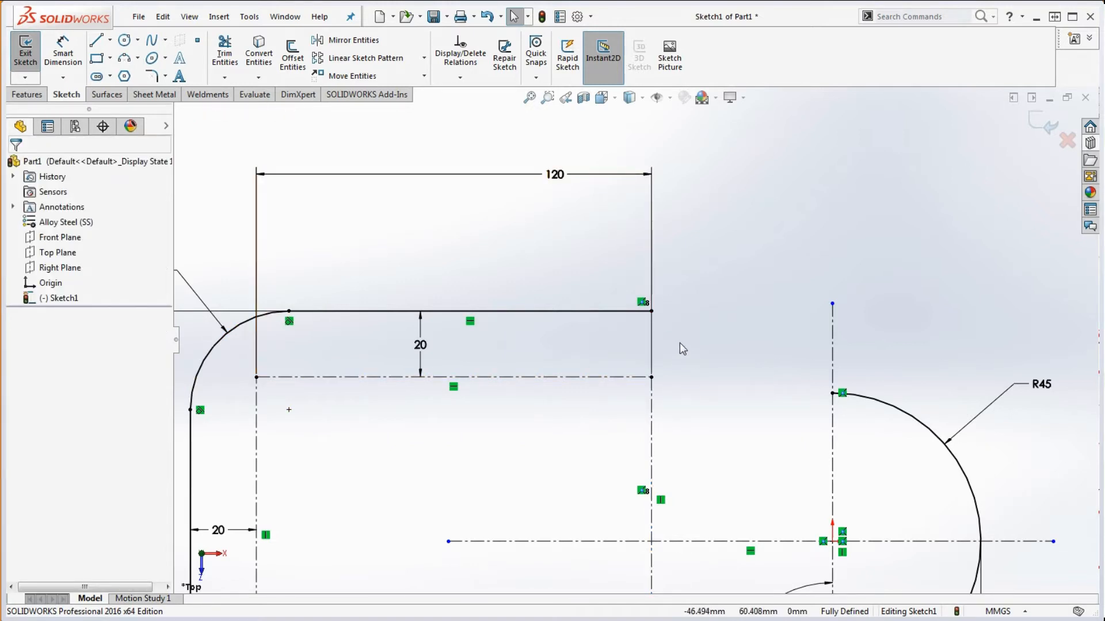
# - Check the Position Guide drawing and draw a horizontal line about 18.6 mm long leftward from the R45 arc's upper endpoint
pyautogui.scroll(4, 711, 326)
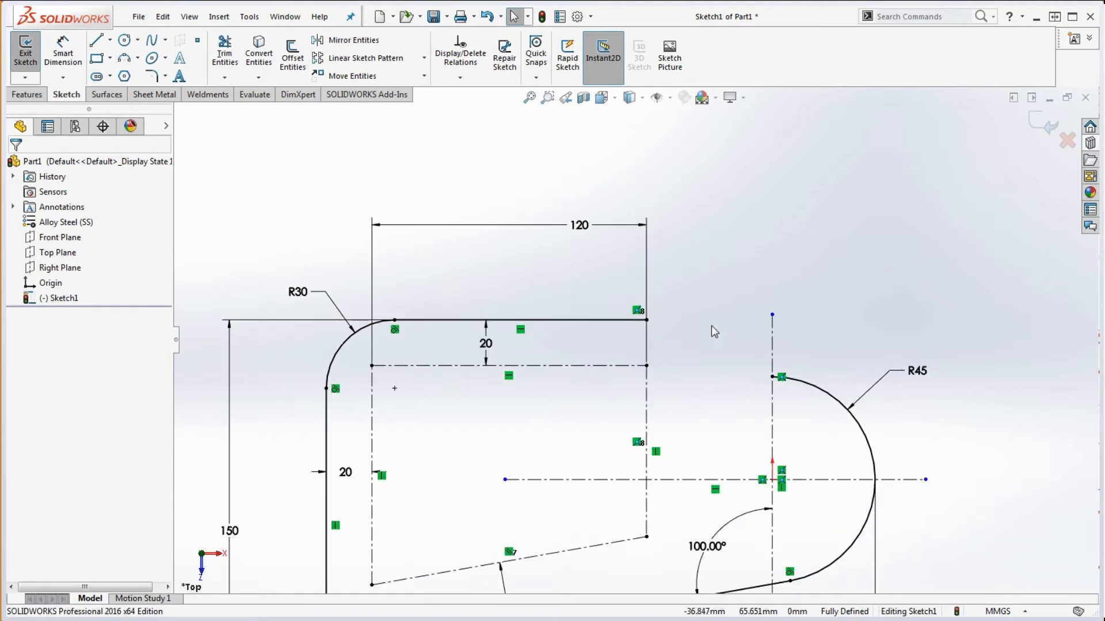
pyautogui.scroll(-6, 711, 326)
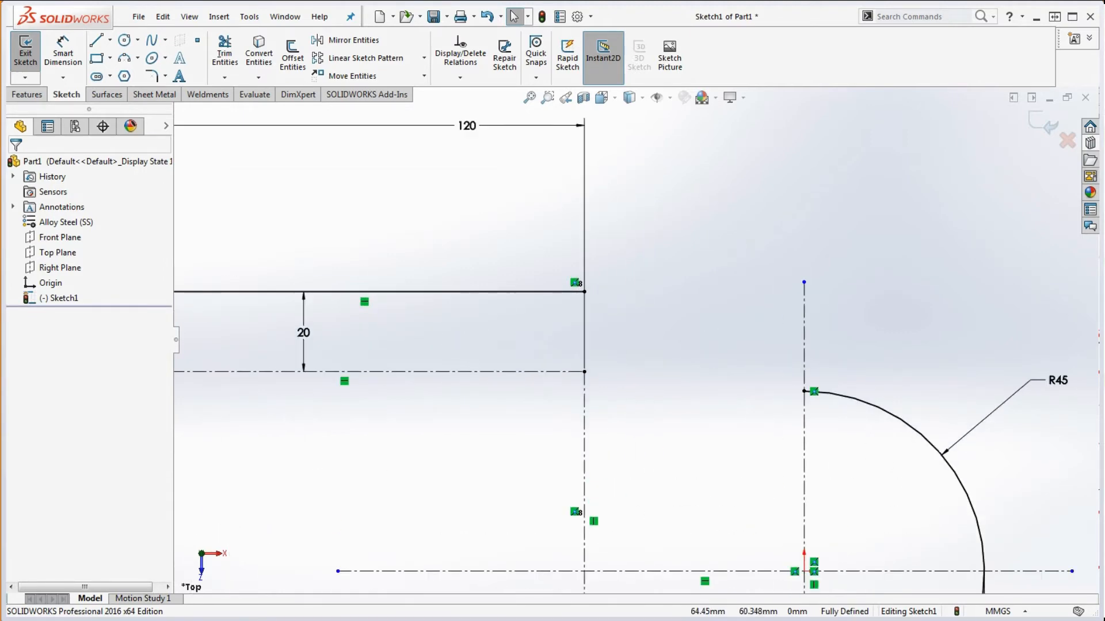
pyautogui.hotkey('alt', 'Tab')
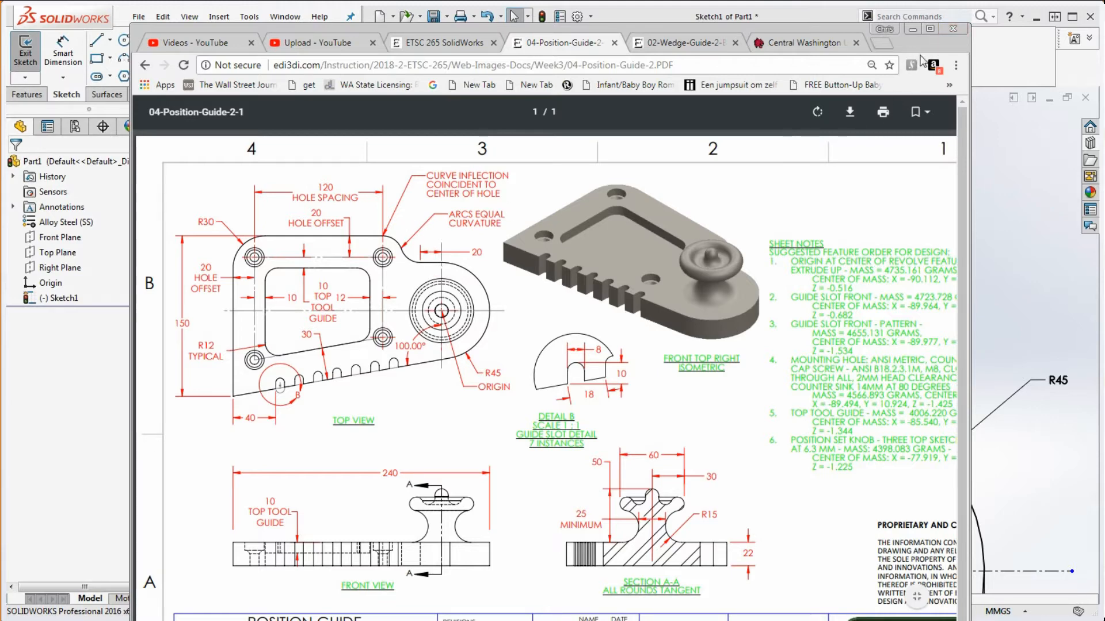
pyautogui.click(913, 29)
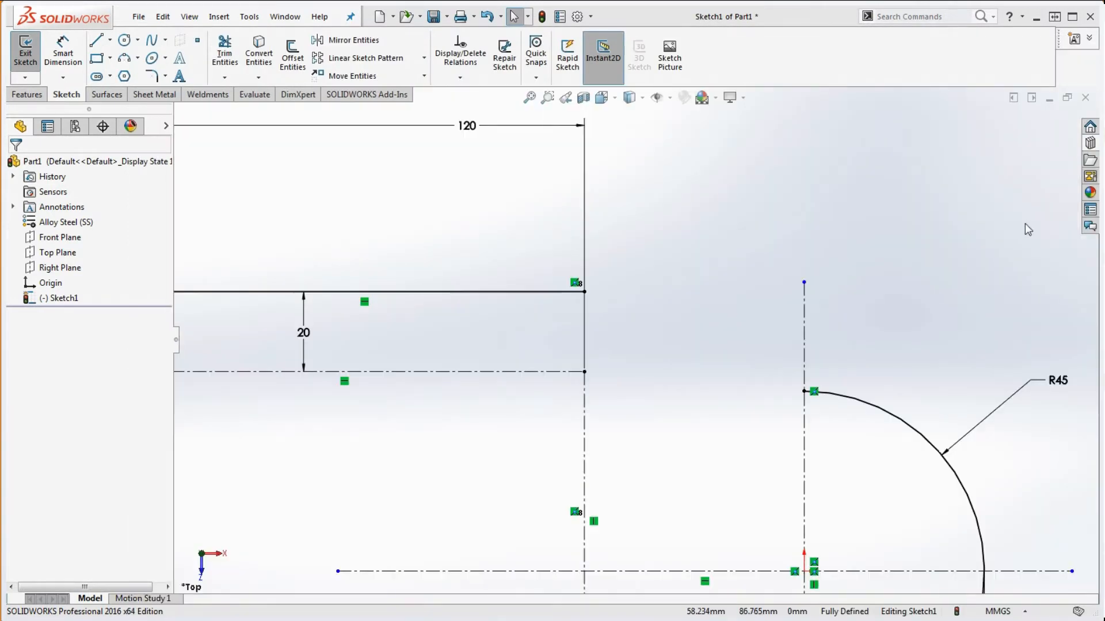
pyautogui.click(97, 40)
pyautogui.click(804, 391)
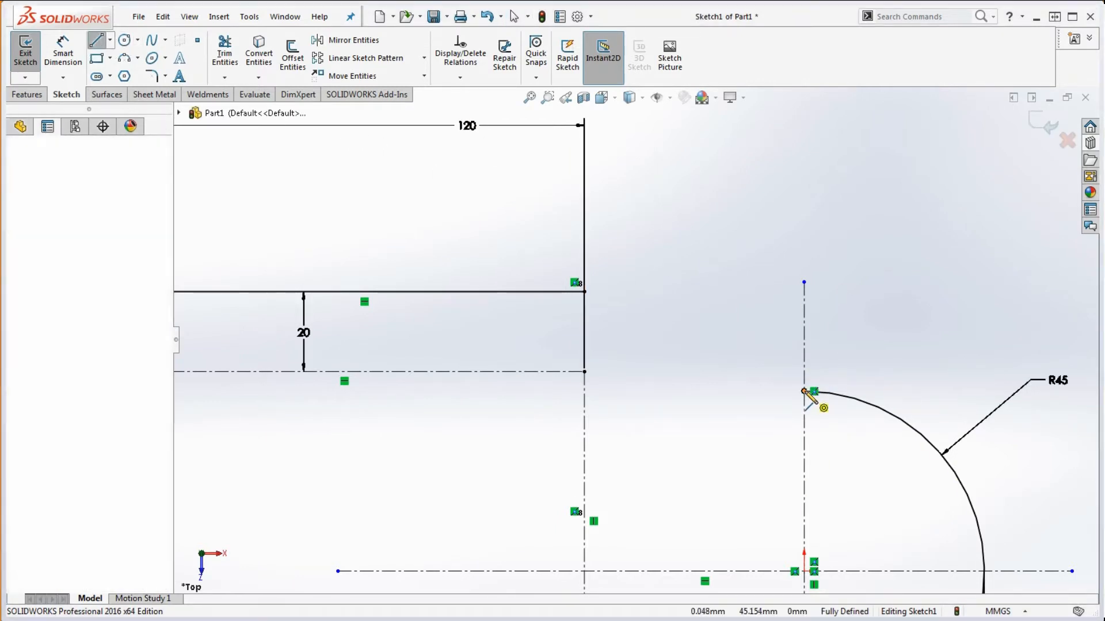
pyautogui.doubleClick(730, 392)
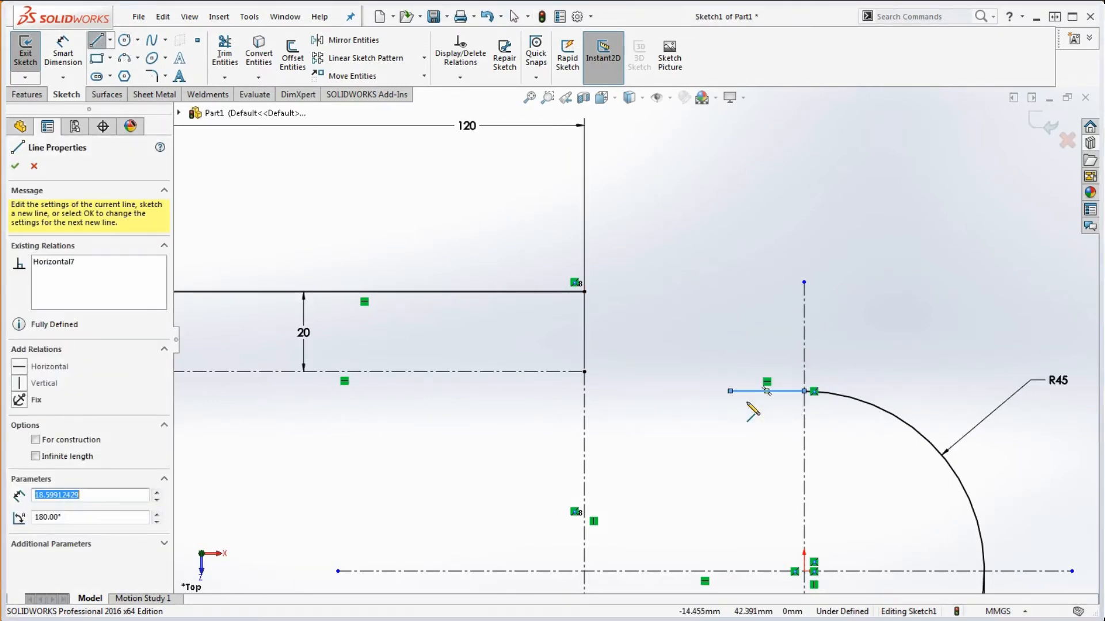
pyautogui.press('Escape')
# - Dimension the short horizontal line beside the R45 arc as 20 mm long, placing the dimension below it
pyautogui.press('d')
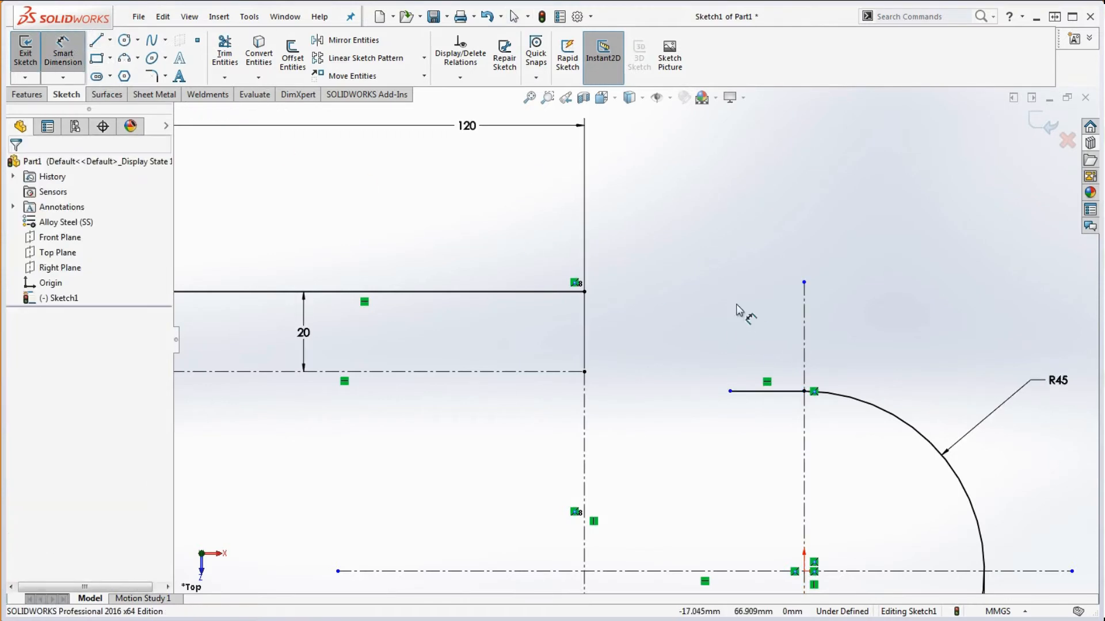
pyautogui.click(769, 392)
pyautogui.click(771, 416)
pyautogui.write('20')
pyautogui.press('Return')
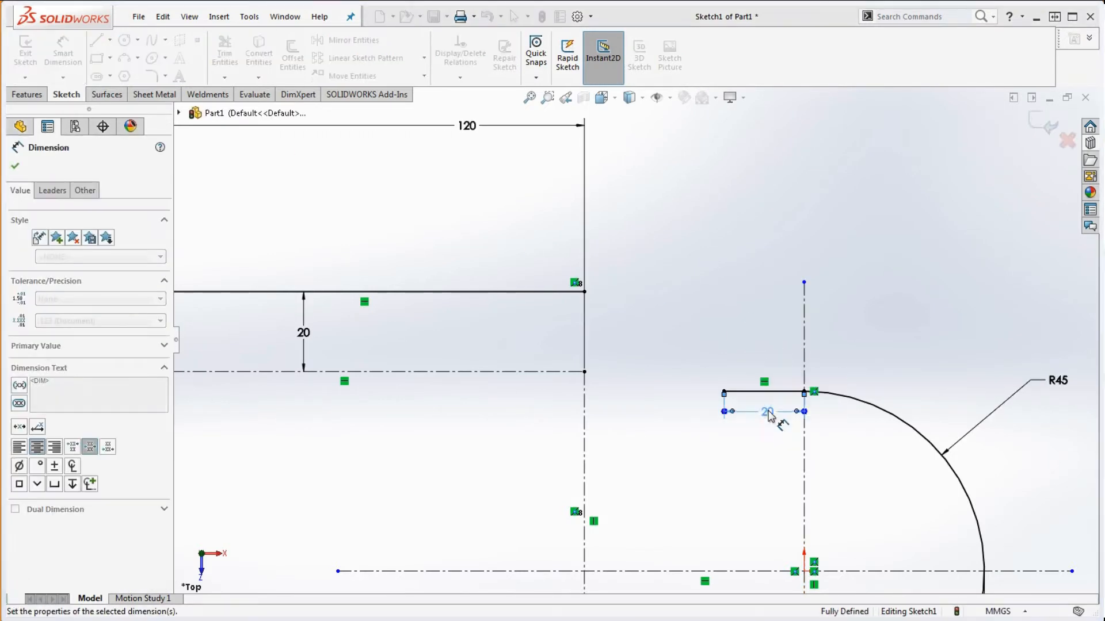
pyautogui.click(917, 310)
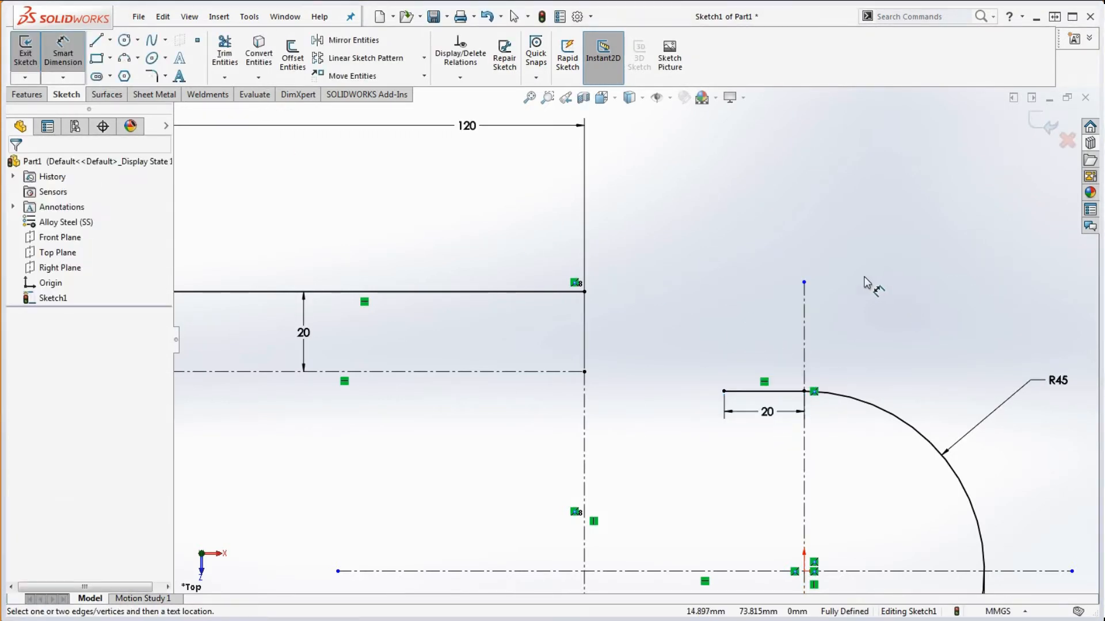
# - Draw two connected tangent arcs from the short line's left end to the top line's right end, the second about 15 mm in radius
pyautogui.click(137, 58)
pyautogui.click(144, 90)
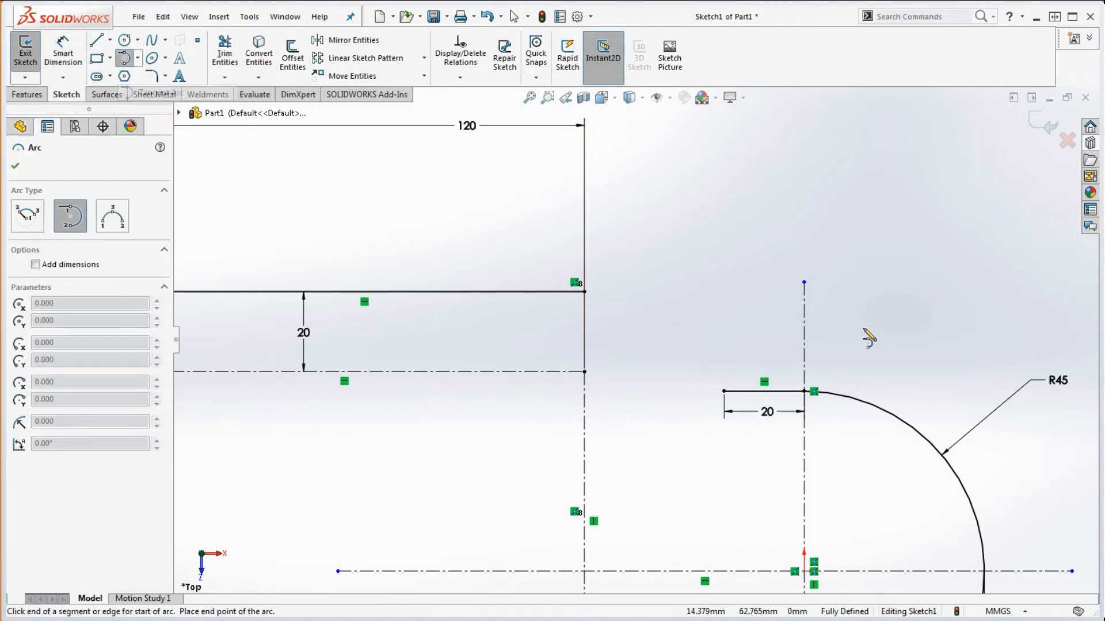
pyautogui.click(725, 392)
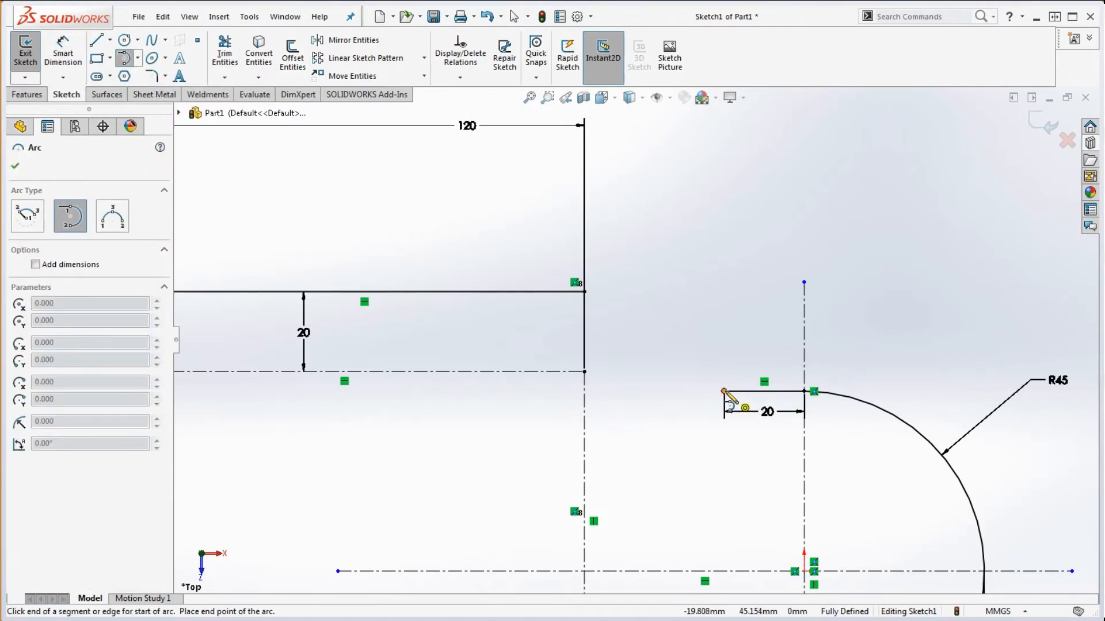
pyautogui.click(675, 342)
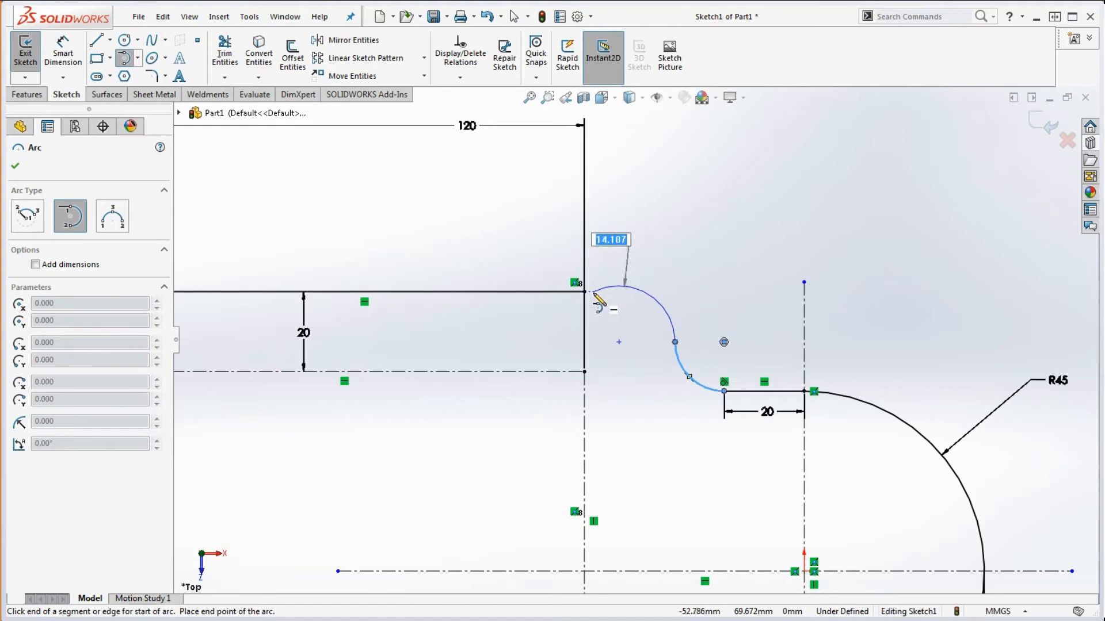
pyautogui.click(585, 292)
pyautogui.press('Escape')
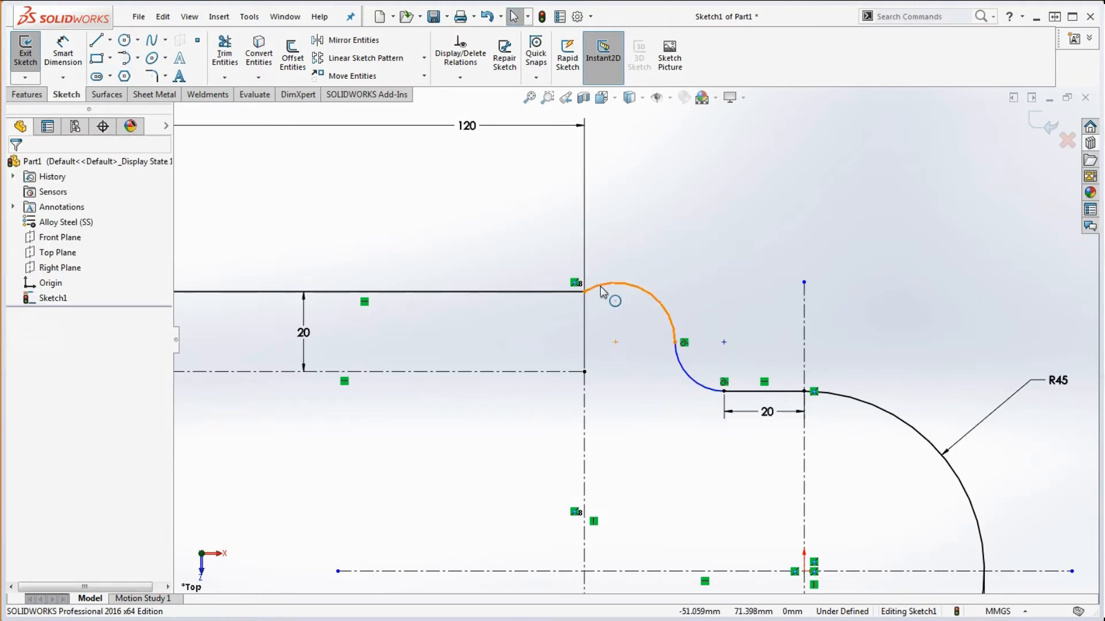
# - Make the upper transition arc tangent to the outline's top line
pyautogui.click(605, 286)
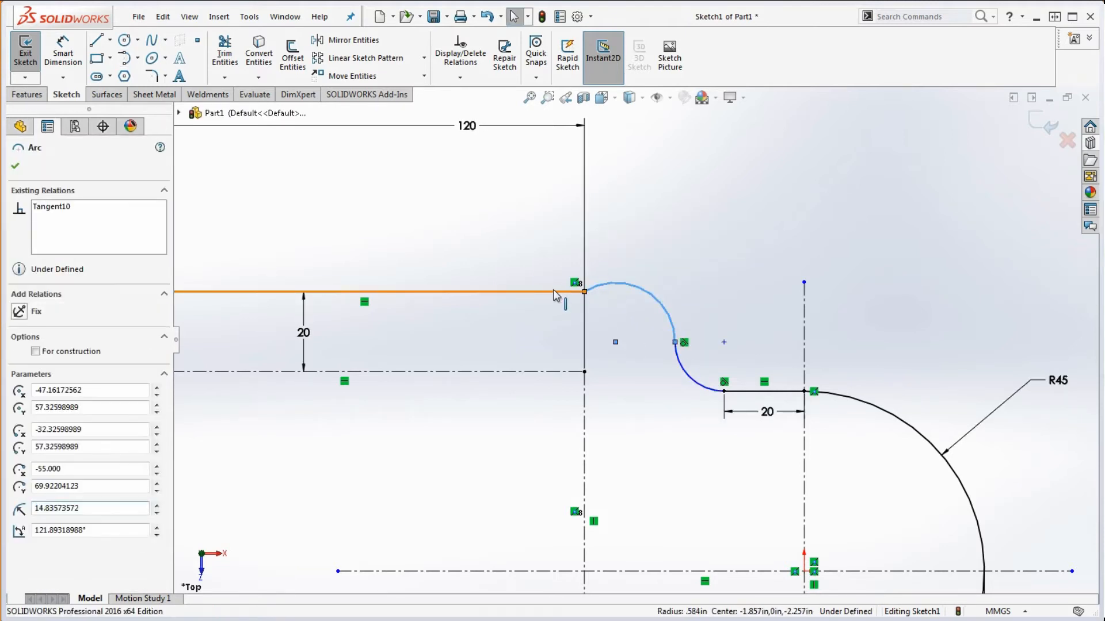
pyautogui.keyDown('ctrl'); pyautogui.click(557, 292); pyautogui.keyUp('ctrl')
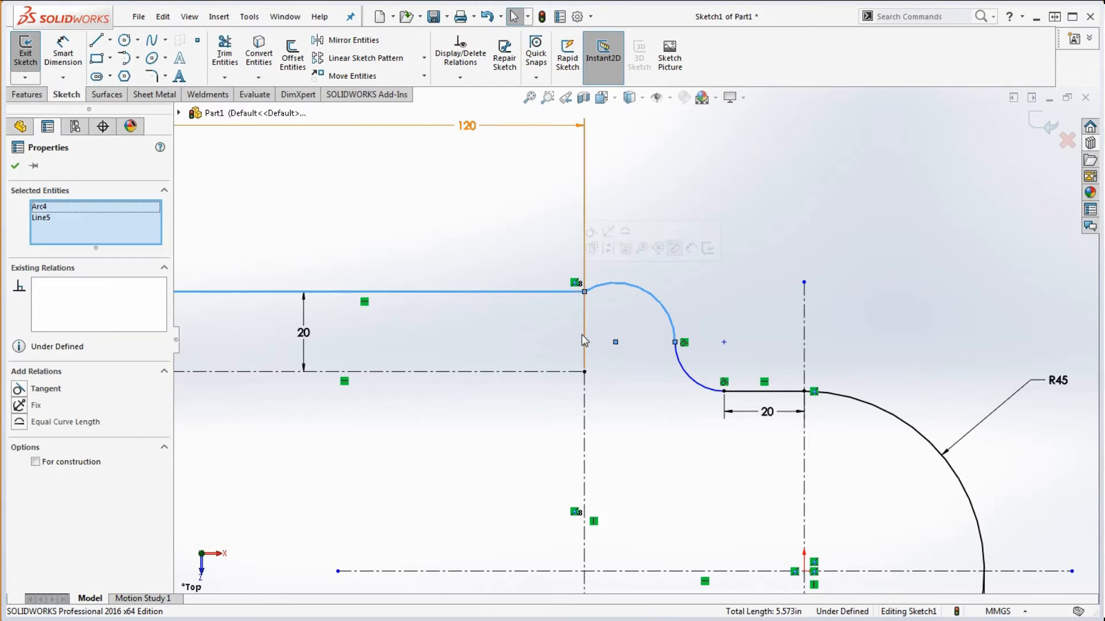
pyautogui.click(23, 390)
pyautogui.click(726, 244)
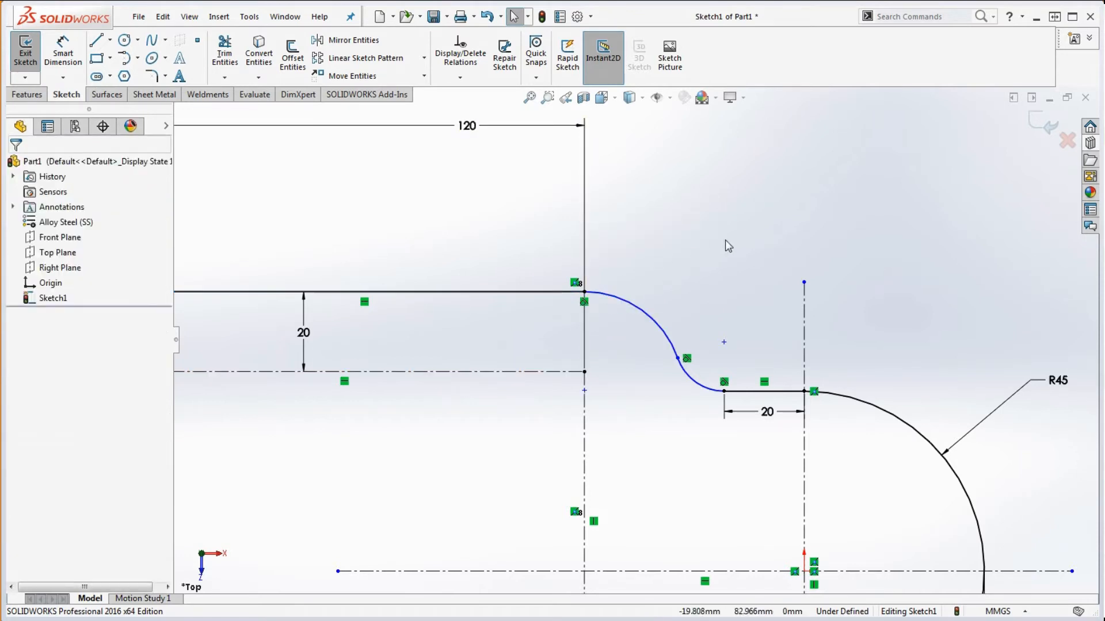
# - Apply an Equal relation to the two transition arcs so they share the same radius
pyautogui.click(701, 386)
pyautogui.keyDown('ctrl'); pyautogui.click(659, 328); pyautogui.keyUp('ctrl')
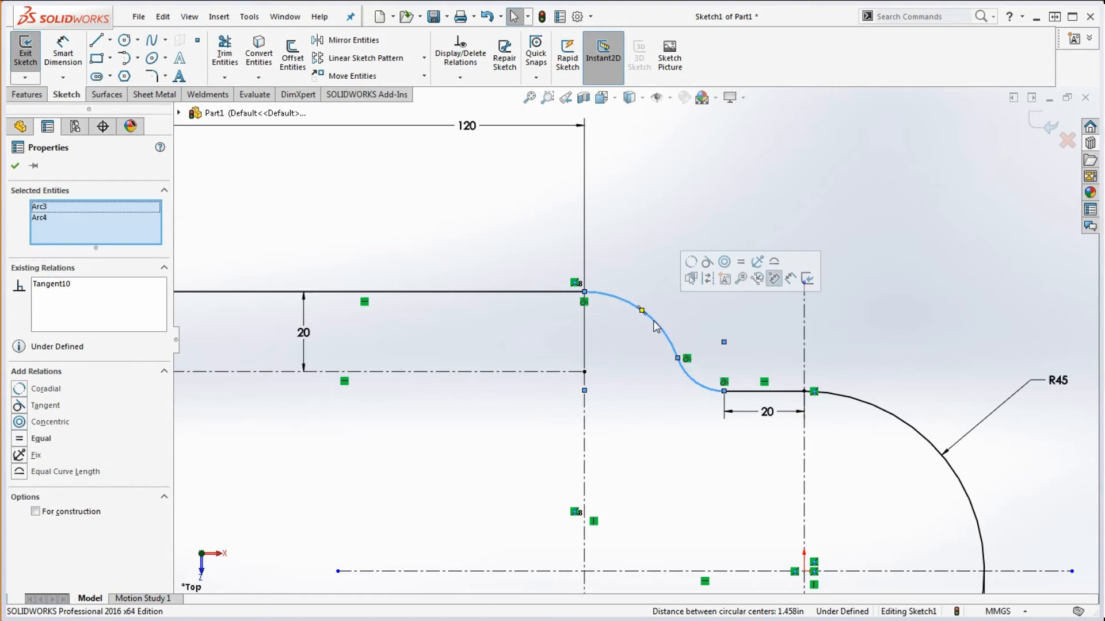
pyautogui.click(740, 261)
pyautogui.click(693, 197)
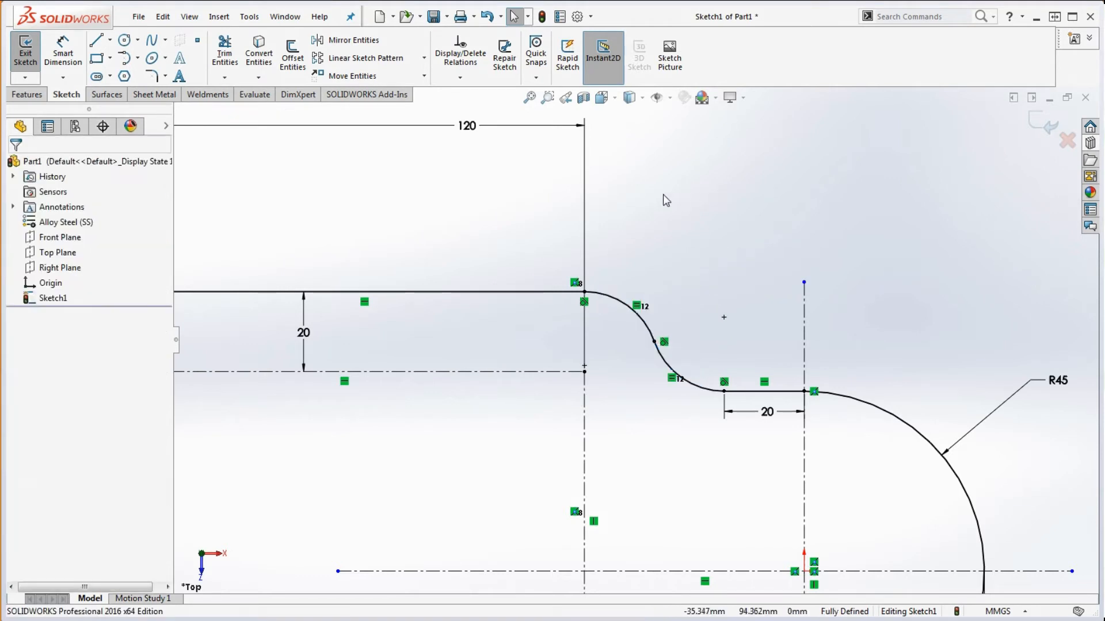
# - Examine the position of the upper transition arc's center relative to the centerline frame's upper right corner
pyautogui.click(584, 230)
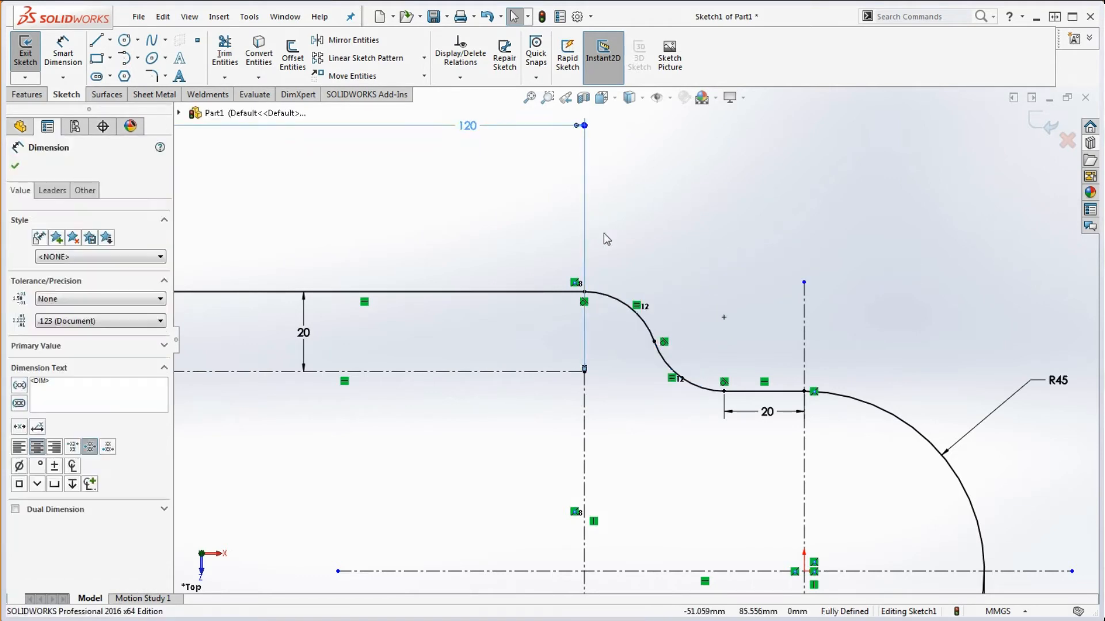
pyautogui.click(597, 443)
pyautogui.scroll(-6, 629, 370)
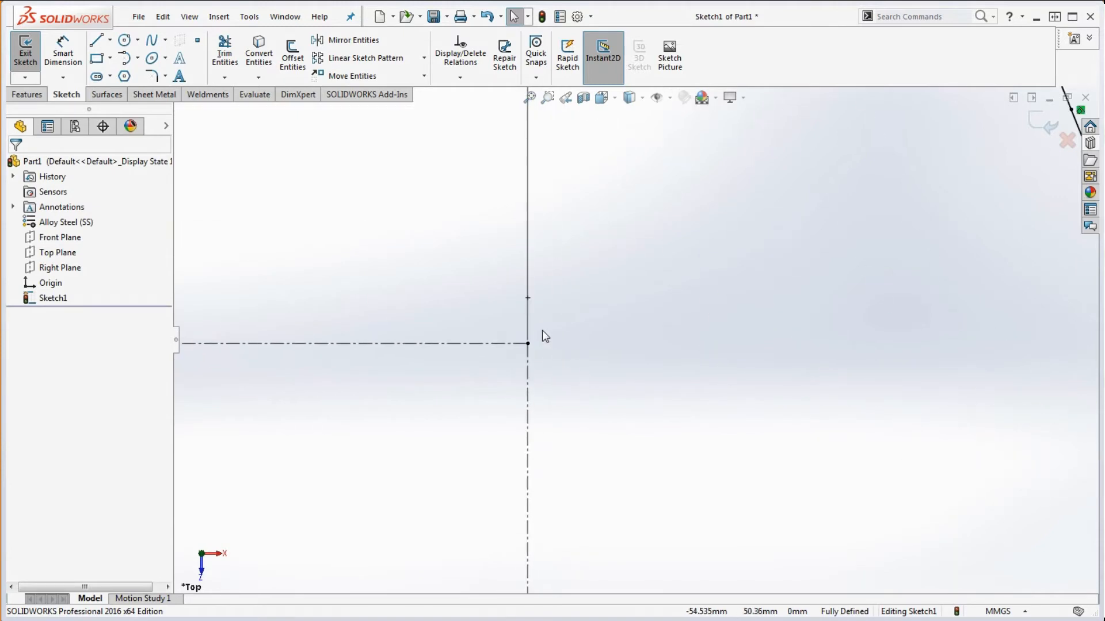
pyautogui.scroll(2, 575, 331)
pyautogui.scroll(2, 696, 299)
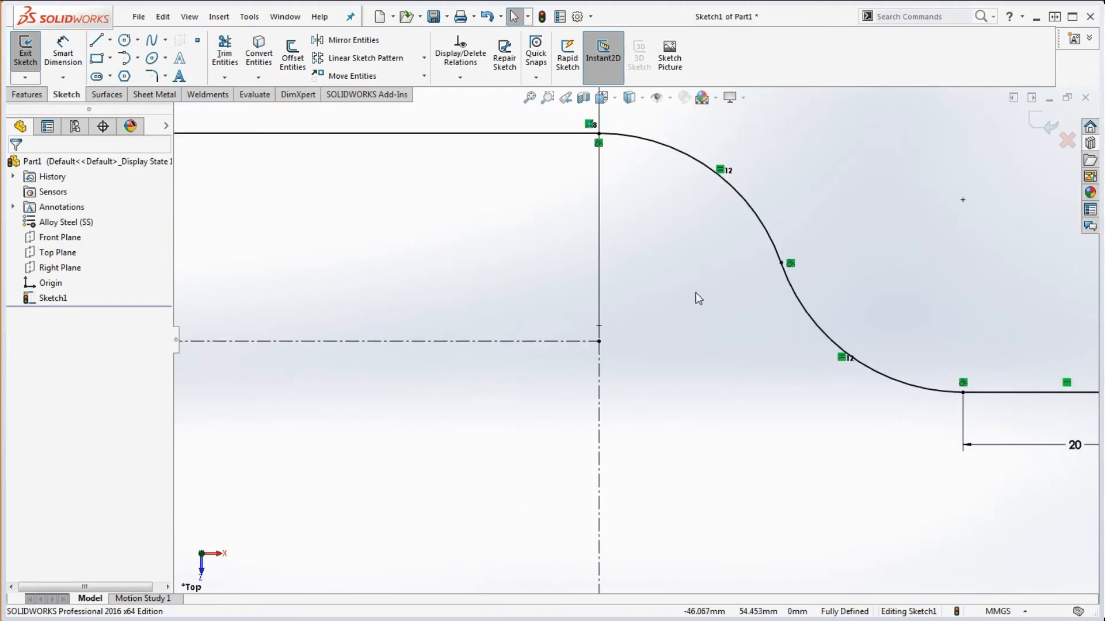
pyautogui.click(753, 209)
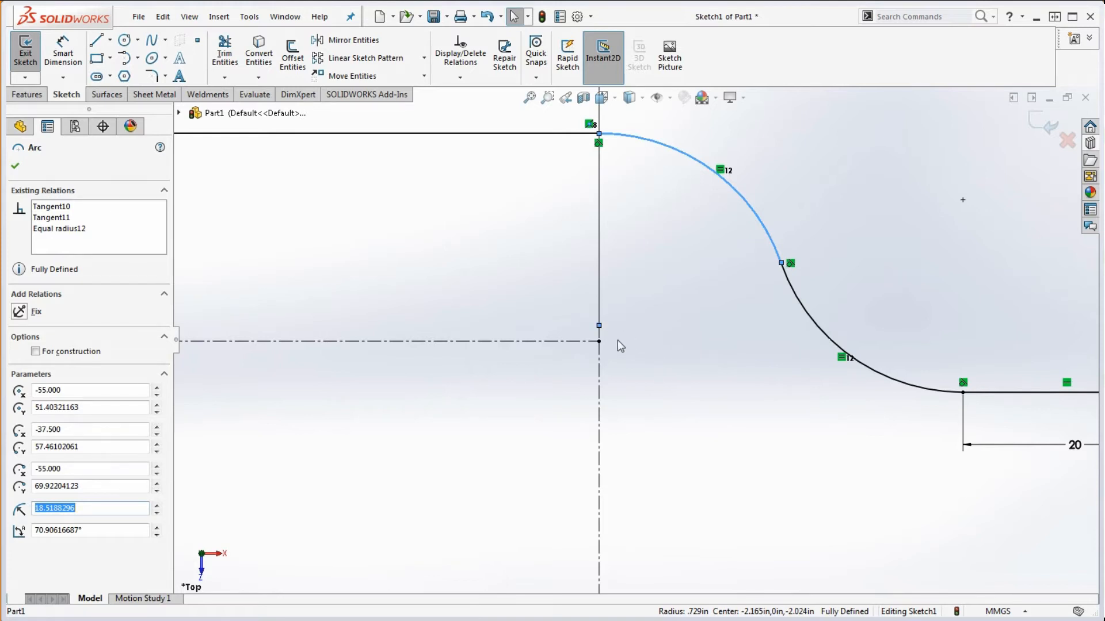
pyautogui.click(599, 341)
pyautogui.click(617, 343)
pyautogui.click(599, 341)
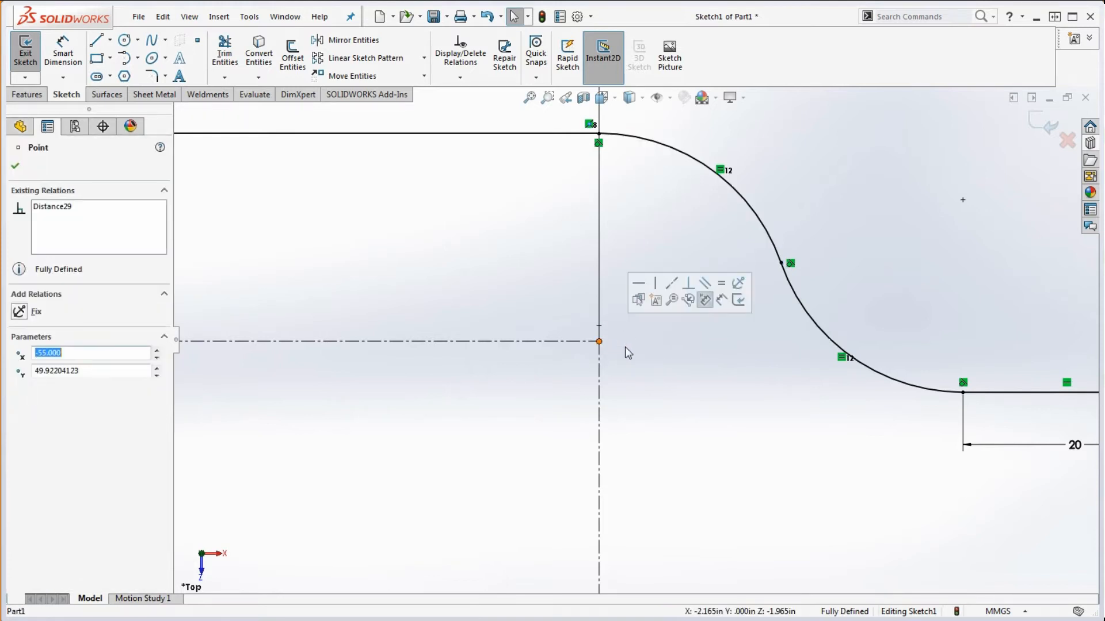
pyautogui.scroll(3, 626, 351)
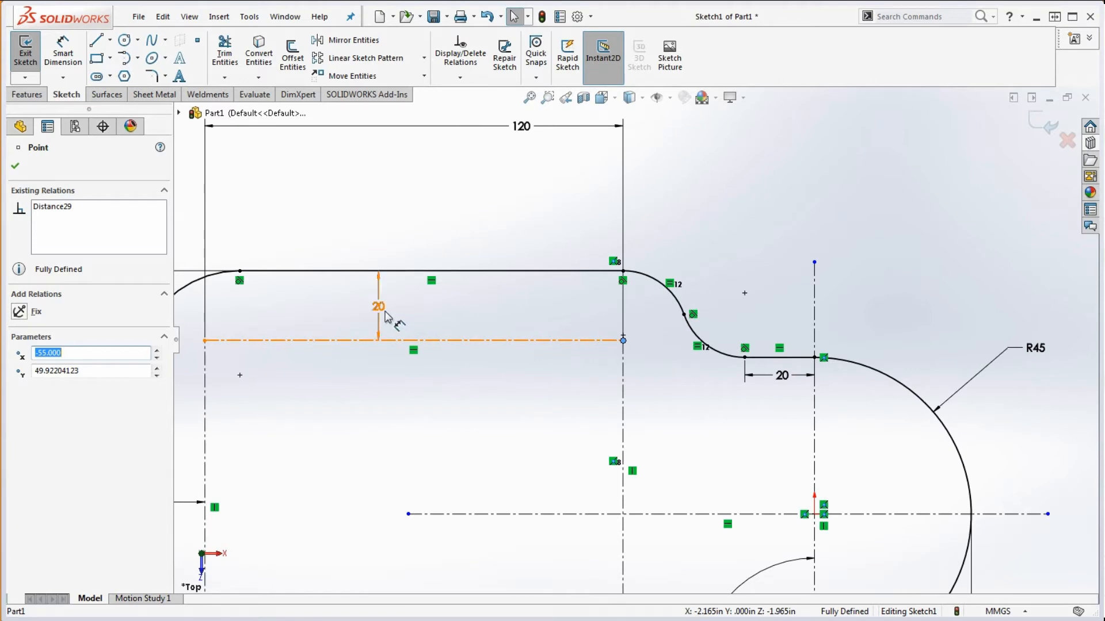
pyautogui.click(541, 399)
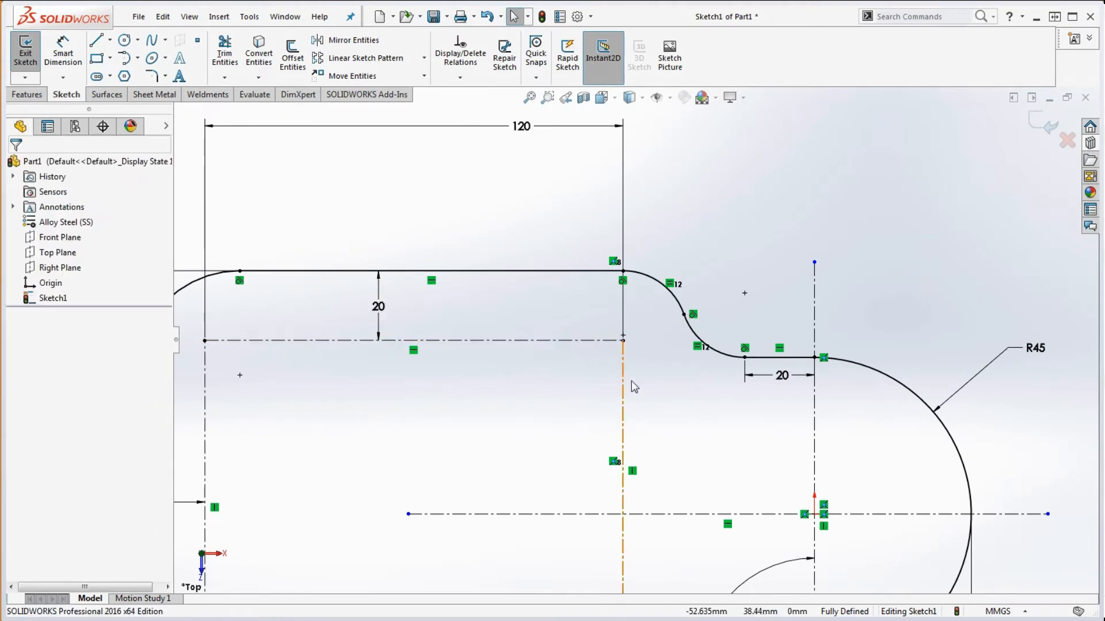
pyautogui.scroll(-7, 624, 360)
pyautogui.scroll(7, 643, 334)
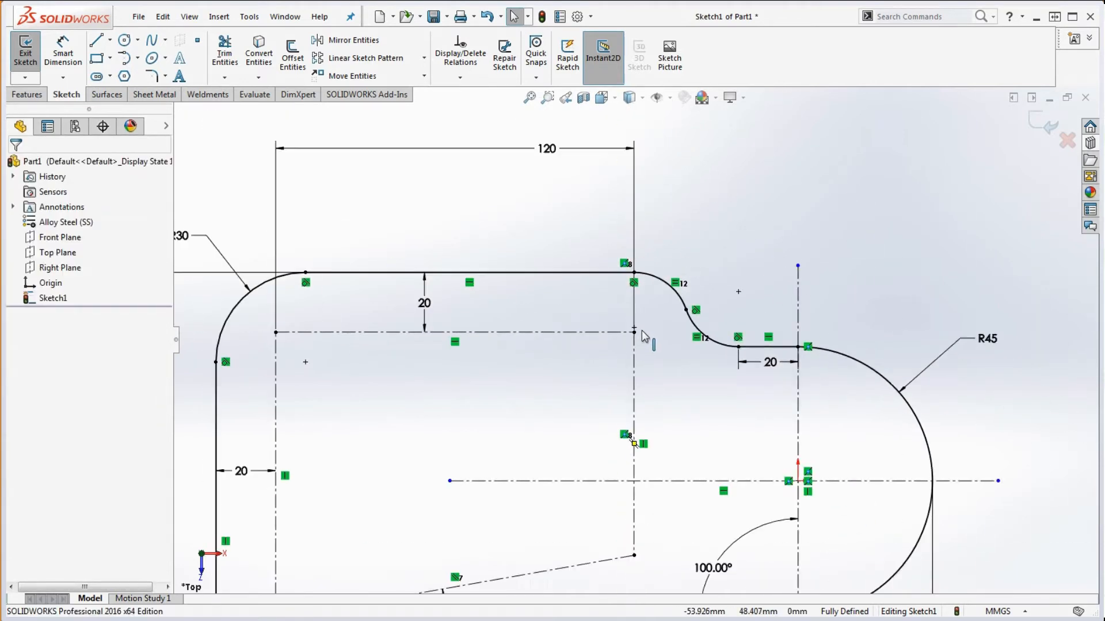
# - Delete the top centerline's 20 mm vertical offset dimension and merge the frame's upper right corner with the upper transition arc's center
pyautogui.click(426, 288)
pyautogui.press('Delete')
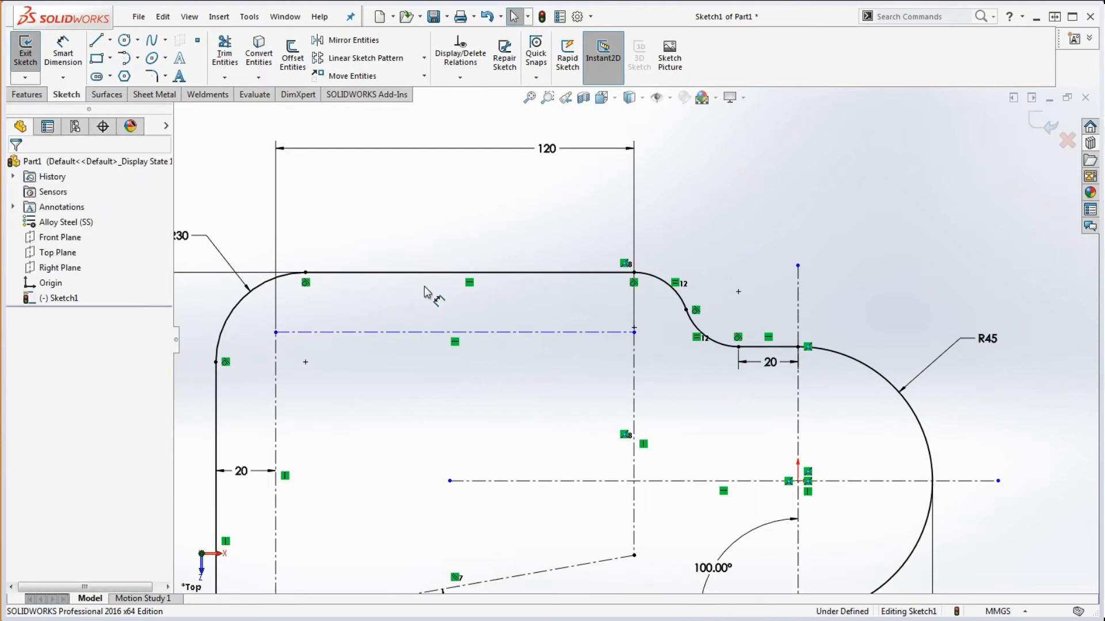
pyautogui.click(634, 332)
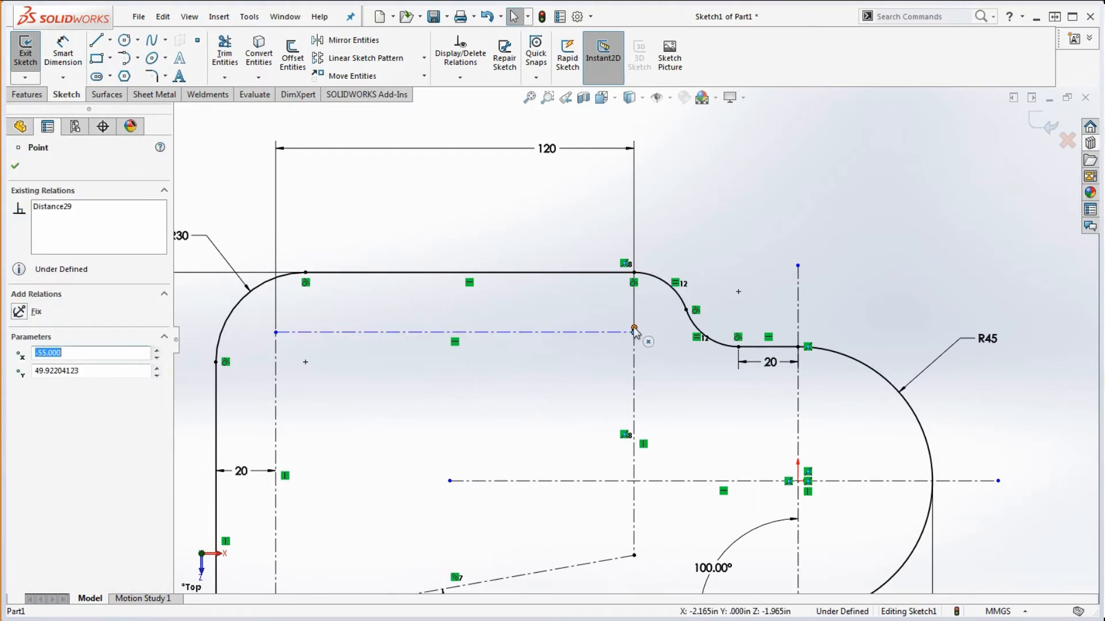
pyautogui.keyDown('ctrl'); pyautogui.click(634, 328); pyautogui.keyUp('ctrl')
pyautogui.click(26, 443)
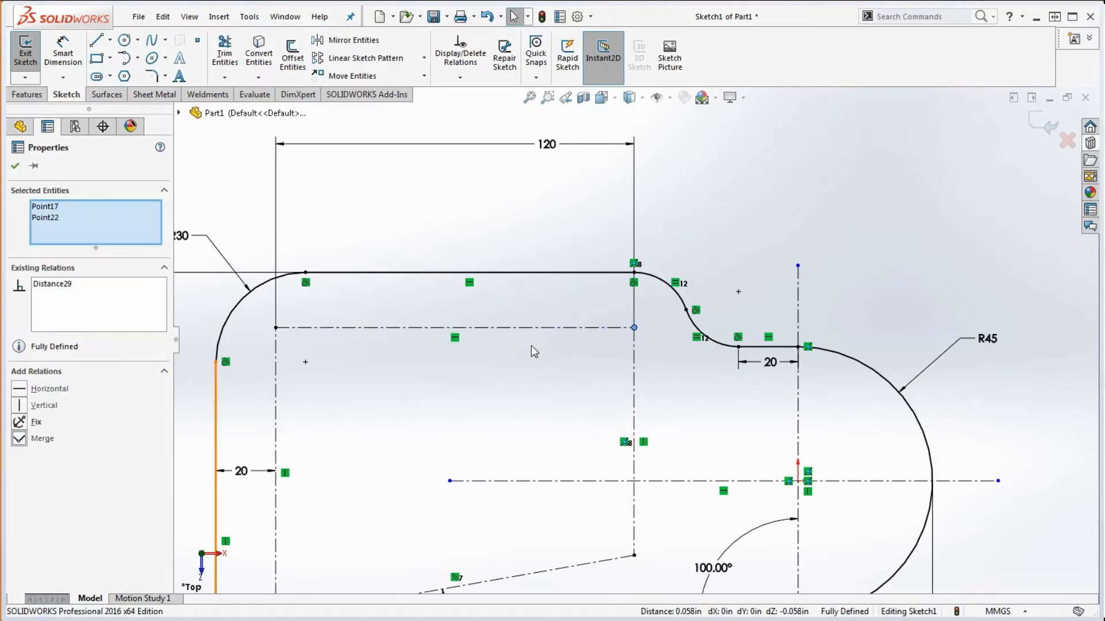
pyautogui.click(759, 255)
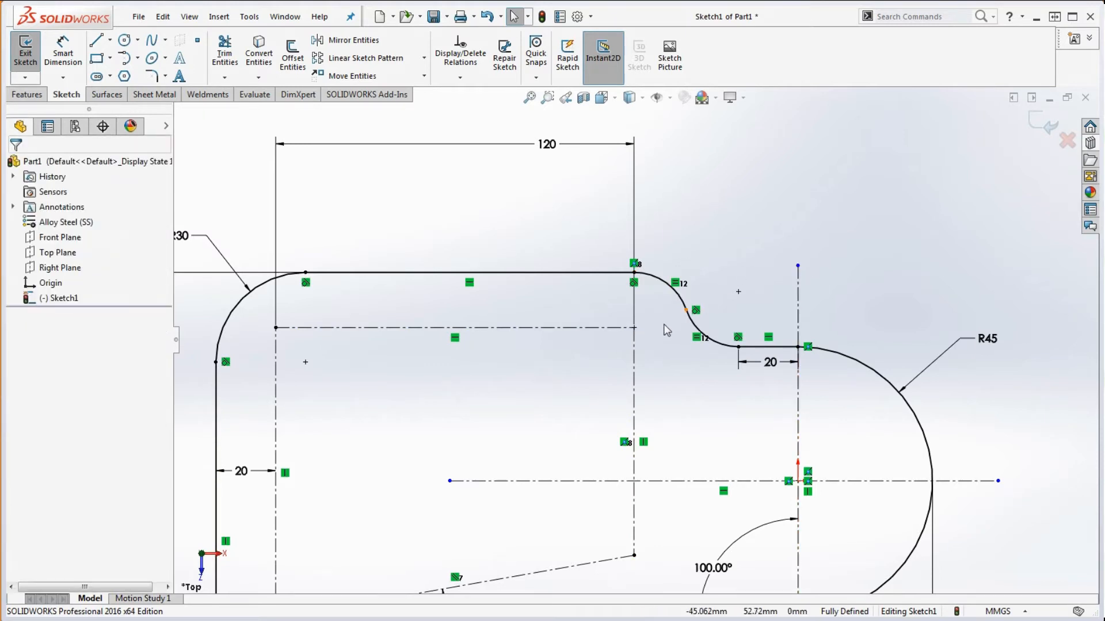
pyautogui.scroll(-5, 653, 330)
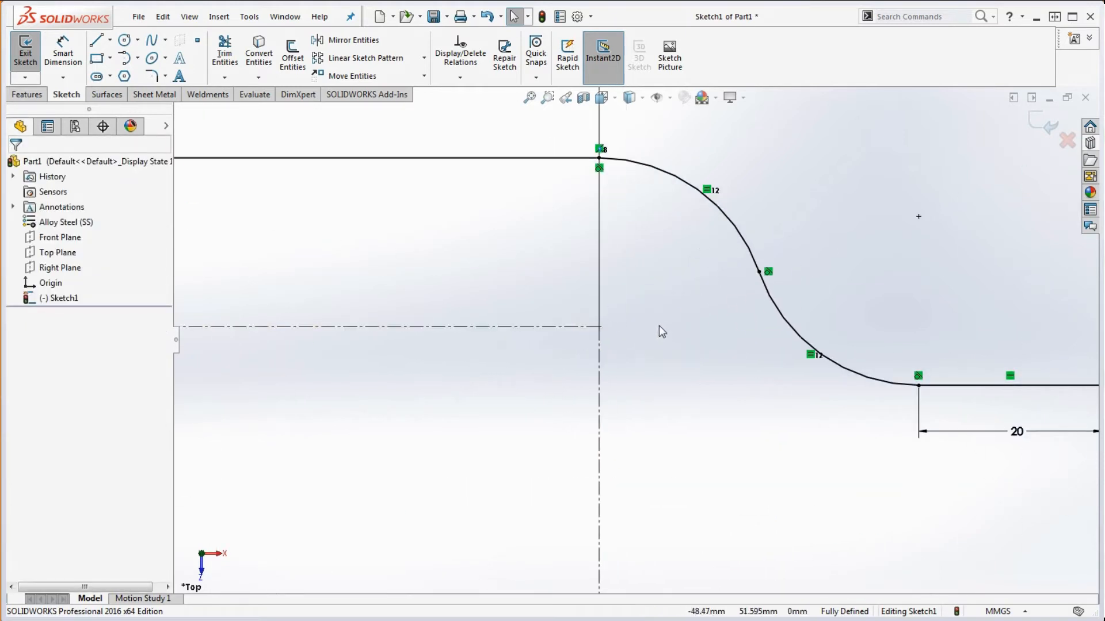
pyautogui.scroll(3, 620, 329)
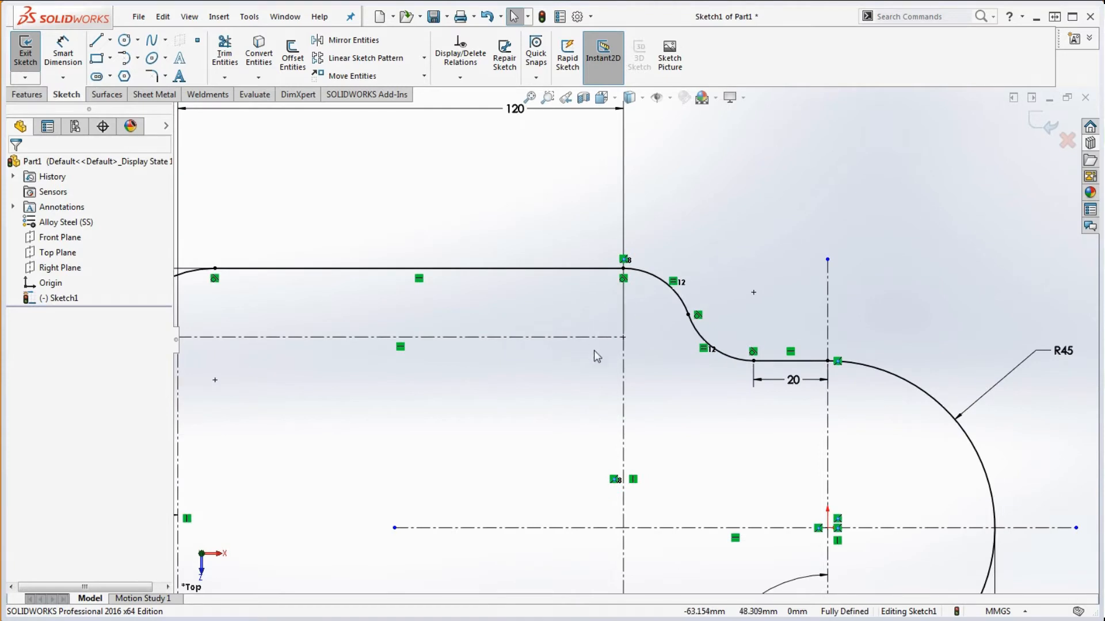
# - Try adding a driven offset dimension between the outline's top line and the frame's top centerline, and delete it
pyautogui.scroll(3, 653, 328)
pyautogui.scroll(-2, 654, 345)
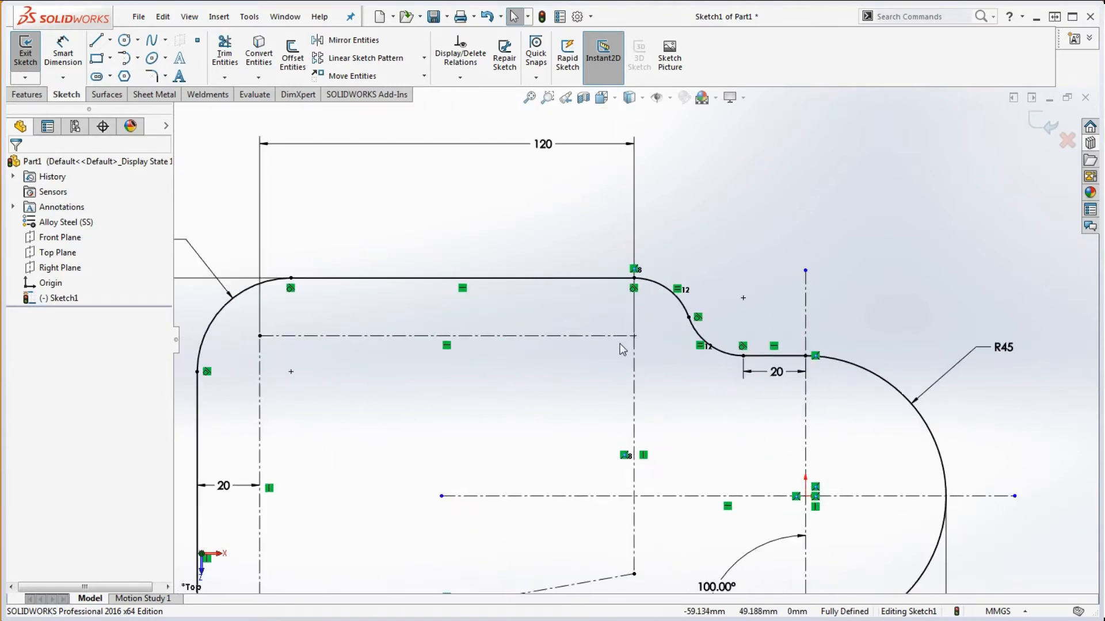
pyautogui.scroll(2, 622, 346)
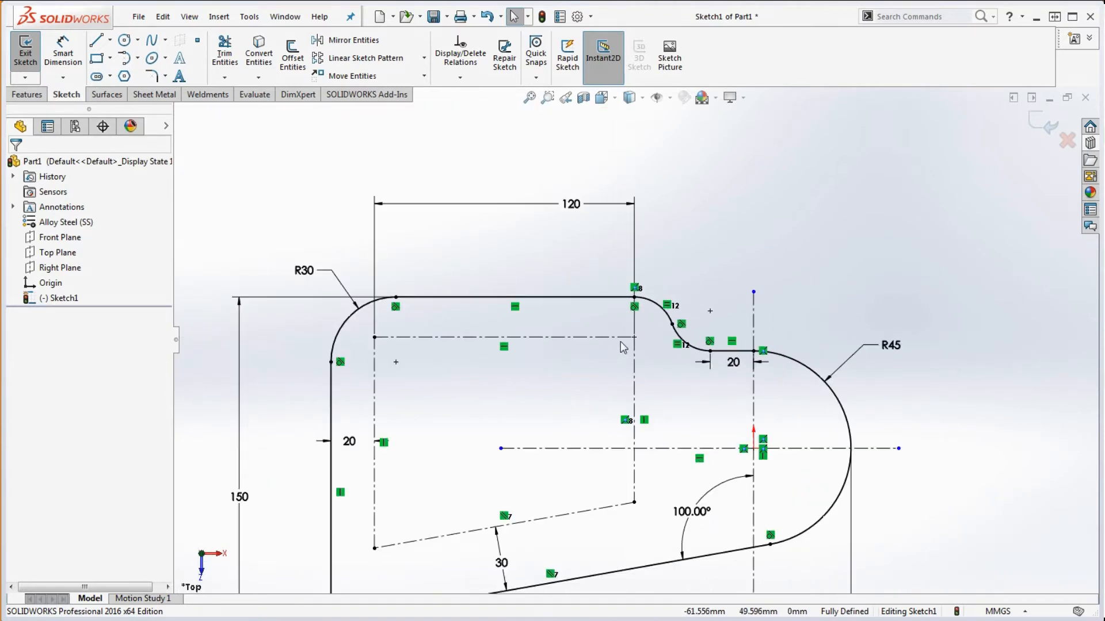
pyautogui.click(63, 55)
pyautogui.click(575, 298)
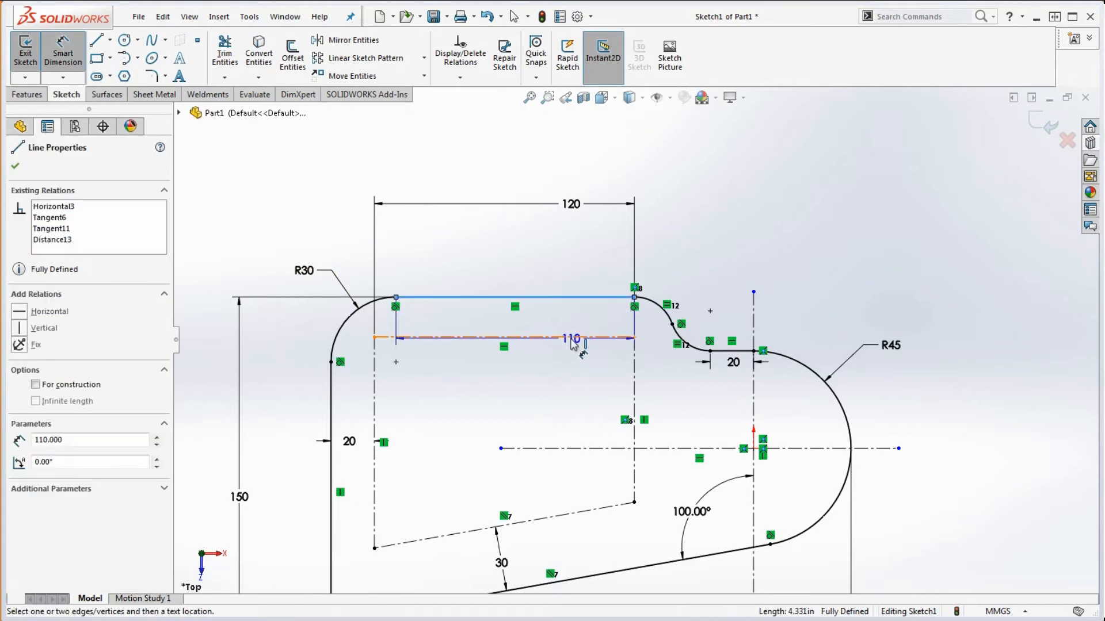
pyautogui.click(572, 337)
pyautogui.click(541, 265)
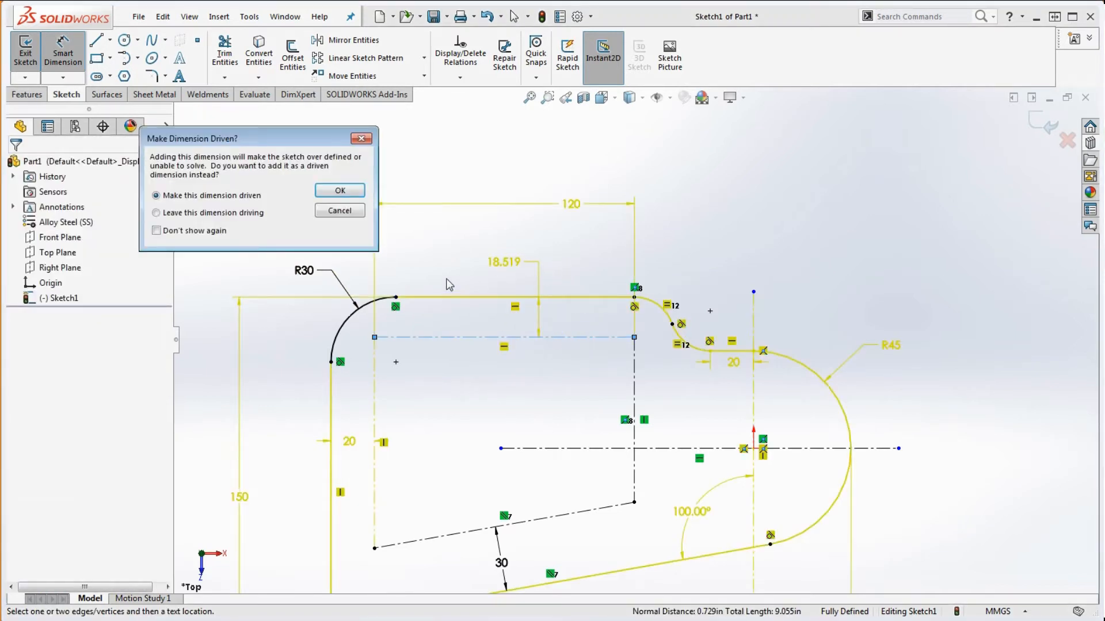
pyautogui.click(336, 195)
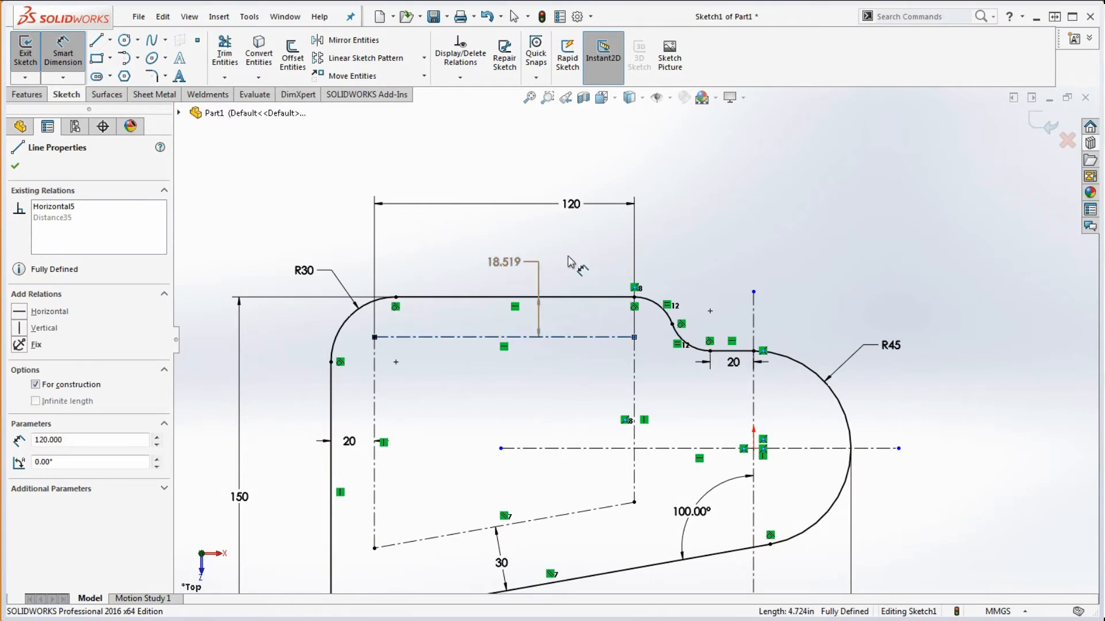
pyautogui.press('Escape')
pyautogui.click(542, 283)
pyautogui.press('Delete')
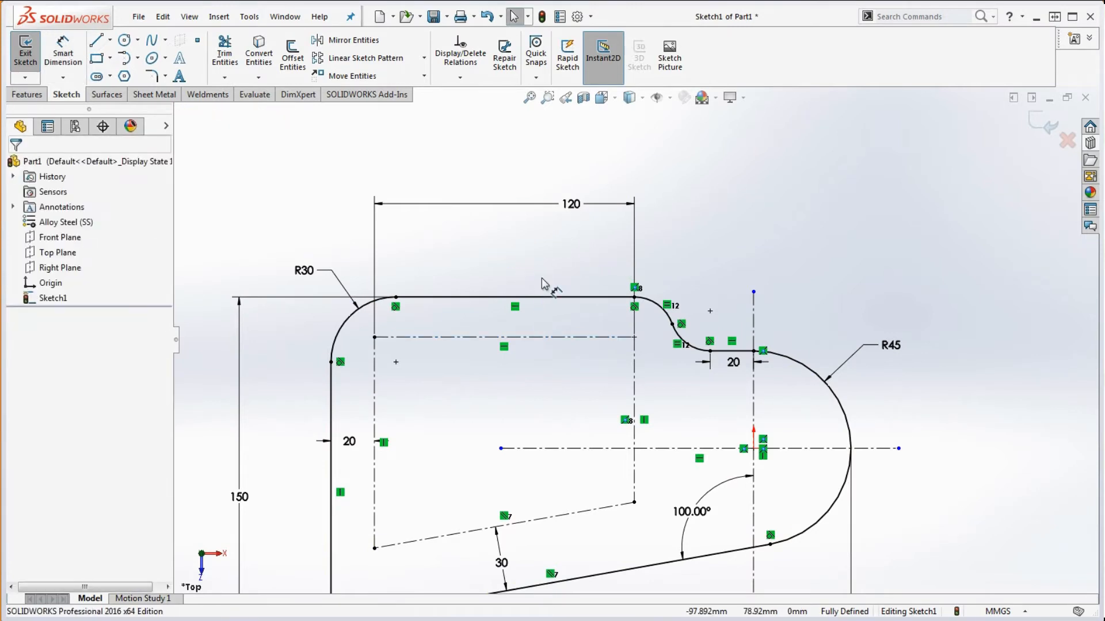
# - Delete the upper transition arc and move the frame's top centerline down, away from the arc's former center
pyautogui.scroll(-5, 662, 327)
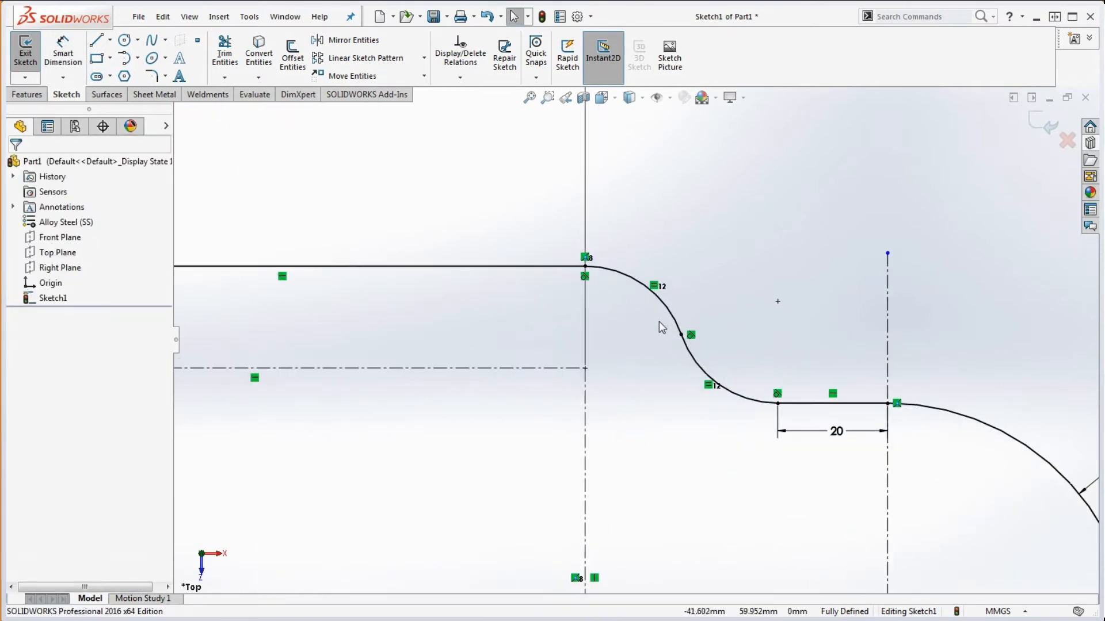
pyautogui.click(633, 283)
pyautogui.press('Delete')
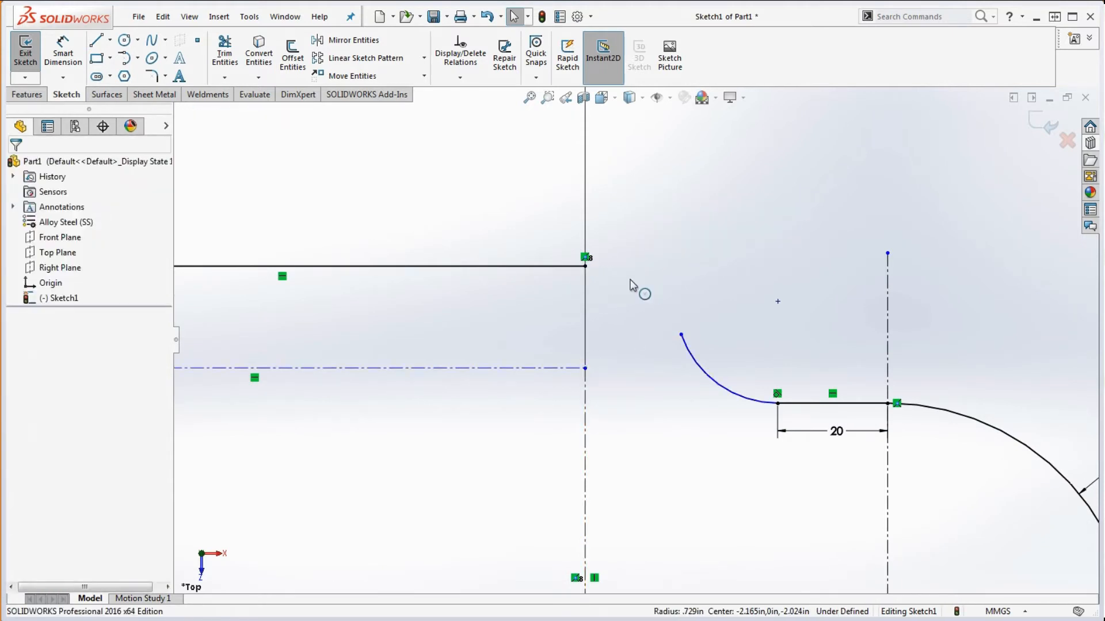
pyautogui.moveTo(553, 378); pyautogui.dragTo(575, 433)
pyautogui.click(679, 386)
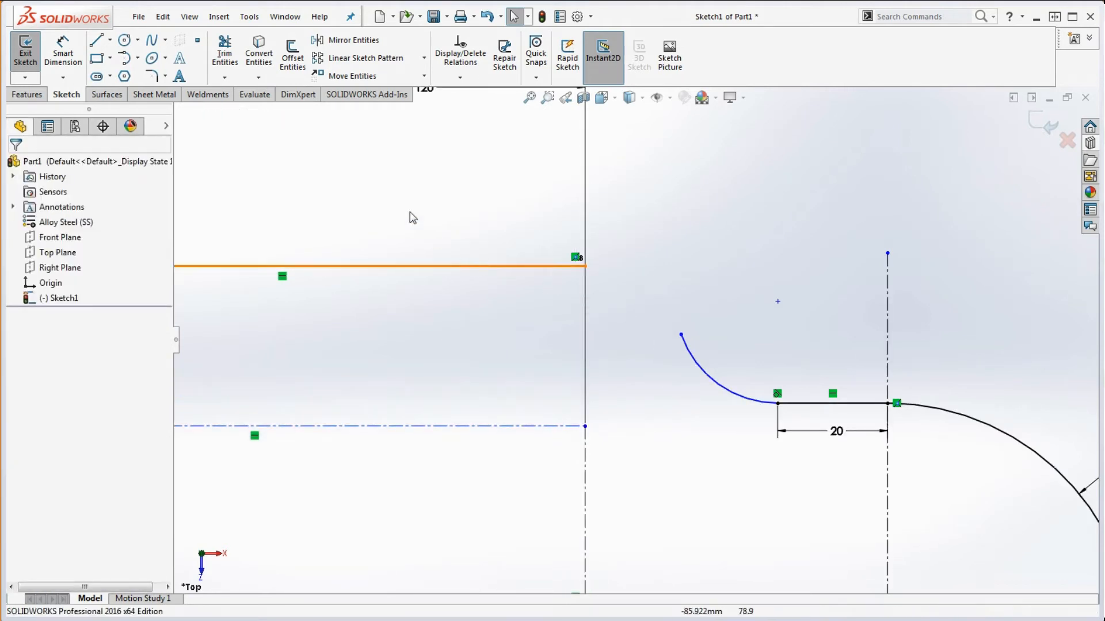
# - Redraw the upper transition as a tangent arc from the end of the outline's top line to the lower transition arc's free end
pyautogui.click(123, 58)
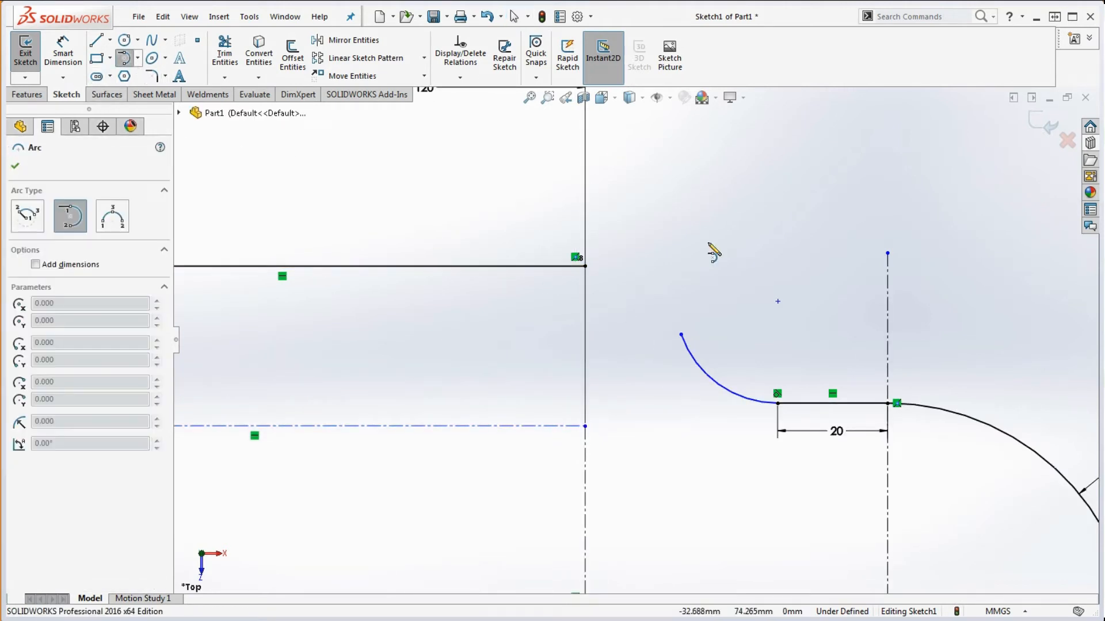
pyautogui.click(586, 267)
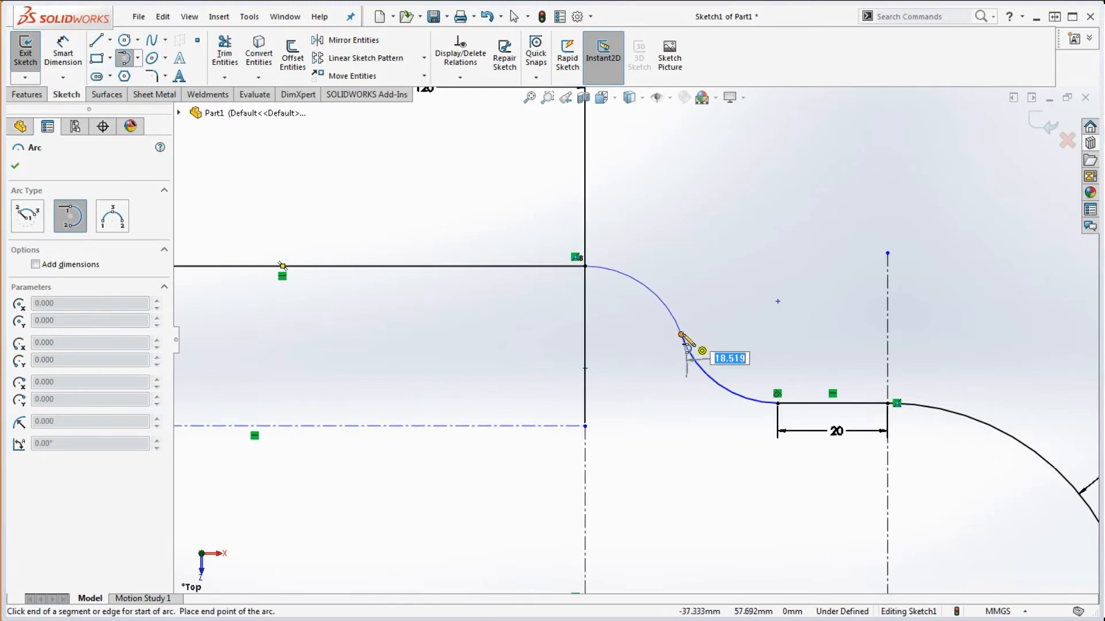
pyautogui.click(682, 335)
pyautogui.press('Escape')
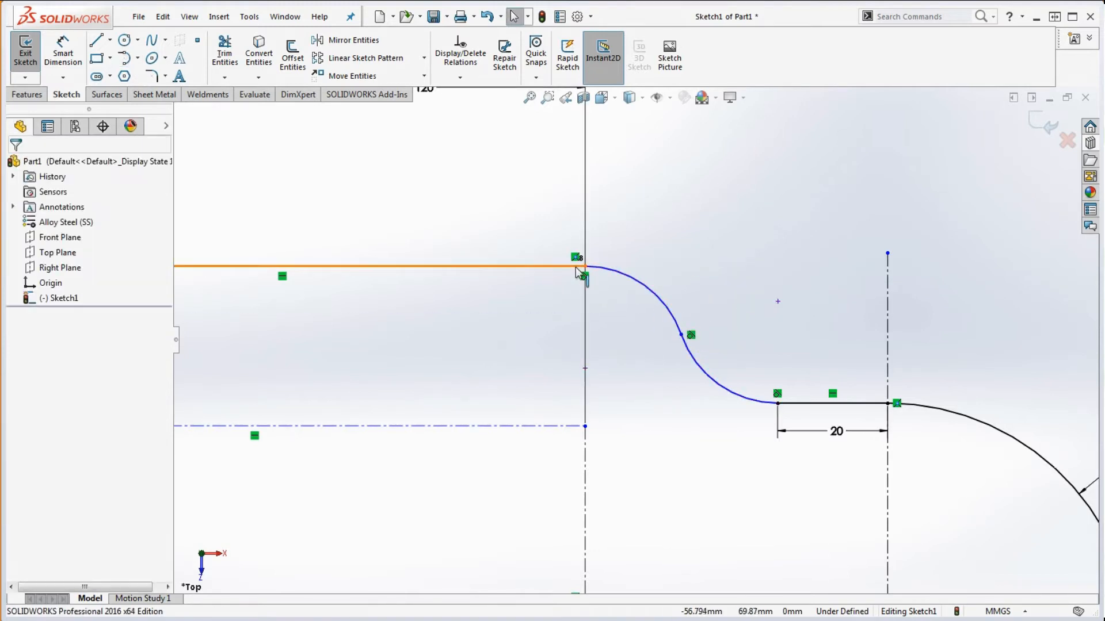
# - Apply an Equal relation to the redrawn upper transition arc and the lower transition arc
pyautogui.click(666, 314)
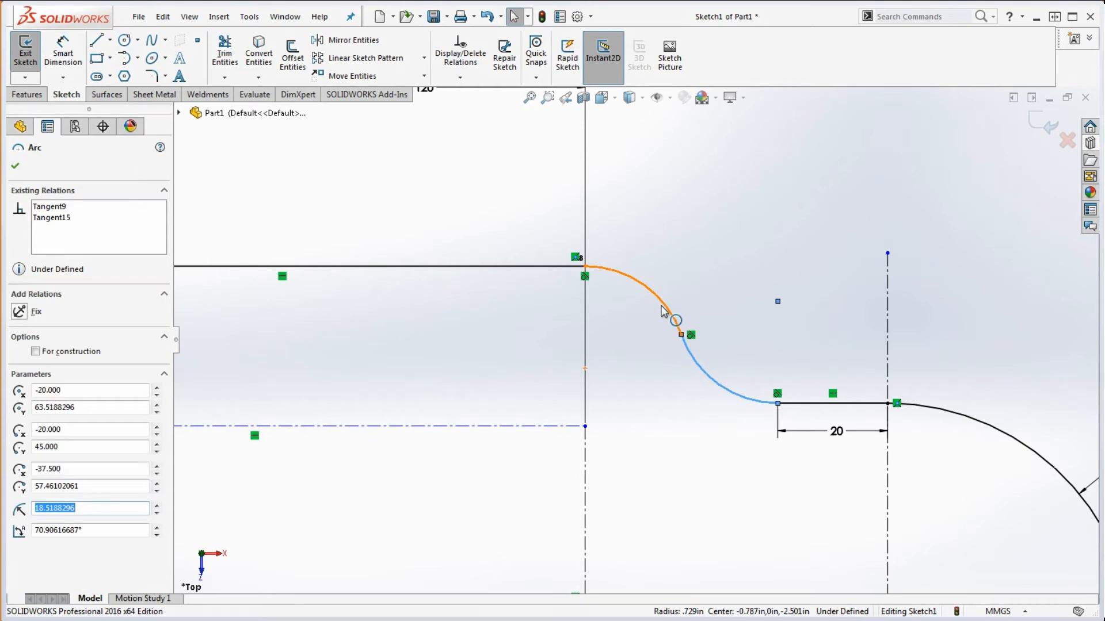
pyautogui.keyDown('ctrl'); pyautogui.click(662, 311); pyautogui.keyUp('ctrl')
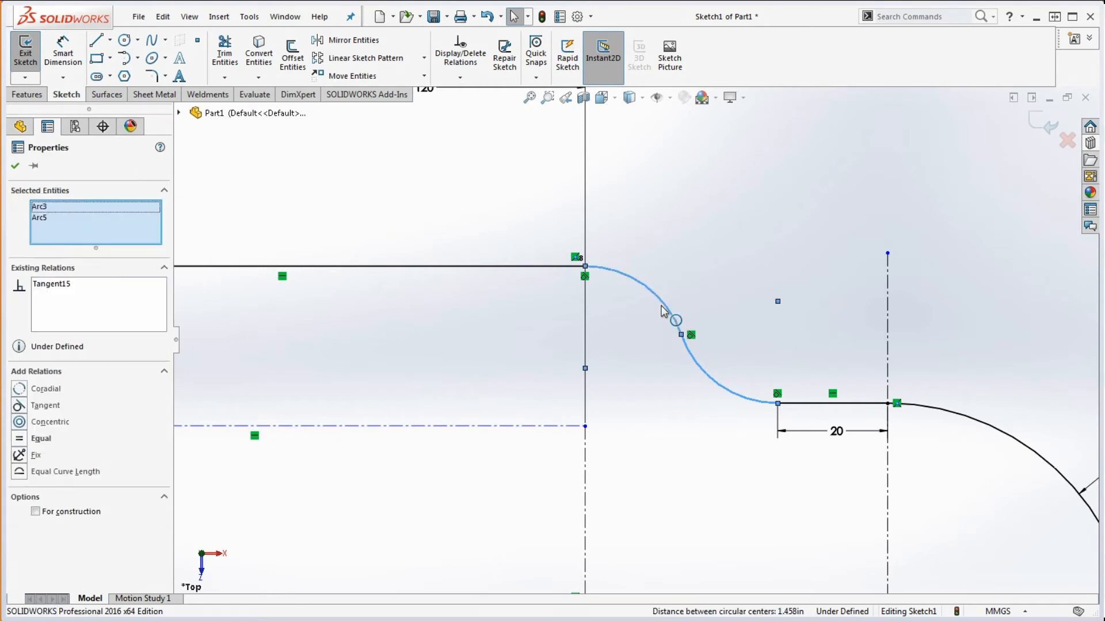
pyautogui.click(19, 440)
pyautogui.click(732, 249)
pyautogui.scroll(3, 661, 363)
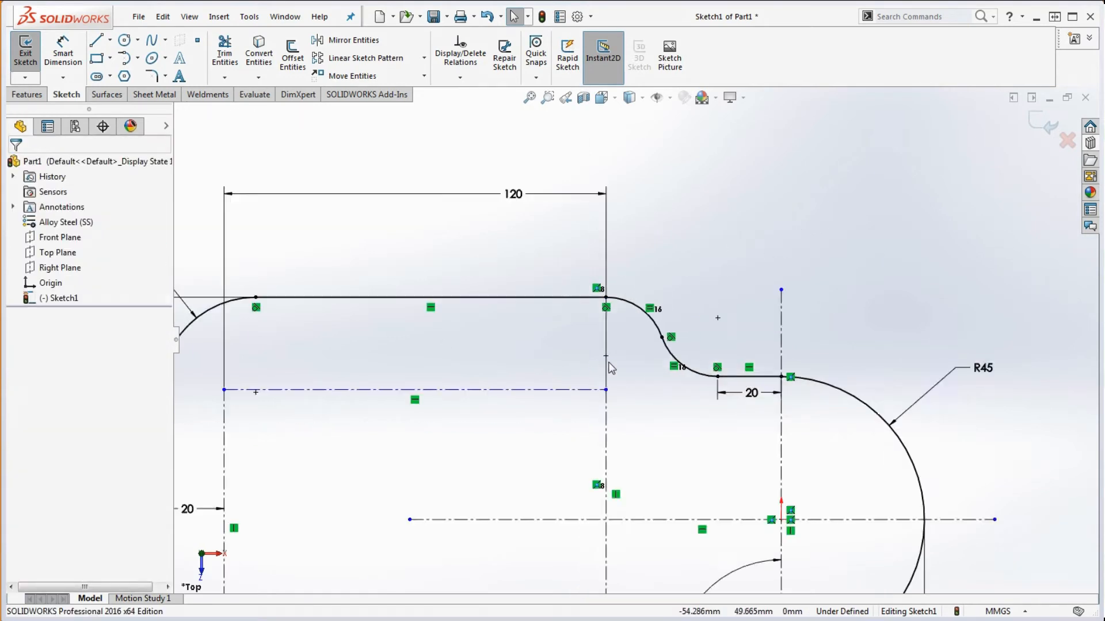
# - Dimension the offset between the outline's top line and the frame's top centerline as 20 mm
pyautogui.click(63, 54)
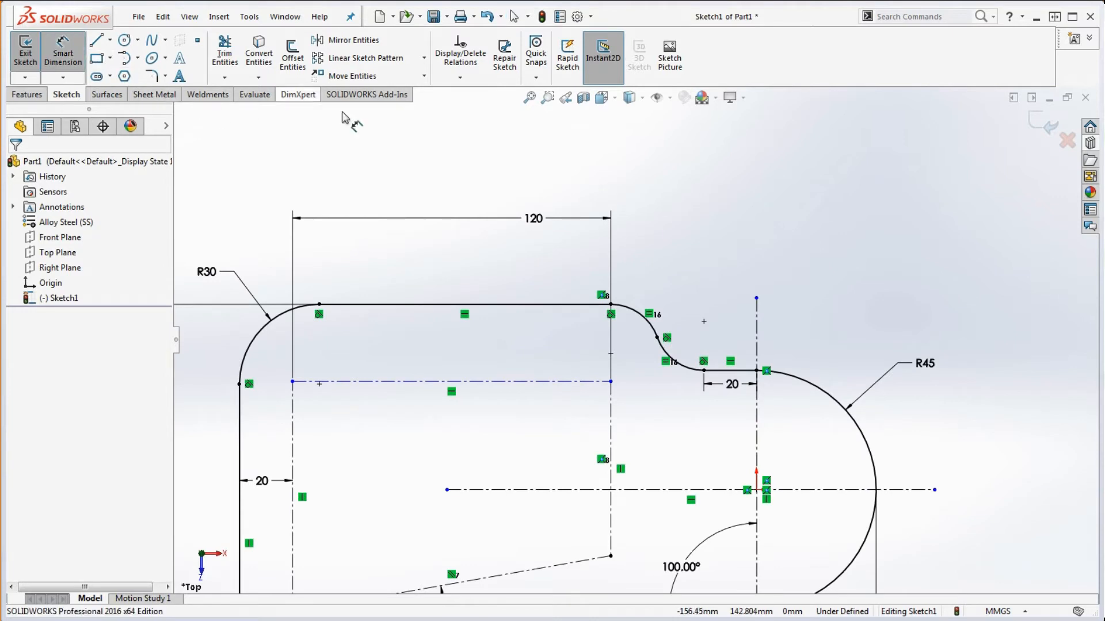
pyautogui.click(535, 306)
pyautogui.click(538, 382)
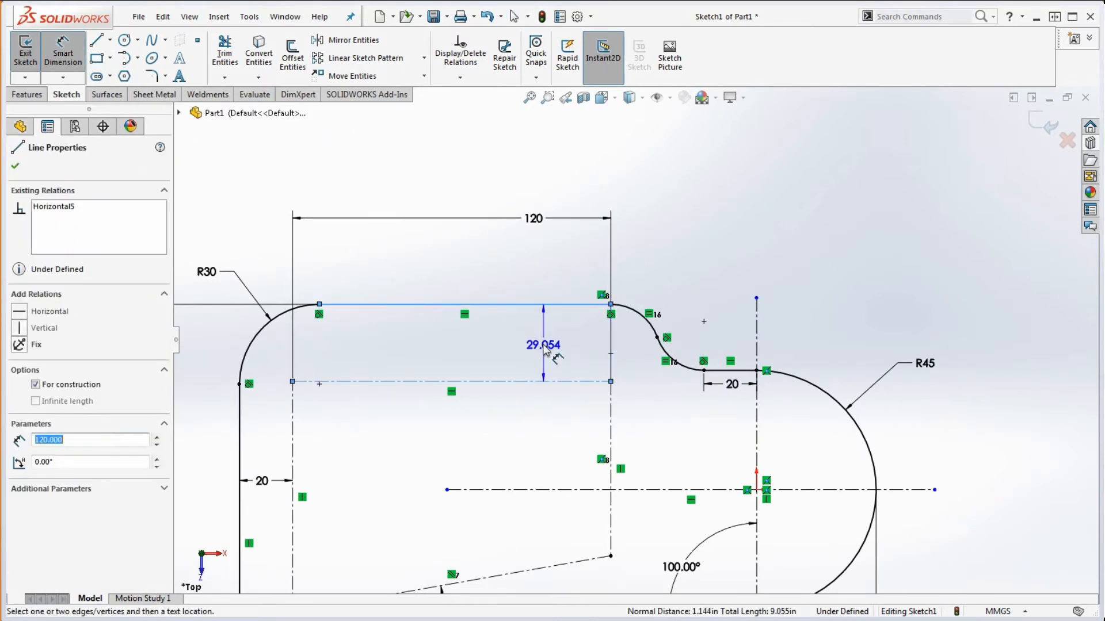
pyautogui.click(533, 365)
pyautogui.write('20')
pyautogui.press('Return')
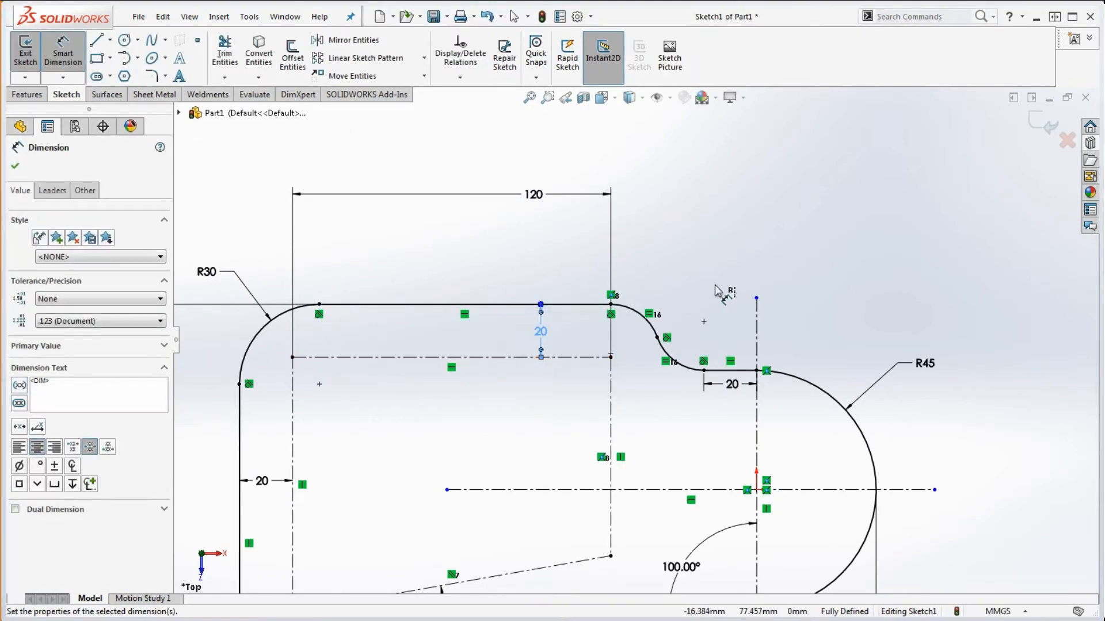
pyautogui.press('Escape')
# - Consult the part drawing and start the inner tool guide profile with a left vertical line, a tangent corner arc and a top line about 68 mm long
pyautogui.press('f')
pyautogui.scroll(-3, 541, 472)
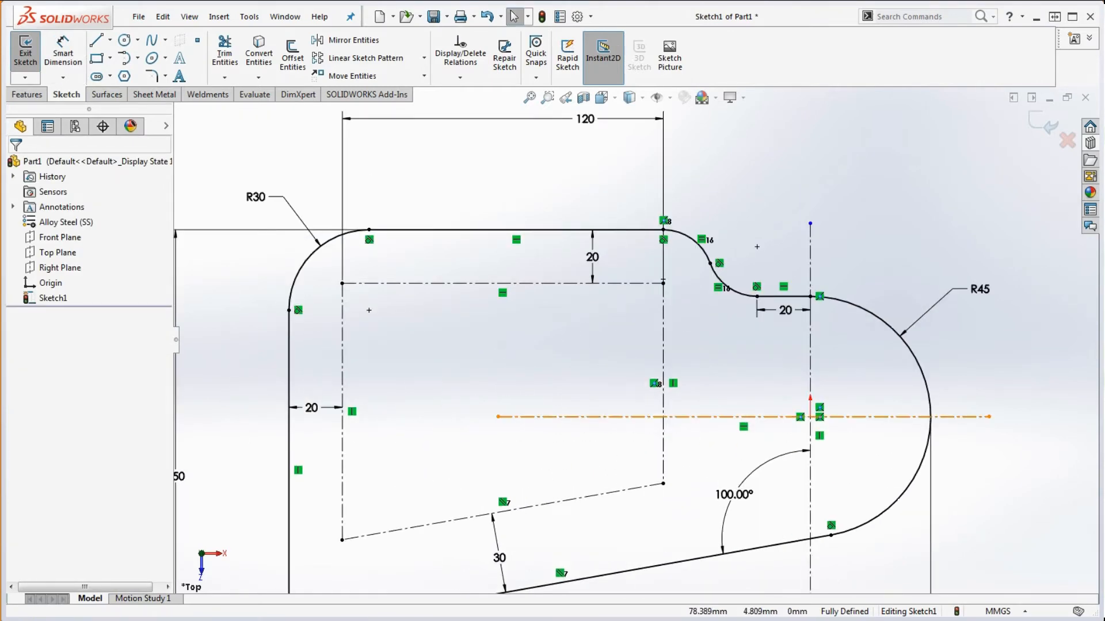
pyautogui.moveTo(1104, 138); pyautogui.dragTo(923, 61)
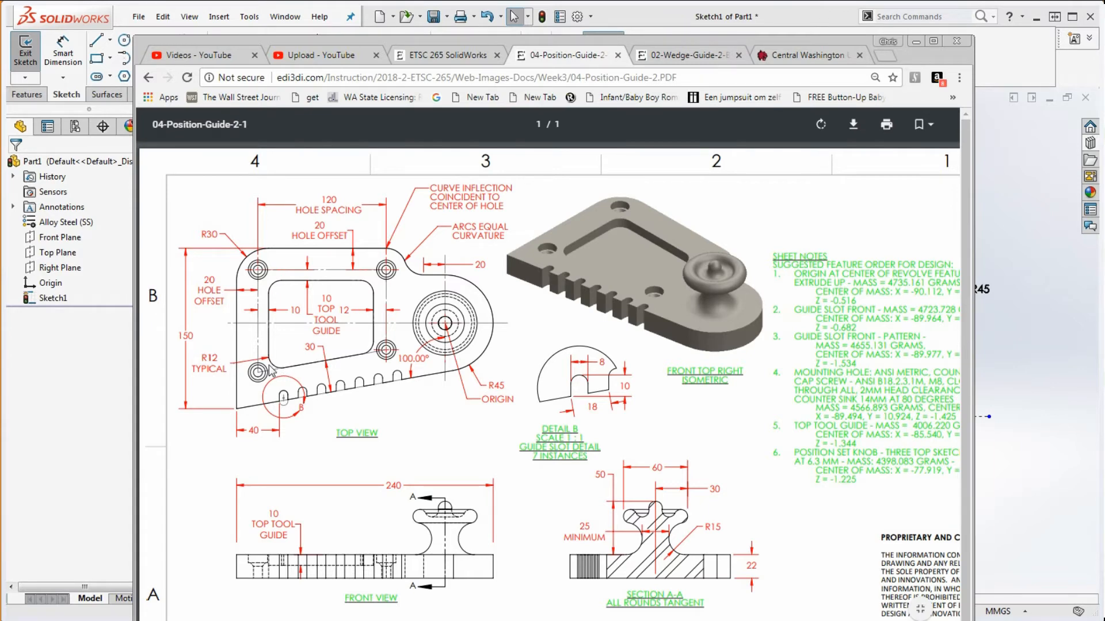
pyautogui.click(916, 41)
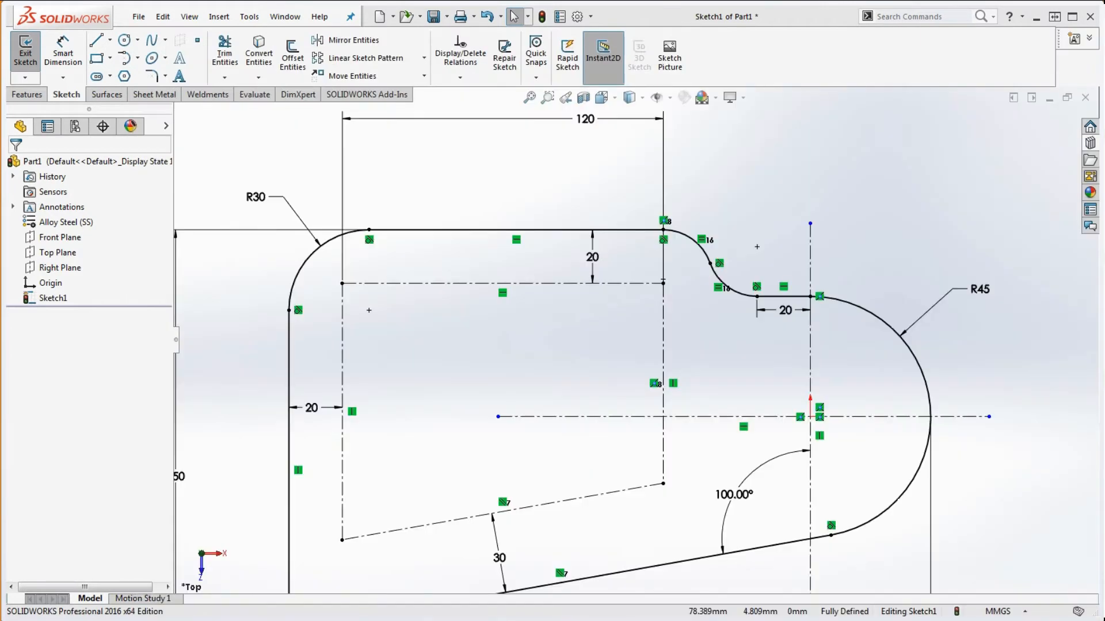
pyautogui.click(96, 40)
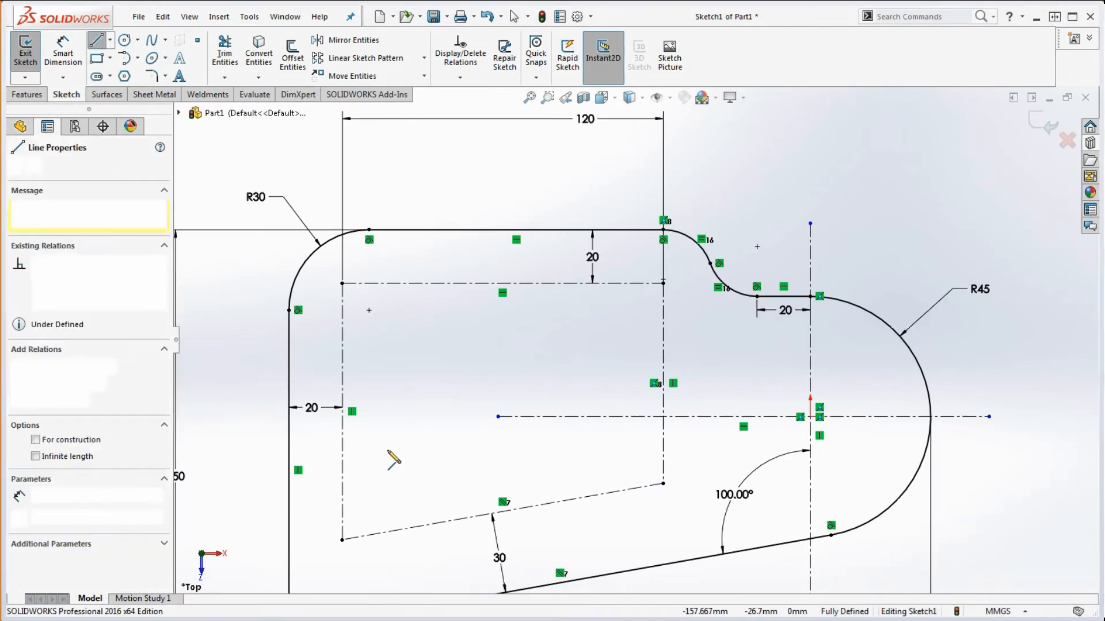
pyautogui.click(388, 488)
pyautogui.click(388, 362)
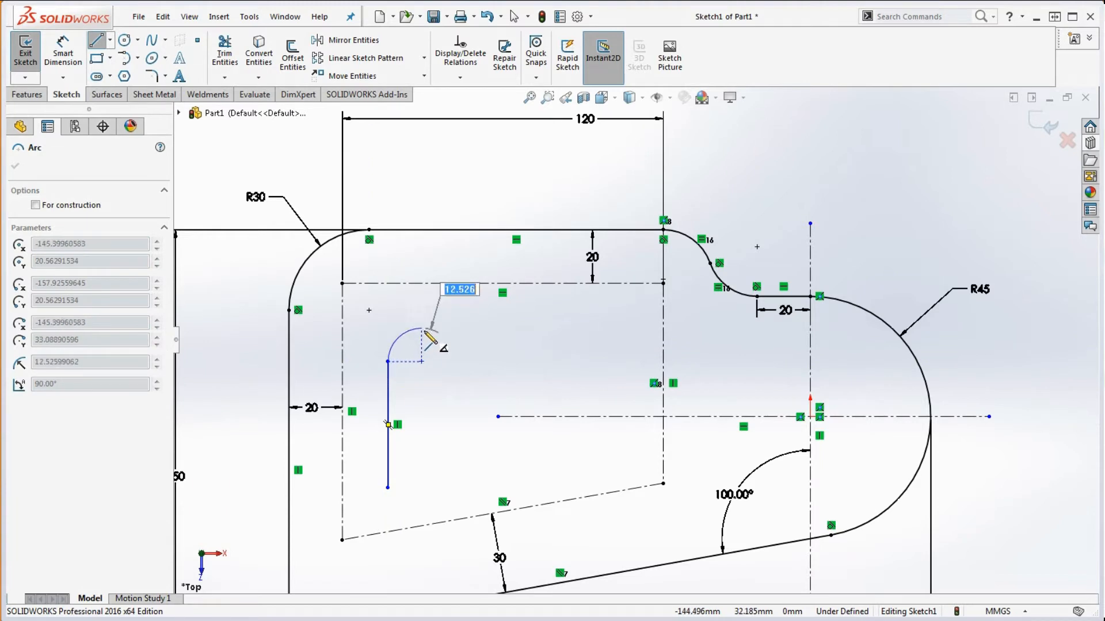
pyautogui.click(423, 326)
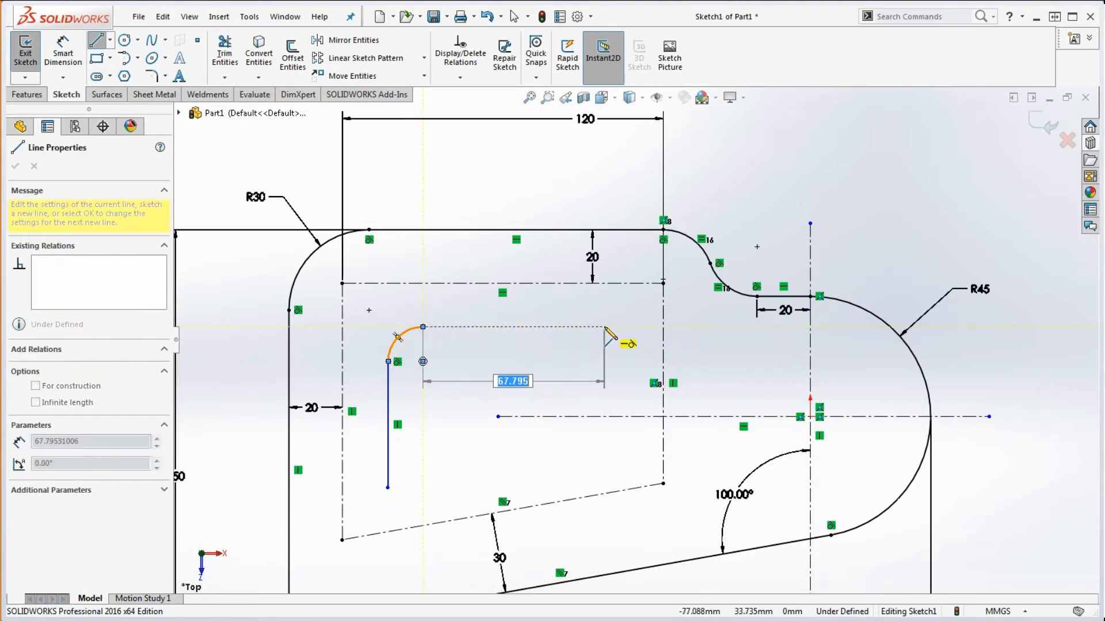
pyautogui.click(605, 327)
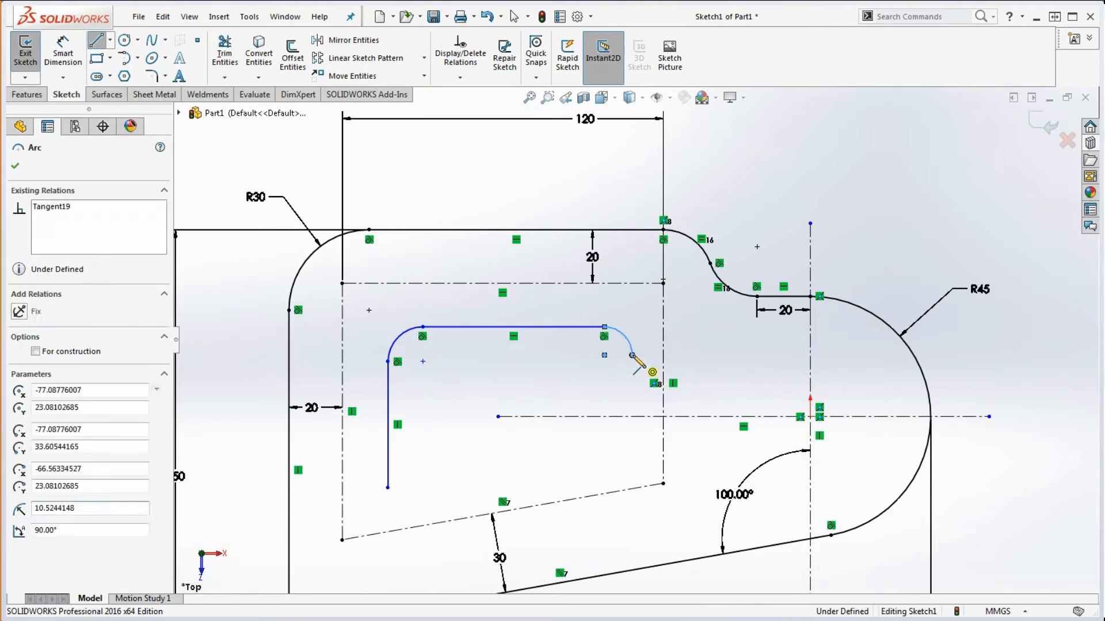
# - Close the inner profile with three more corner arcs, a right vertical line about 39 mm long and a bottom line along the slanted centerline
pyautogui.click(632, 355)
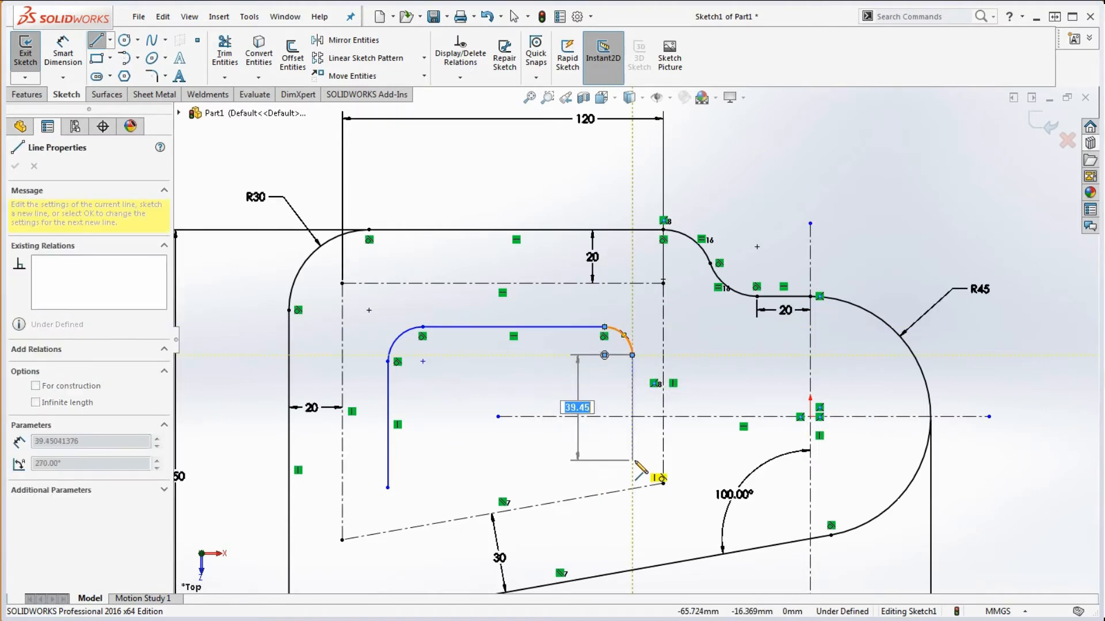
pyautogui.click(632, 460)
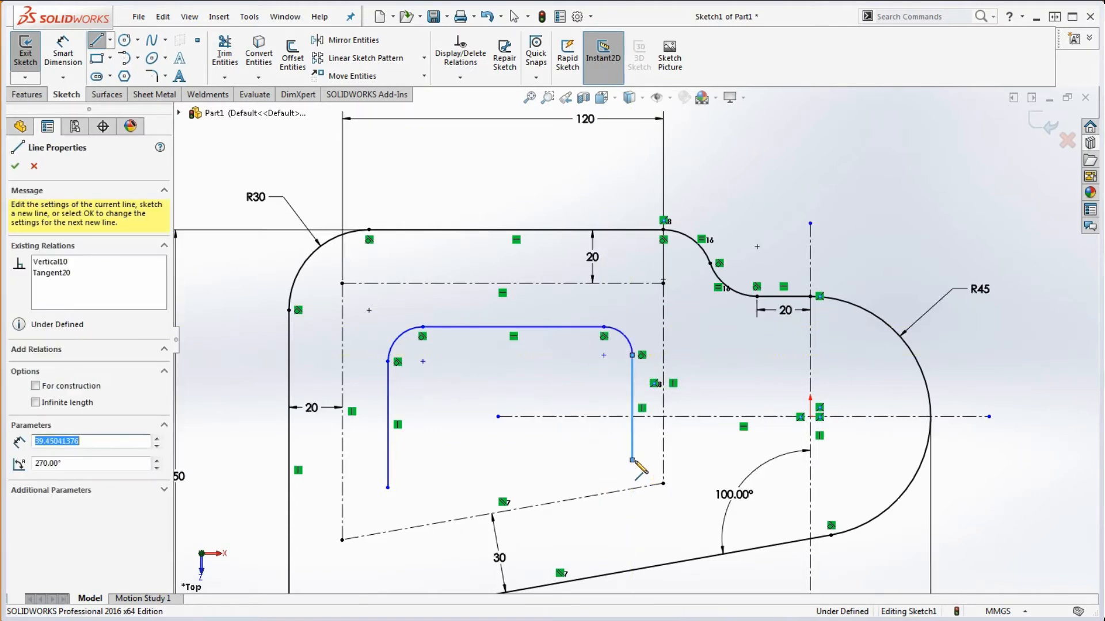
pyautogui.click(605, 494)
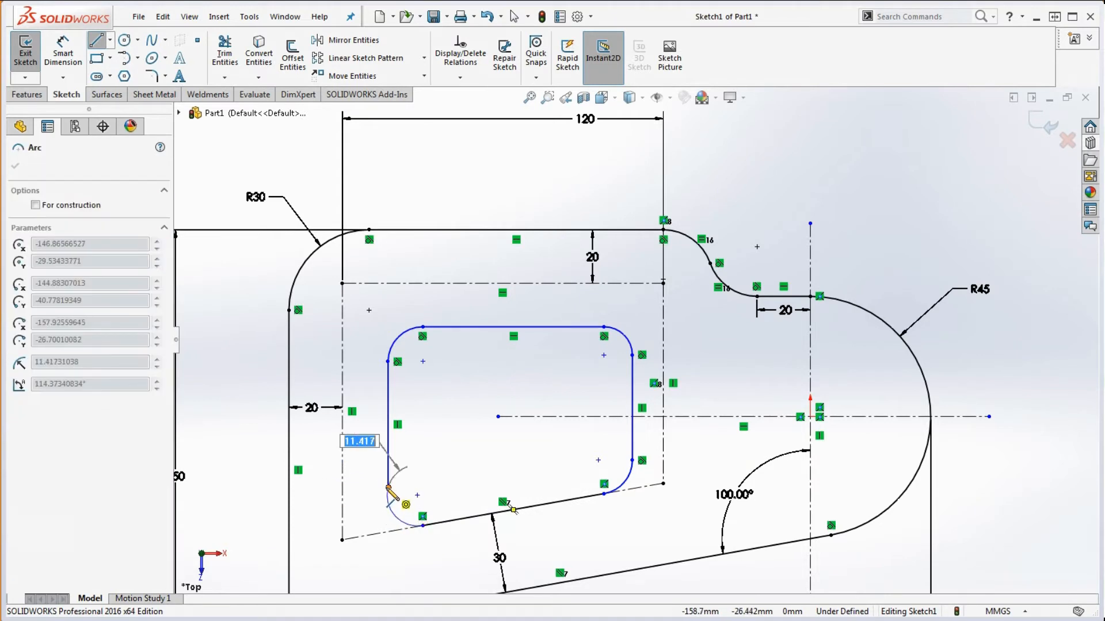
pyautogui.click(388, 488)
pyautogui.press('Escape')
# - Apply an Equal relation to all four corner arcs of the inner profile
pyautogui.click(392, 508)
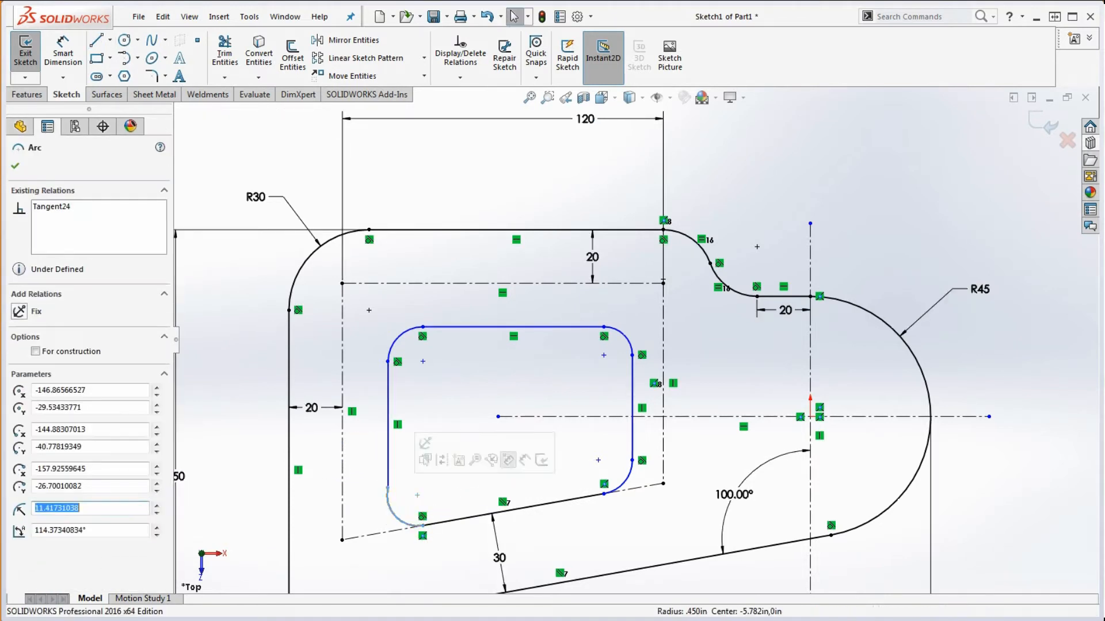
pyautogui.keyDown('ctrl'); pyautogui.click(397, 339); pyautogui.keyUp('ctrl')
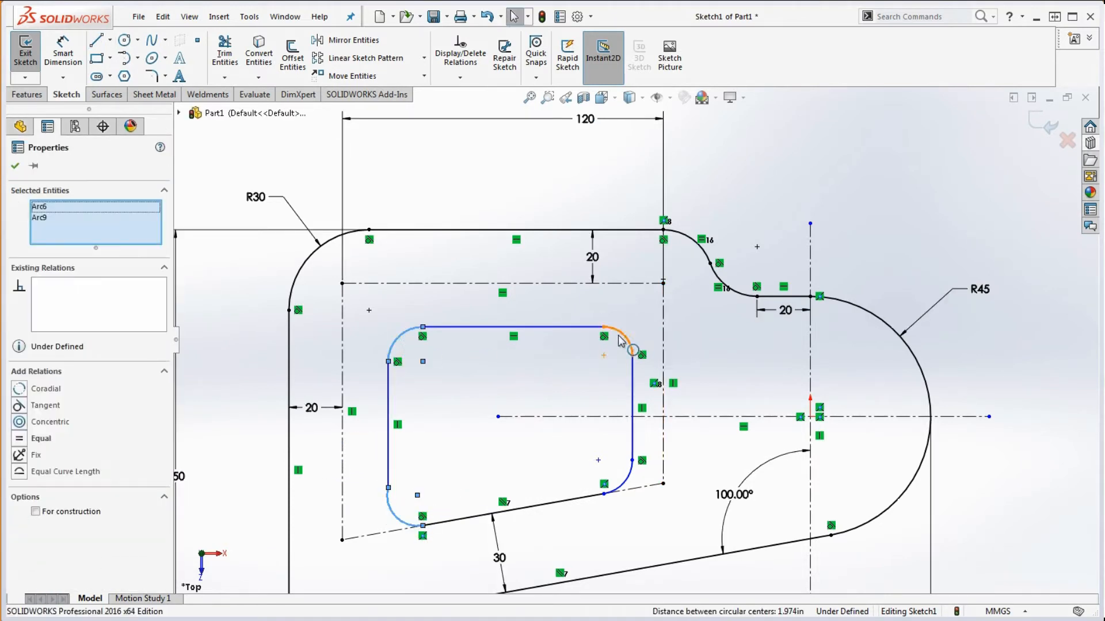
pyautogui.keyDown('ctrl'); pyautogui.click(621, 339); pyautogui.keyUp('ctrl')
pyautogui.keyDown('ctrl'); pyautogui.click(626, 481); pyautogui.keyUp('ctrl')
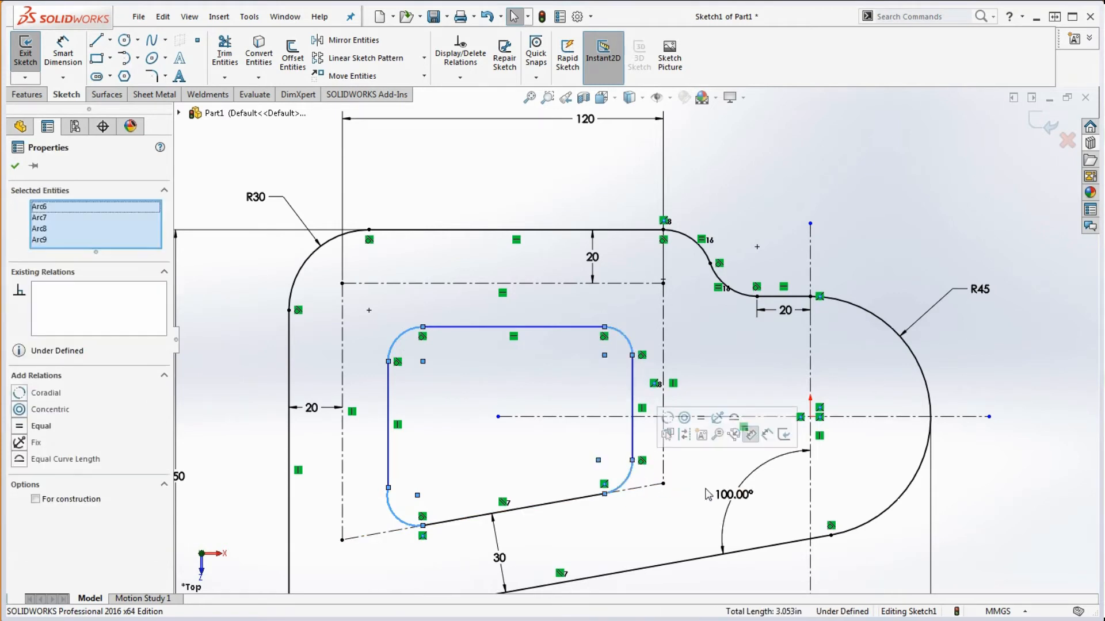
pyautogui.click(20, 426)
pyautogui.click(243, 463)
# - Make the inner profile's lower left corner arc tangent to its left vertical line
pyautogui.scroll(-5, 407, 501)
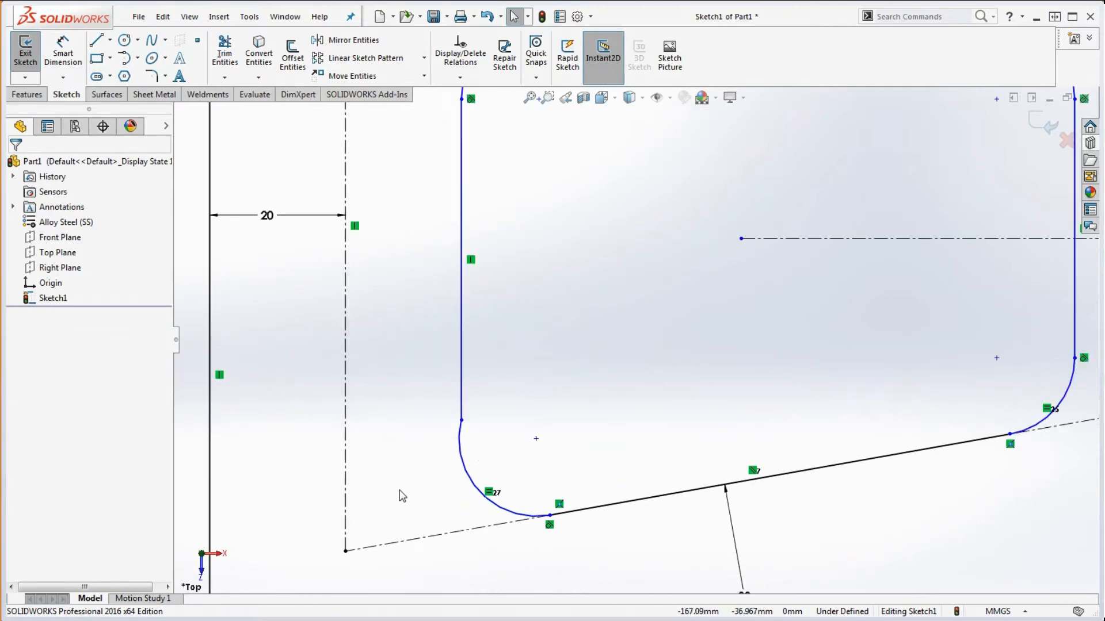
pyautogui.moveTo(484, 437); pyautogui.dragTo(423, 401)
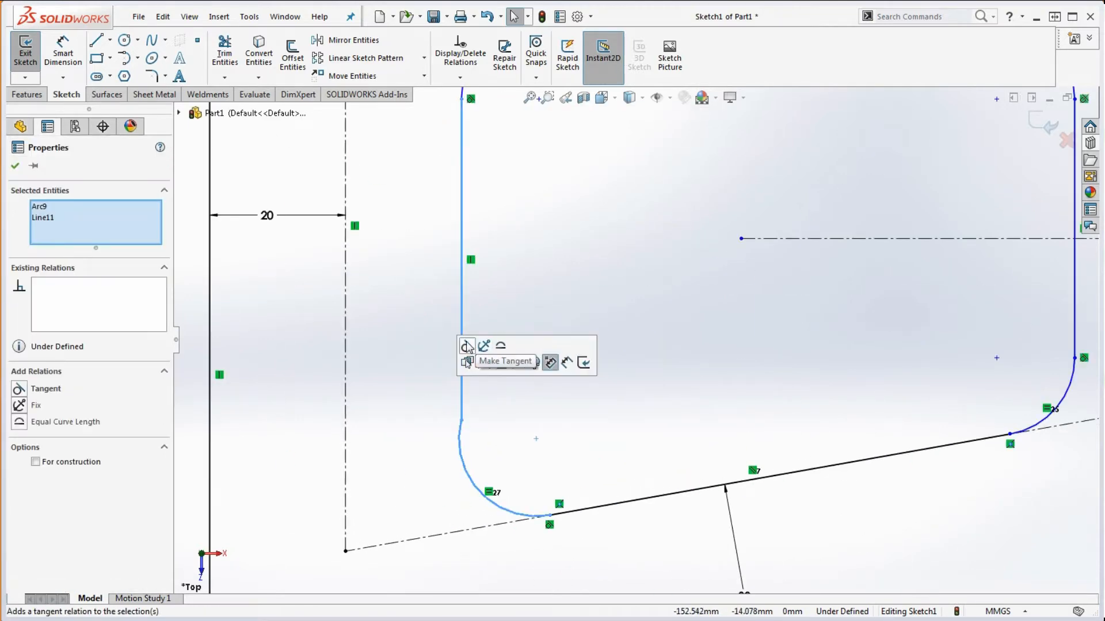
pyautogui.scroll(5, 579, 365)
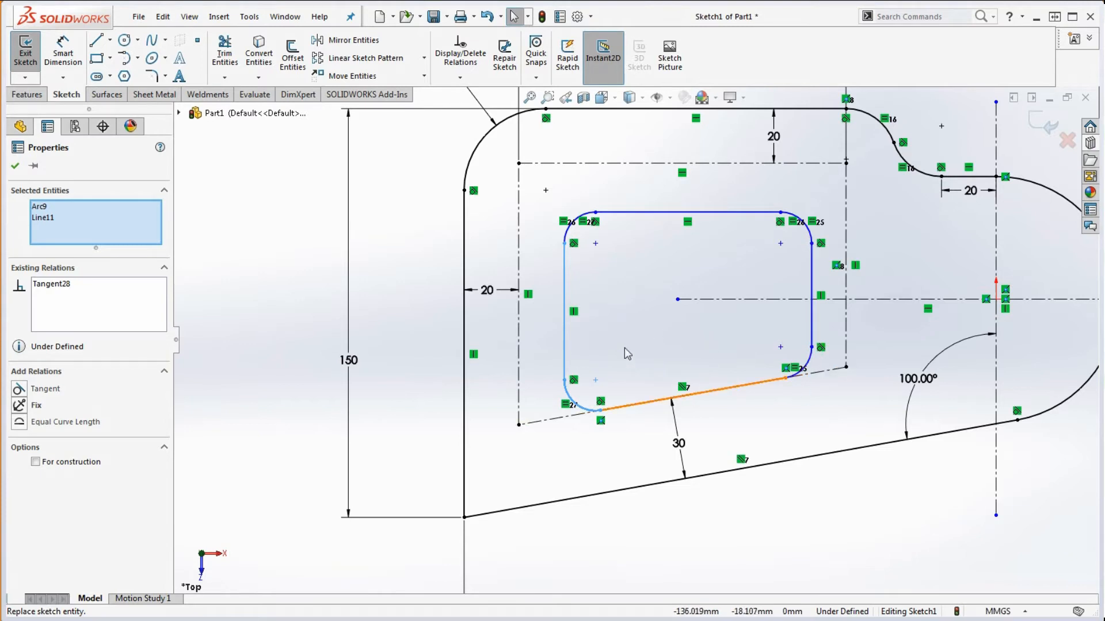
pyautogui.click(642, 273)
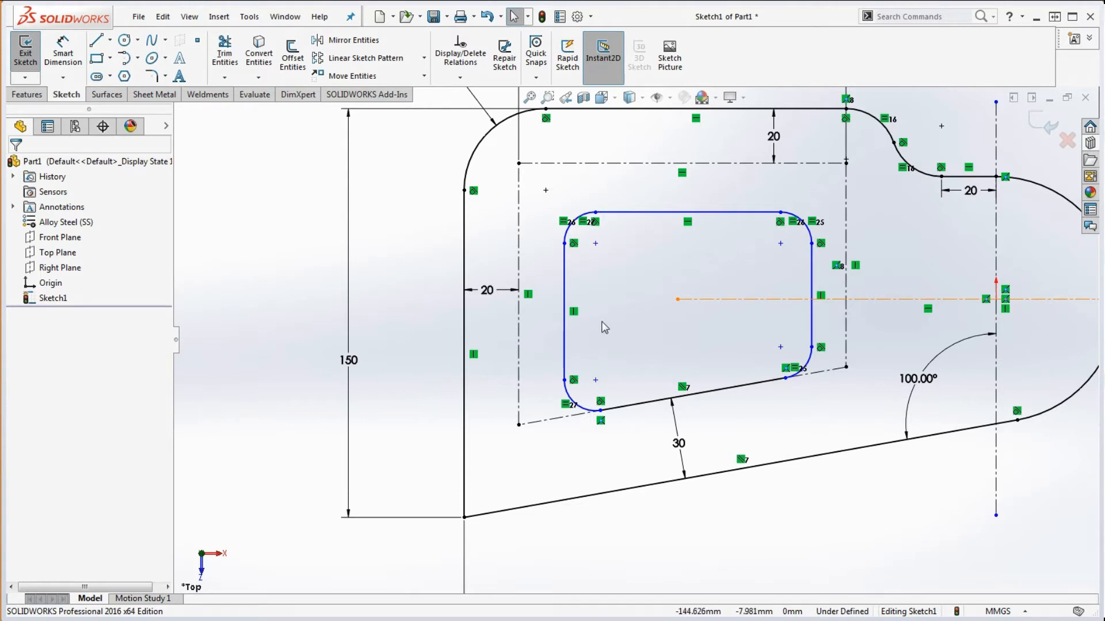
# - Dimension the lower left corner arc of the inner profile with a 12 mm radius
pyautogui.click(63, 55)
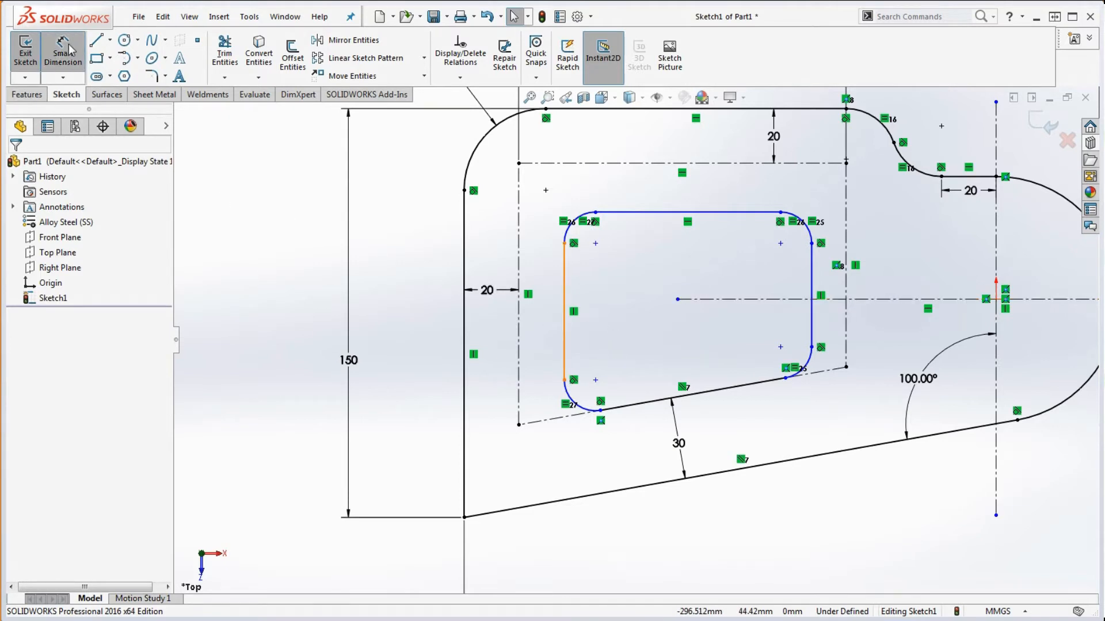
pyautogui.click(580, 410)
pyautogui.click(514, 467)
pyautogui.write('12')
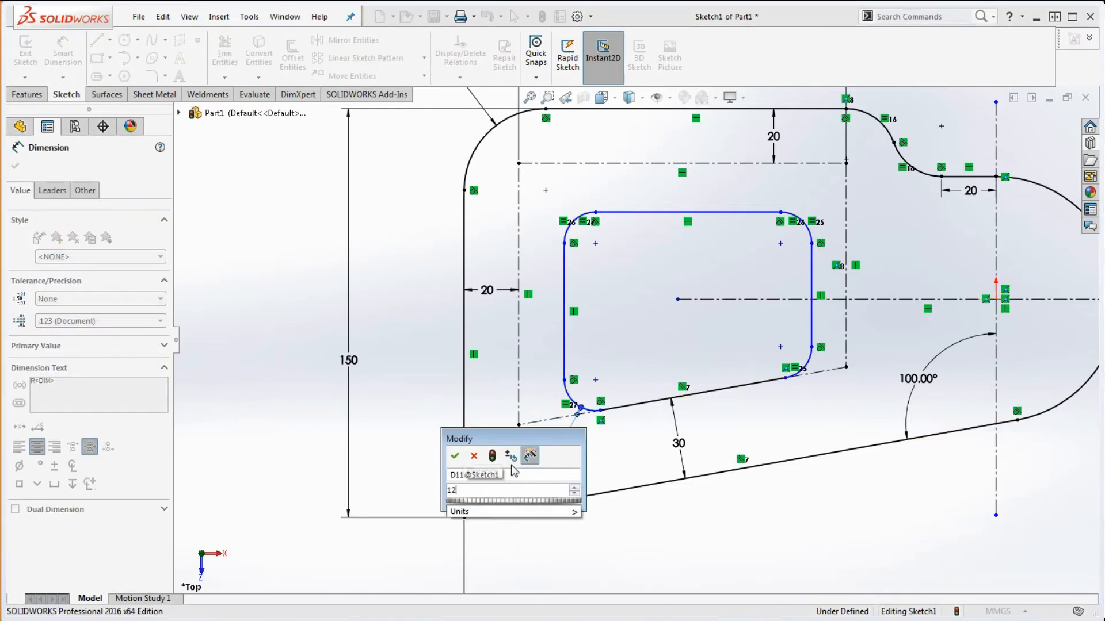
pyautogui.press('Return')
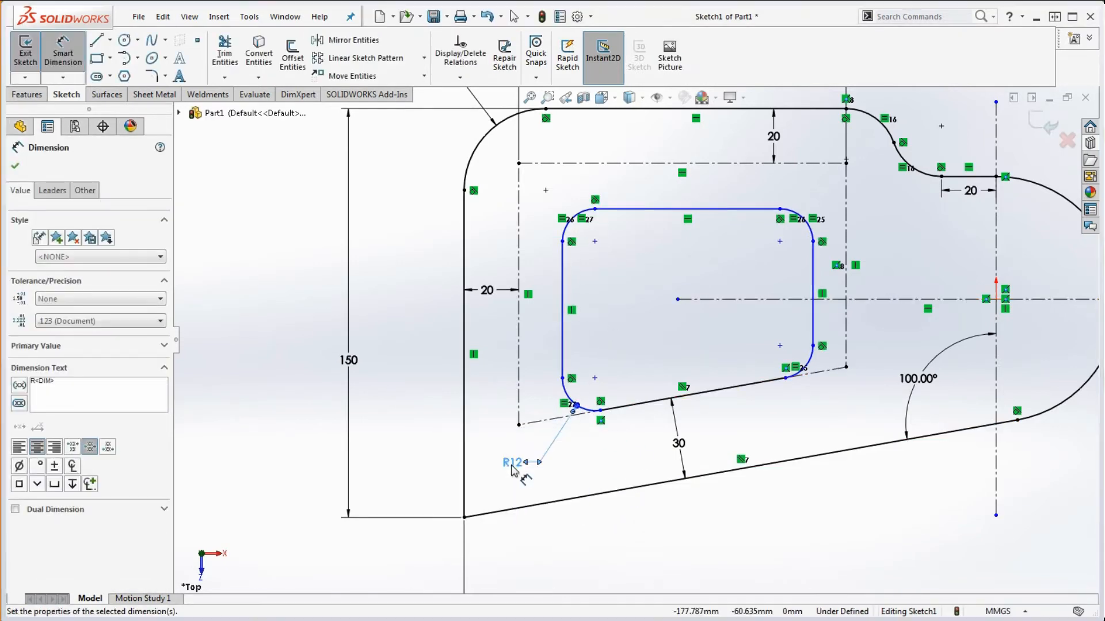
# - Dimension the inner profile's left vertical line 10 mm from the left vertical centerline
pyautogui.click(562, 277)
pyautogui.click(518, 267)
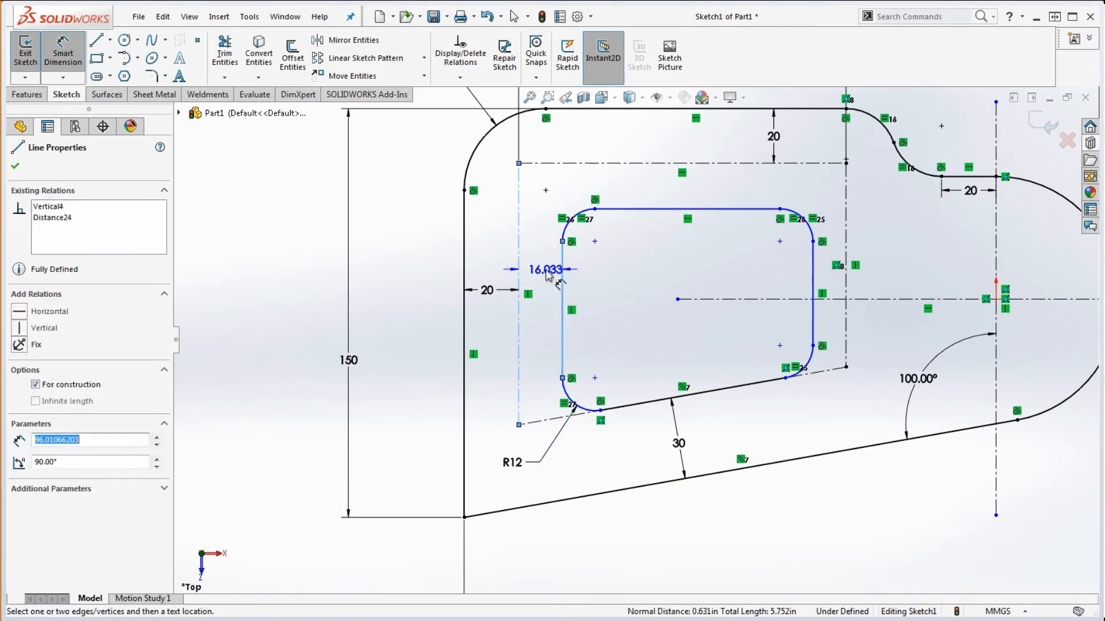
pyautogui.click(535, 273)
pyautogui.write('10')
pyautogui.press('Return')
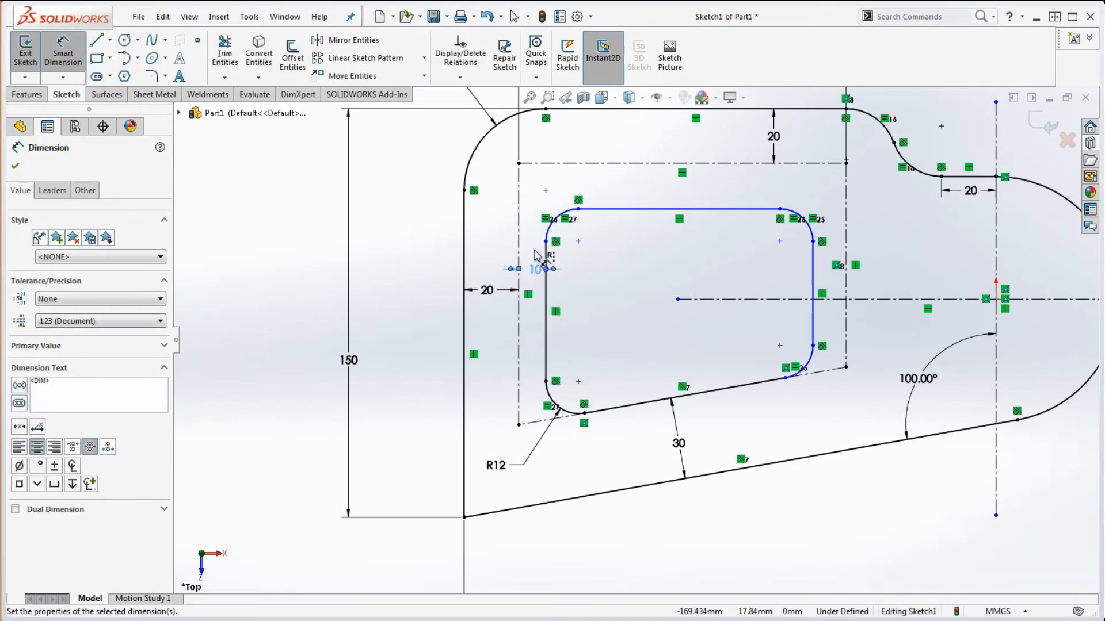
# - Dimension the inner profile's top line 10 mm below the horizontal hole centerline
pyautogui.click(656, 209)
pyautogui.click(638, 163)
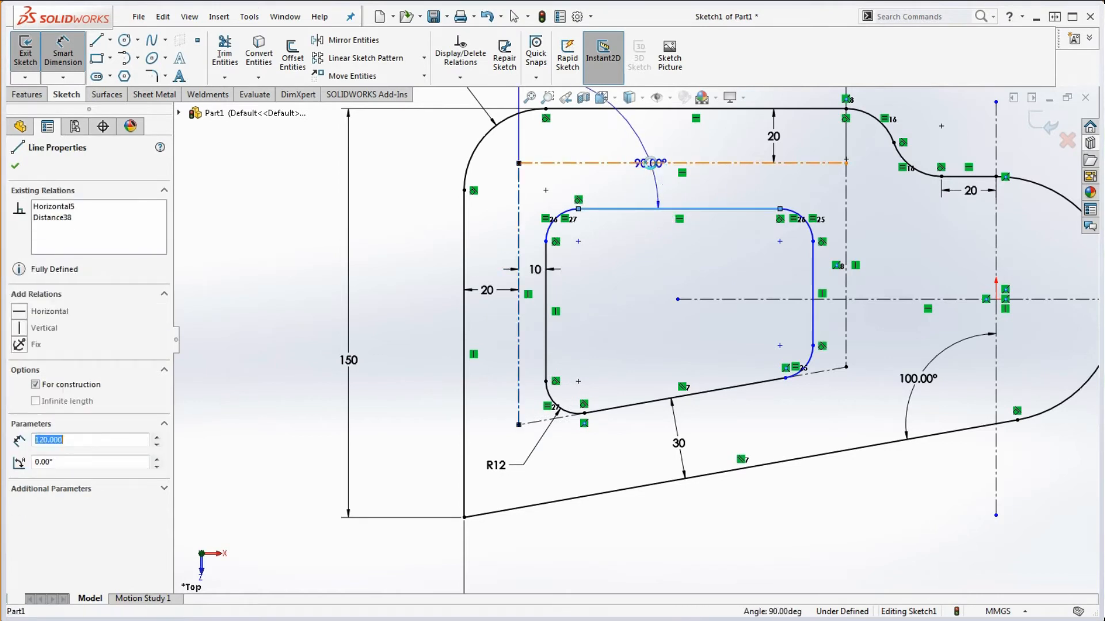
pyautogui.click(654, 188)
pyautogui.write('10')
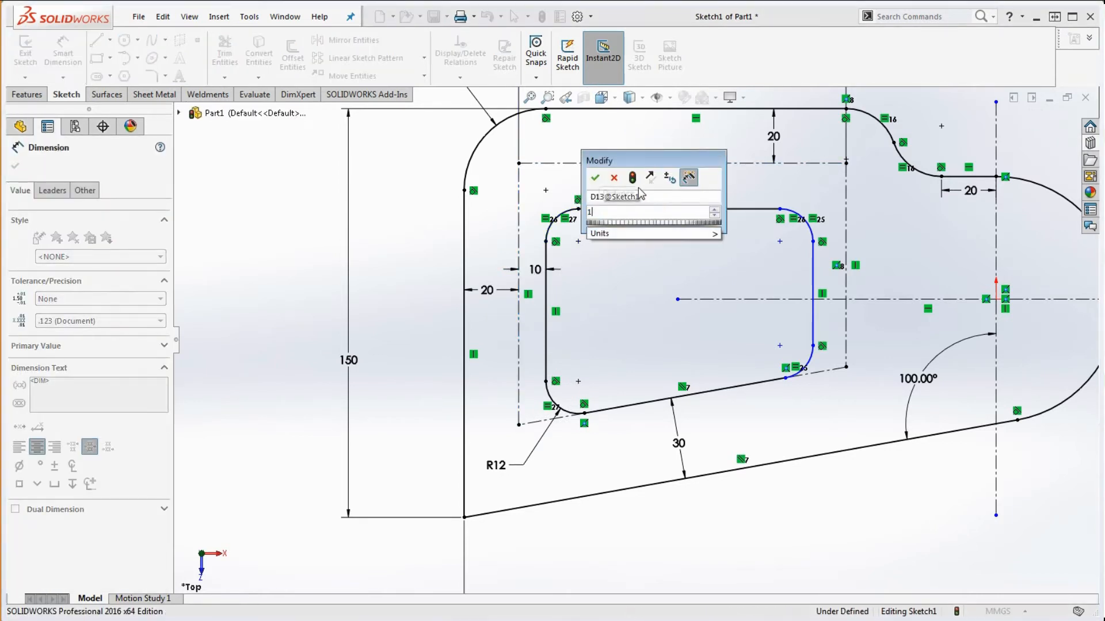
pyautogui.press('Return')
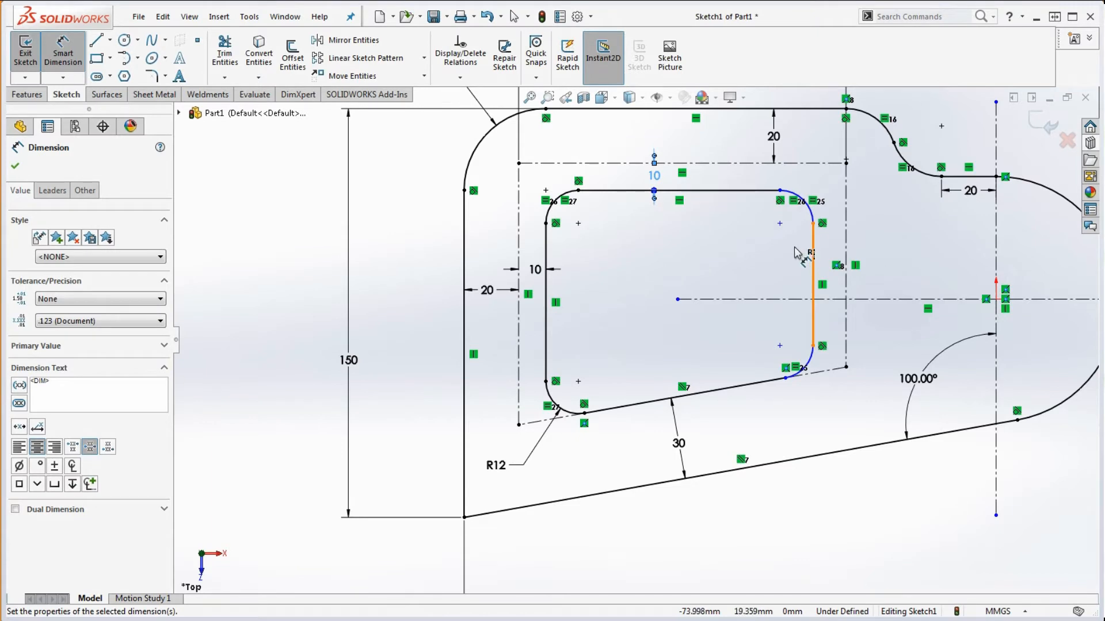
# - Dimension the inner profile's right vertical line 20 mm from the right vertical centerline
pyautogui.click(813, 261)
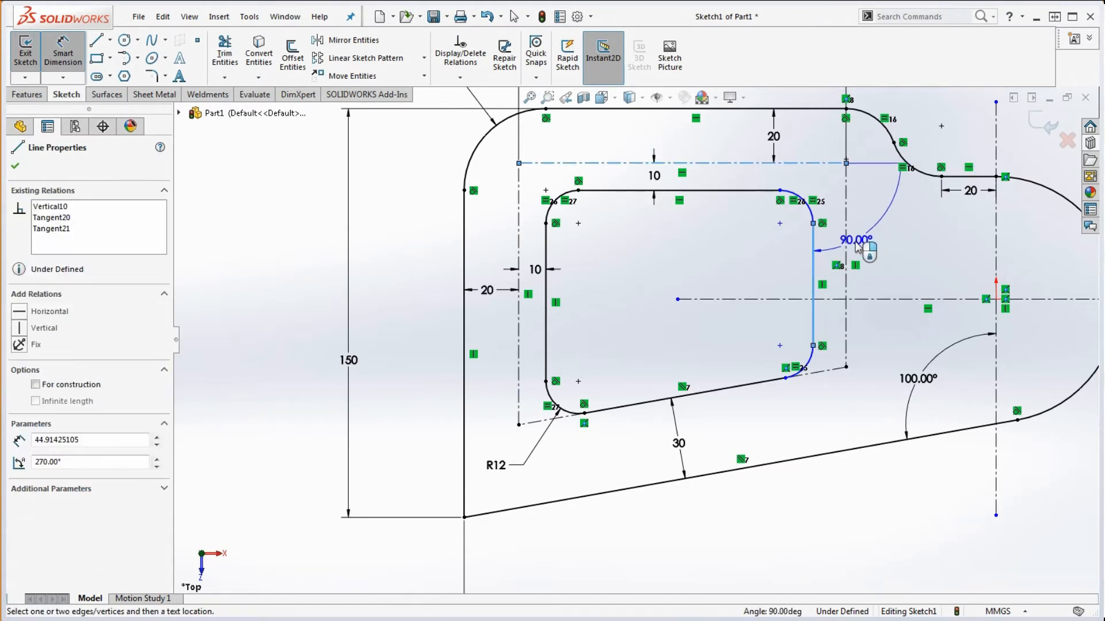
pyautogui.click(846, 260)
pyautogui.click(834, 262)
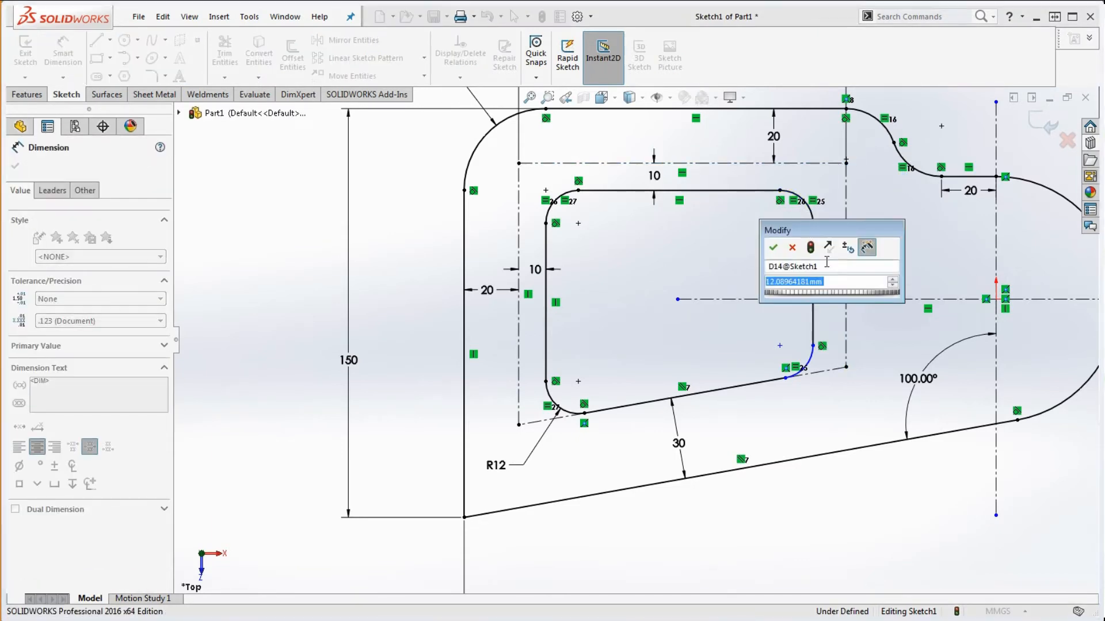
pyautogui.write('20')
pyautogui.press('Return')
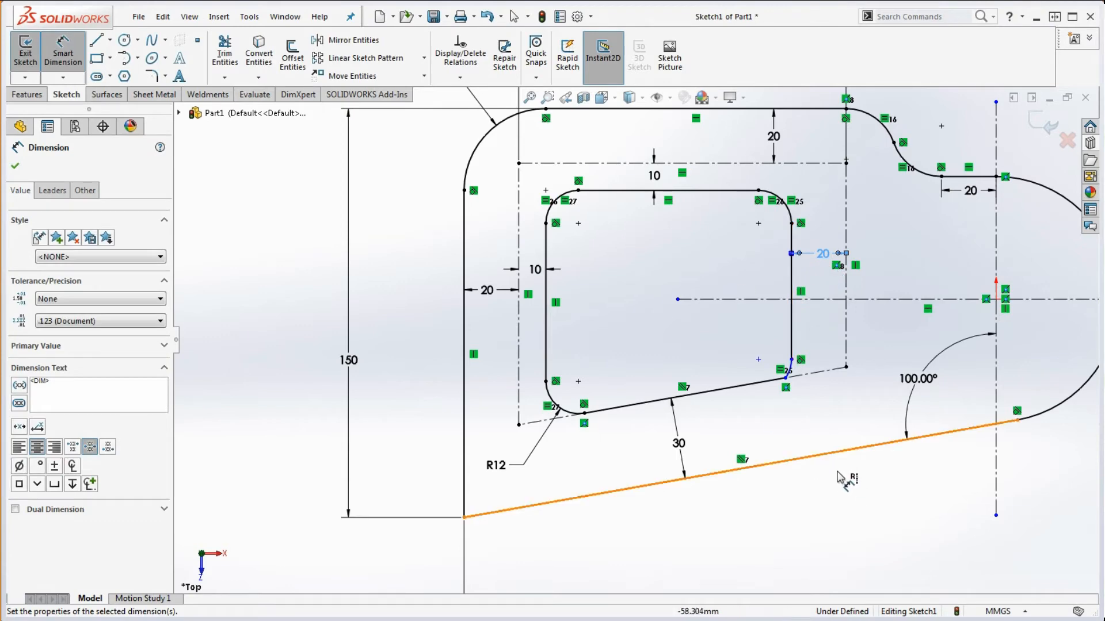
pyautogui.press('Escape')
# - Make the inner profile's lower right corner arc tangent to the slanted bottom line
pyautogui.scroll(6, 811, 405)
pyautogui.scroll(6, 710, 312)
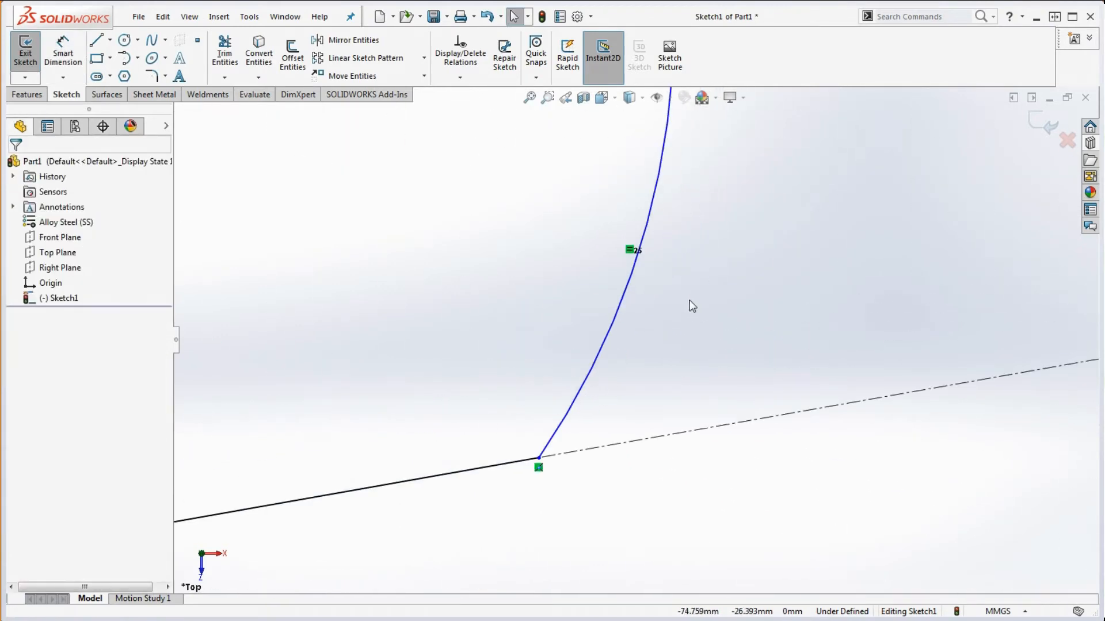
pyautogui.scroll(-3, 713, 298)
pyautogui.scroll(-1, 676, 338)
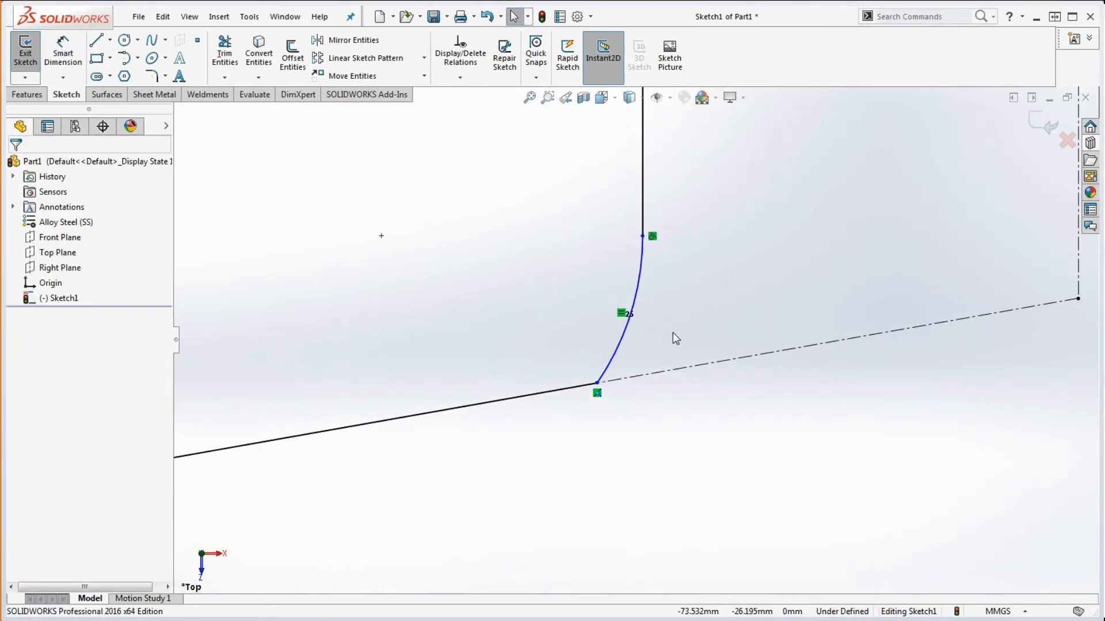
pyautogui.click(619, 340)
pyautogui.keyDown('ctrl'); pyautogui.click(550, 395); pyautogui.keyUp('ctrl')
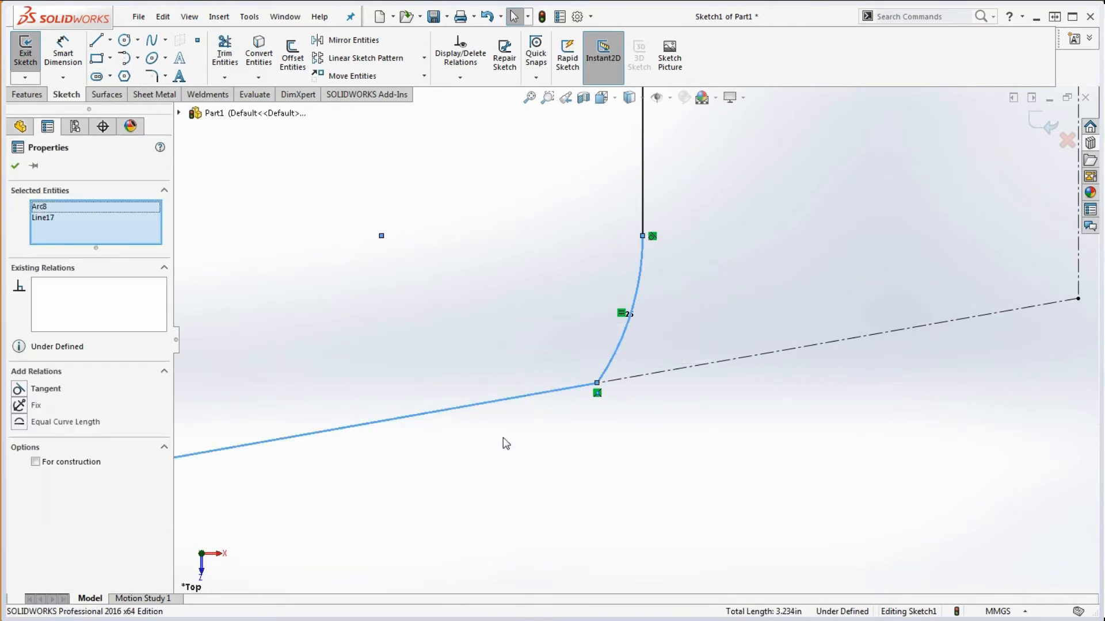
pyautogui.click(19, 389)
pyautogui.click(402, 301)
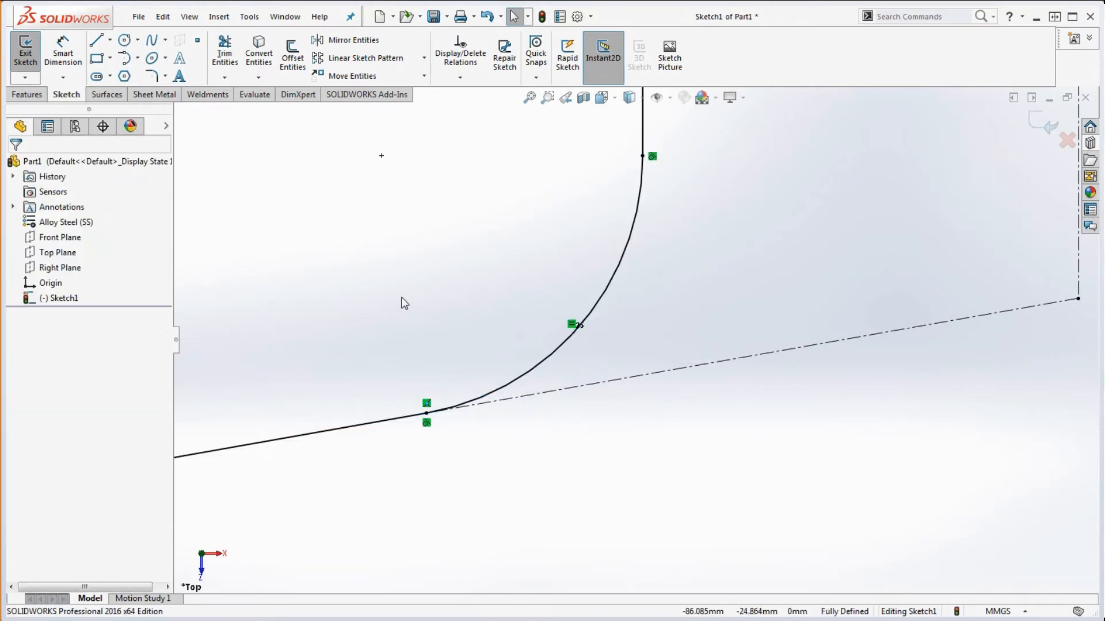
# - Consult the Position Guide part drawing and dismiss the Dell Backup and Recovery pop-up
pyautogui.scroll(-4, 679, 391)
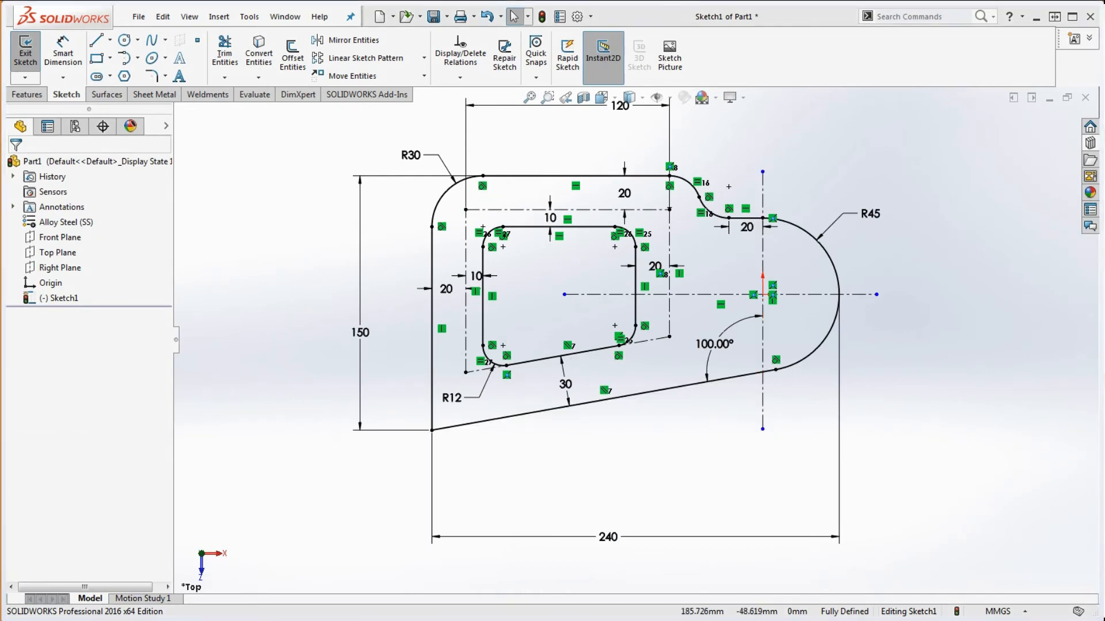
pyautogui.moveTo(1104, 1); pyautogui.dragTo(575, 1)
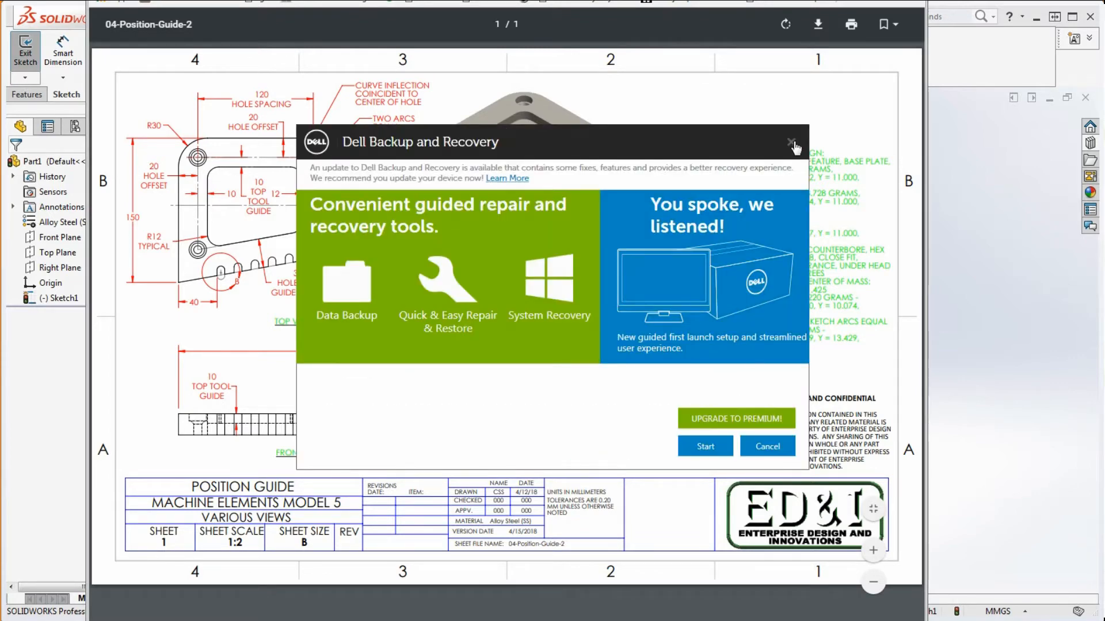
pyautogui.click(792, 143)
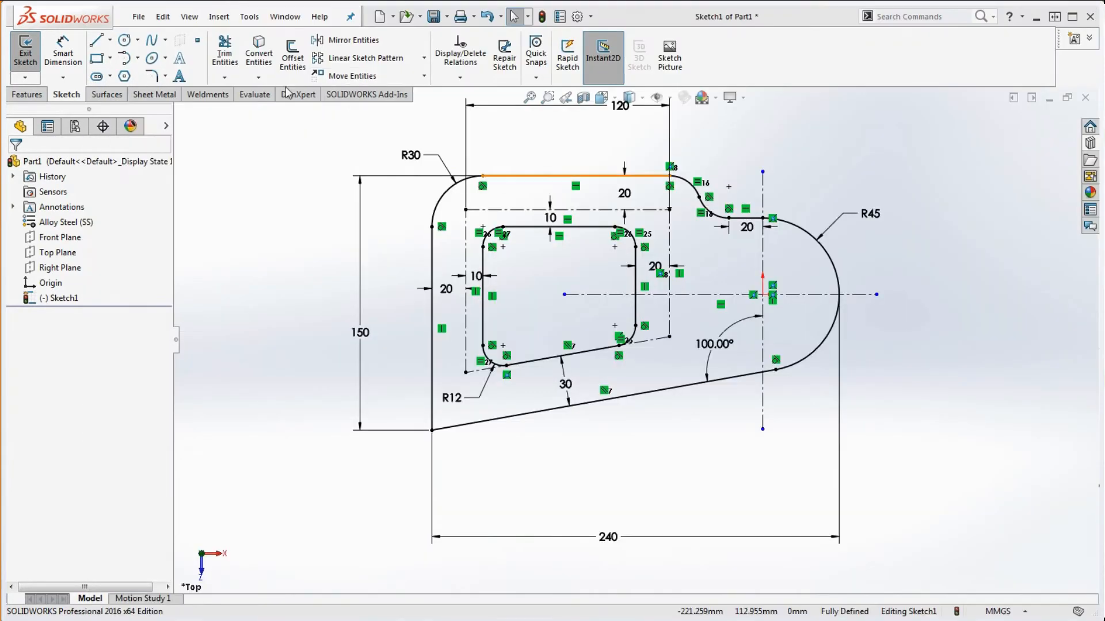
# - Start an Extruded Boss/Base from the base plate sketch and try the Mid Plane end condition
pyautogui.click(25, 94)
pyautogui.click(33, 63)
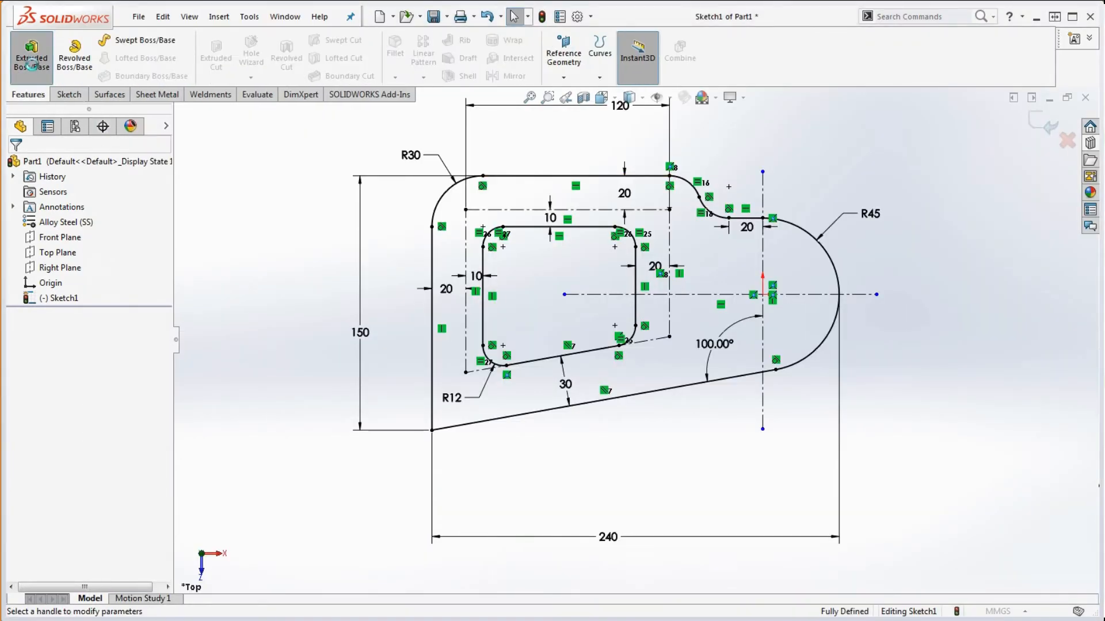
pyautogui.click(77, 251)
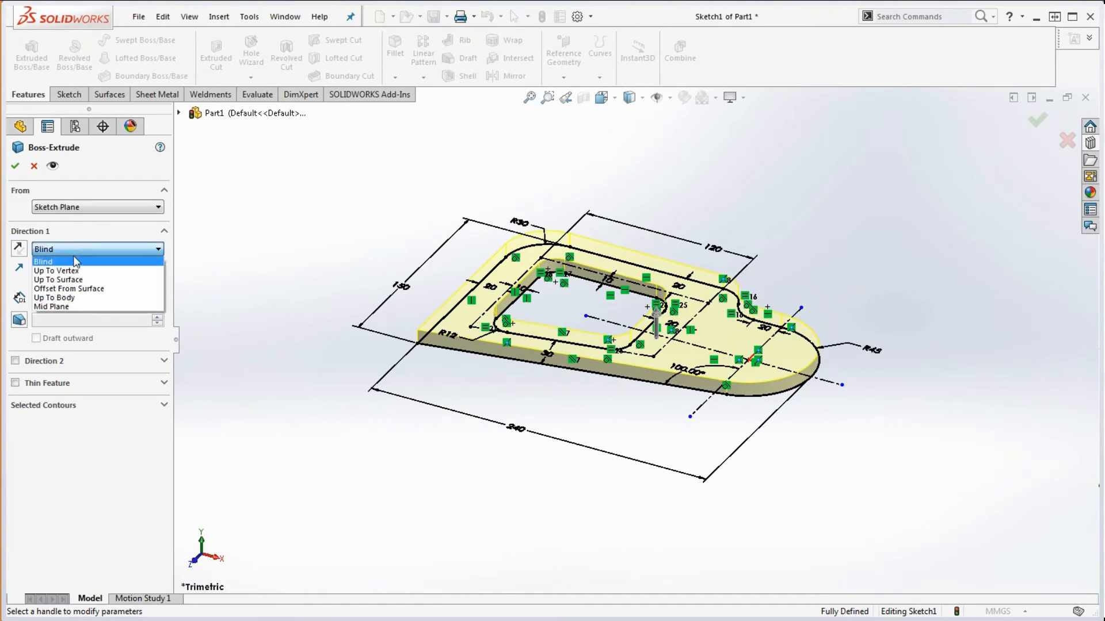
pyautogui.click(79, 308)
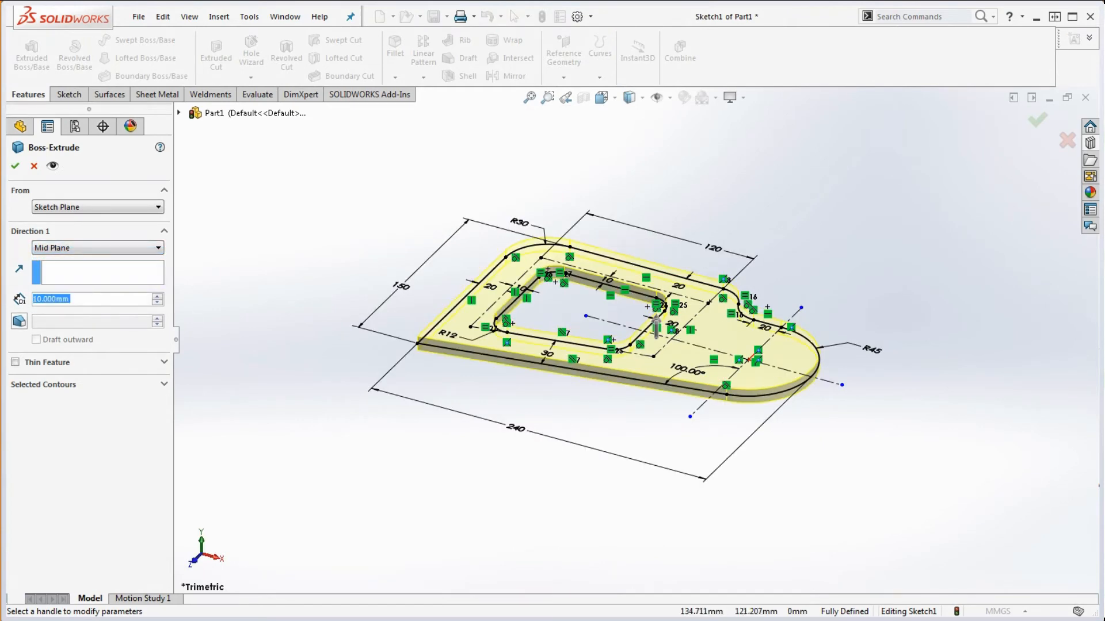
# - Check the plate thickness in the part drawing and set the extrusion to Blind with a depth of 22 mm
pyautogui.moveTo(1104, 0); pyautogui.dragTo(835, 4)
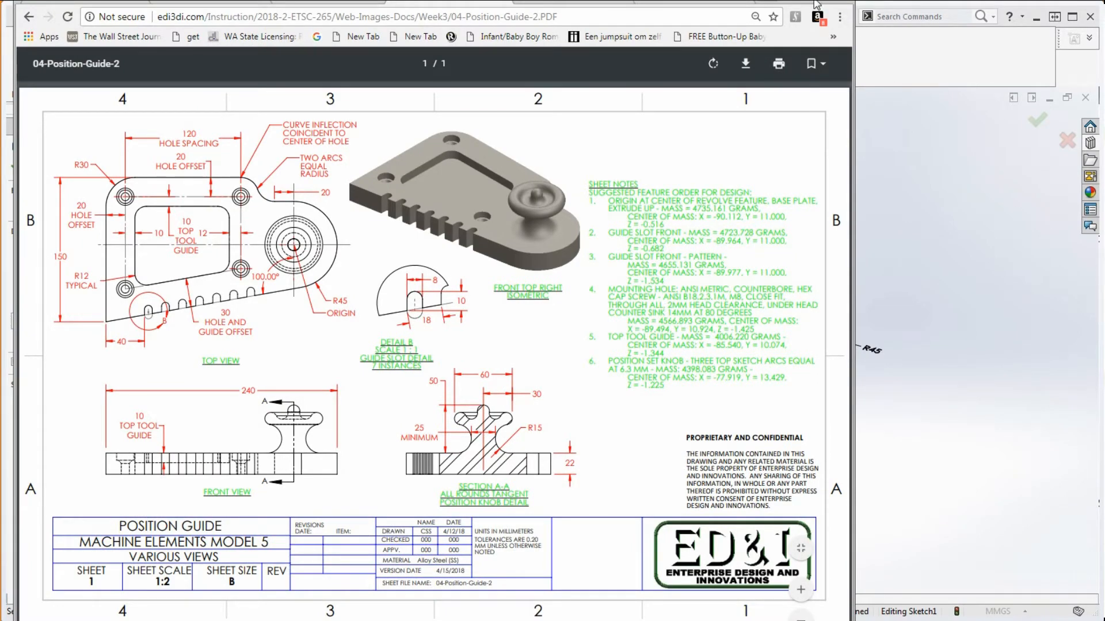
pyautogui.moveTo(820, 5); pyautogui.dragTo(1104, 5)
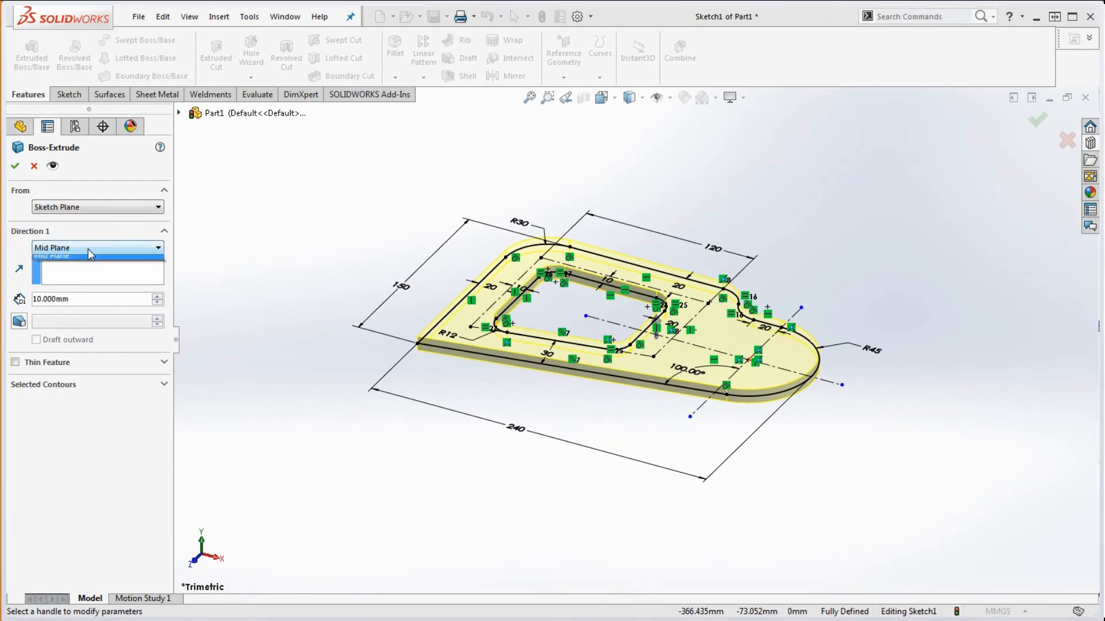
pyautogui.click(69, 248)
pyautogui.click(70, 266)
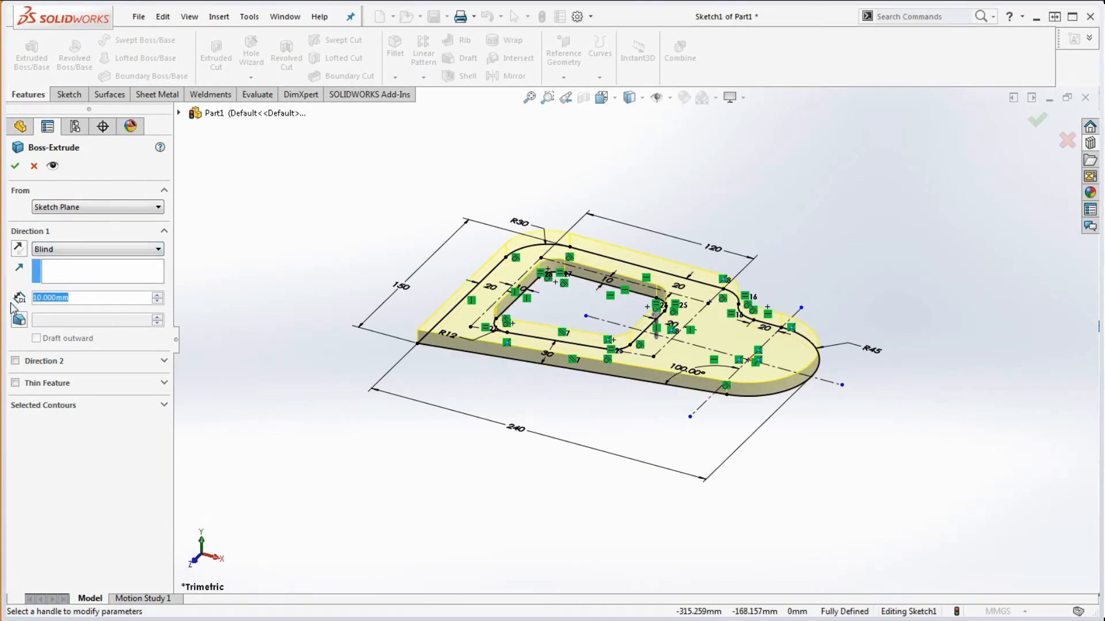
pyautogui.write('22')
pyautogui.press('Return')
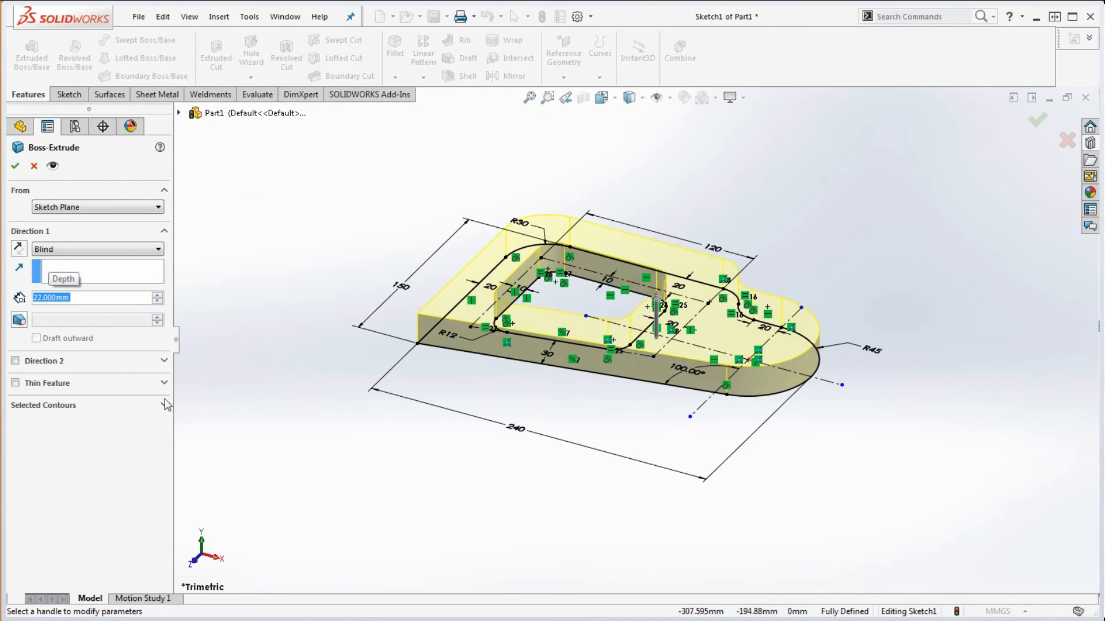
# - Select only the outer plate outline as the extrusion contour and complete the extrusion
pyautogui.click(89, 405)
pyautogui.moveTo(286, 391); pyautogui.dragTo(307, 488, button='middle')
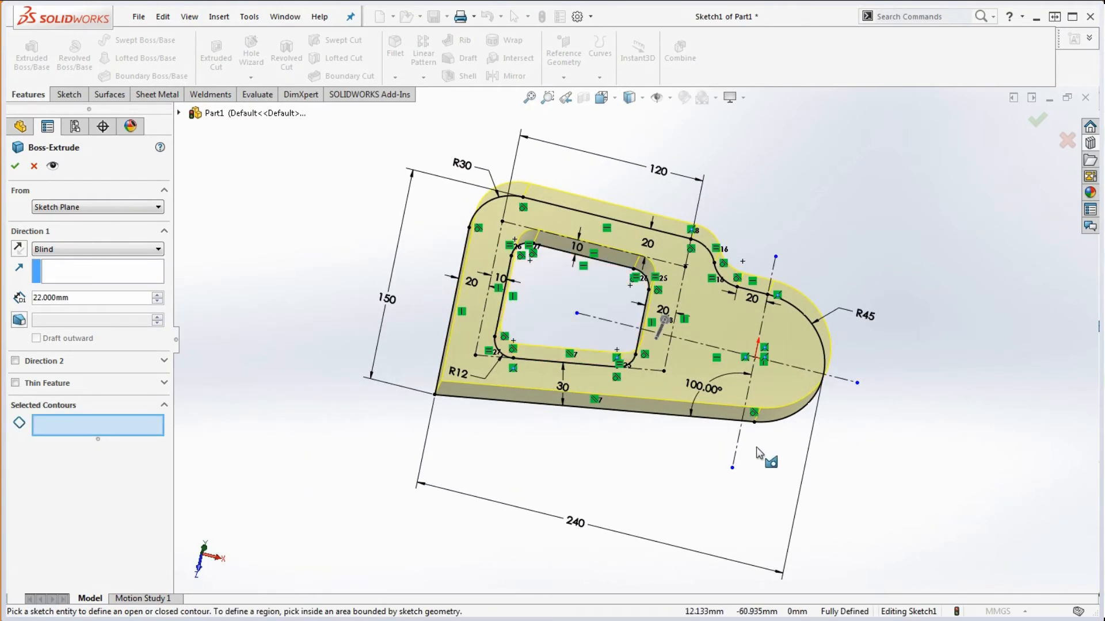
pyautogui.click(668, 415)
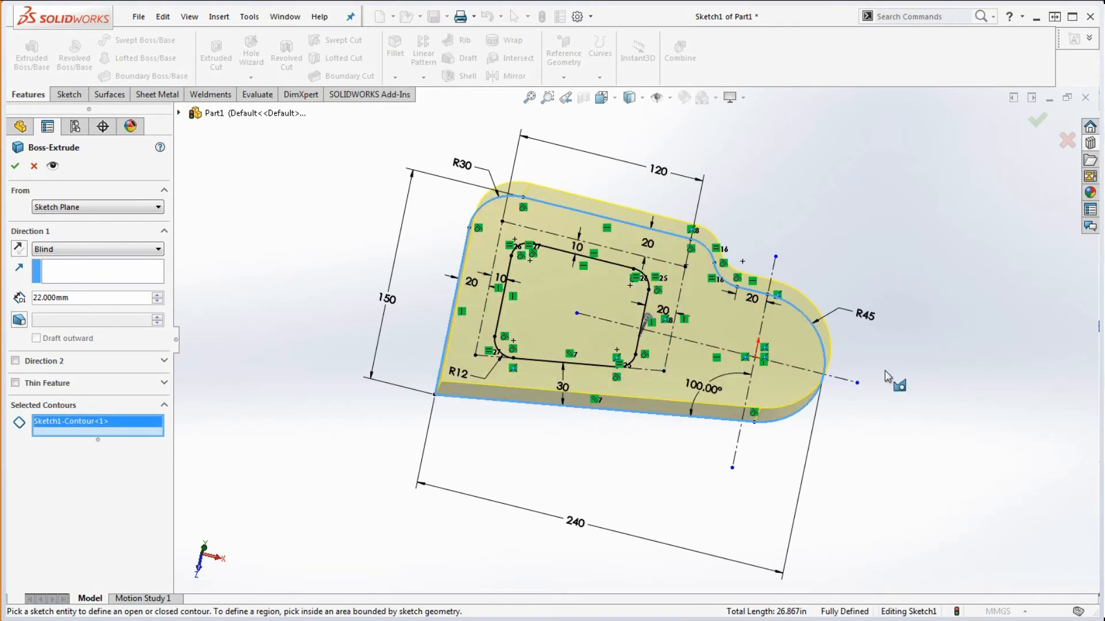
pyautogui.click(15, 166)
pyautogui.moveTo(451, 304); pyautogui.dragTo(414, 327, button='middle')
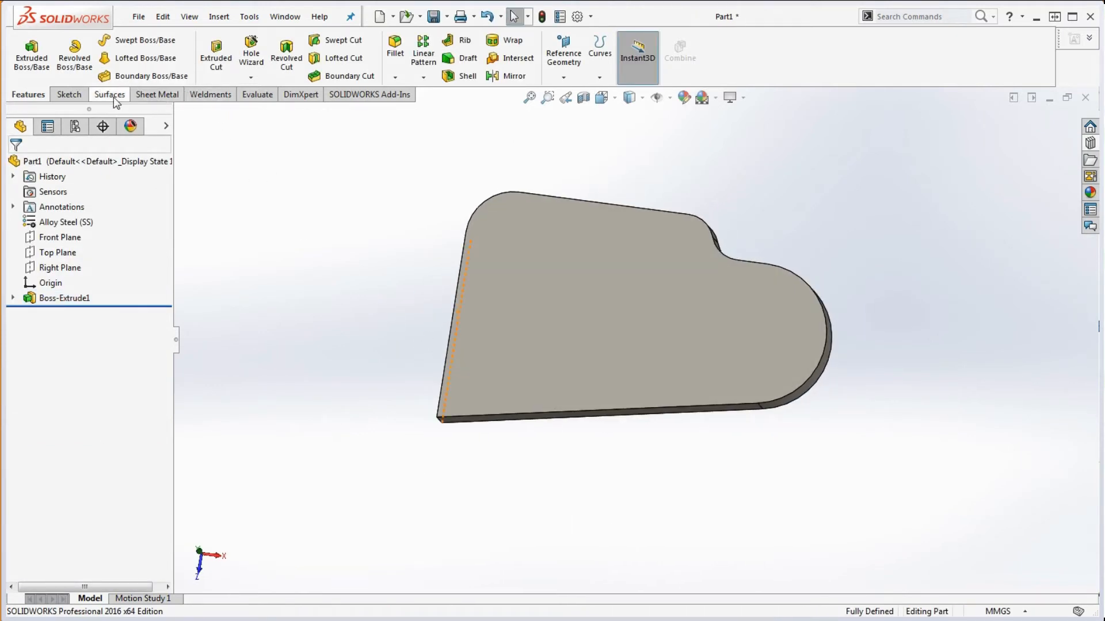
# - Evaluate the plate's mass properties with custom units at 3 decimal places and the highest accuracy level, and compare them with the drawing's sheet notes
pyautogui.click(257, 94)
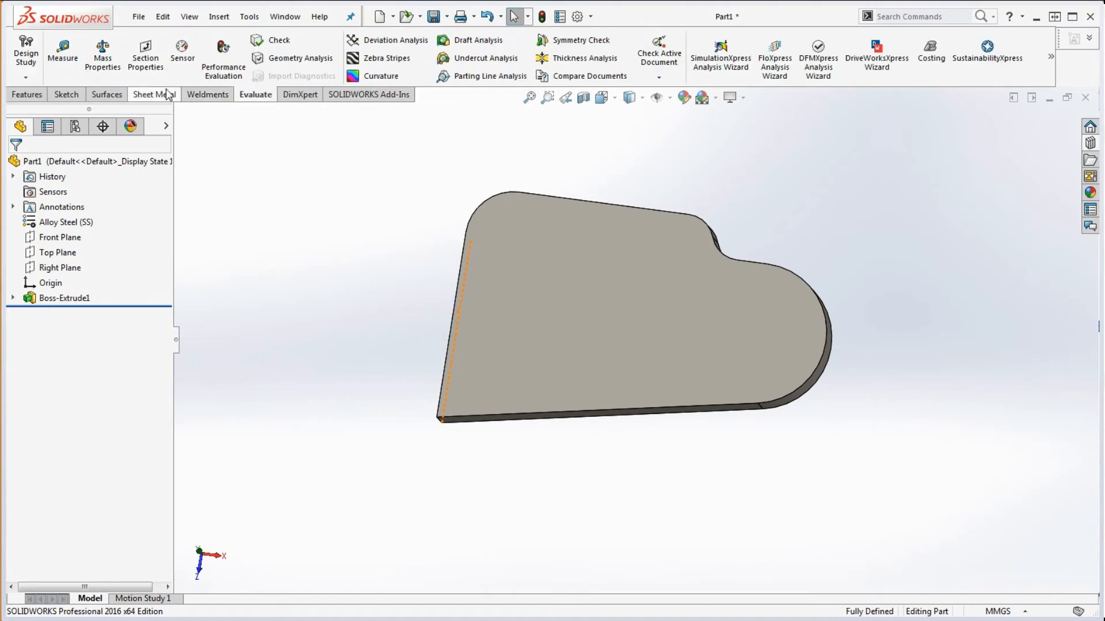
pyautogui.click(103, 57)
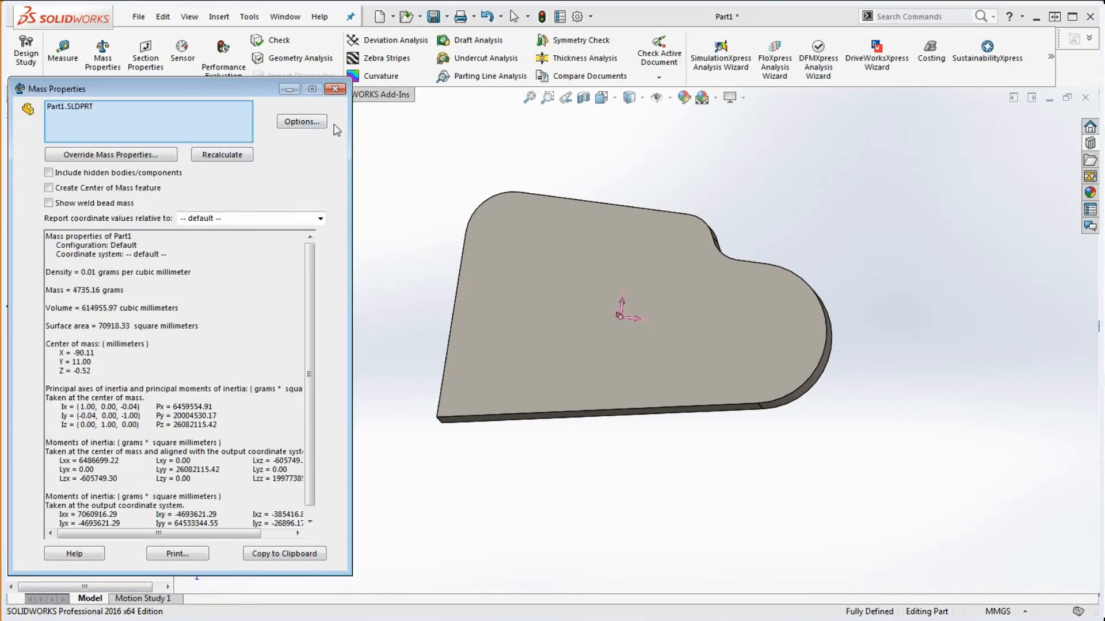
pyautogui.click(302, 121)
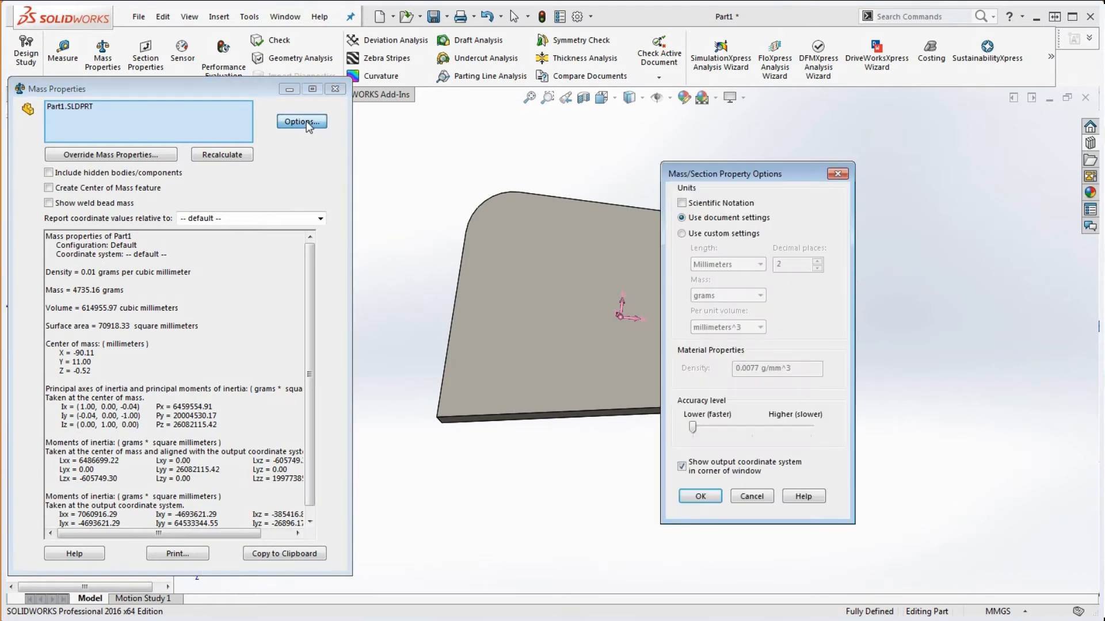
pyautogui.click(697, 234)
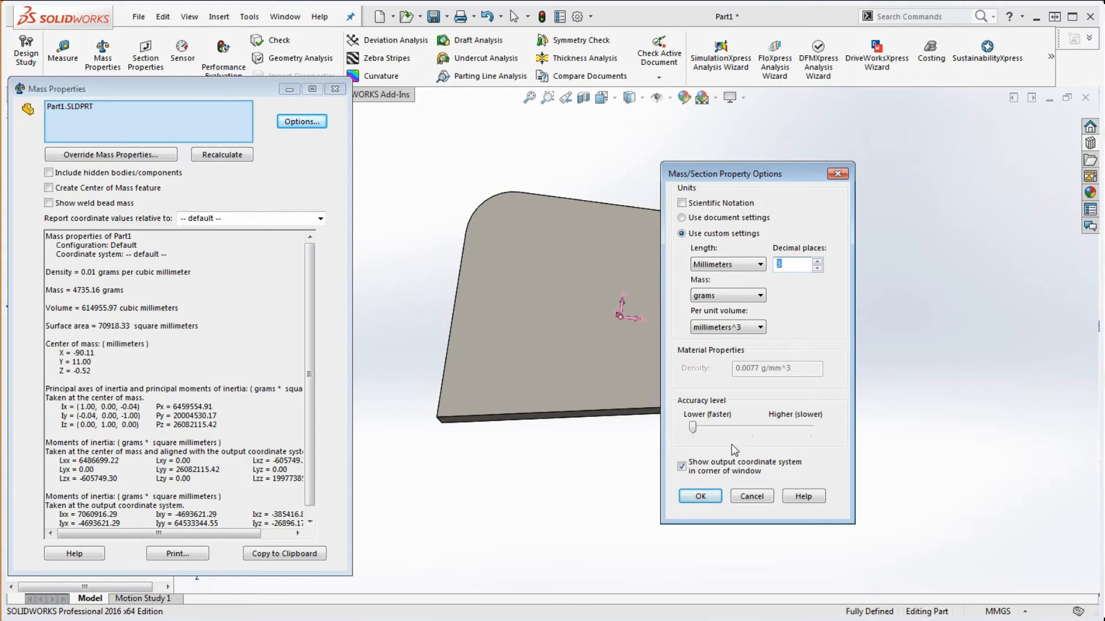
pyautogui.moveTo(693, 428); pyautogui.dragTo(810, 429)
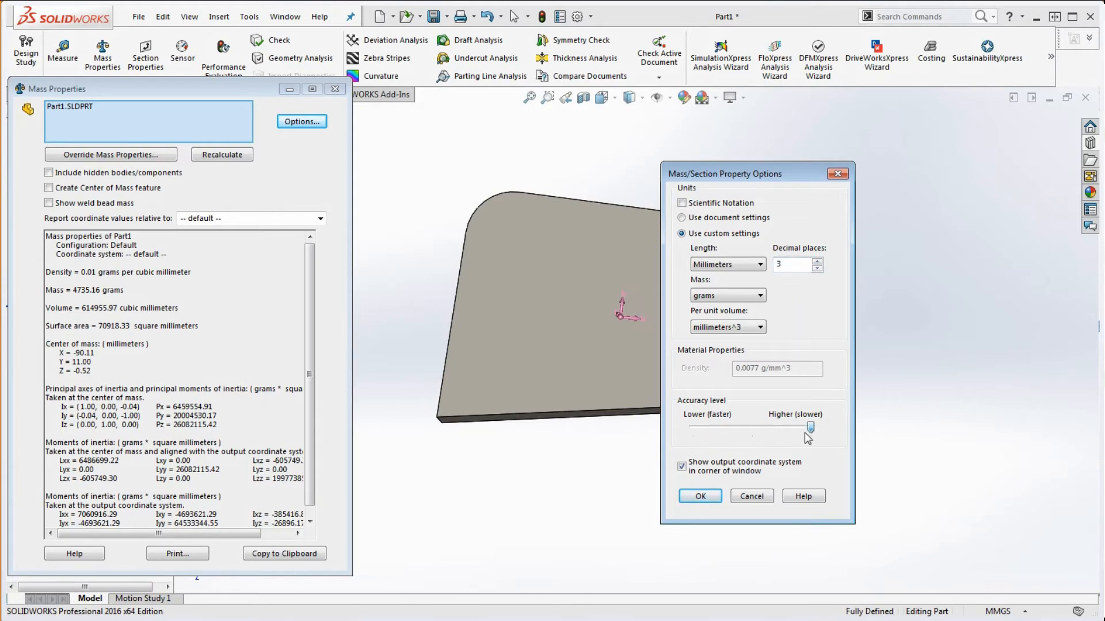
pyautogui.click(699, 497)
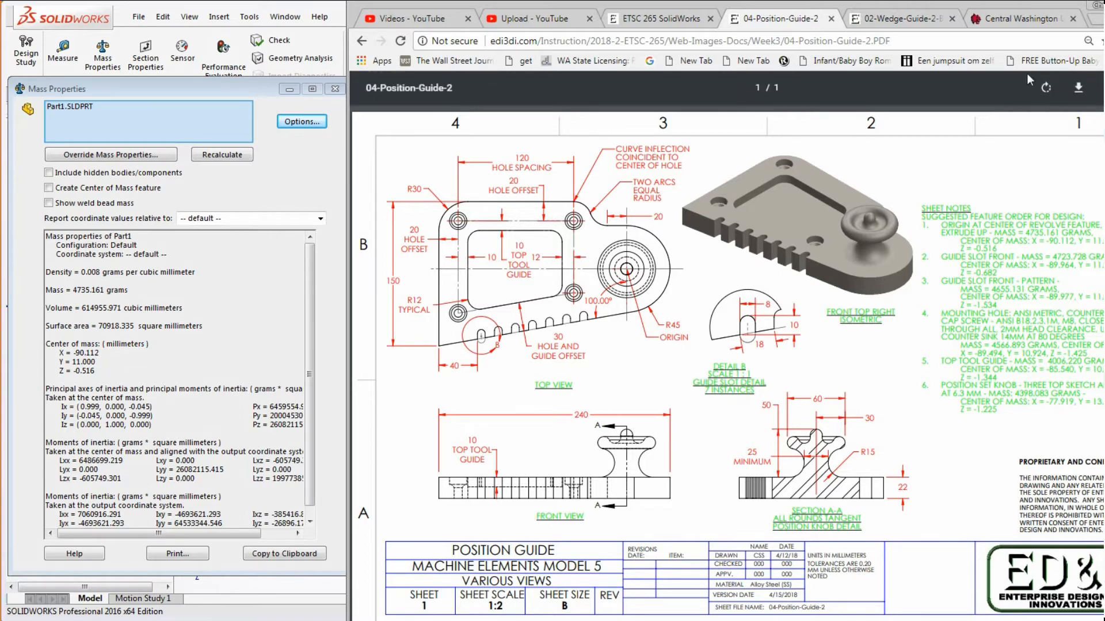
pyautogui.click(1102, 5)
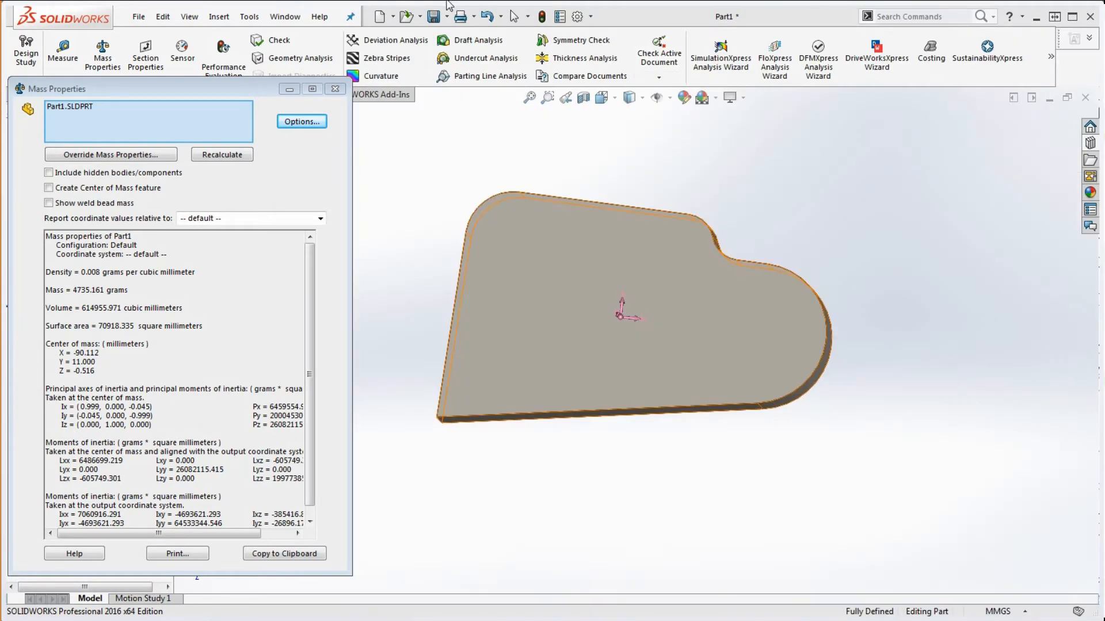
# - Close the mass properties report and orient the view normal to the base plate's top face
pyautogui.click(335, 88)
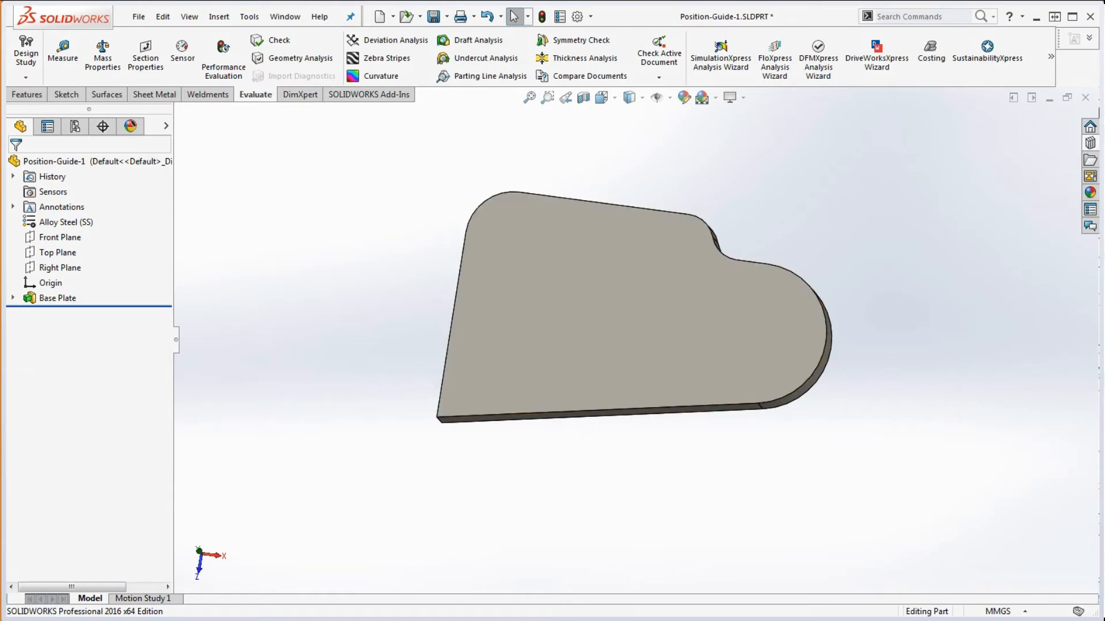
pyautogui.moveTo(1104, 0); pyautogui.dragTo(512, 0)
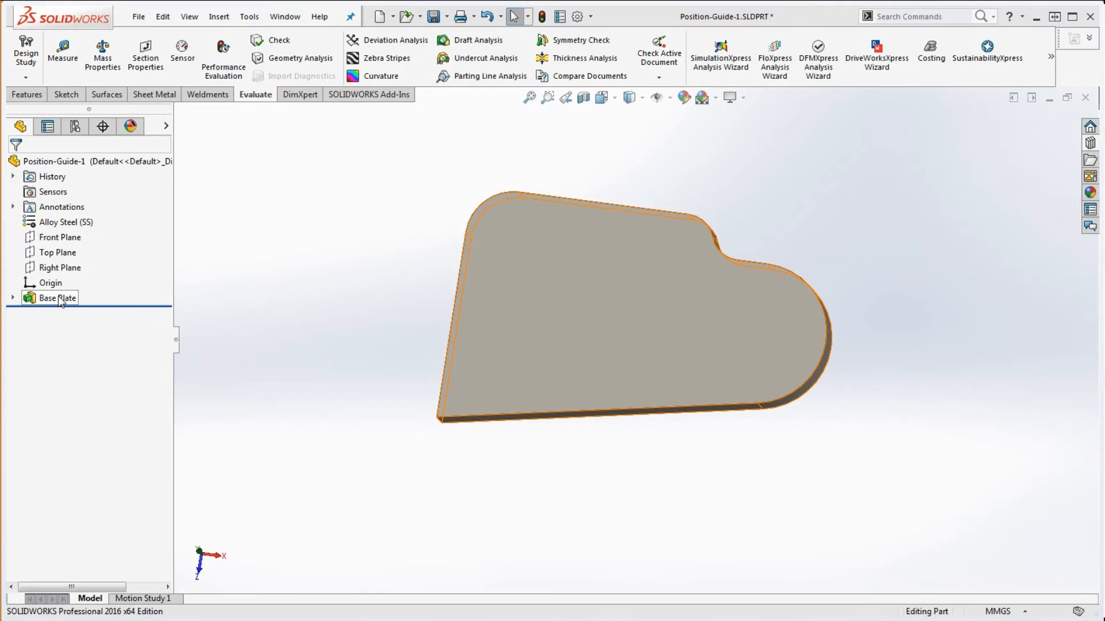
pyautogui.scroll(-3, 629, 383)
pyautogui.scroll(2, 594, 397)
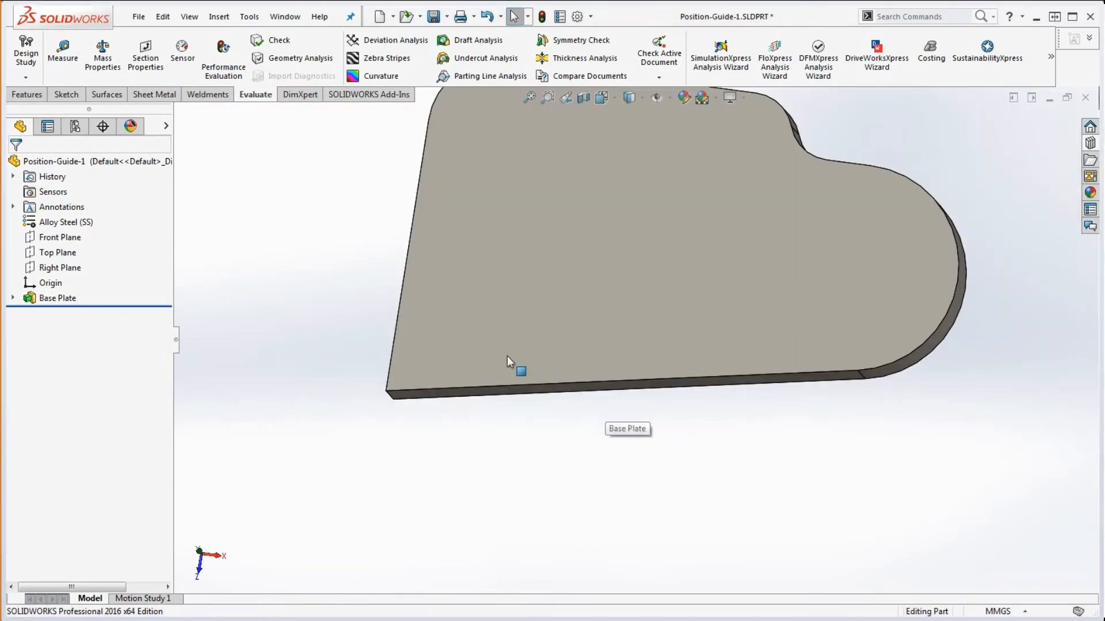
pyautogui.click(492, 350)
pyautogui.scroll(-1, 583, 340)
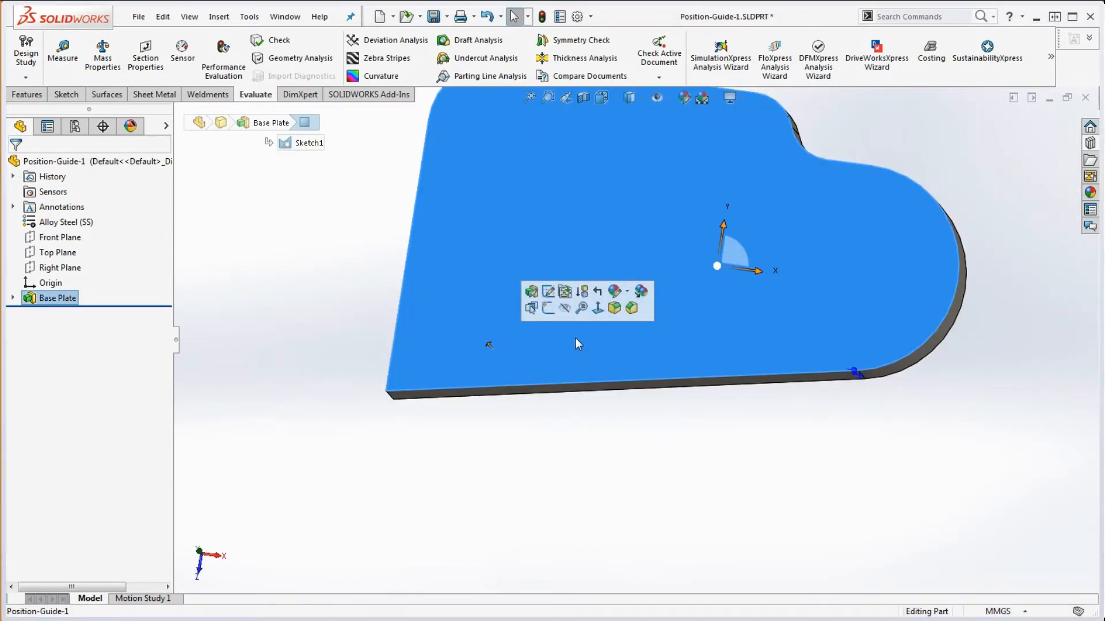
pyautogui.hotkey('ctrl', '8')
pyautogui.click(528, 527)
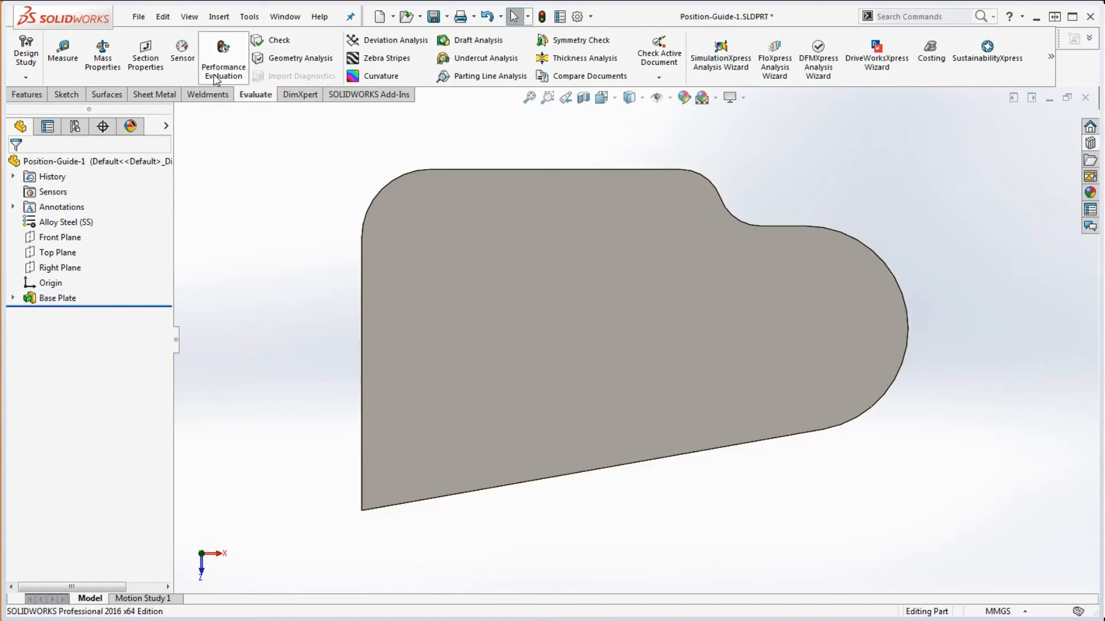
# - Sketch a vertical centerpoint straight slot on the plate's top face near its lower-left corner, about 33.4 mm between centers and 12.7 mm wide
pyautogui.click(66, 95)
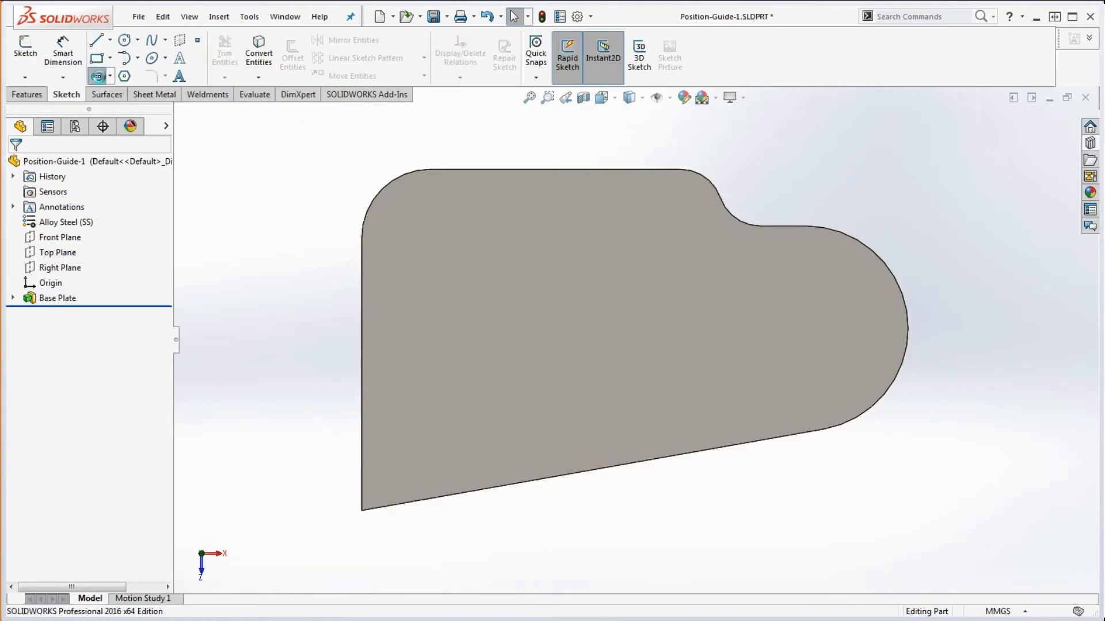
pyautogui.click(98, 76)
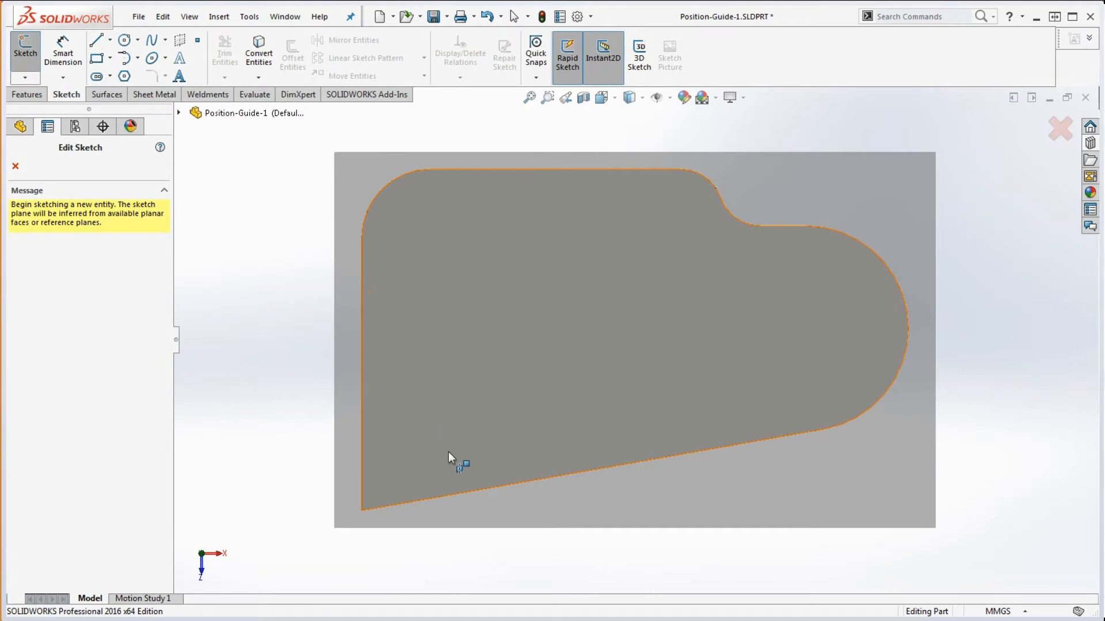
pyautogui.click(463, 408)
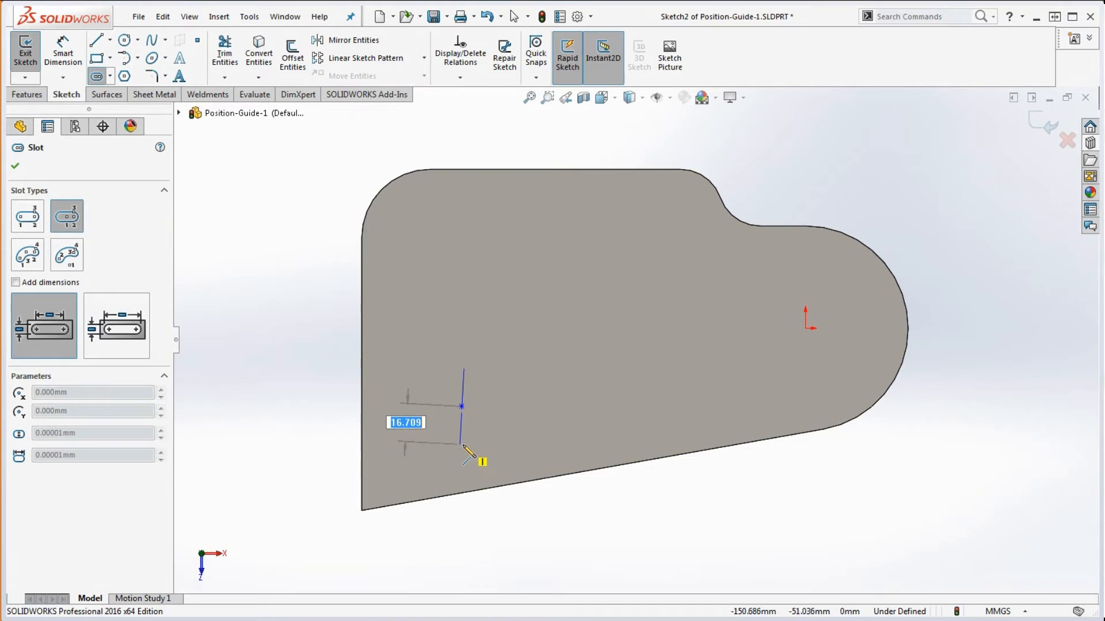
pyautogui.click(463, 445)
pyautogui.click(448, 444)
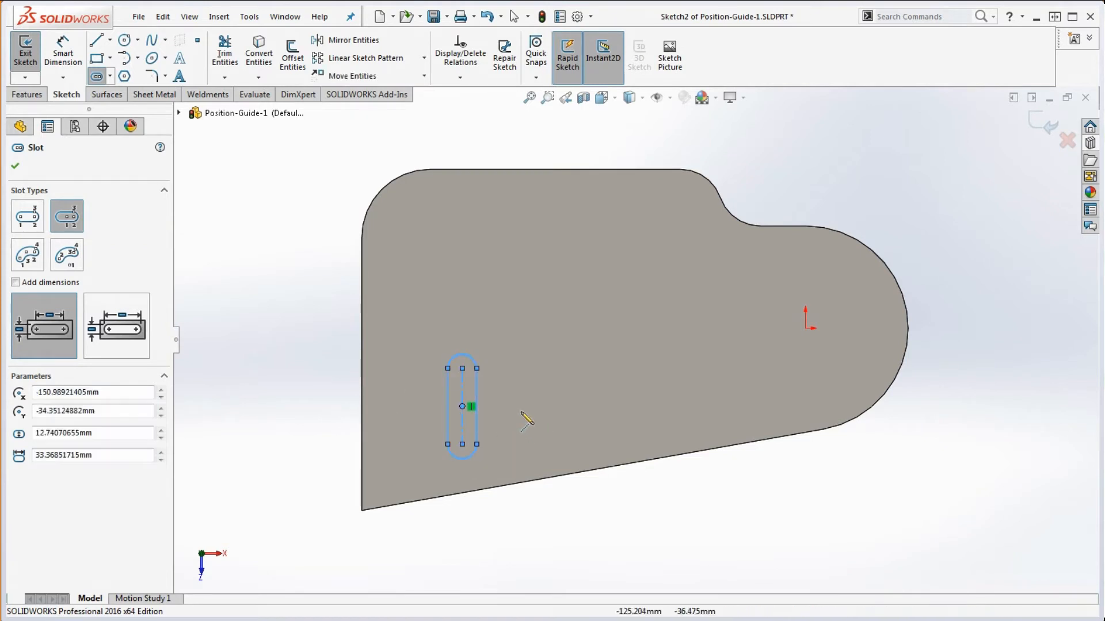
pyautogui.press('Escape')
# - Dimension the slot's width and set it to 8 mm
pyautogui.click(66, 45)
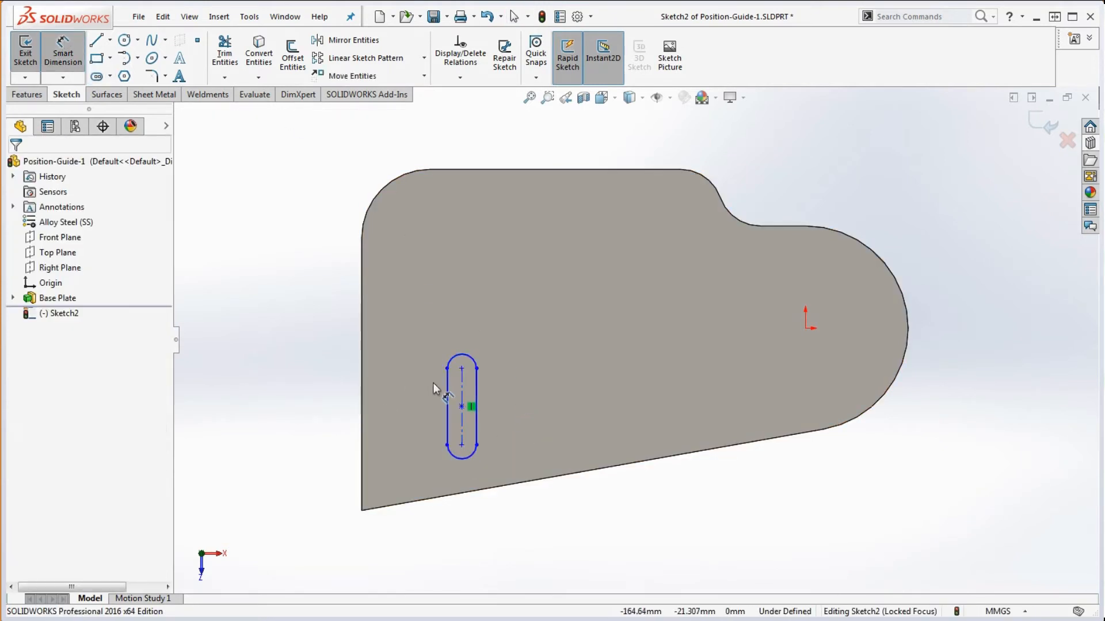
pyautogui.click(475, 395)
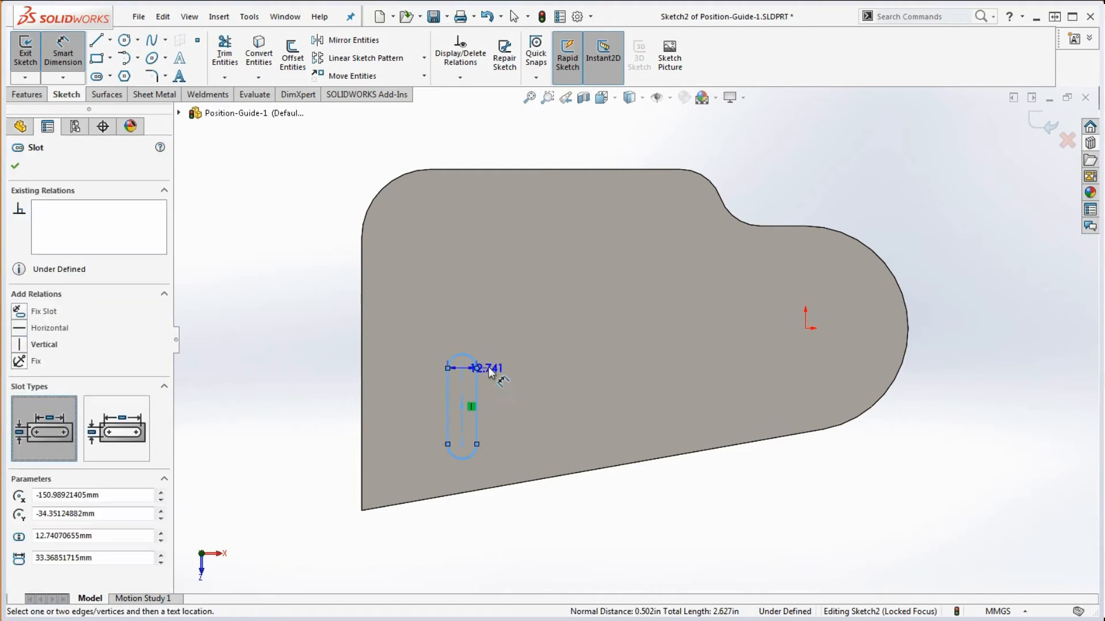
pyautogui.click(513, 367)
pyautogui.write('8')
pyautogui.press('Return')
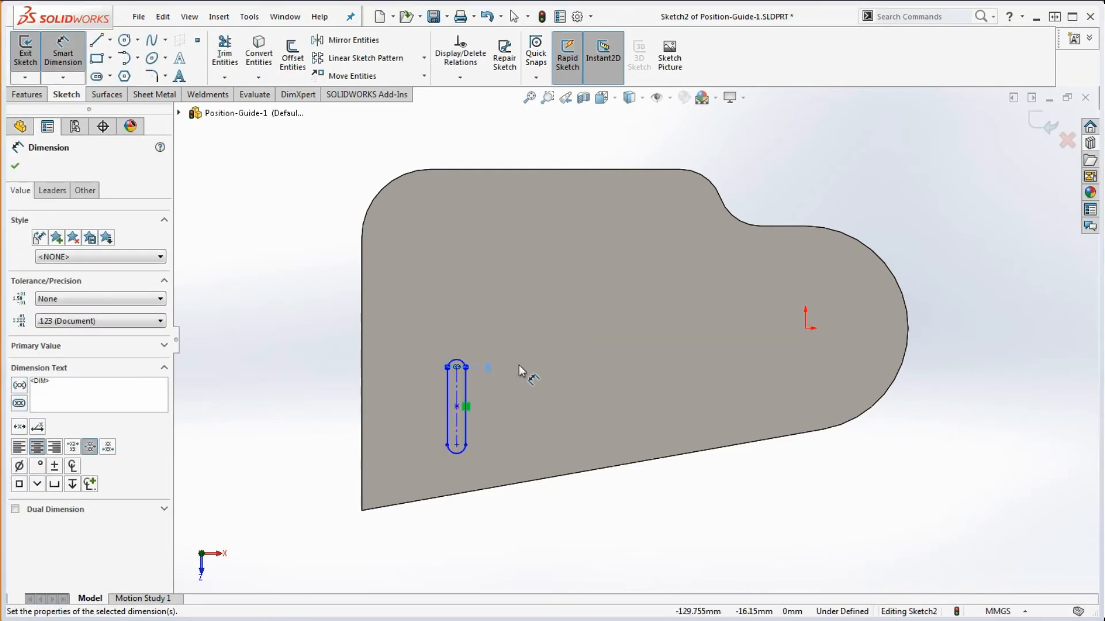
pyautogui.scroll(-3, 518, 420)
pyautogui.press('Escape')
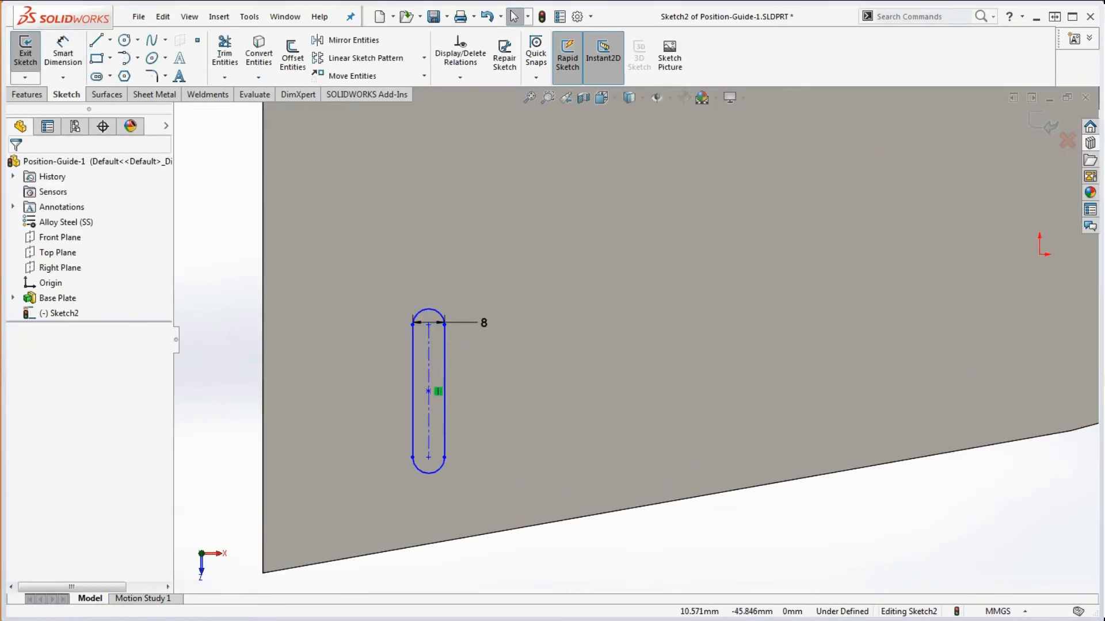
# - Check the slot location in the part drawing and dimension the slot's left side 40 mm from the plate's left edge
pyautogui.hotkey('alt', 'Tab')
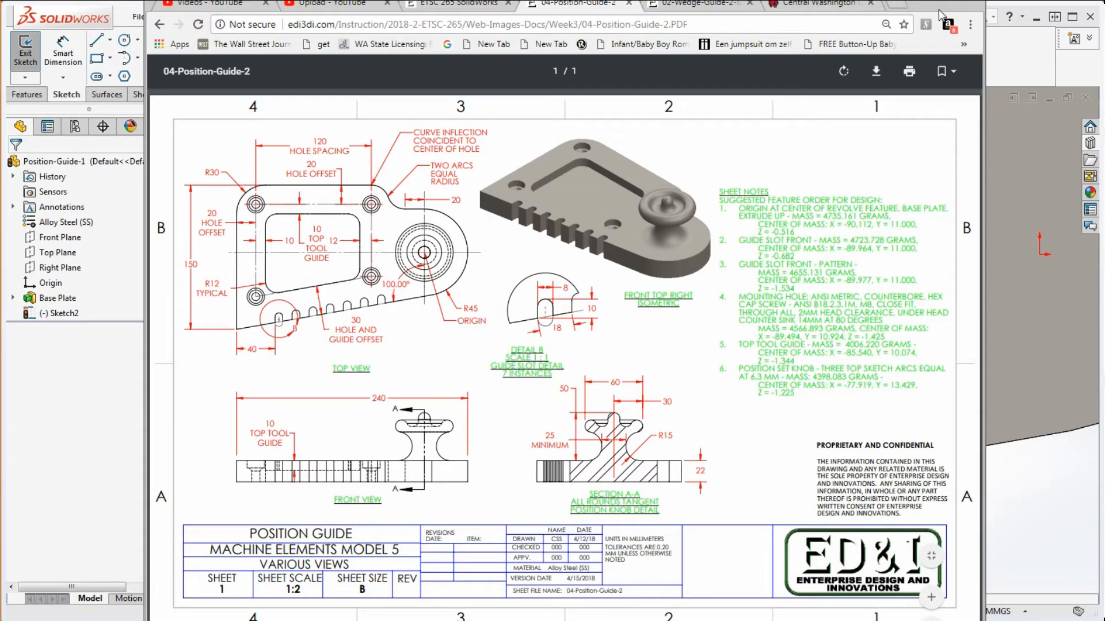
pyautogui.moveTo(935, 5); pyautogui.dragTo(1104, 92)
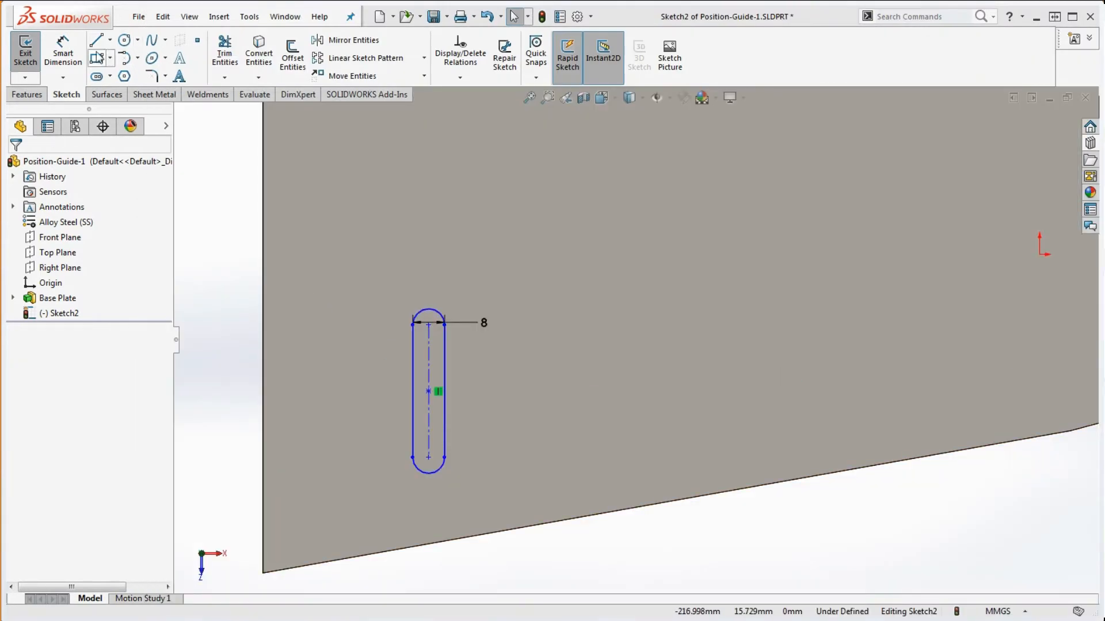
pyautogui.click(63, 55)
pyautogui.click(416, 401)
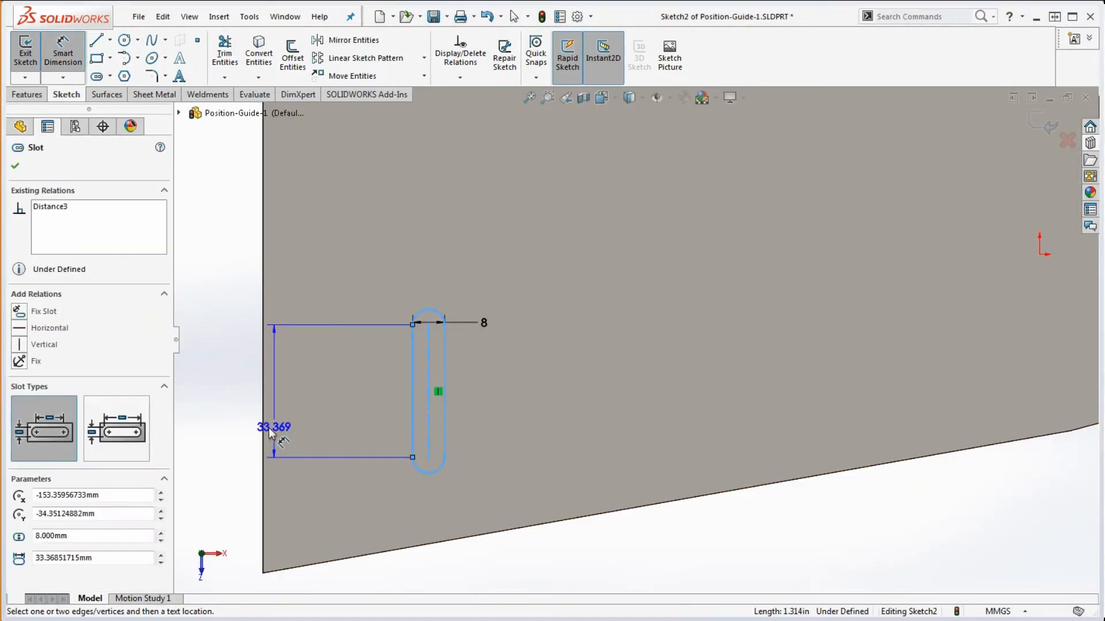
pyautogui.click(264, 428)
pyautogui.click(346, 423)
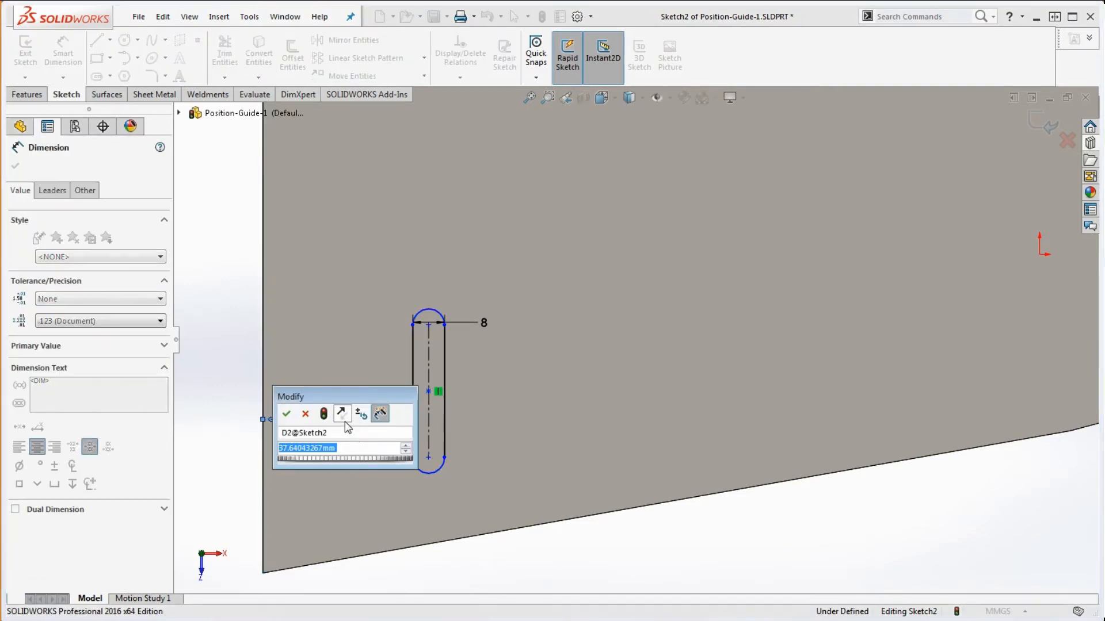
pyautogui.write('40')
pyautogui.press('Return')
pyautogui.press('Escape')
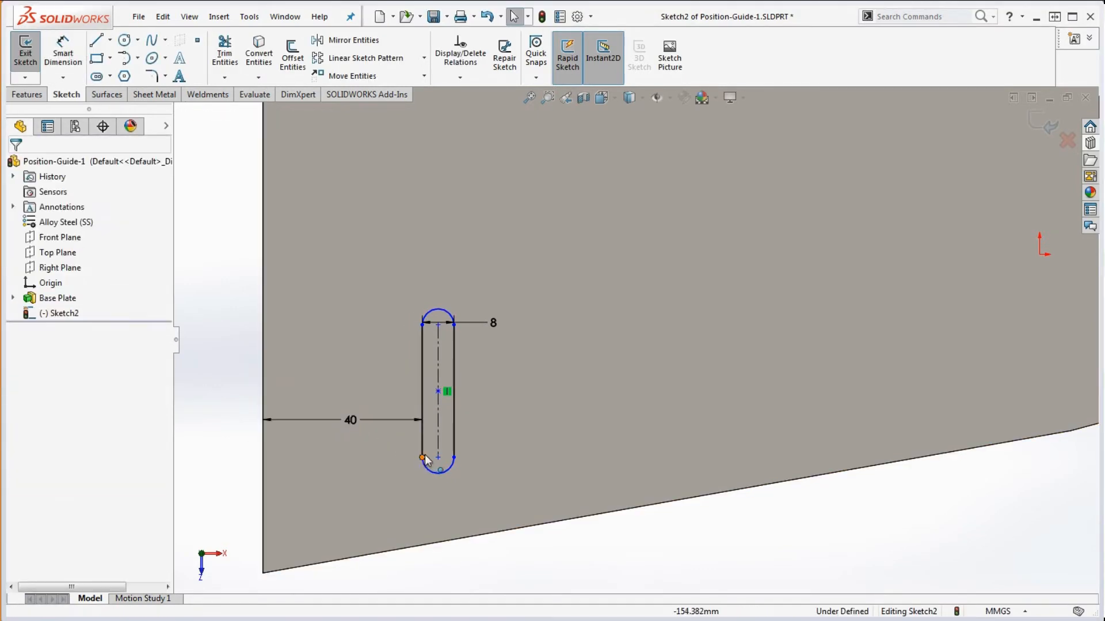
# - Attach the slot's lower-left endpoint to the plate's slanted edge and shorten the slot to about 9.1 mm between centers
pyautogui.moveTo(421, 458); pyautogui.dragTo(422, 545)
pyautogui.click(501, 571)
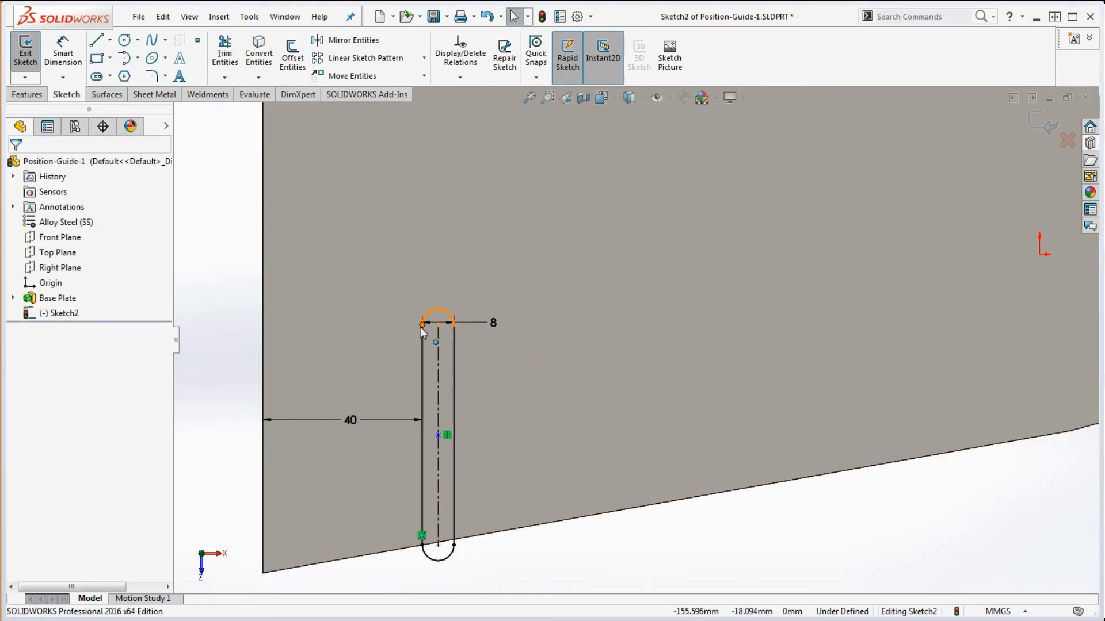
pyautogui.moveTo(421, 325); pyautogui.dragTo(422, 508)
pyautogui.scroll(-4, 426, 541)
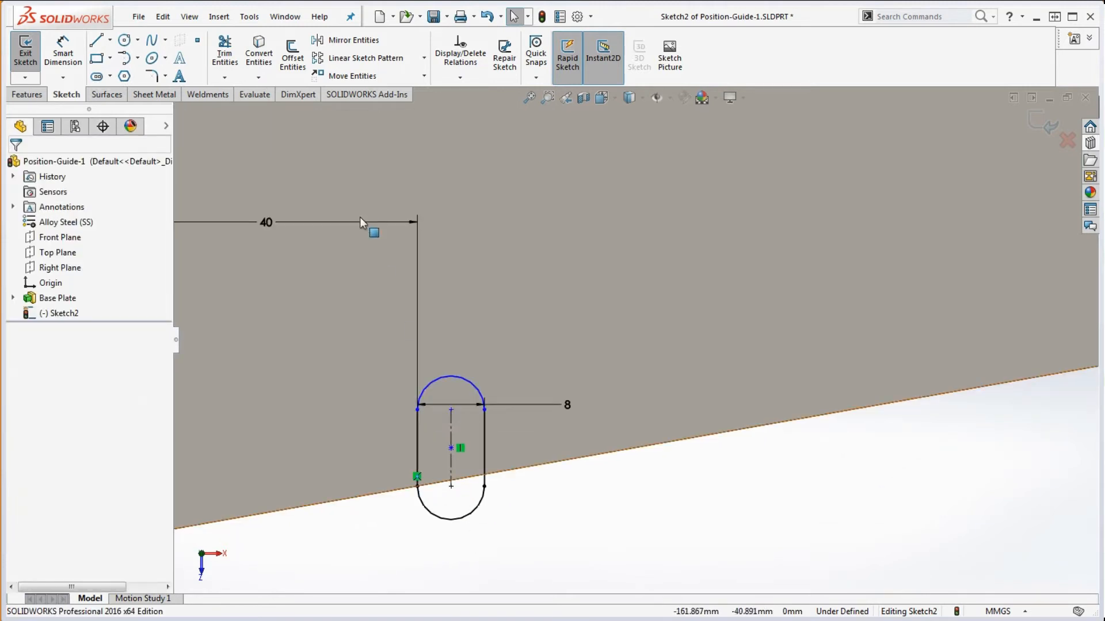
pyautogui.moveTo(360, 222); pyautogui.dragTo(343, 345)
pyautogui.click(545, 501)
pyautogui.scroll(3, 545, 492)
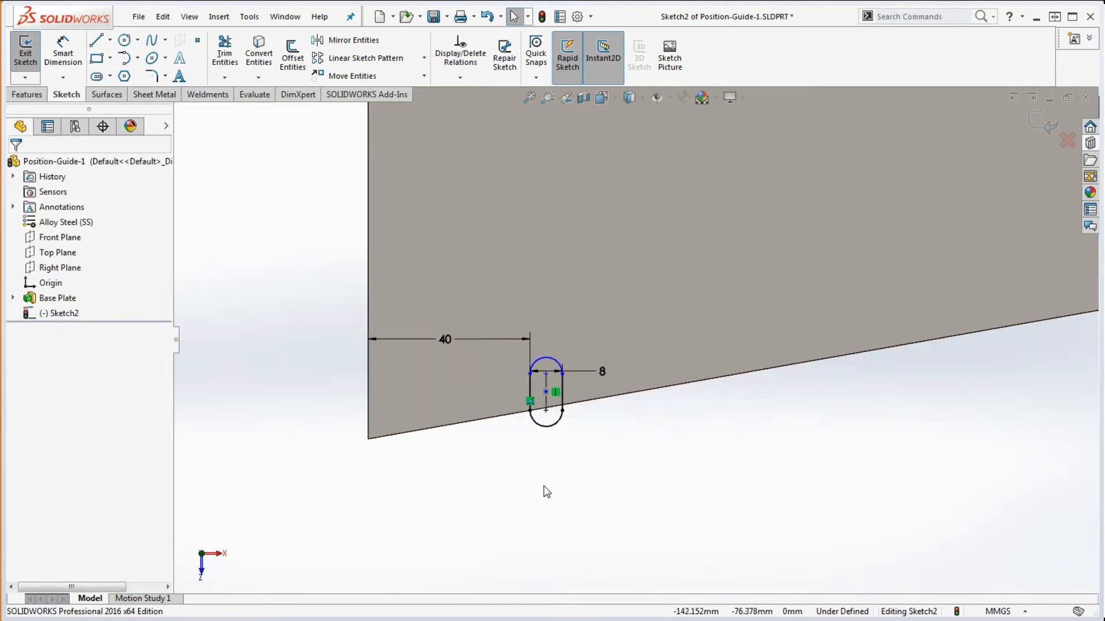
# - Check the guide slot detail in the drawing and set the height from the slot's lower-left endpoint to its upper arc to 10 mm
pyautogui.scroll(-5, 566, 375)
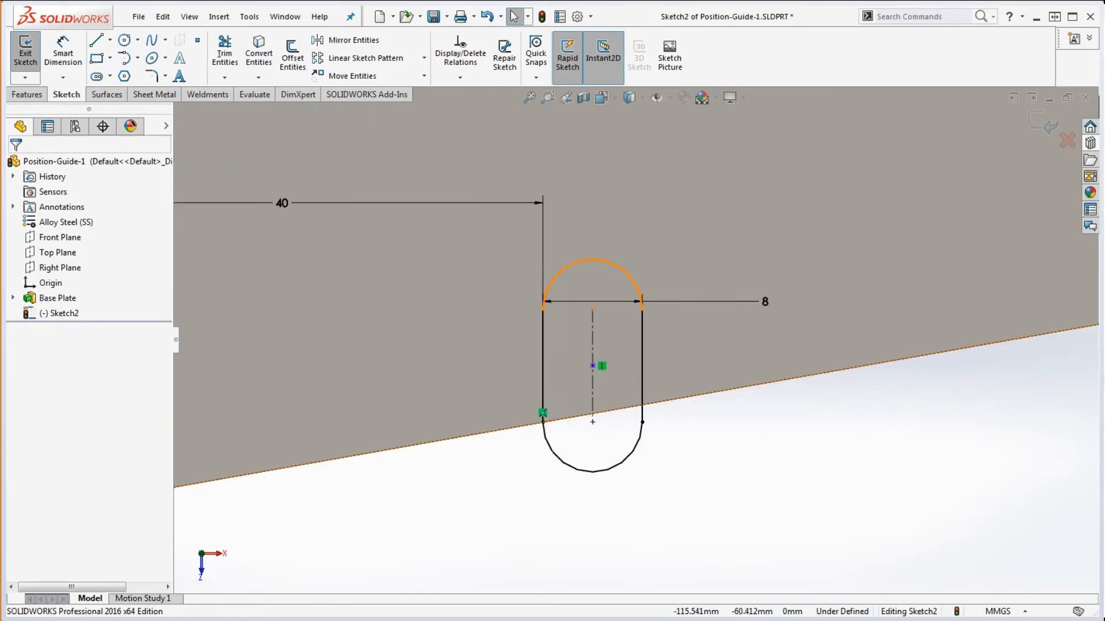
pyautogui.moveTo(1104, 17); pyautogui.dragTo(972, 25)
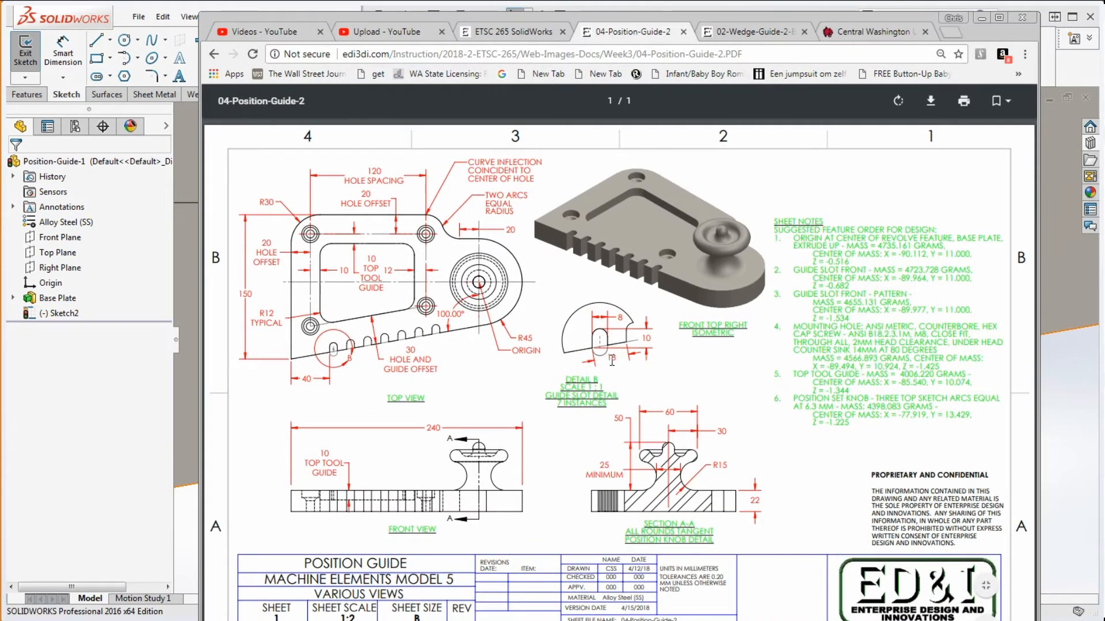
pyautogui.keyDown('ctrl'); pyautogui.scroll(6, 612, 362); pyautogui.keyUp('ctrl')
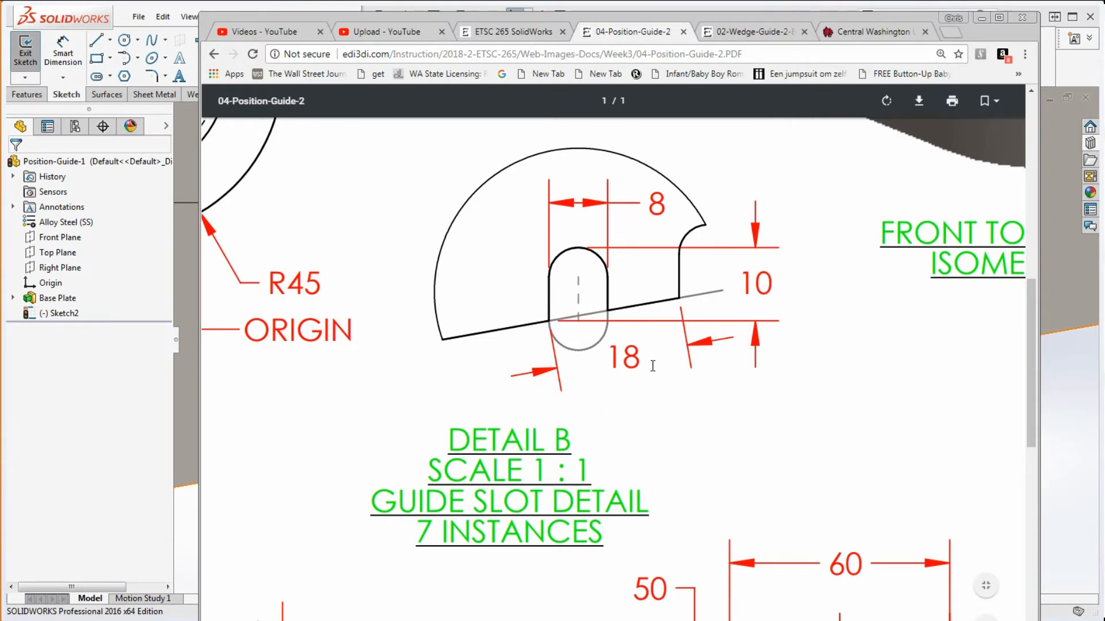
pyautogui.keyDown('ctrl'); pyautogui.scroll(-7, 650, 363); pyautogui.keyUp('ctrl')
pyautogui.keyDown('ctrl'); pyautogui.scroll(1, 651, 357); pyautogui.keyUp('ctrl')
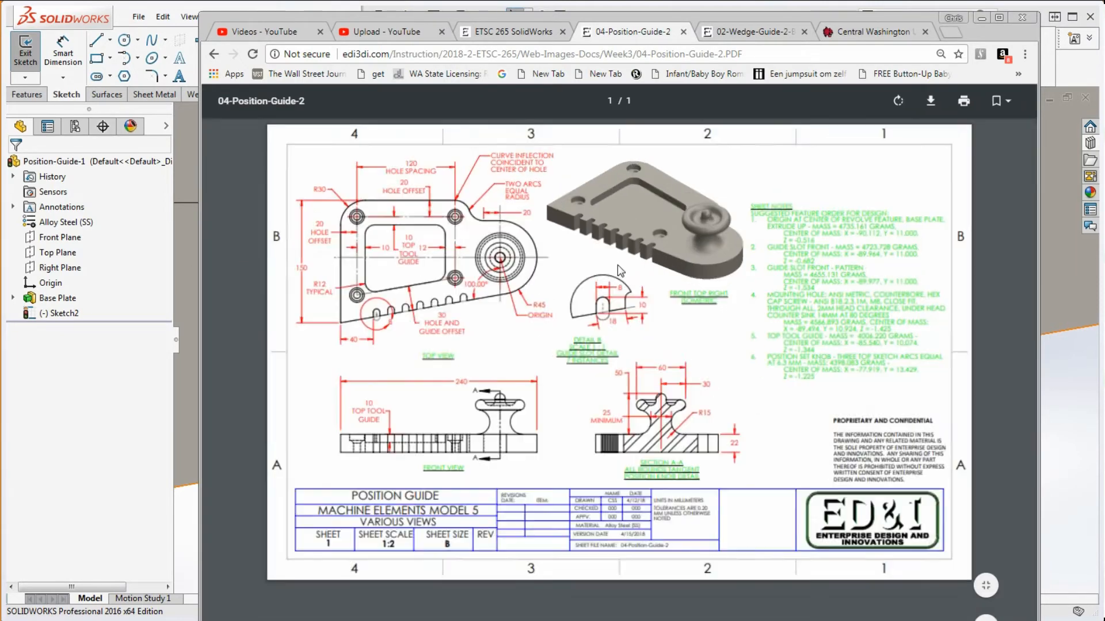
pyautogui.click(982, 18)
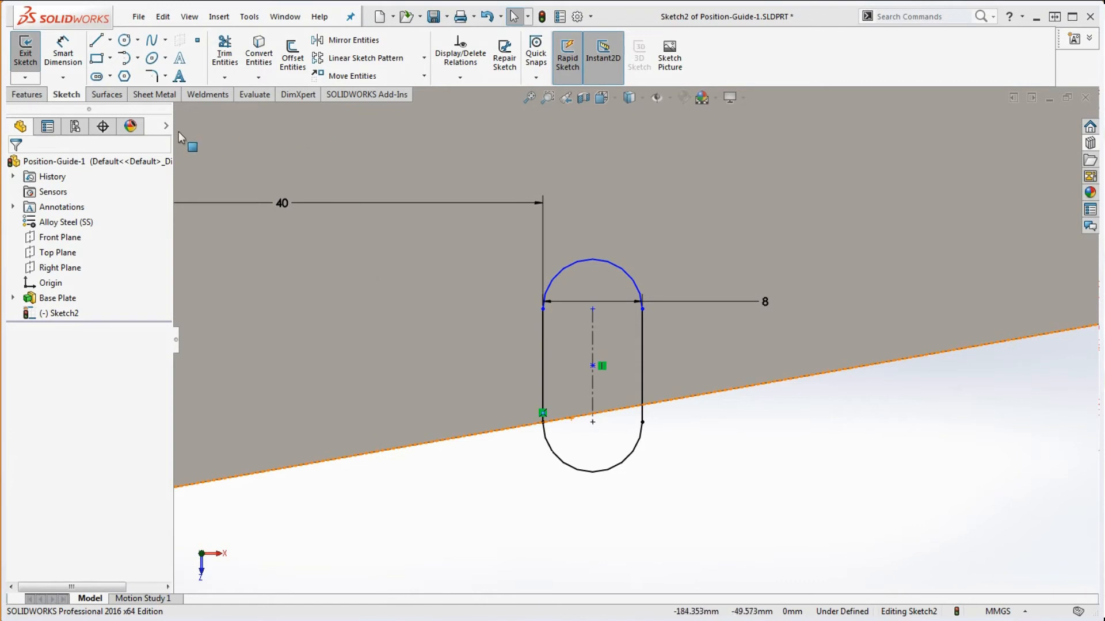
pyautogui.click(75, 50)
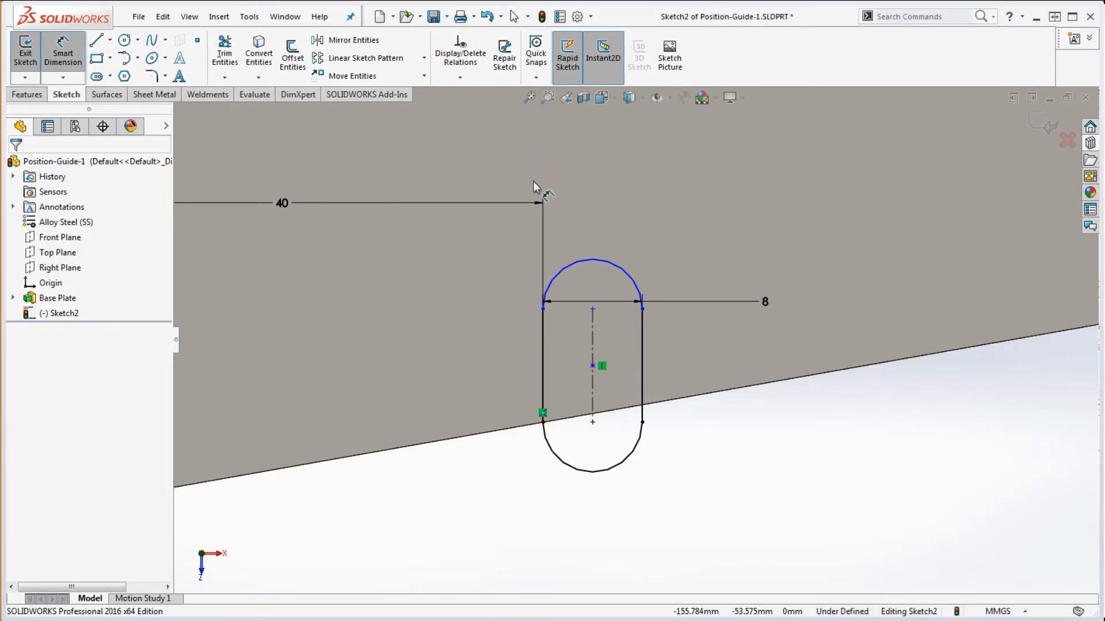
pyautogui.click(627, 271)
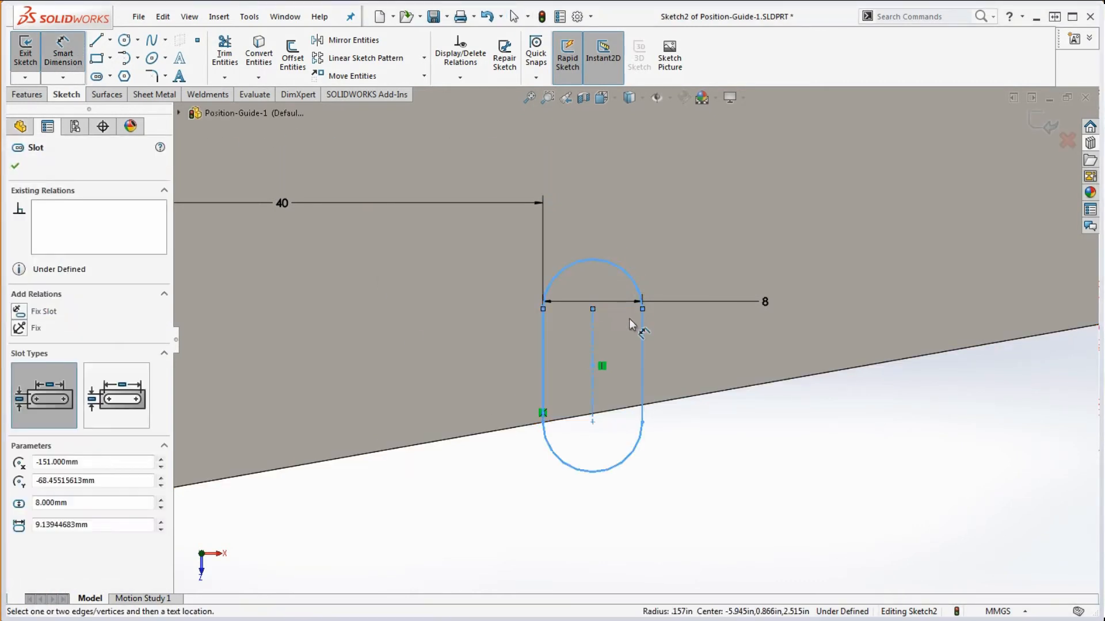
pyautogui.click(542, 422)
pyautogui.click(490, 363)
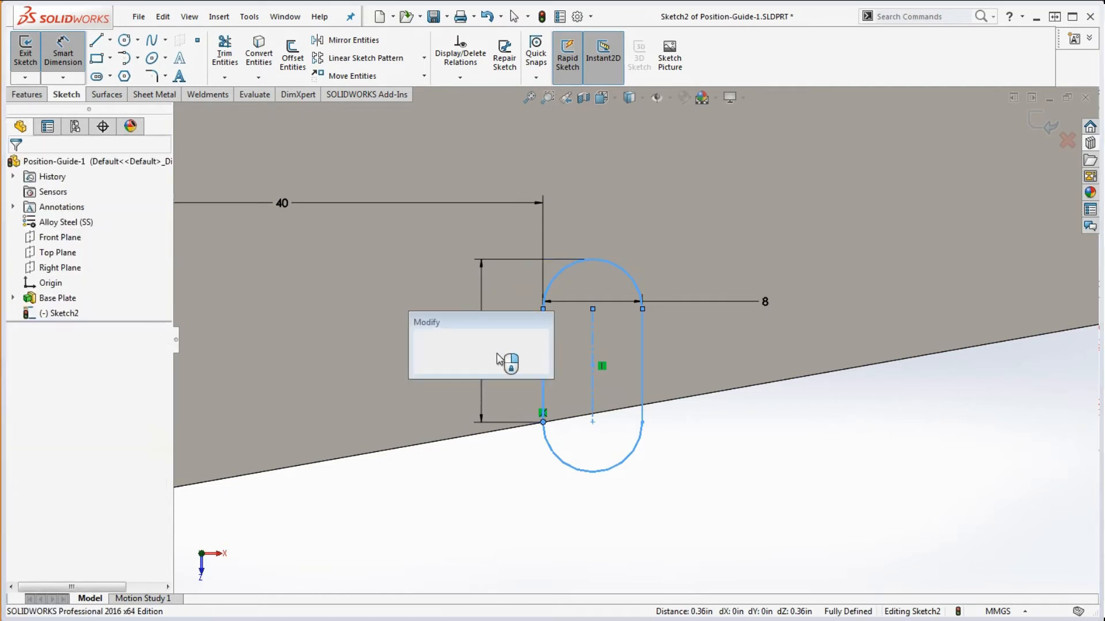
pyautogui.write('10')
pyautogui.press('Return')
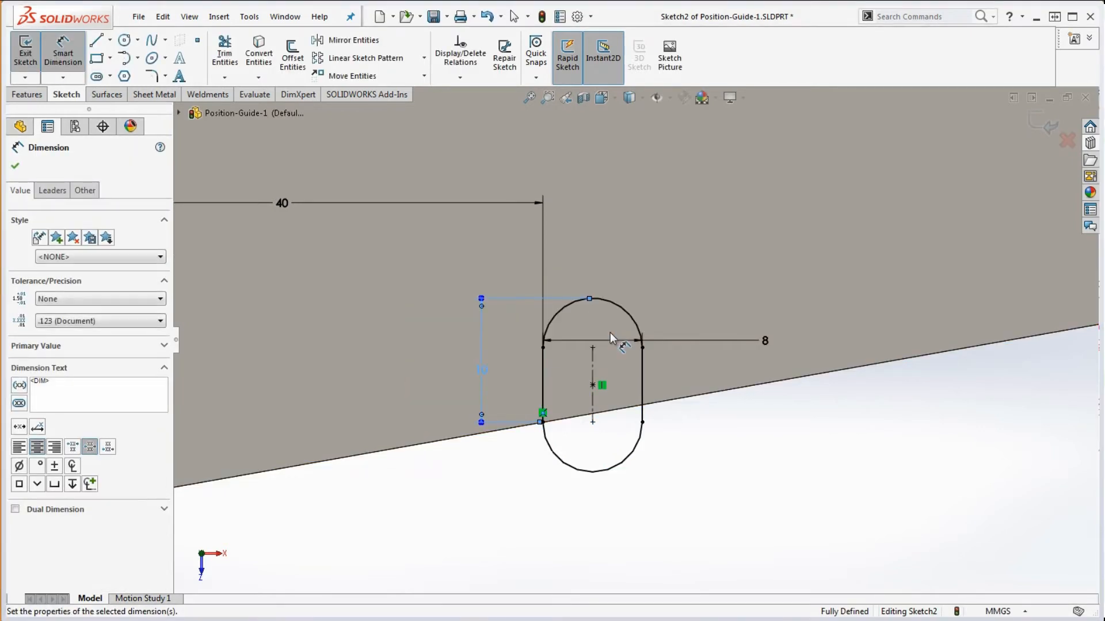
pyautogui.click(797, 461)
pyautogui.scroll(5, 797, 461)
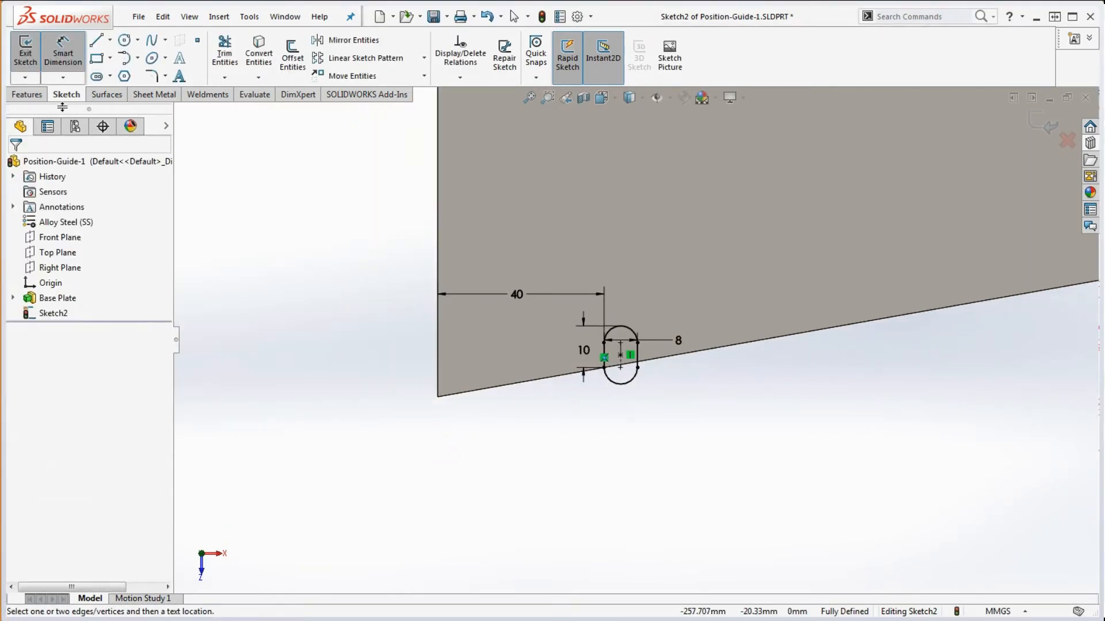
# - Set up an Extruded Cut from the slot sketch with the Through All end condition, directed down through the plate
pyautogui.click(39, 97)
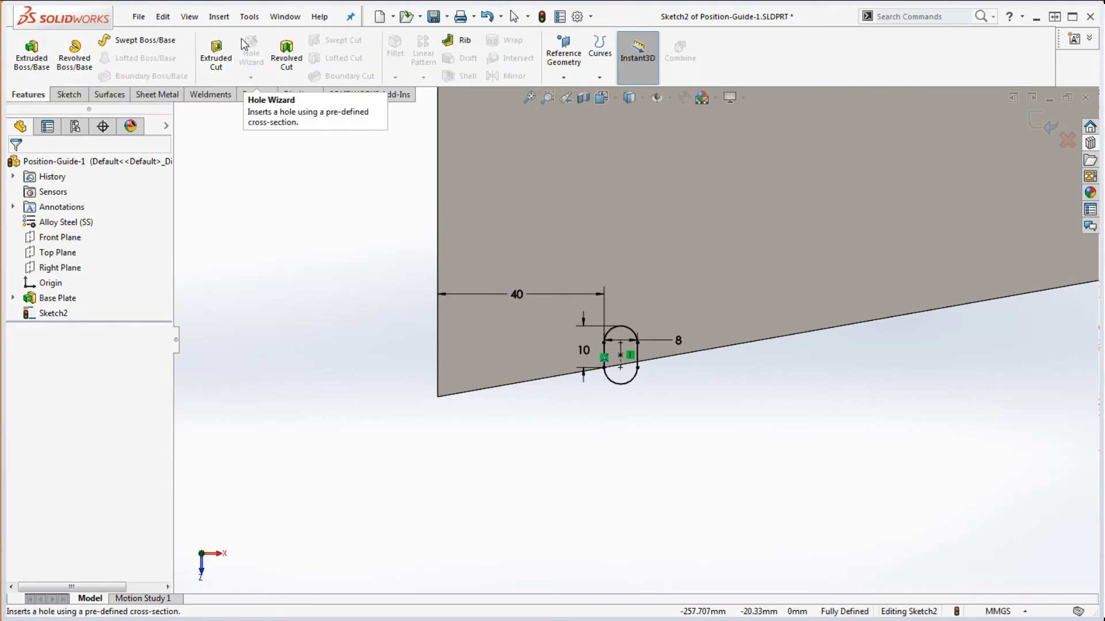
pyautogui.click(218, 53)
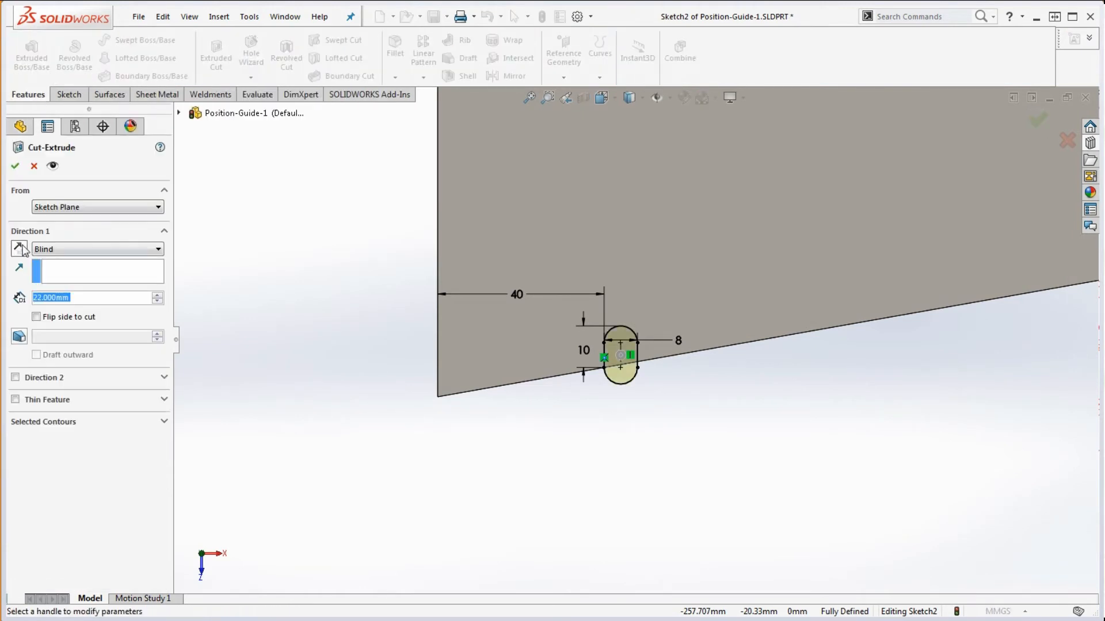
pyautogui.click(46, 254)
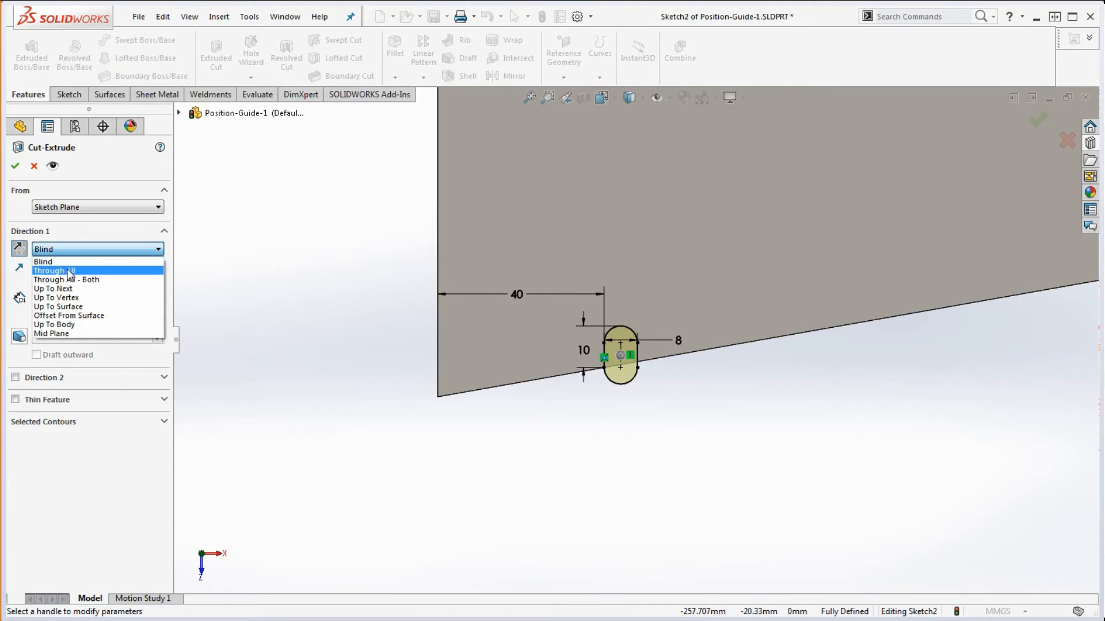
pyautogui.click(55, 266)
pyautogui.click(16, 167)
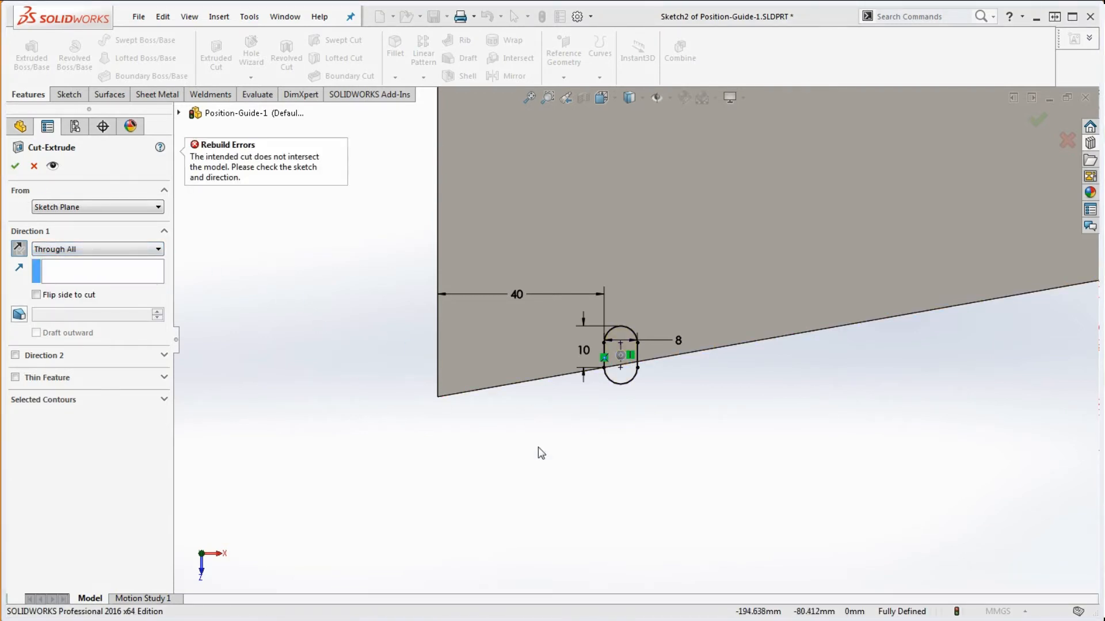
pyautogui.moveTo(538, 451); pyautogui.dragTo(557, 324, button='middle')
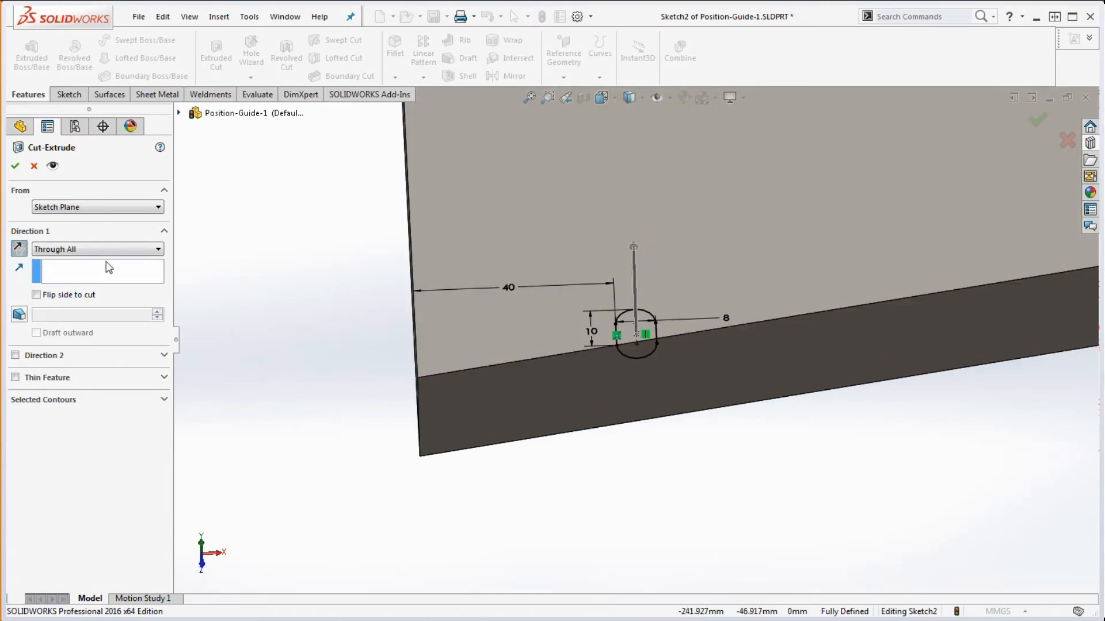
pyautogui.click(19, 250)
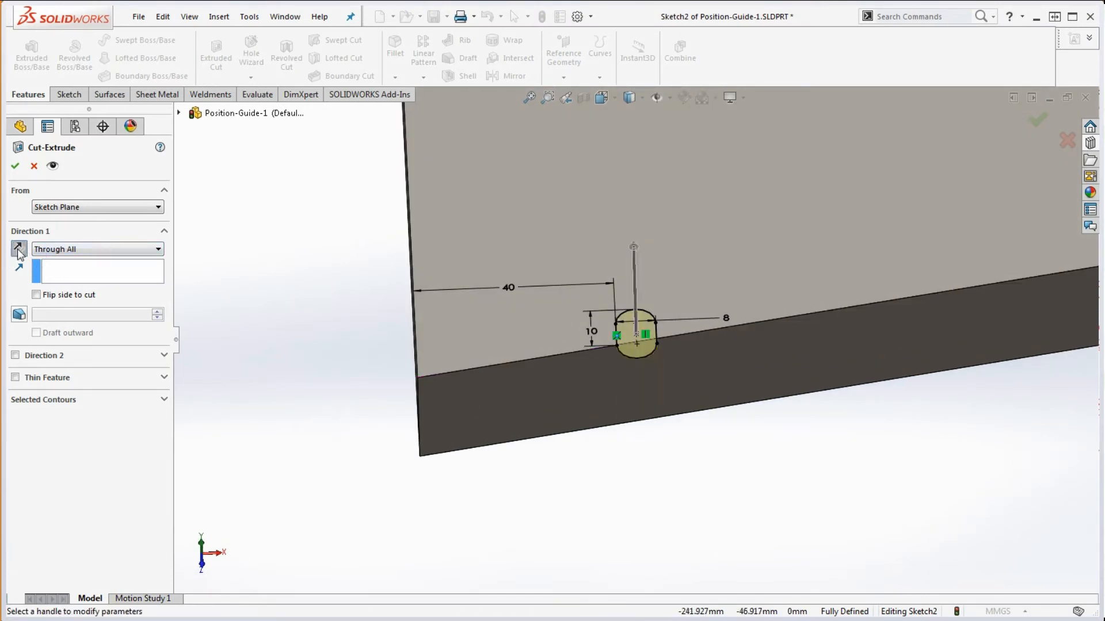
pyautogui.click(19, 250)
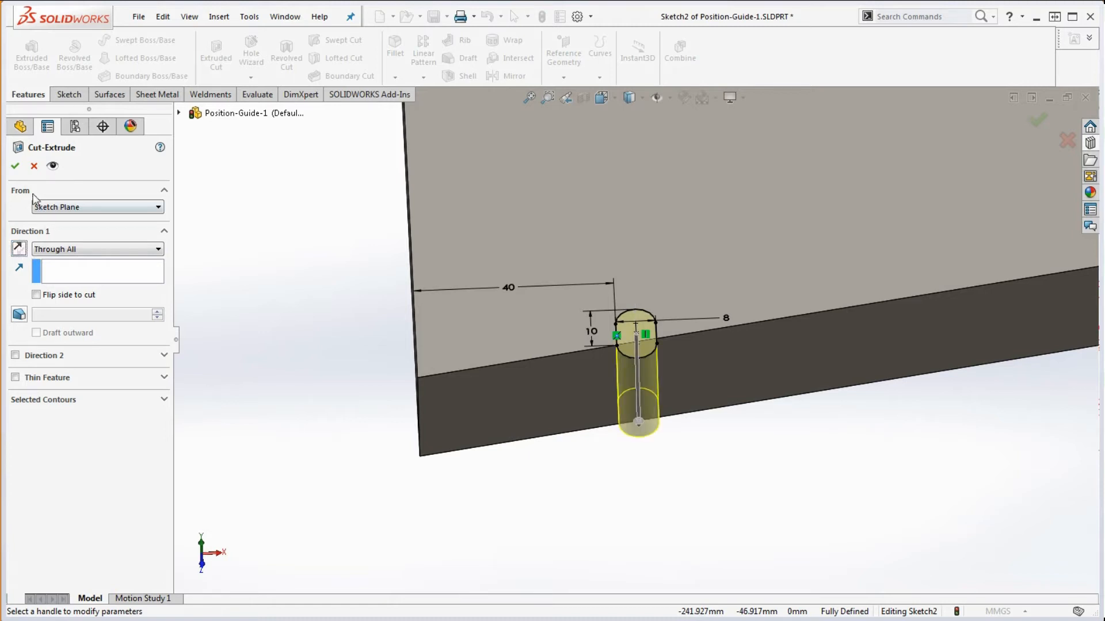
# - Complete the Through All extruded cut of the slot along the plate's slanted front edge
pyautogui.click(15, 166)
pyautogui.click(348, 318)
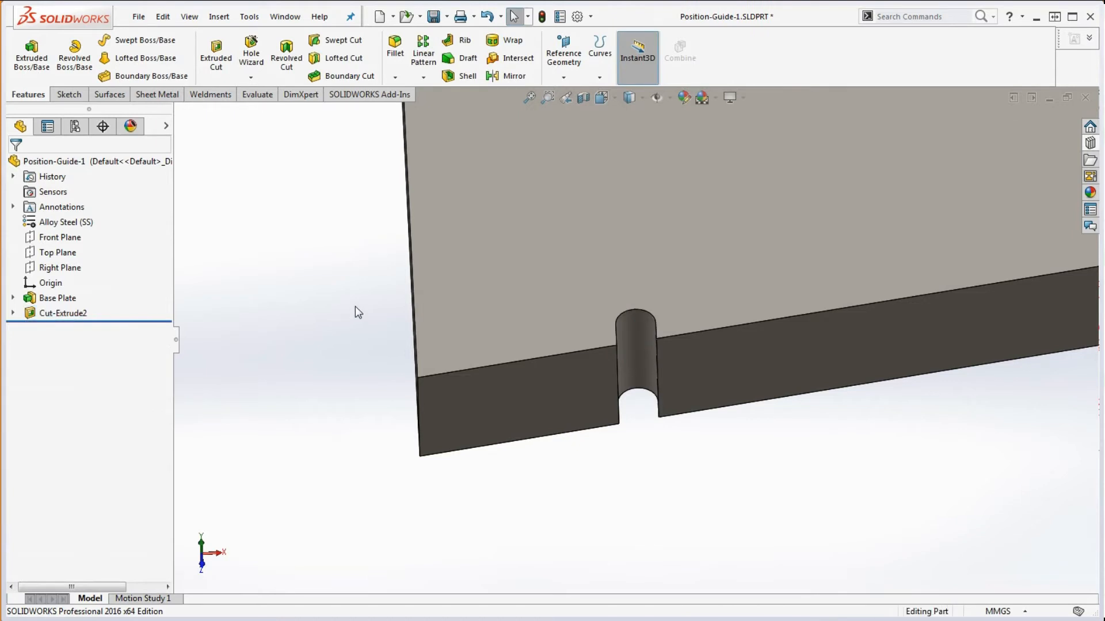
pyautogui.moveTo(358, 310); pyautogui.dragTo(679, 425, button='middle')
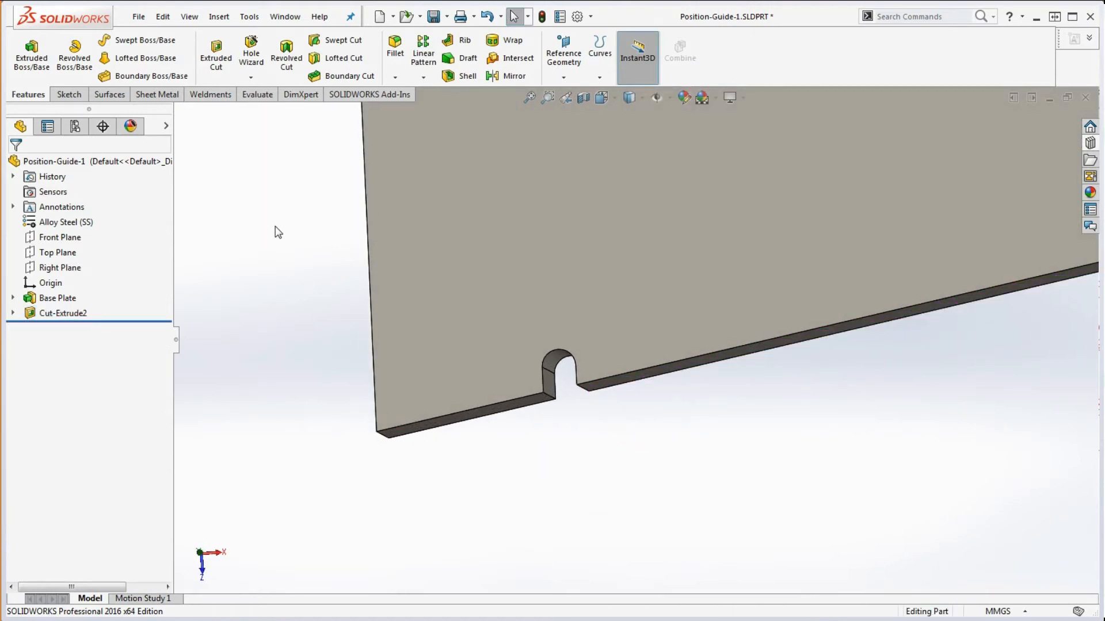
# - Create a linear pattern of the slot cut along the plate's slanted front edge with 18 mm spacing and 7 instances
pyautogui.click(424, 53)
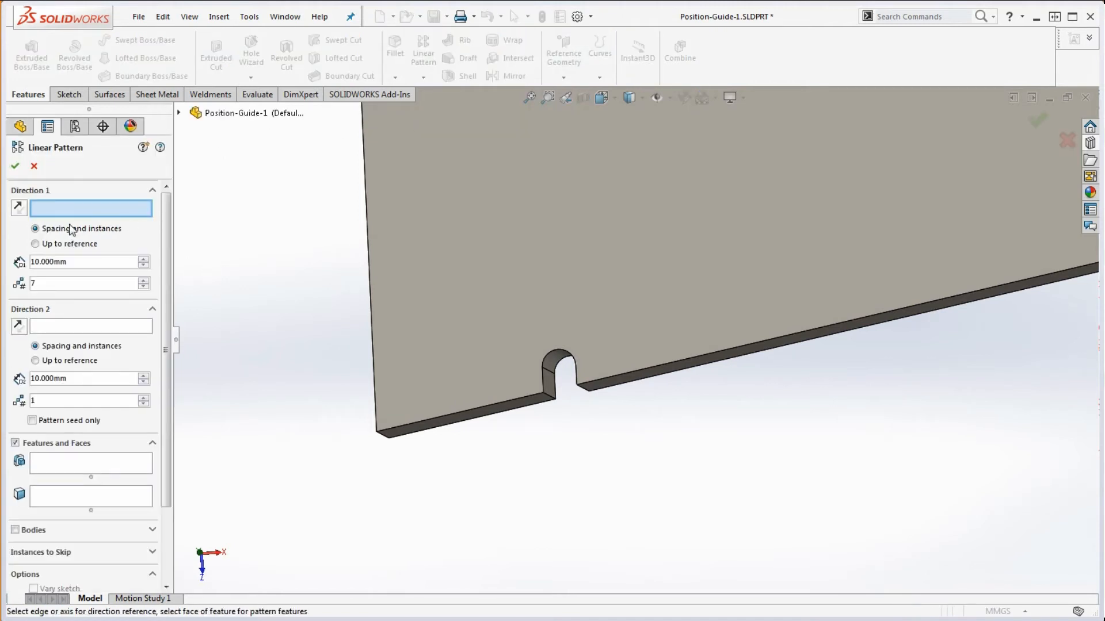
pyautogui.click(664, 366)
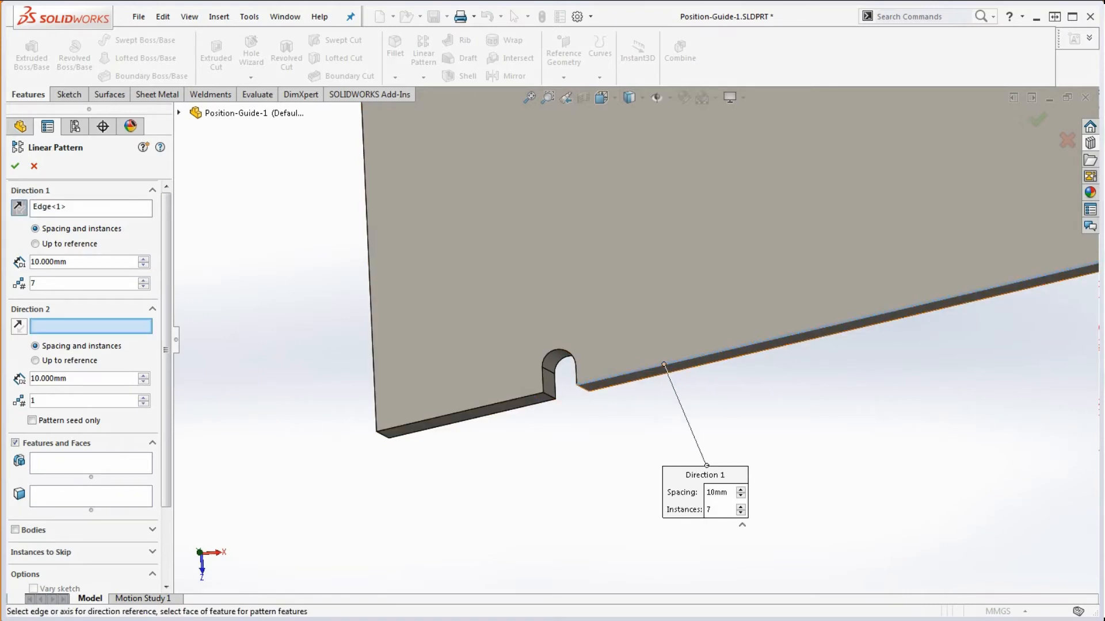
pyautogui.moveTo(1104, 80); pyautogui.dragTo(823, 30)
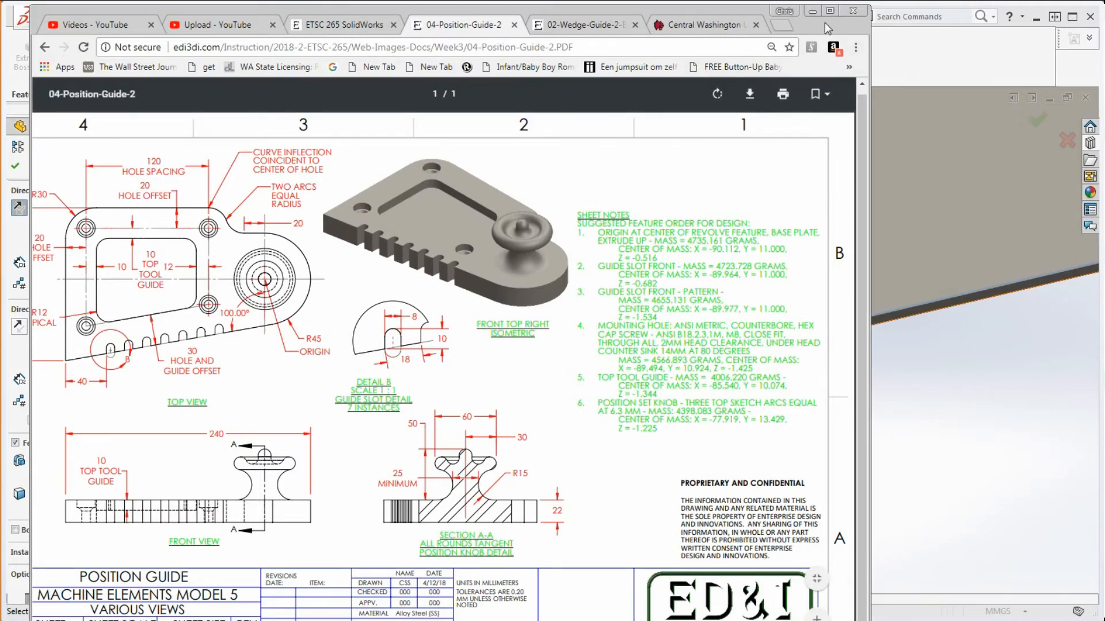
pyautogui.click(811, 11)
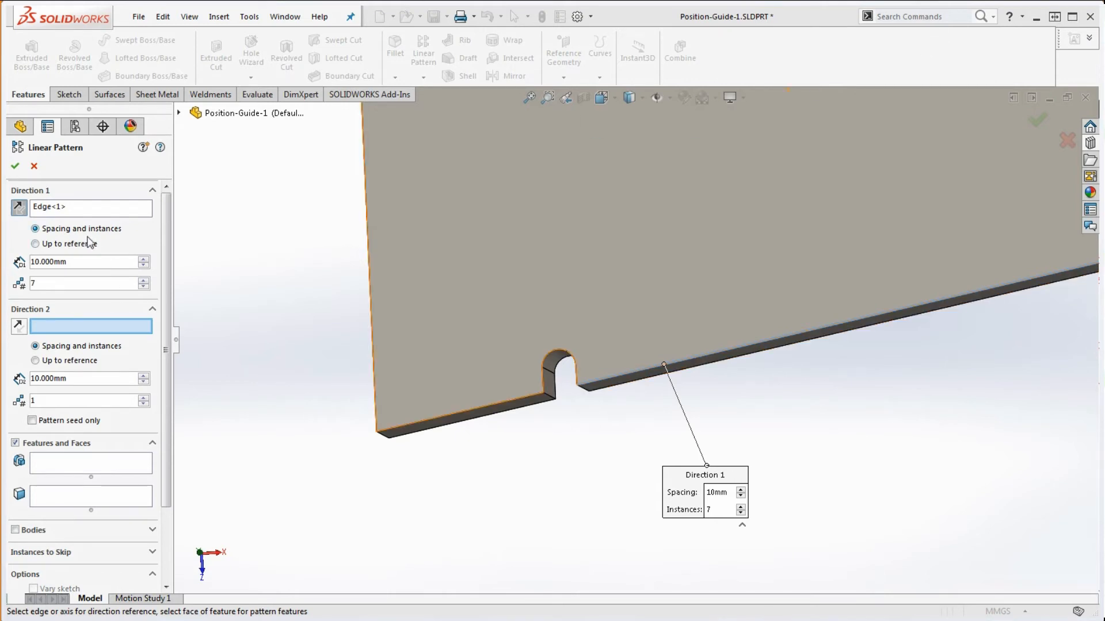
pyautogui.moveTo(87, 262); pyautogui.dragTo(10, 263)
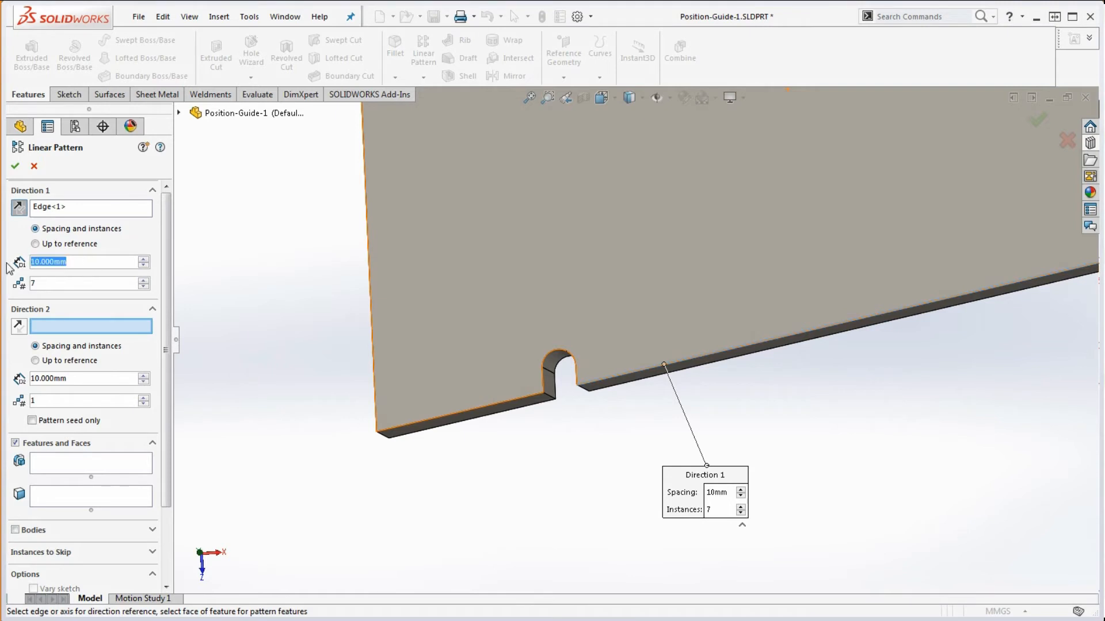
pyautogui.write('18')
pyautogui.click(85, 284)
pyautogui.click(63, 473)
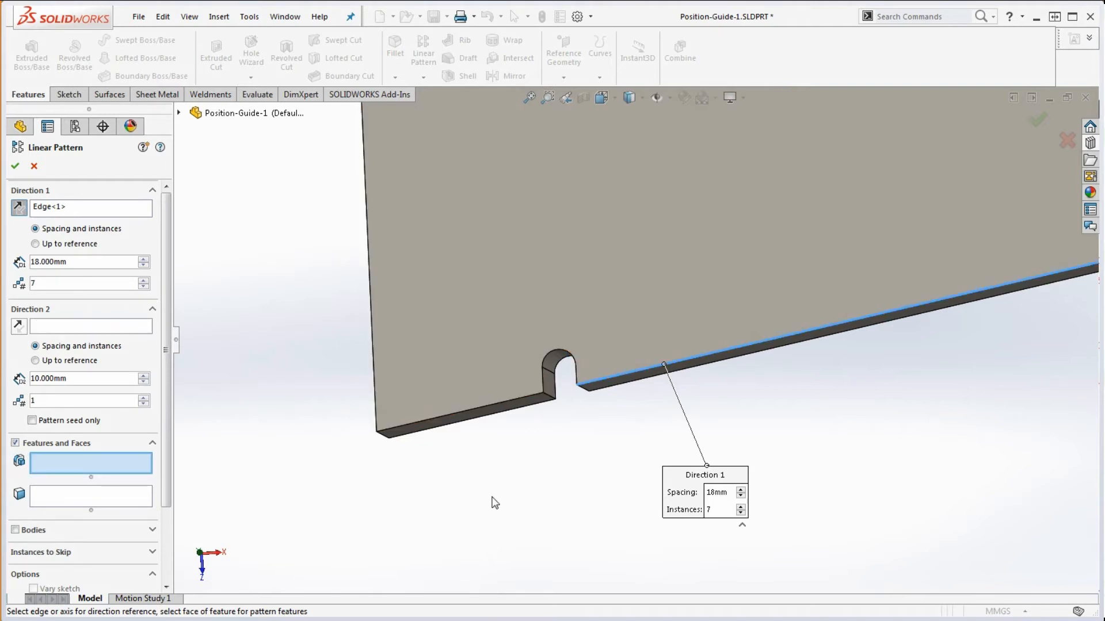
pyautogui.moveTo(493, 503); pyautogui.dragTo(503, 500, button='middle')
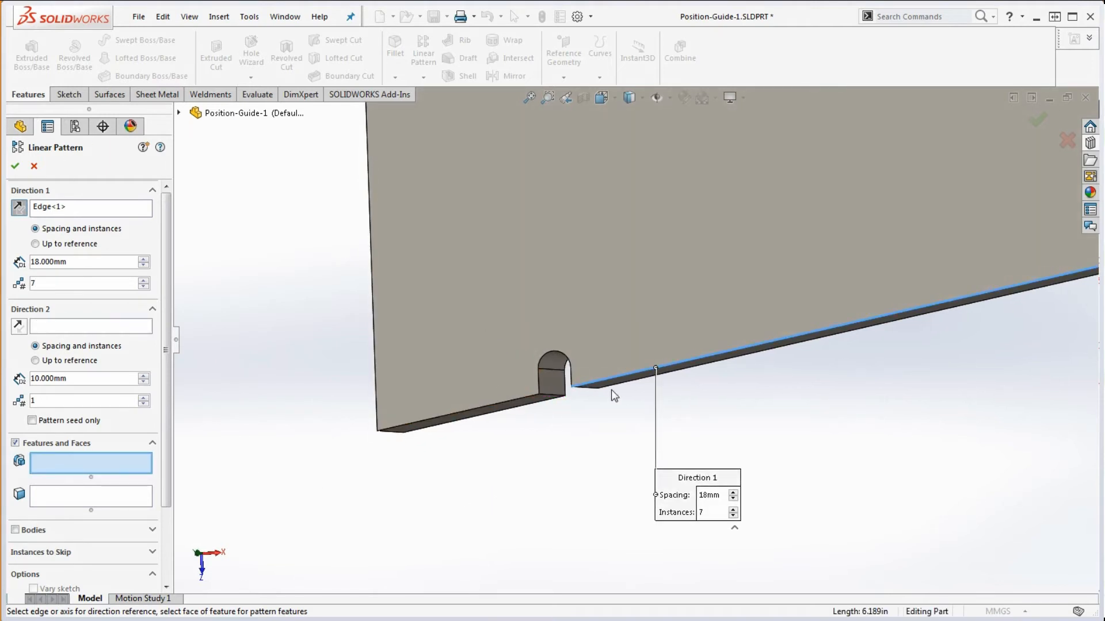
pyautogui.click(553, 384)
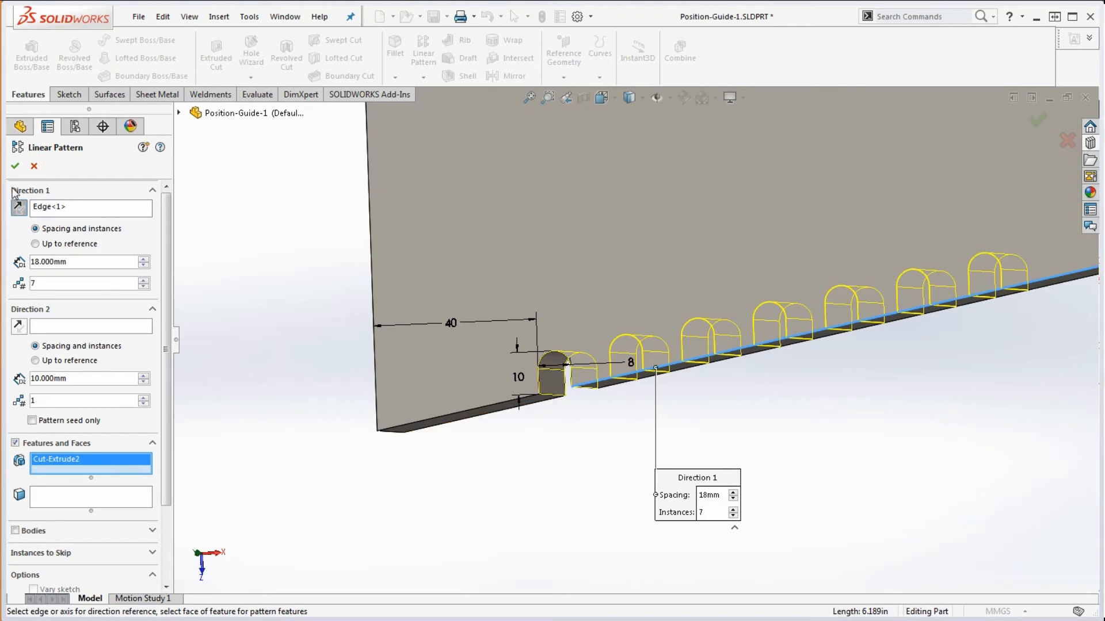
pyautogui.scroll(5, 631, 346)
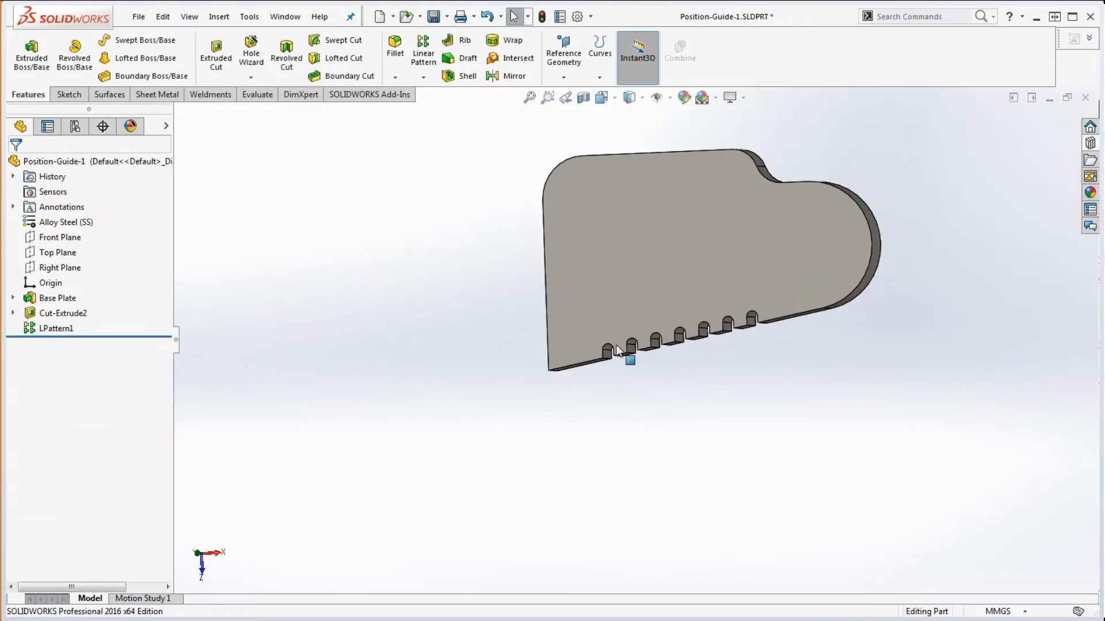
# - Check the part's mass and center of mass against the sheet notes on the position guide drawing
pyautogui.moveTo(629, 355); pyautogui.dragTo(672, 353, button='middle')
pyautogui.scroll(-5, 789, 325)
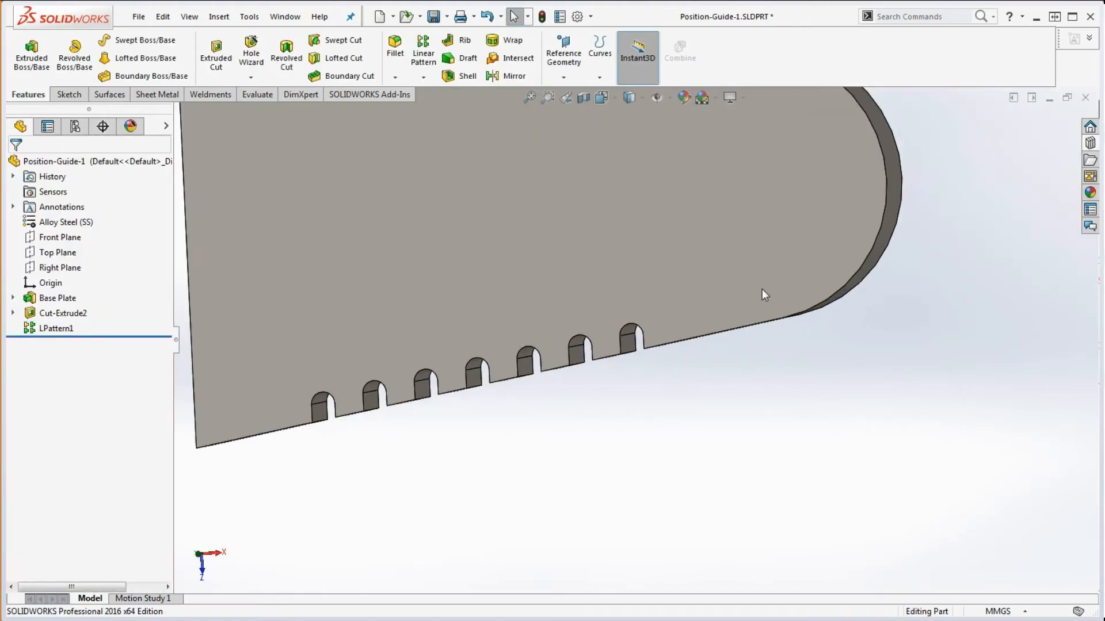
pyautogui.scroll(3, 762, 289)
pyautogui.scroll(-1, 701, 192)
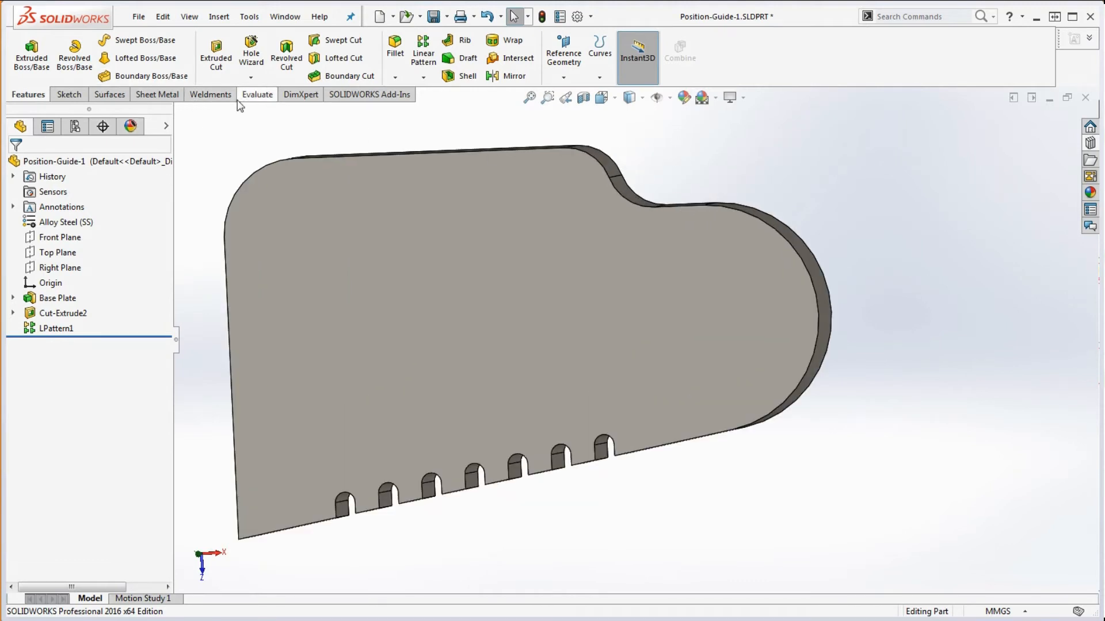
pyautogui.click(257, 94)
pyautogui.click(118, 62)
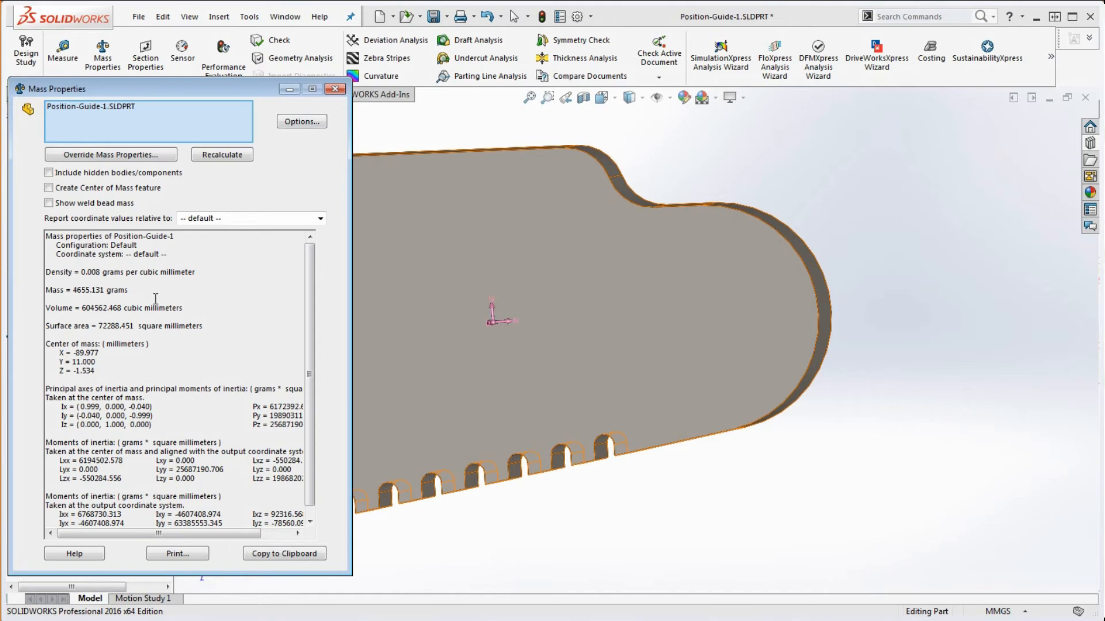
pyautogui.hotkey('alt', 'Tab')
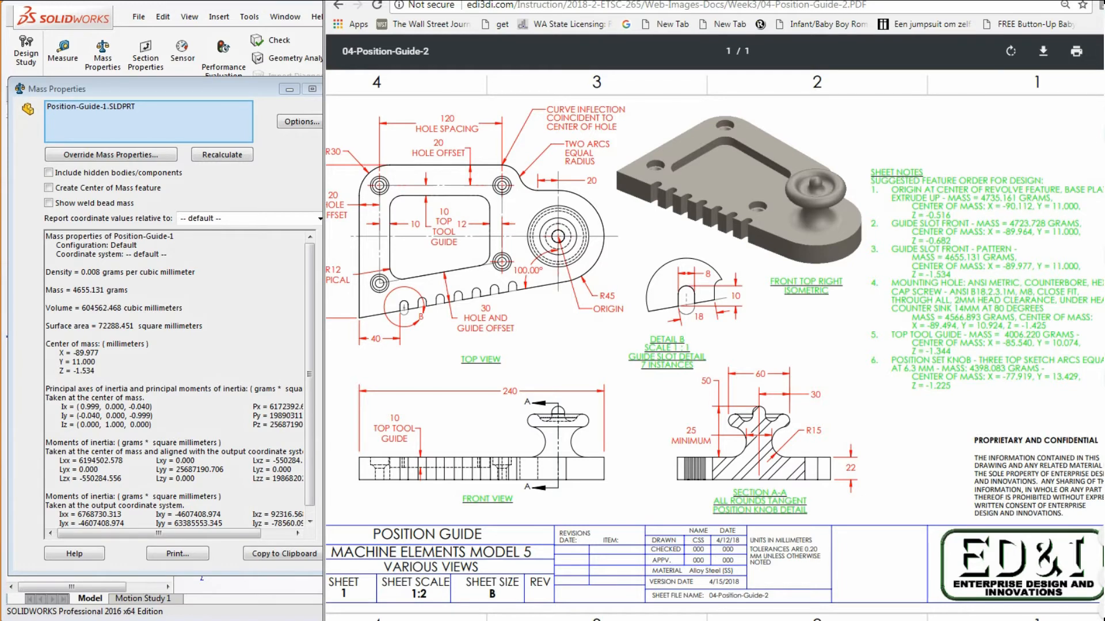
pyautogui.hotkey('alt', 'Tab')
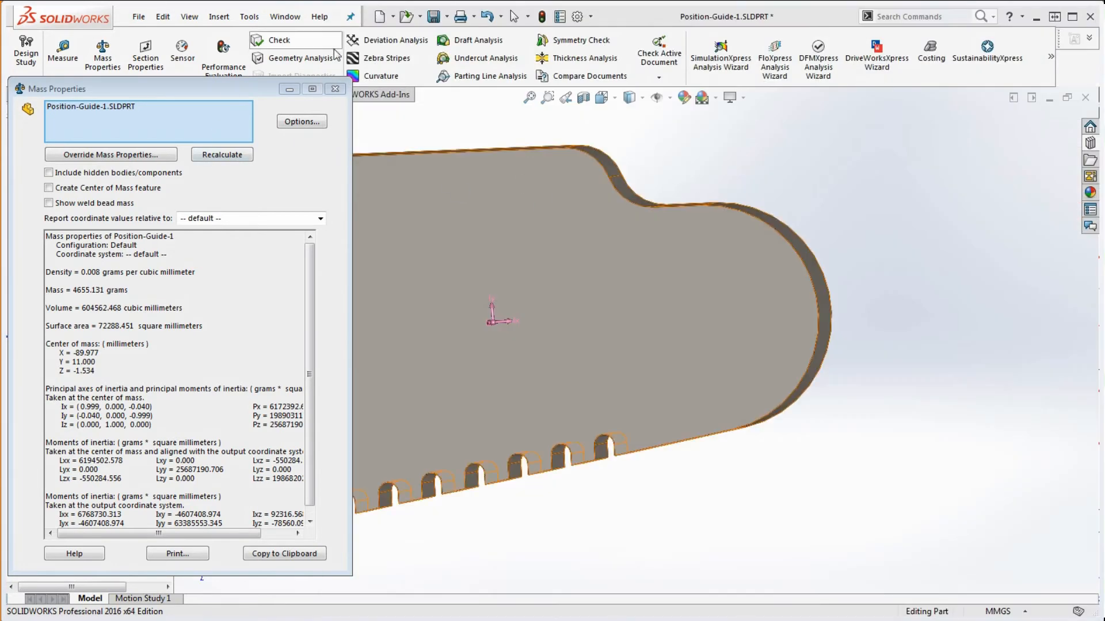
pyautogui.click(337, 90)
pyautogui.scroll(4, 753, 223)
pyautogui.scroll(-2, 606, 348)
pyautogui.moveTo(605, 347)
pyautogui.mouseDown(button='middle')
pyautogui.moveTo(622, 338)
pyautogui.moveTo(614, 326)
pyautogui.moveTo(614, 341)
pyautogui.mouseUp(button='middle')
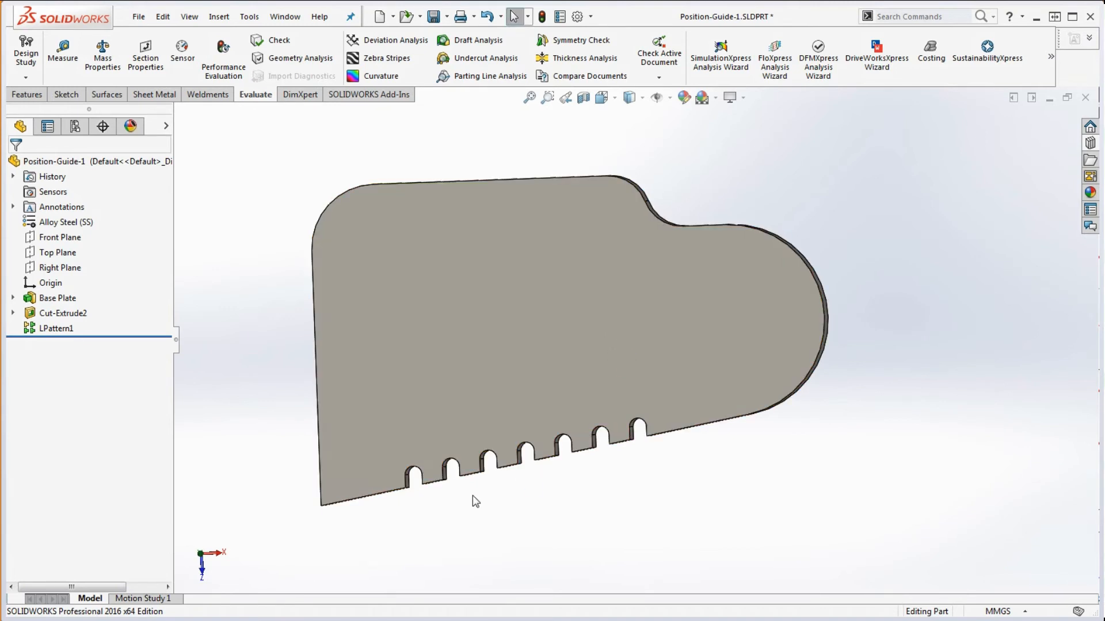
pyautogui.scroll(-2, 475, 494)
pyautogui.scroll(3, 518, 403)
pyautogui.scroll(-2, 538, 371)
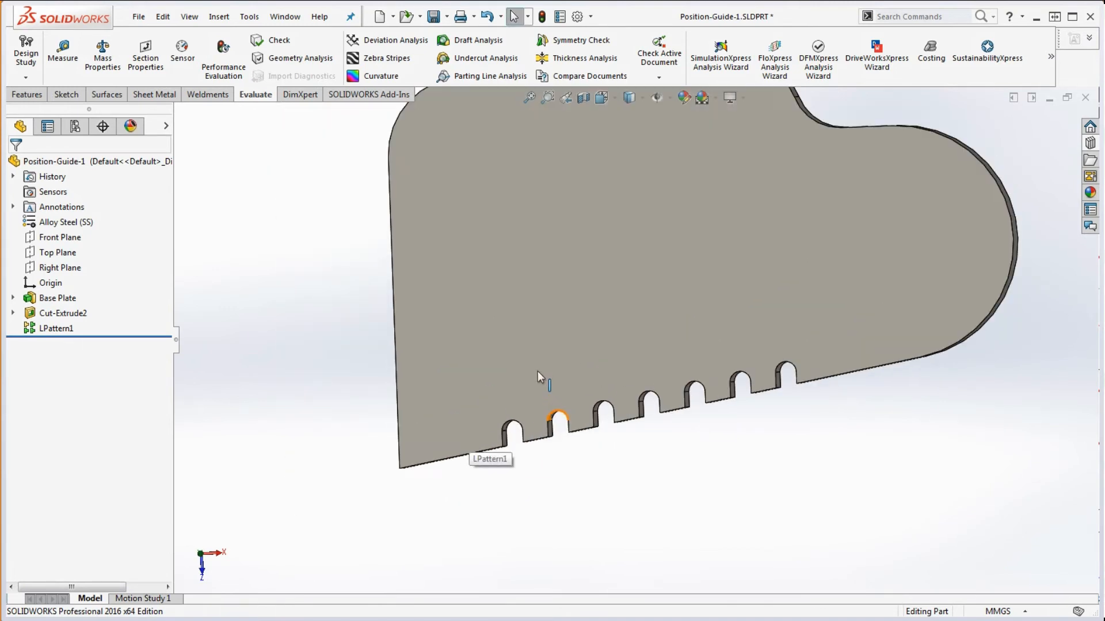
pyautogui.scroll(1, 607, 424)
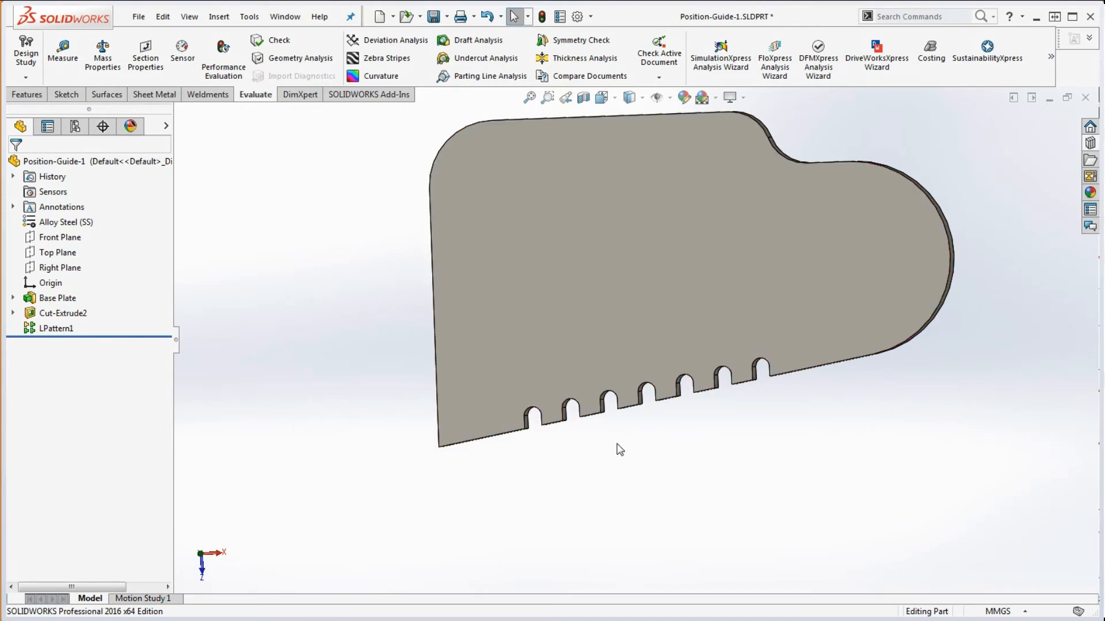
pyautogui.scroll(1, 710, 451)
pyautogui.scroll(-3, 686, 289)
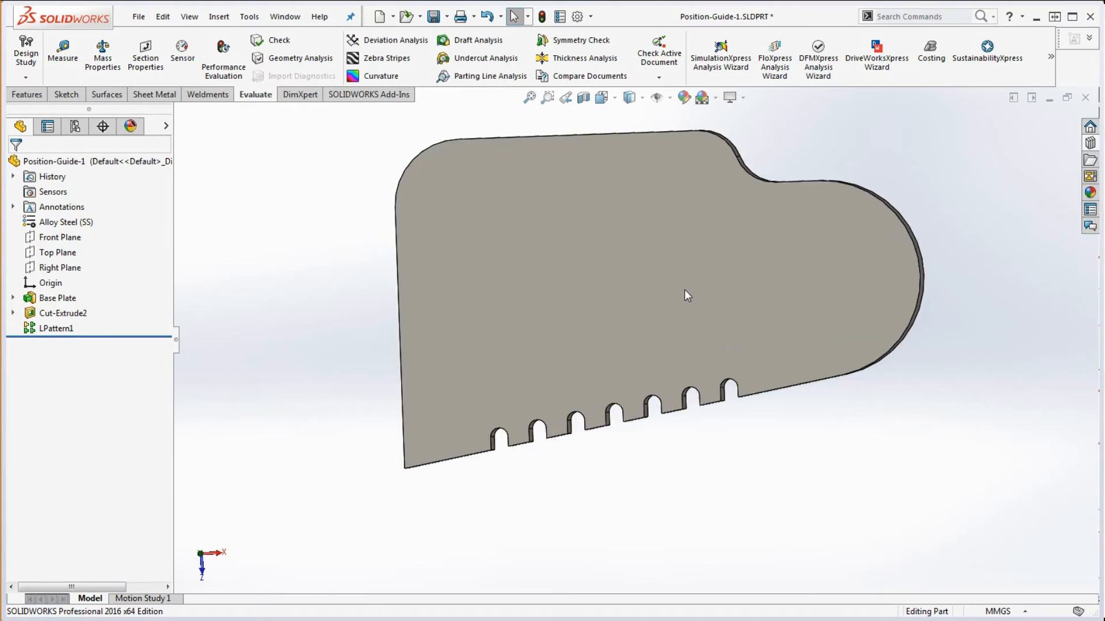
pyautogui.scroll(1, 690, 282)
pyautogui.scroll(-1, 701, 218)
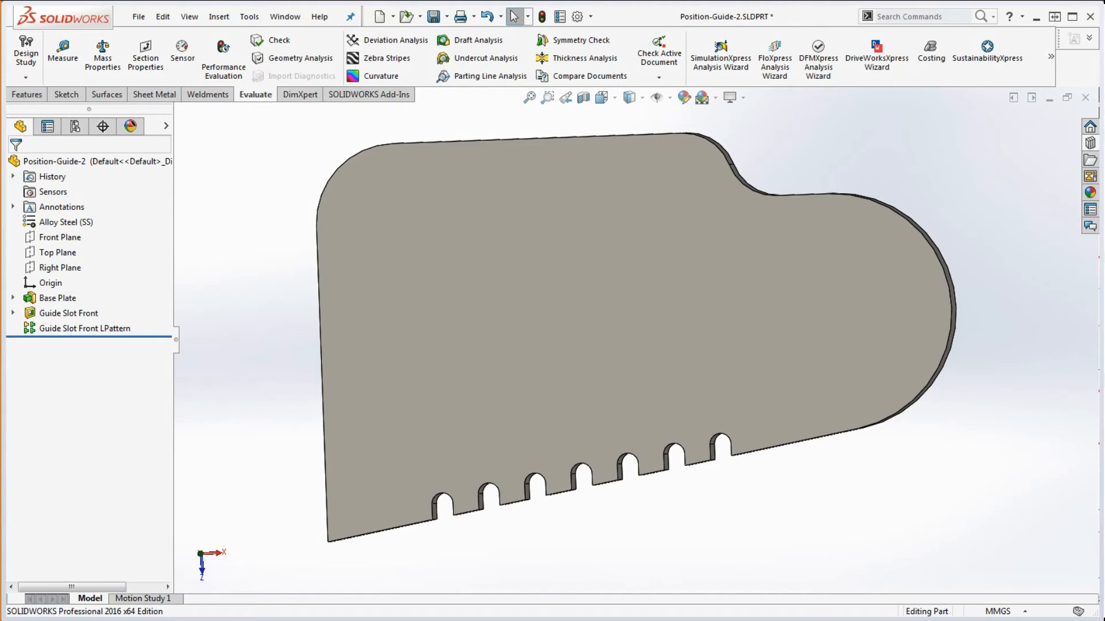
# - Consult the drawing for the mounting holes, then with the Hole Wizard started show Sketch1 of the Base Plate
pyautogui.moveTo(1104, 58); pyautogui.dragTo(876, 0)
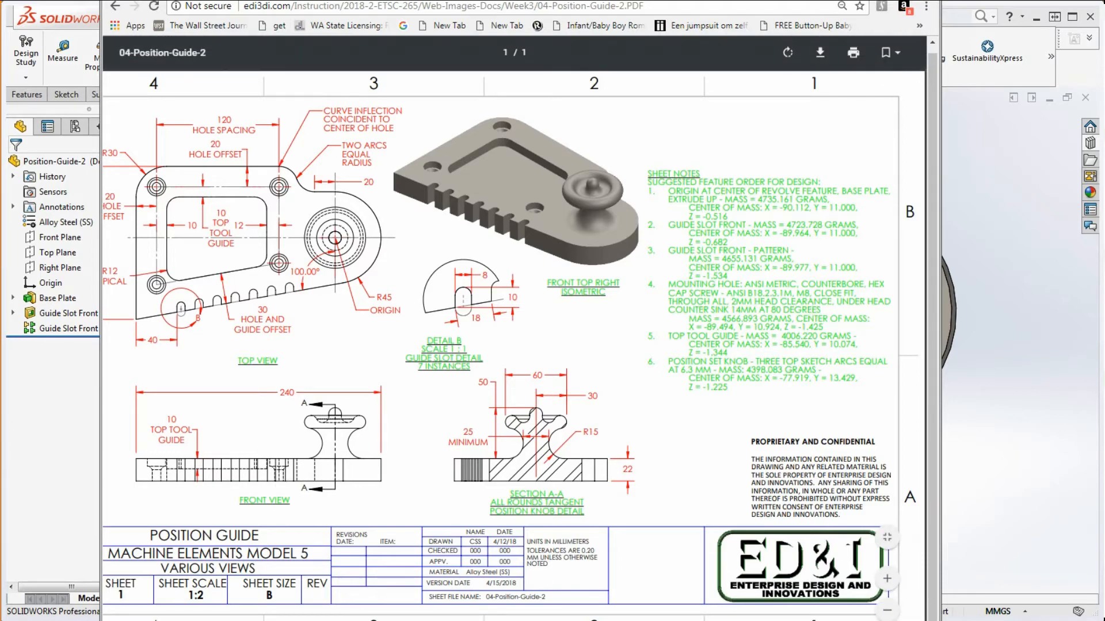
pyautogui.moveTo(576, 2); pyautogui.dragTo(1104, 23)
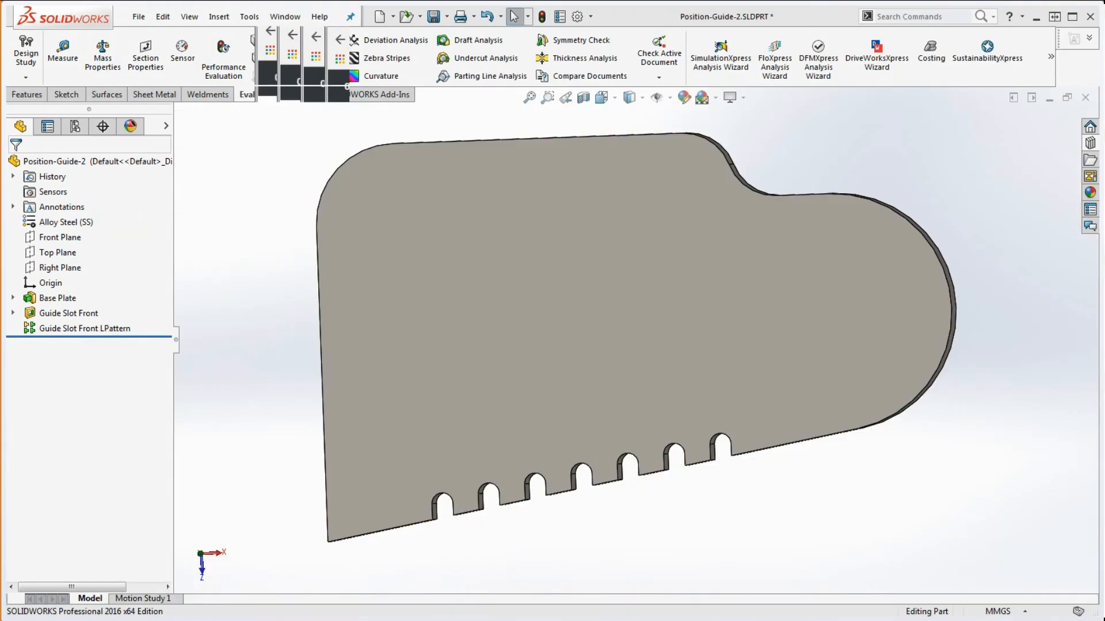
pyautogui.click(32, 96)
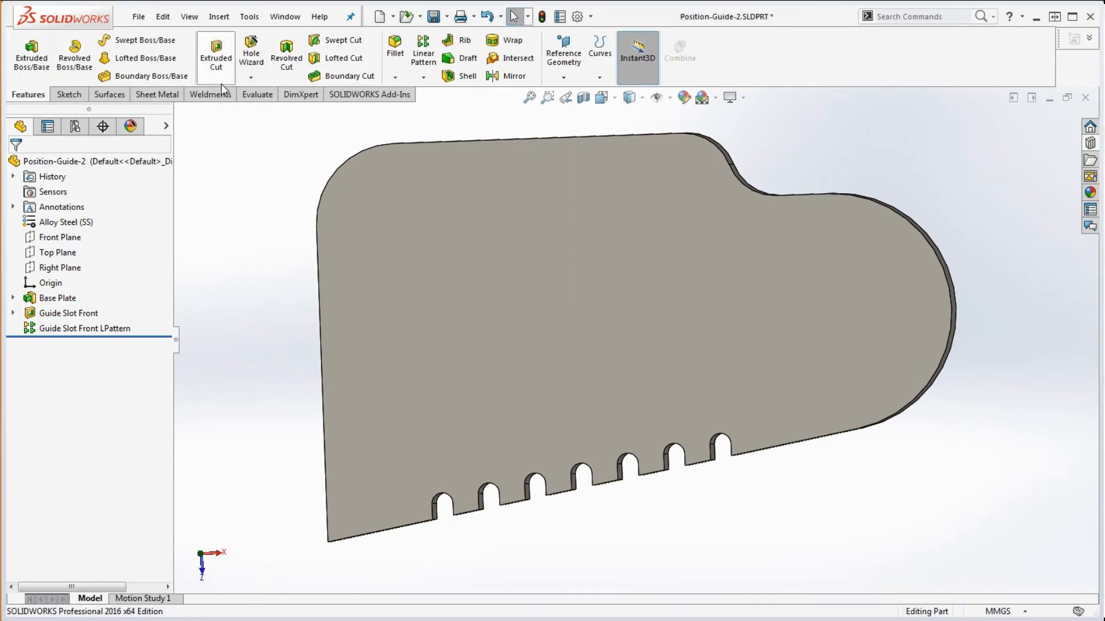
pyautogui.click(256, 63)
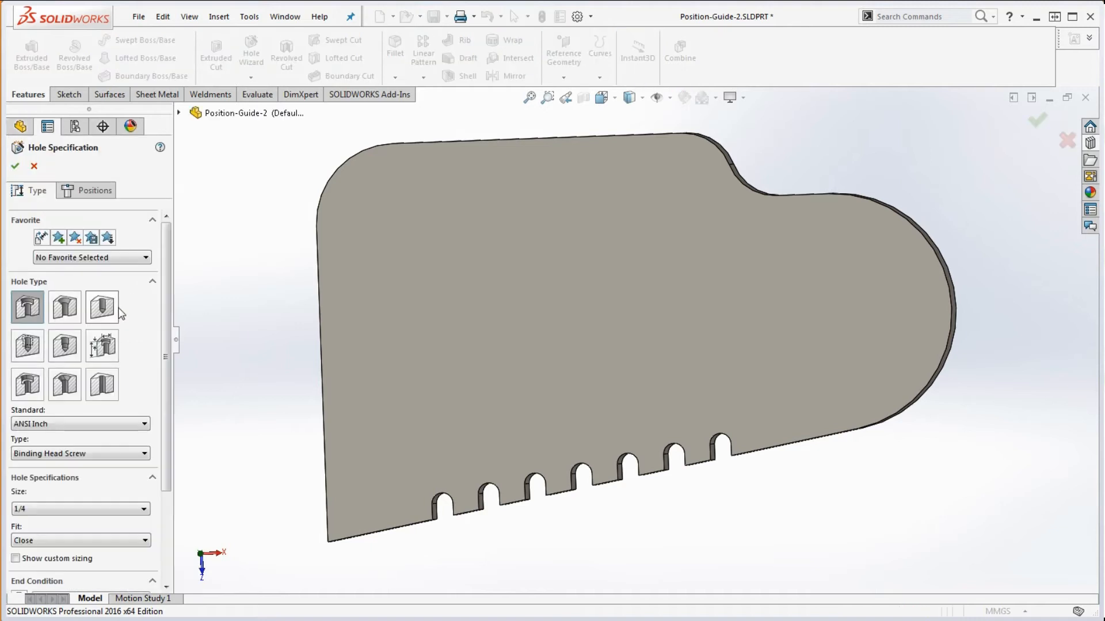
pyautogui.click(179, 113)
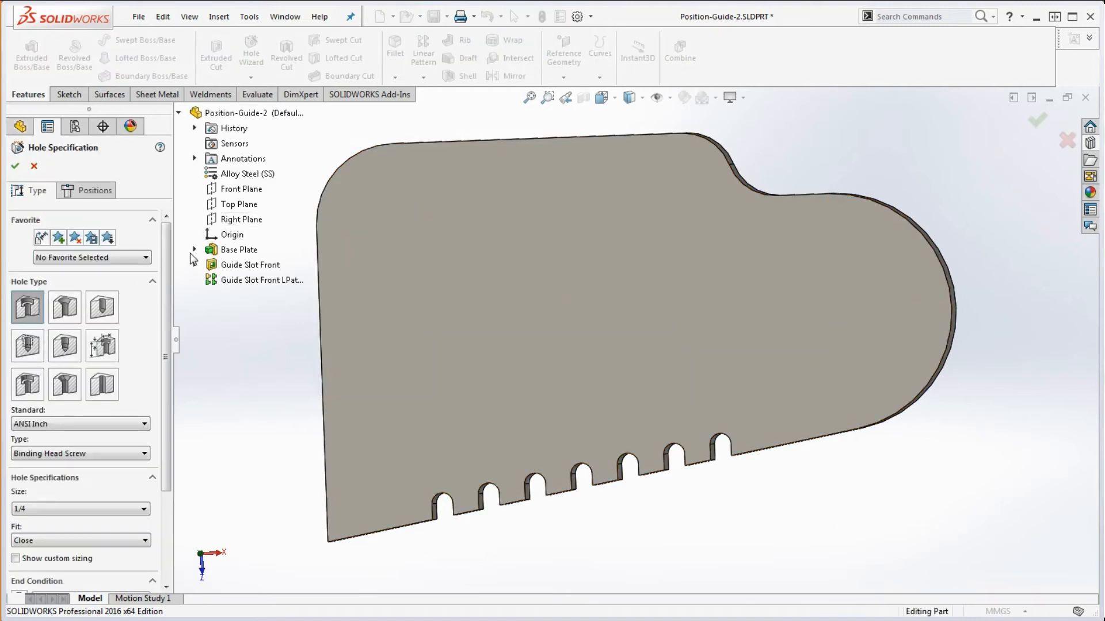
pyautogui.click(195, 250)
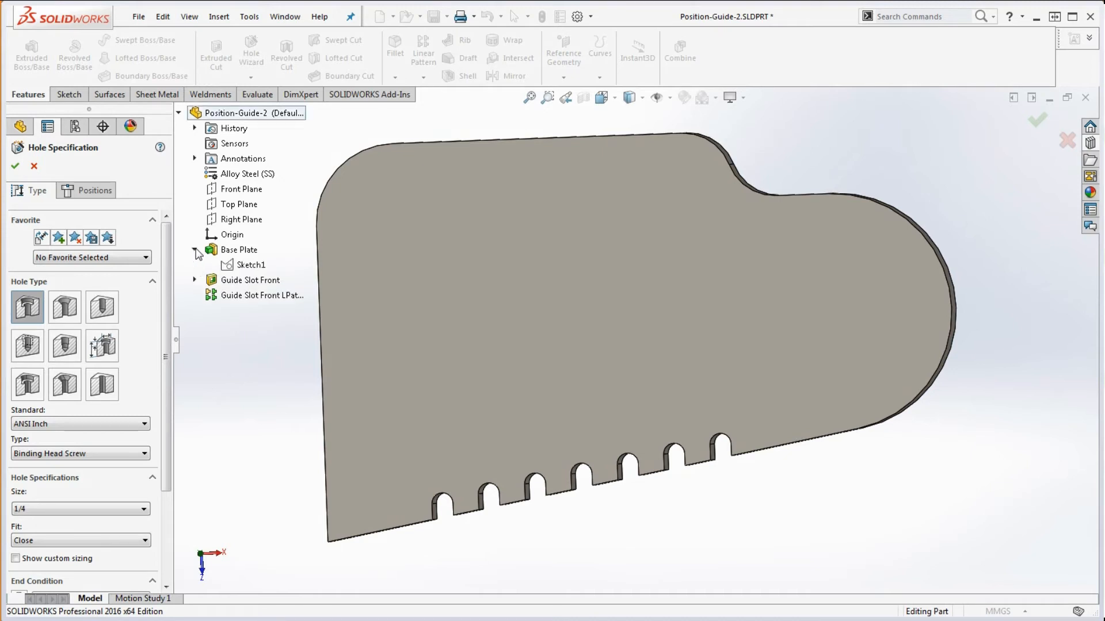
pyautogui.rightClick(249, 267)
pyautogui.click(277, 292)
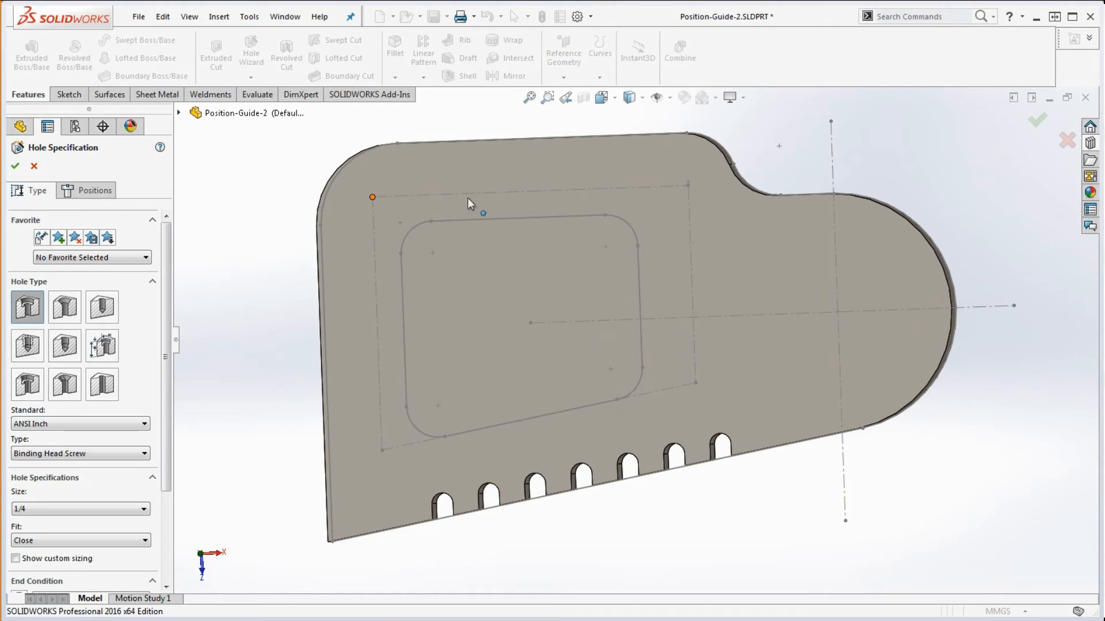
pyautogui.click(688, 183)
pyautogui.moveTo(527, 528); pyautogui.dragTo(658, 515, button='middle')
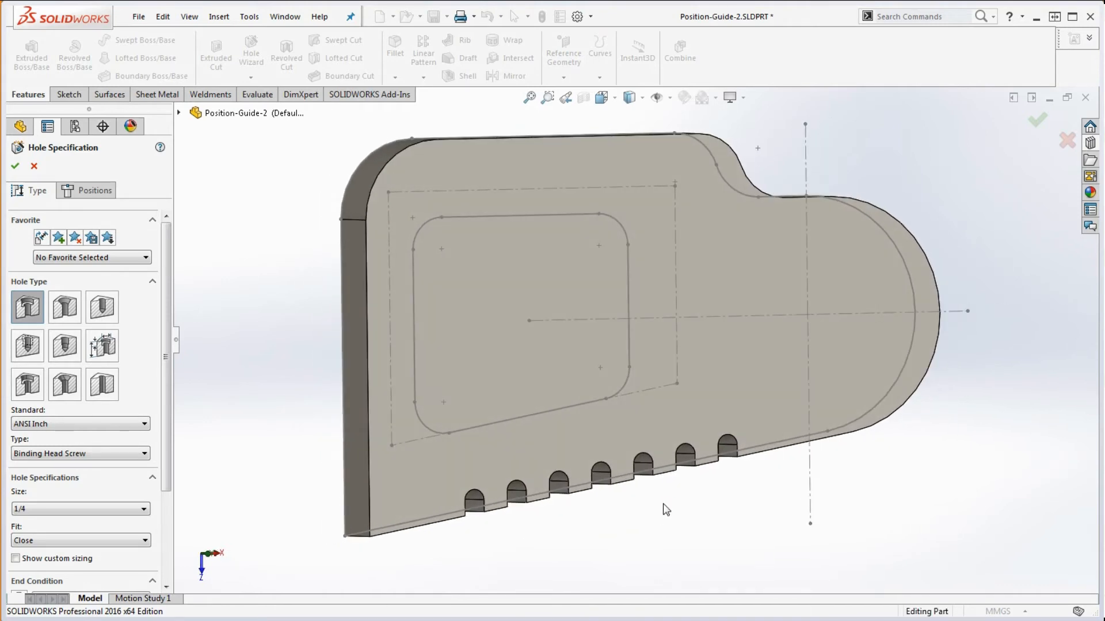
pyautogui.hotkey('ctrl', '8')
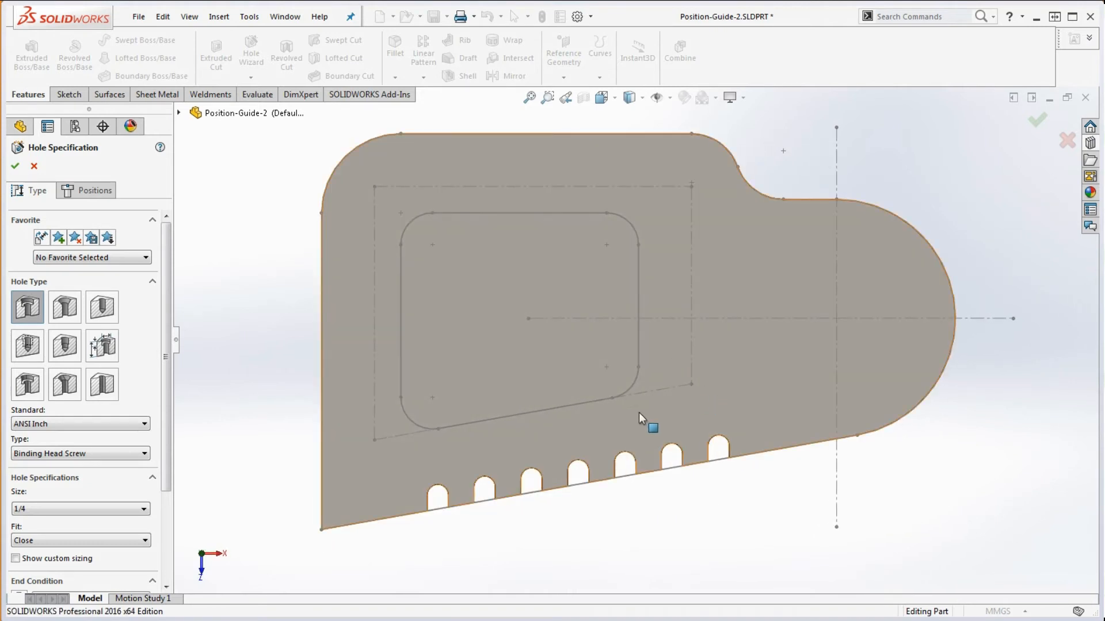
# - Specify the counterbored hole as ANSI Metric, Hex Cap Screw - ANSI B18.2.3.1M, size M8
pyautogui.click(41, 426)
pyautogui.click(65, 435)
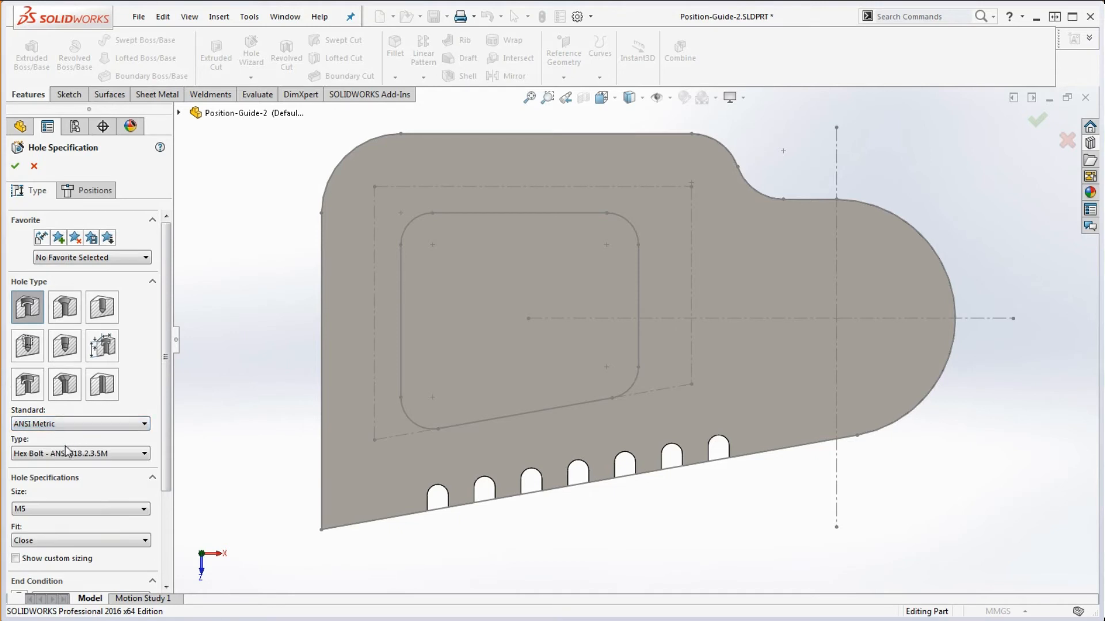
pyautogui.click(66, 453)
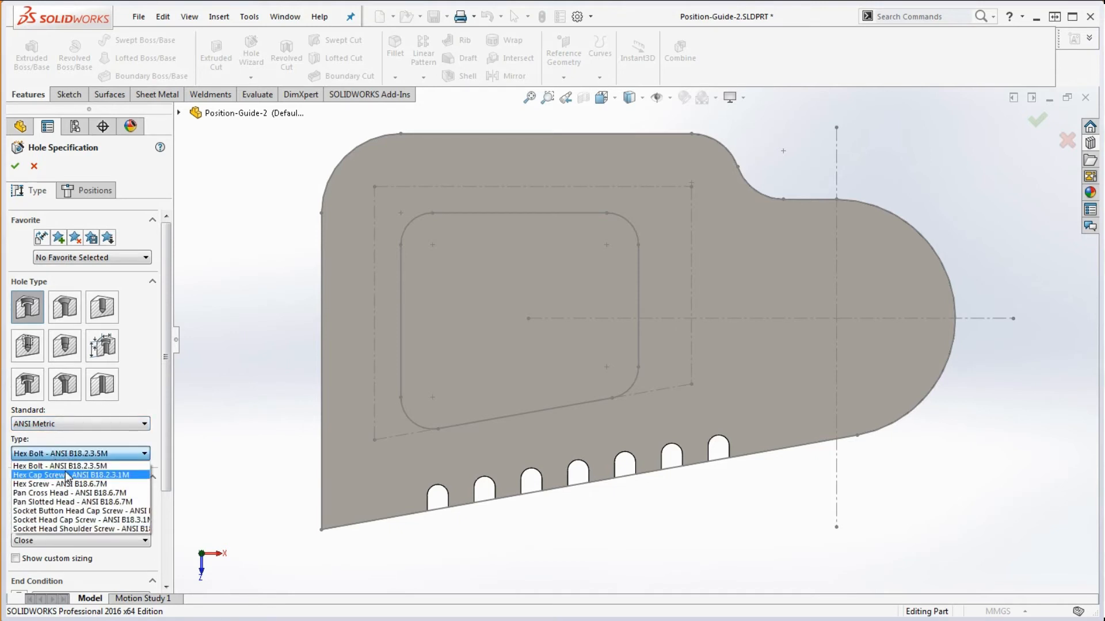
pyautogui.click(68, 477)
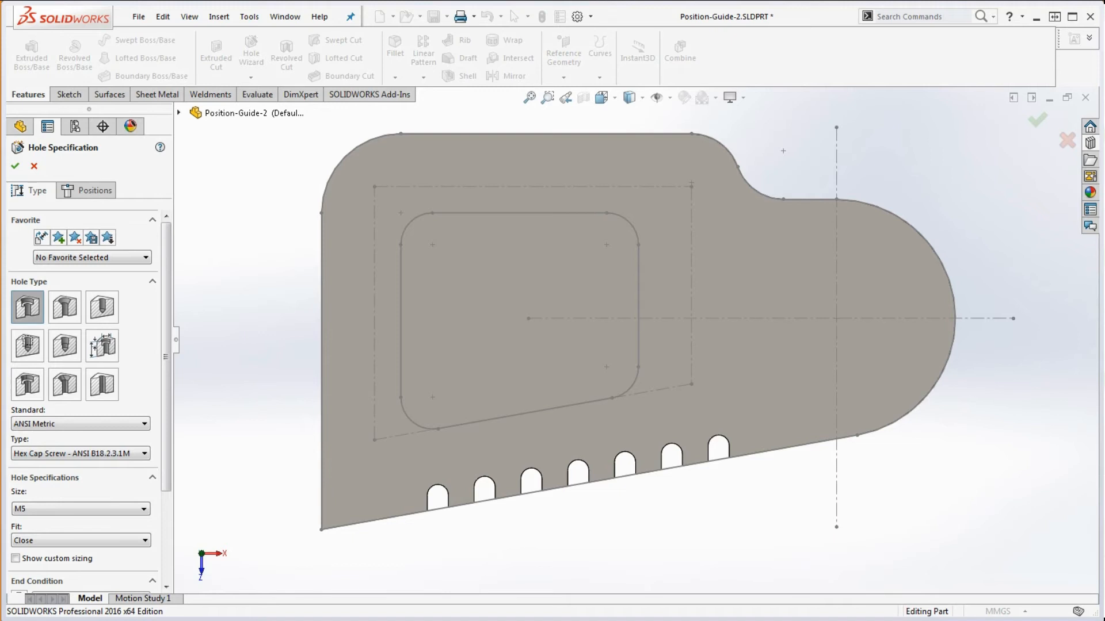
pyautogui.click(67, 506)
pyautogui.click(69, 506)
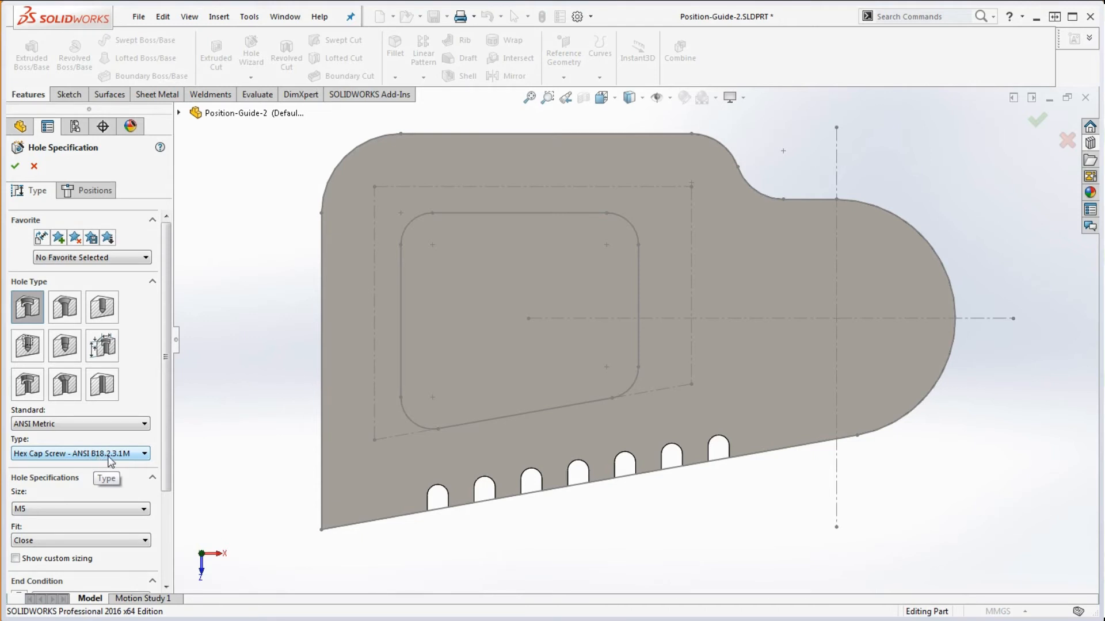
pyautogui.click(72, 508)
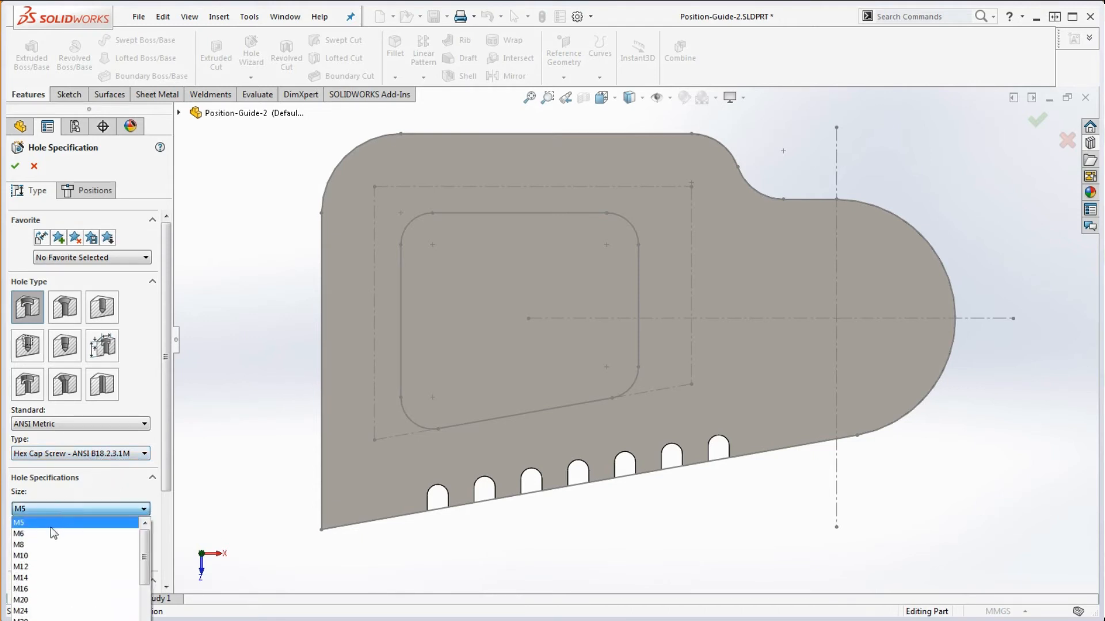
pyautogui.click(70, 528)
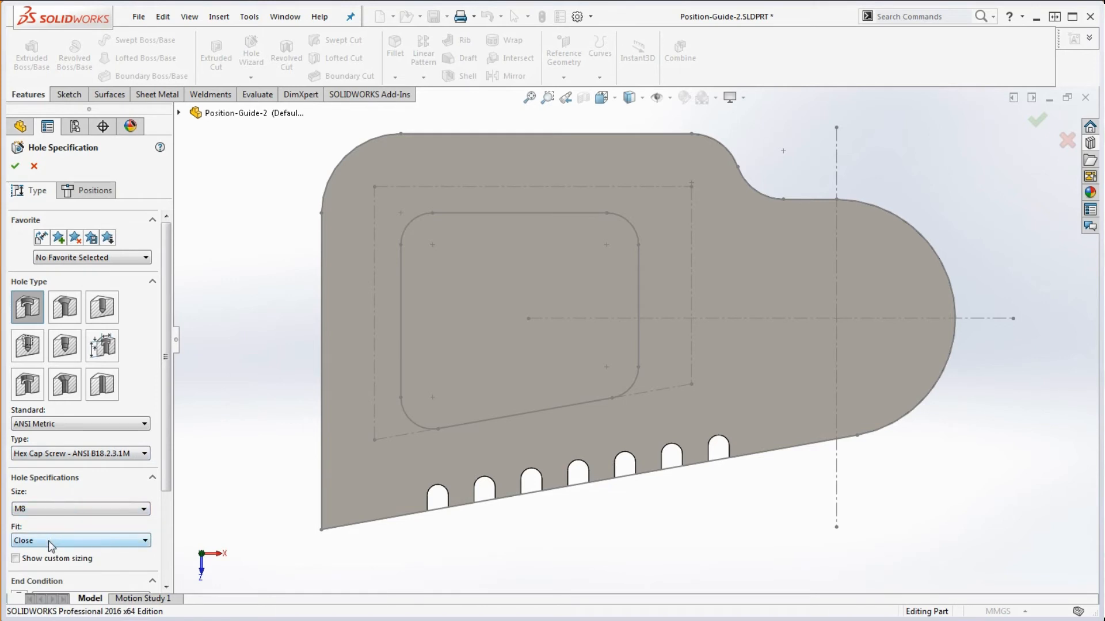
# - Set the hole's head clearance to 2 mm and add an under head countersink of 14 mm at 80 degrees
pyautogui.scroll(-4, 167, 467)
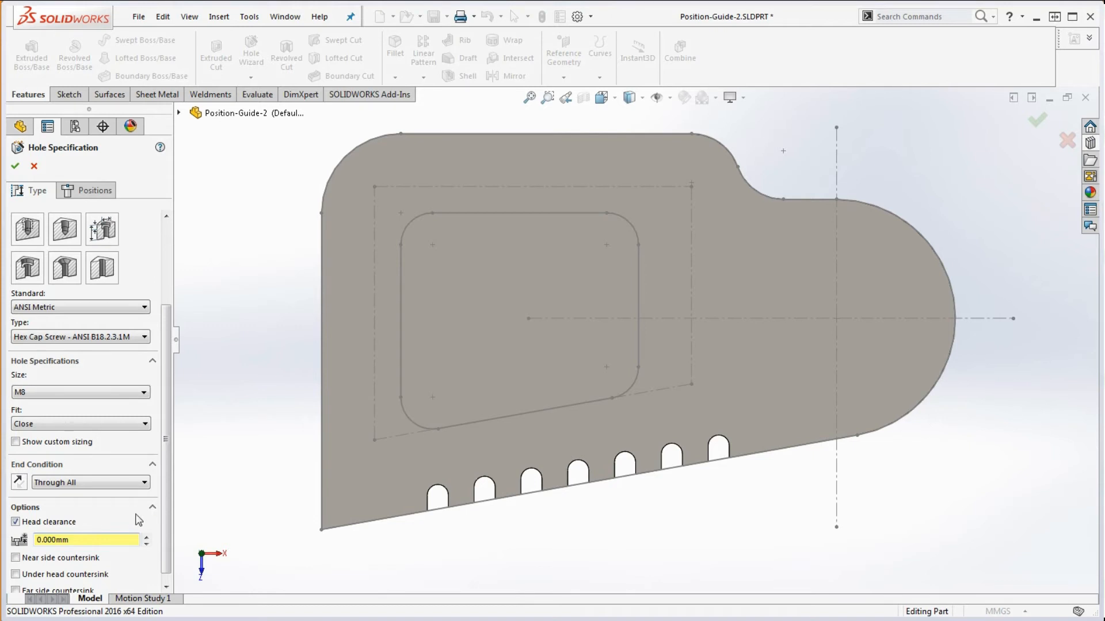
pyautogui.moveTo(90, 540); pyautogui.dragTo(4, 542)
pyautogui.write('2')
pyautogui.scroll(-1, 167, 519)
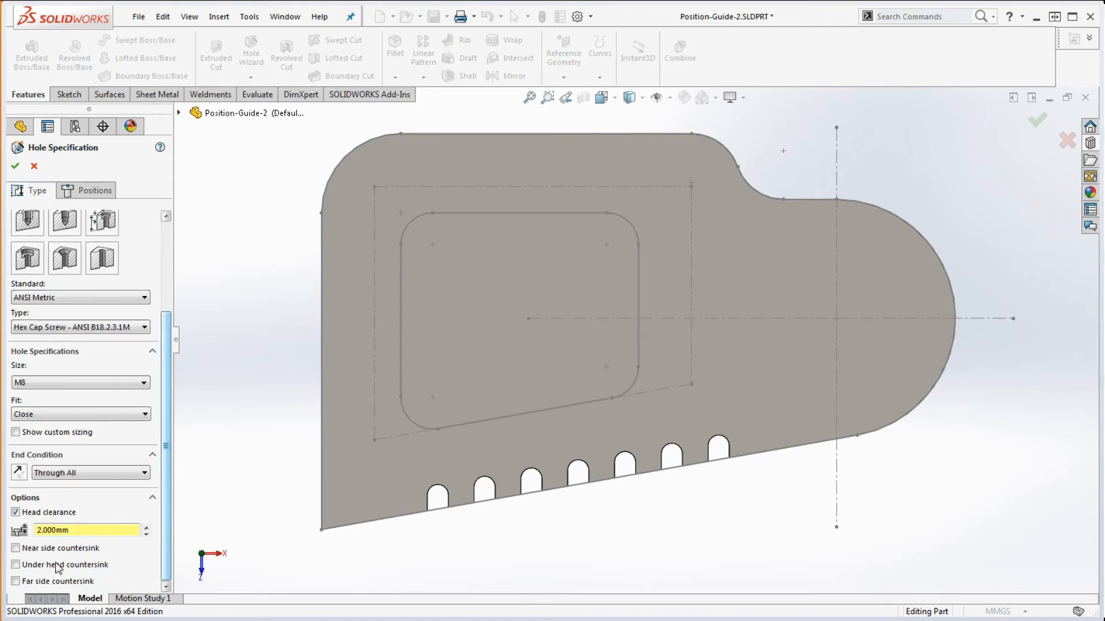
pyautogui.click(16, 565)
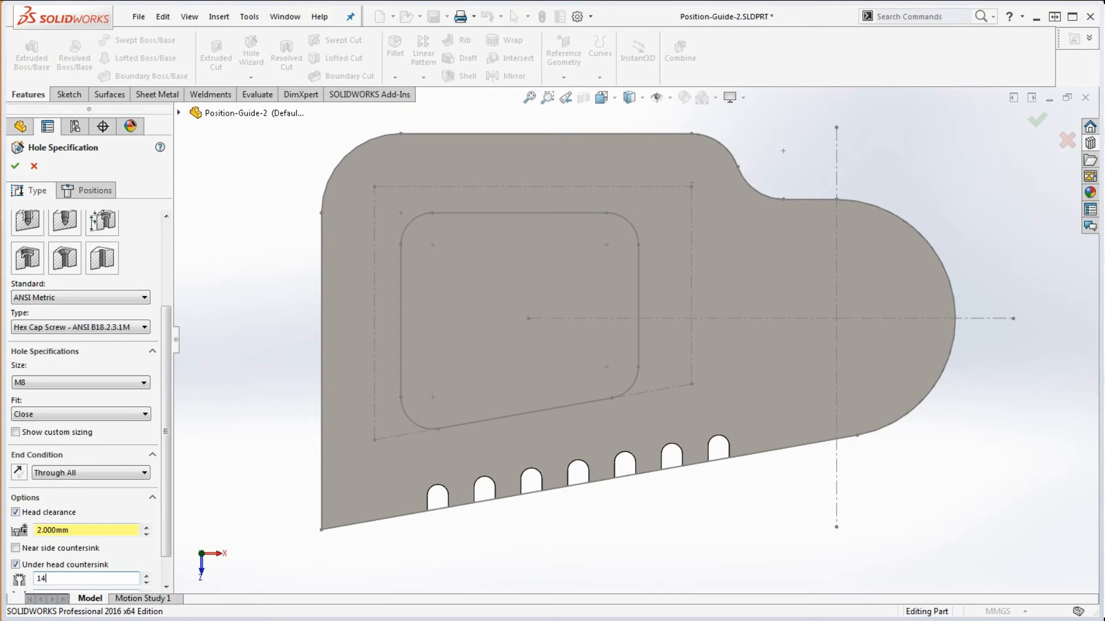
pyautogui.moveTo(168, 535); pyautogui.dragTo(171, 572)
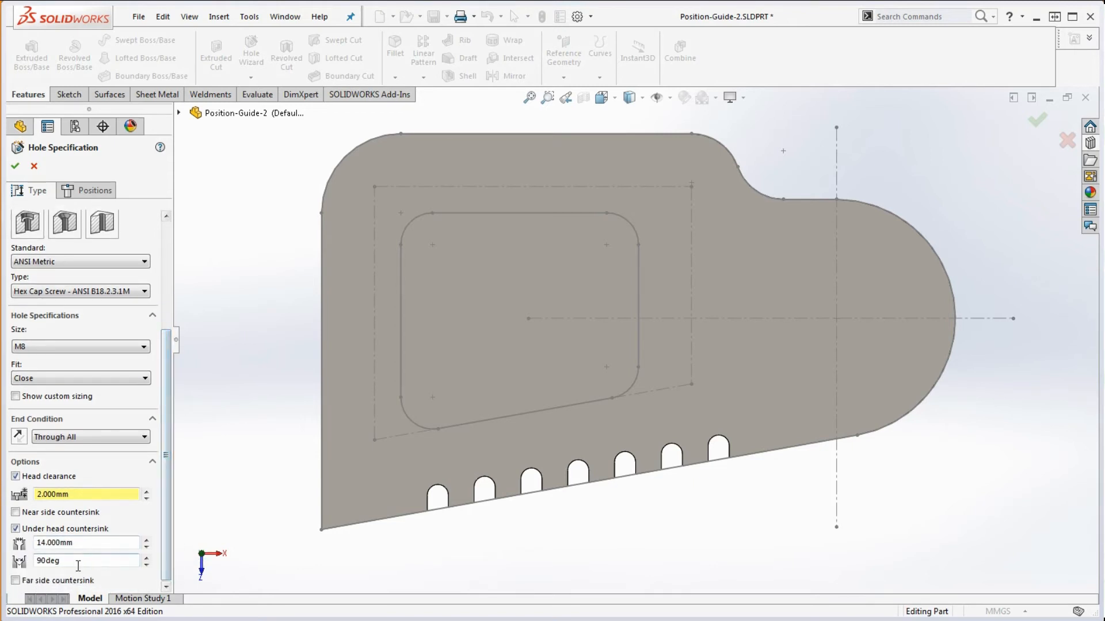
pyautogui.doubleClick(49, 561)
pyautogui.write('80')
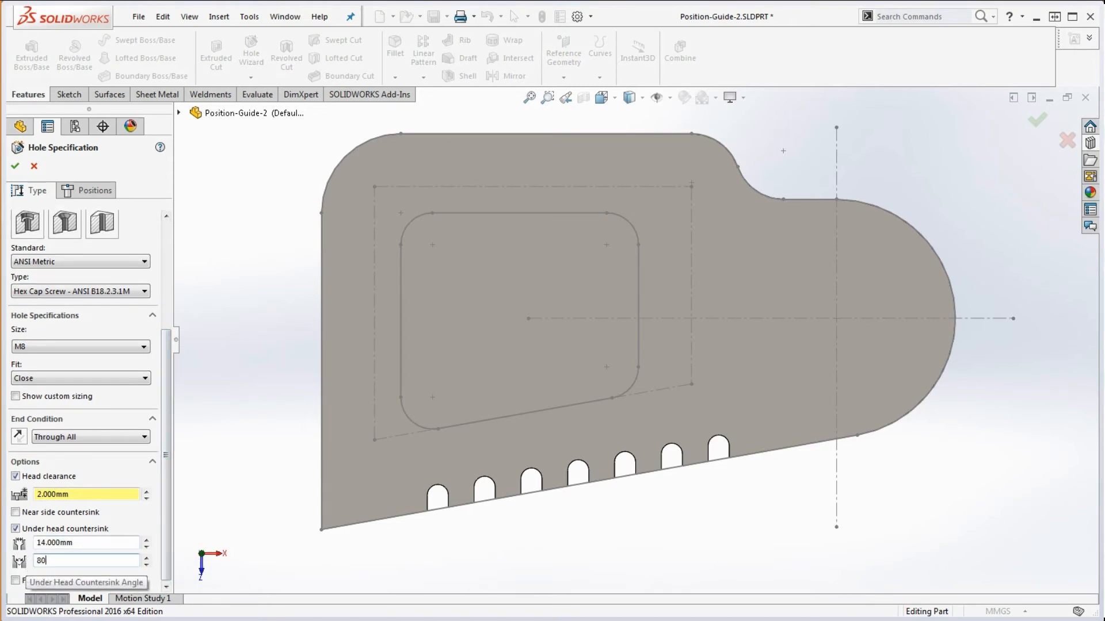
pyautogui.click(93, 544)
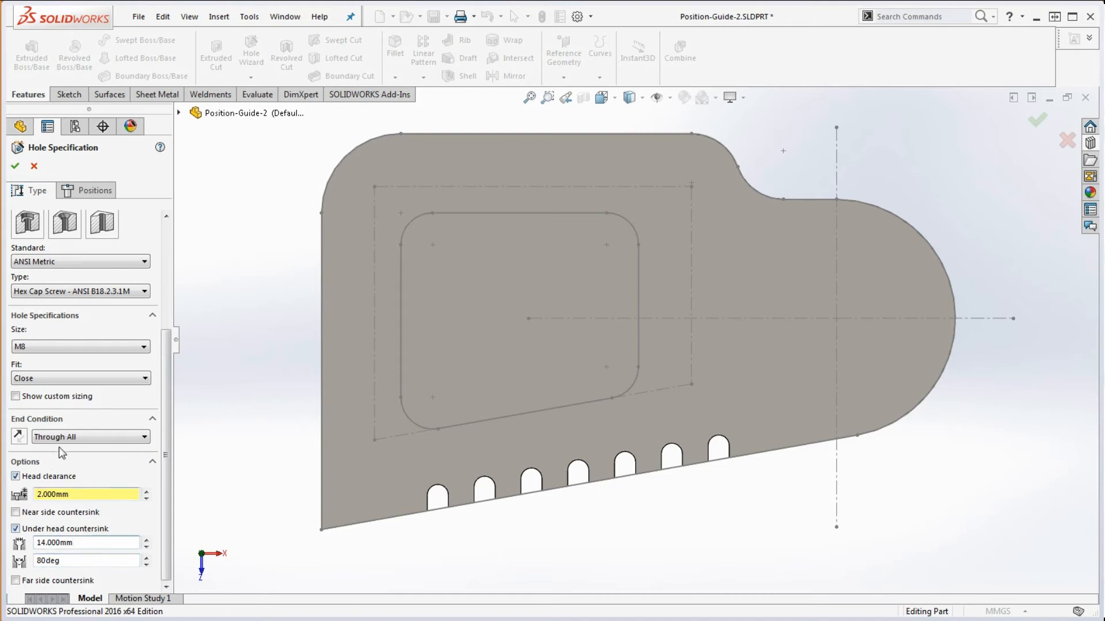
# - Place four counterbored holes on the plate's face at the corners of the construction-line quadrilateral and complete the hole feature
pyautogui.click(87, 190)
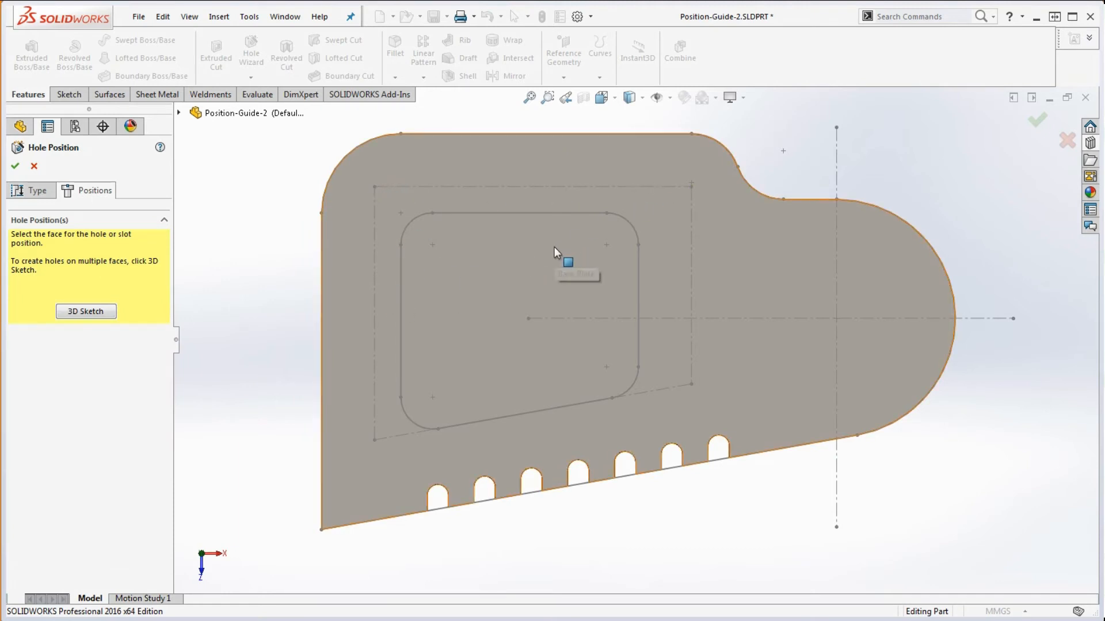
pyautogui.click(506, 270)
pyautogui.click(438, 186)
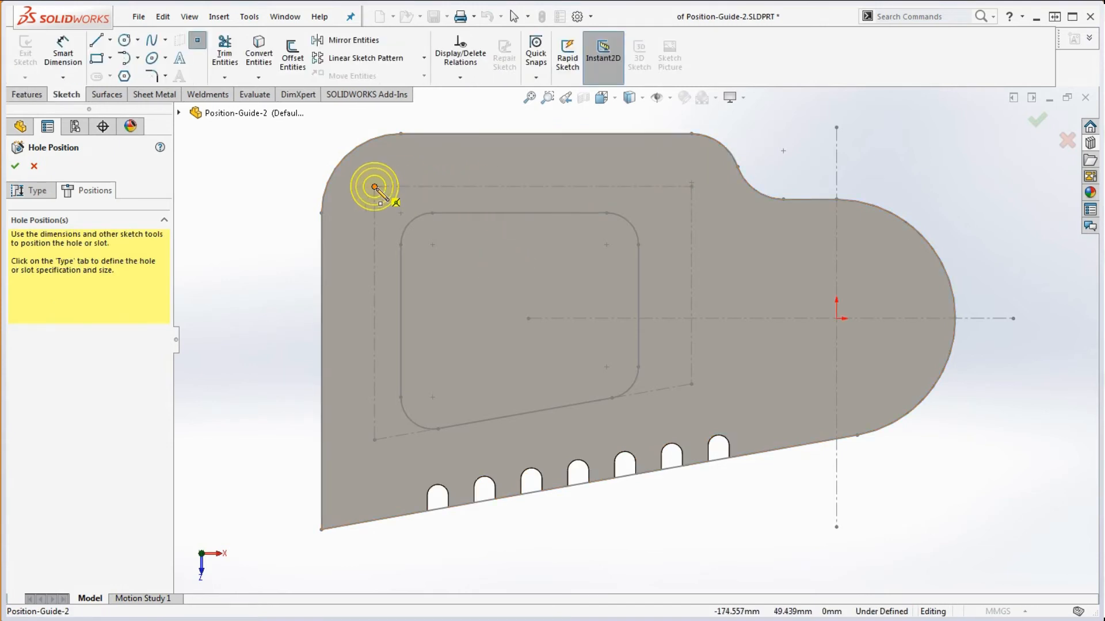
pyautogui.click(374, 186)
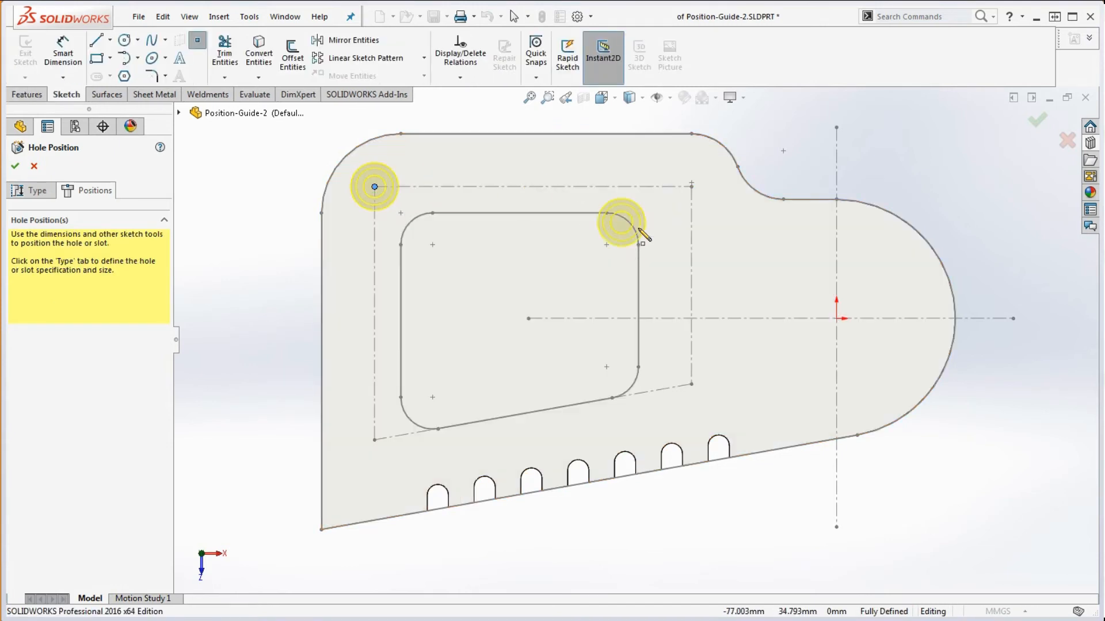
pyautogui.click(688, 182)
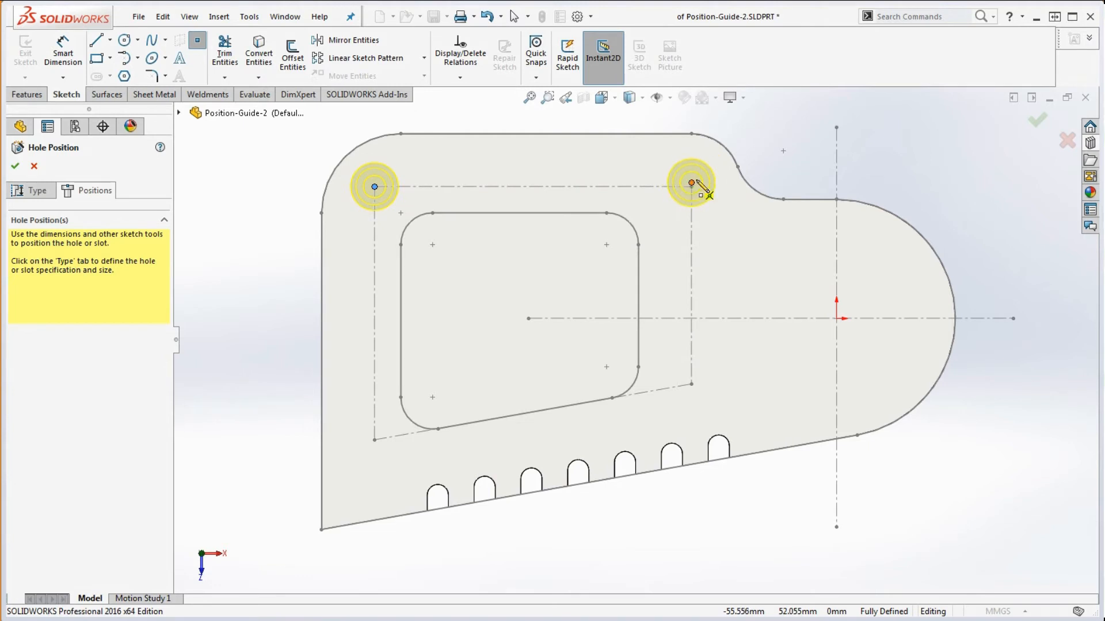
pyautogui.click(691, 183)
pyautogui.click(691, 187)
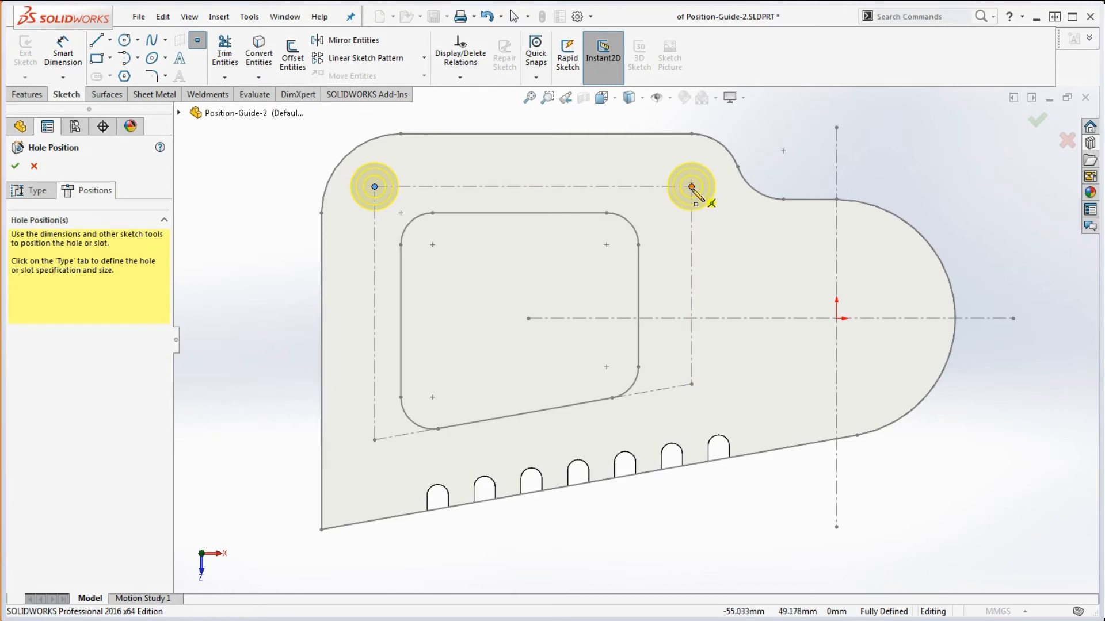
pyautogui.click(691, 186)
pyautogui.click(691, 384)
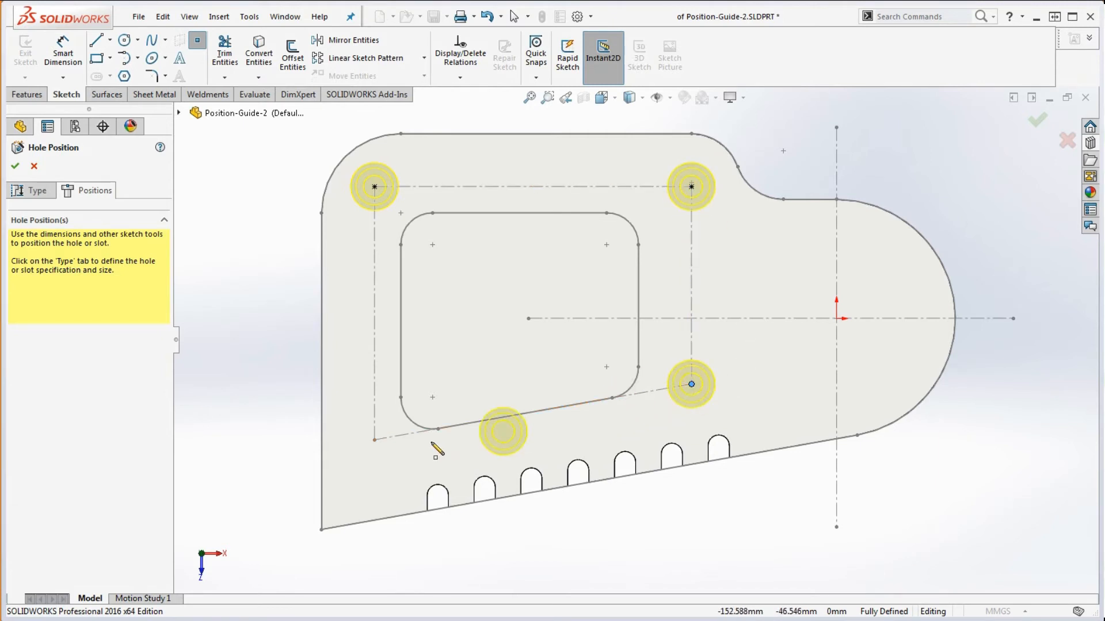
pyautogui.click(374, 440)
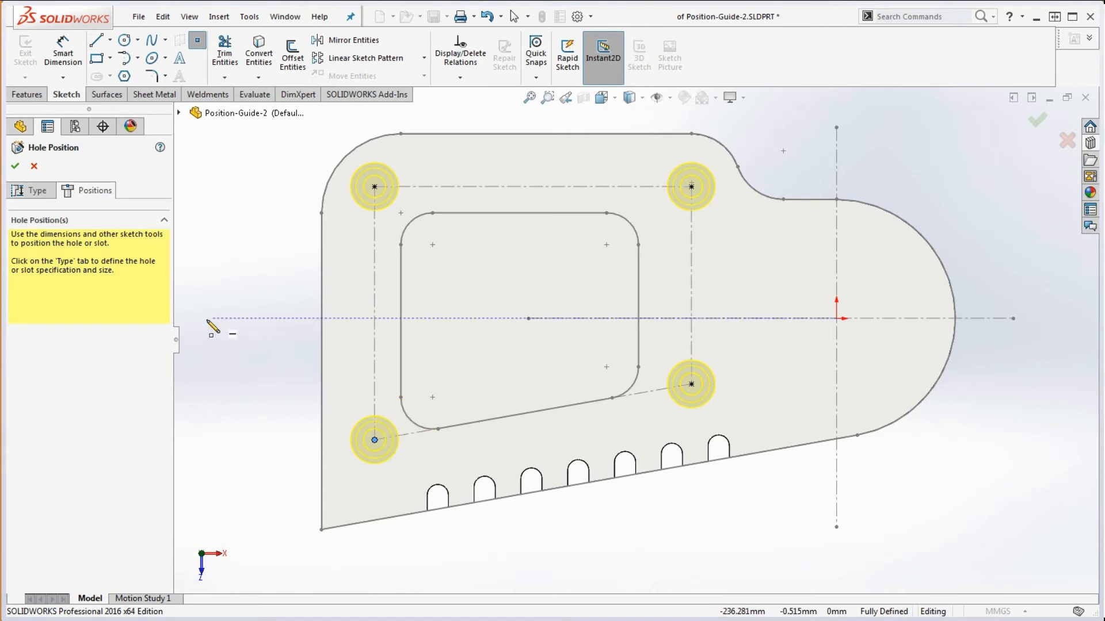
pyautogui.click(15, 166)
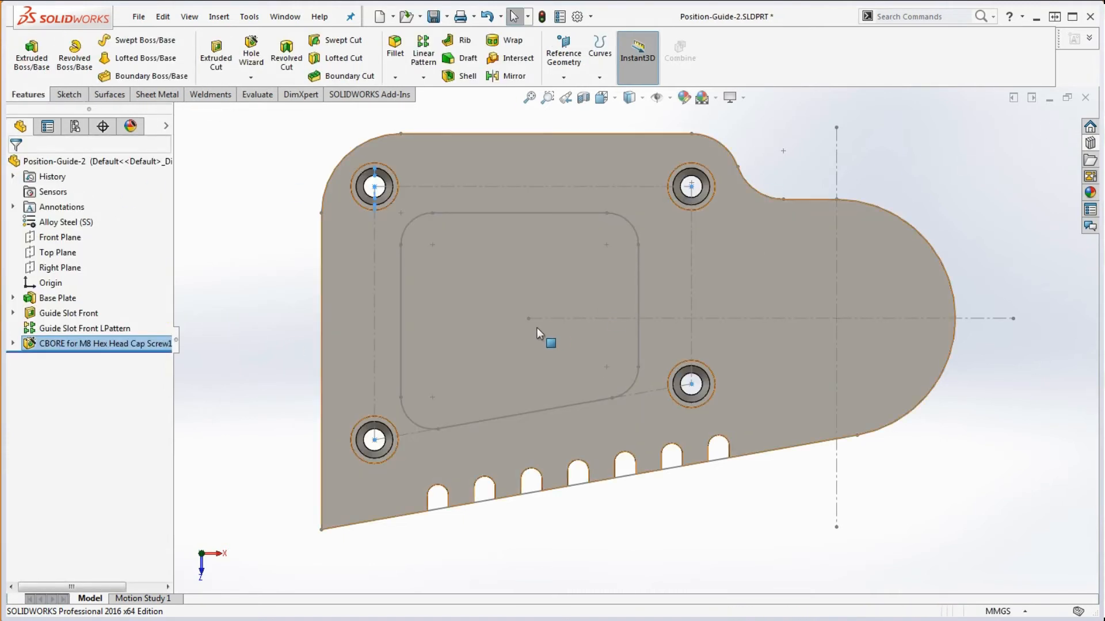
# - Check the part's mass and center of mass against the drawing's sheet note for the mounting holes
pyautogui.click(276, 401)
pyautogui.moveTo(389, 410); pyautogui.dragTo(365, 230, button='middle')
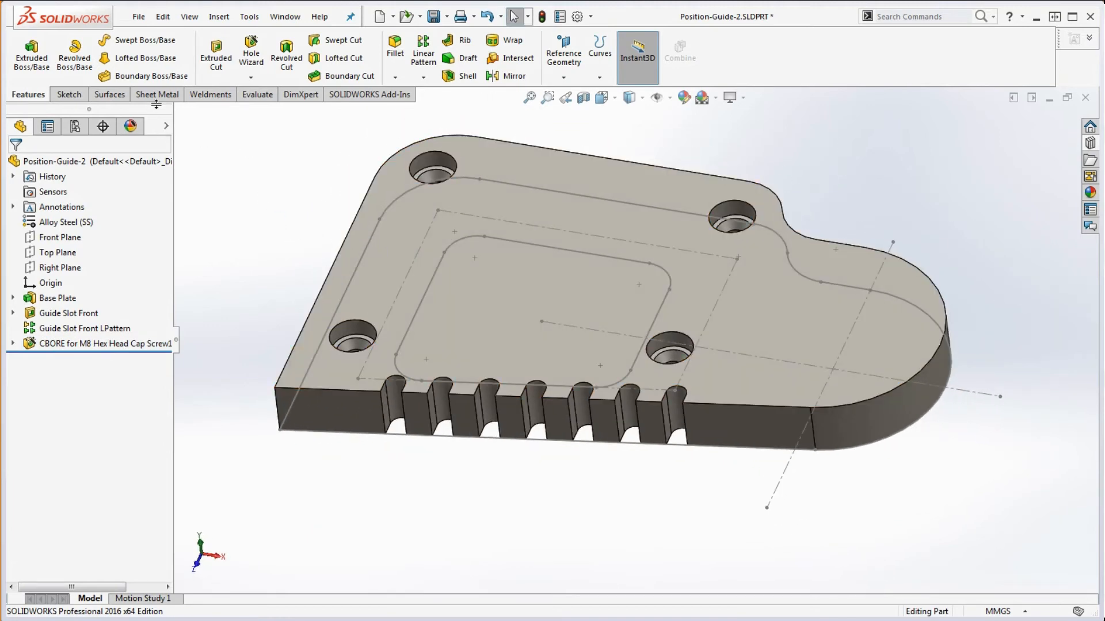
pyautogui.click(259, 95)
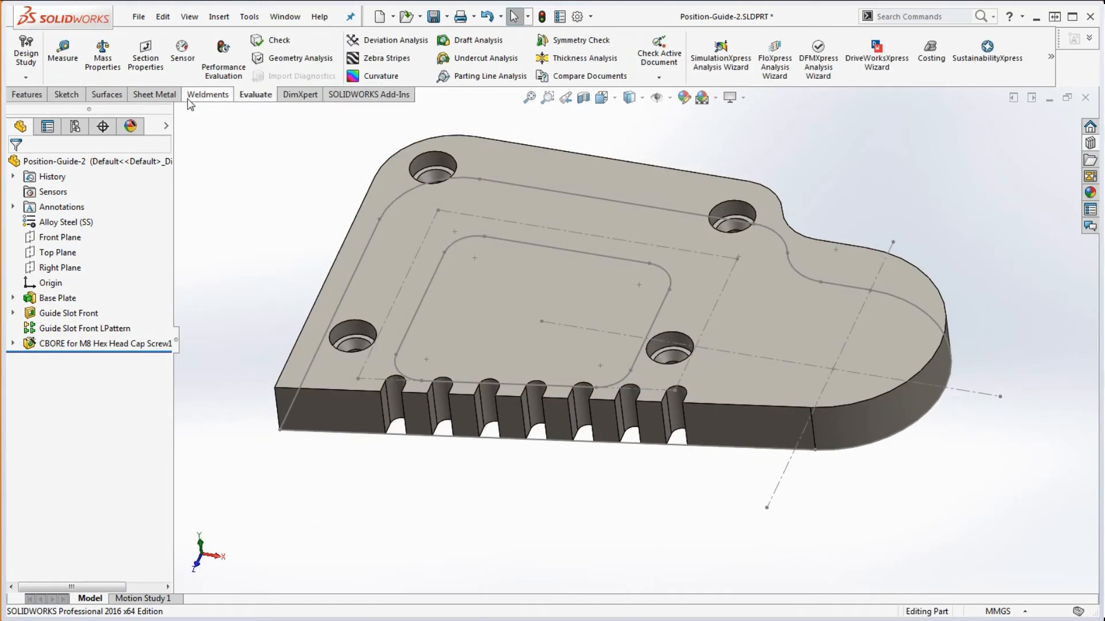
pyautogui.click(102, 55)
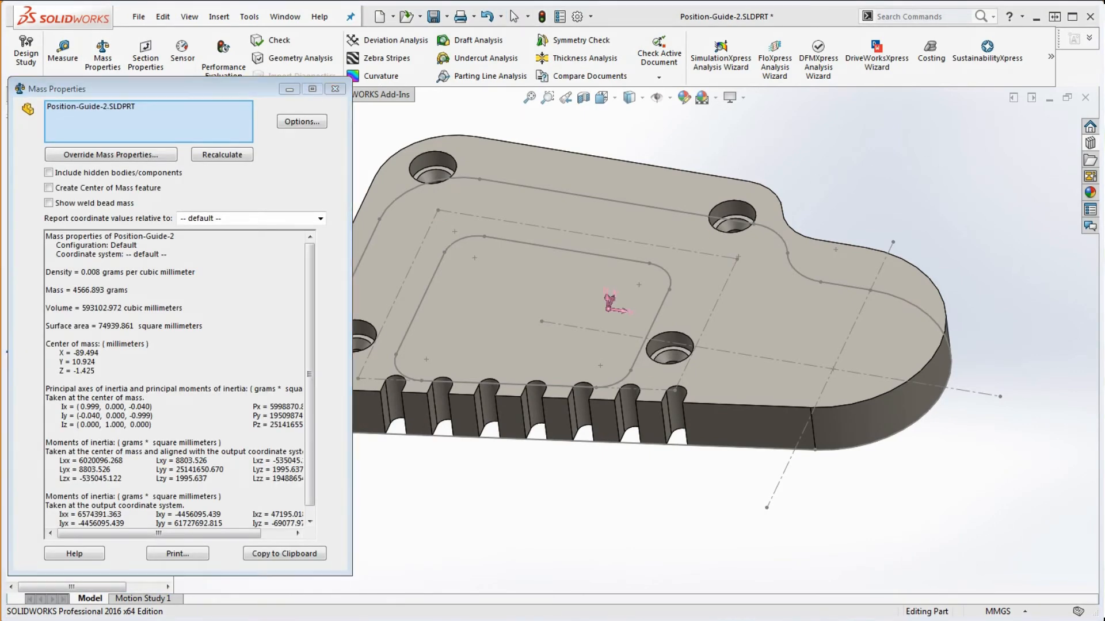
pyautogui.moveTo(1104, 23); pyautogui.dragTo(979, 0)
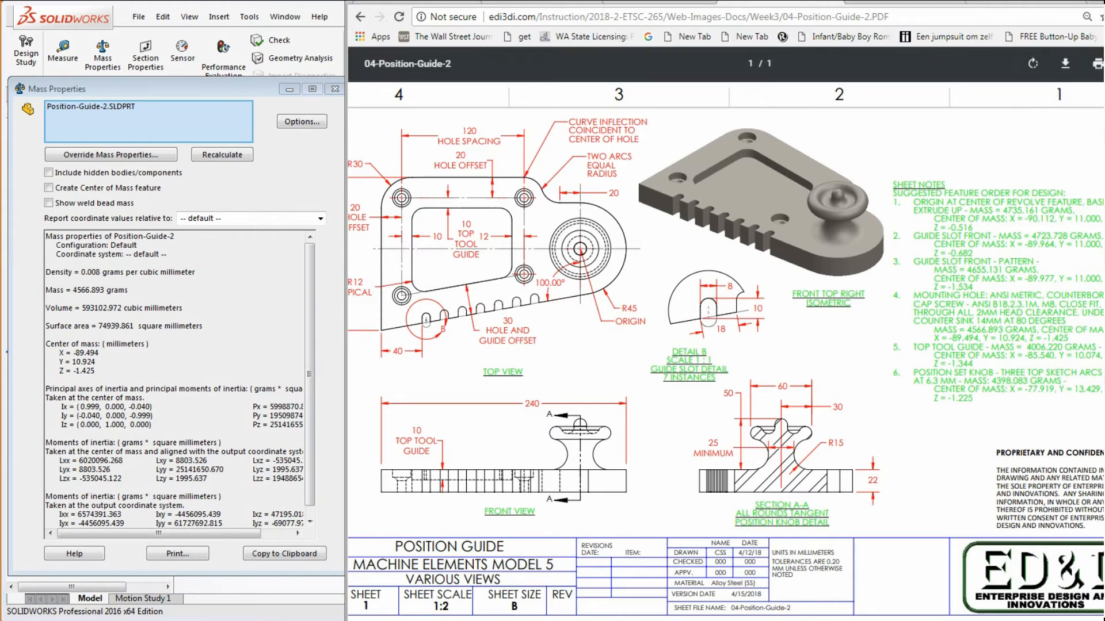
pyautogui.hotkey('alt', 'Tab')
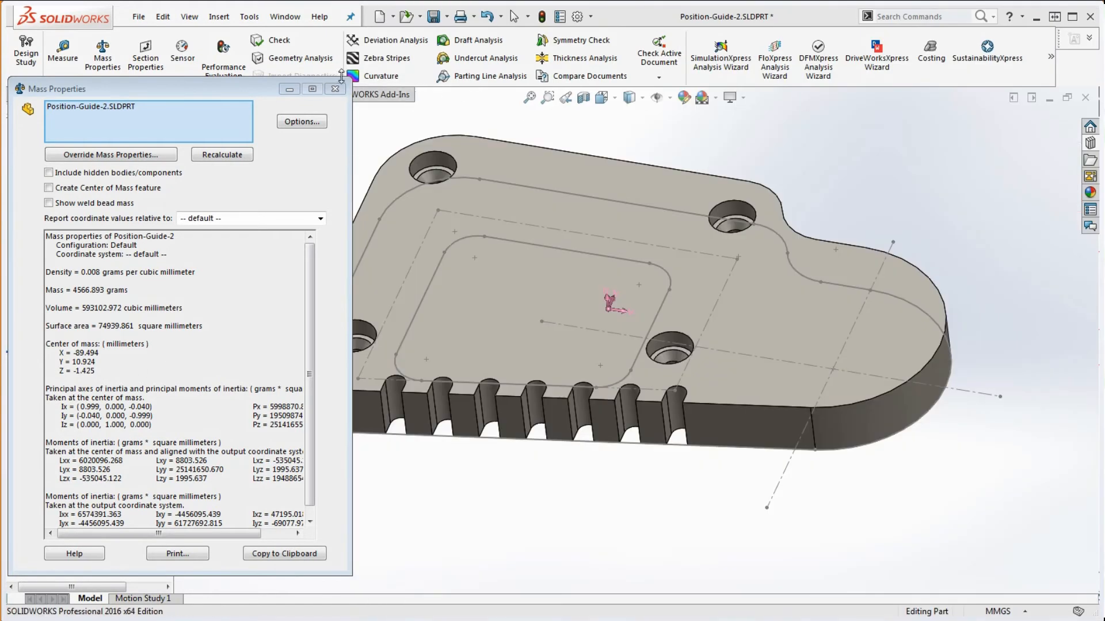
pyautogui.click(336, 90)
# - Start an extruded cut that reuses Sketch1 of the Base Plate
pyautogui.moveTo(544, 386); pyautogui.dragTo(614, 493, button='middle')
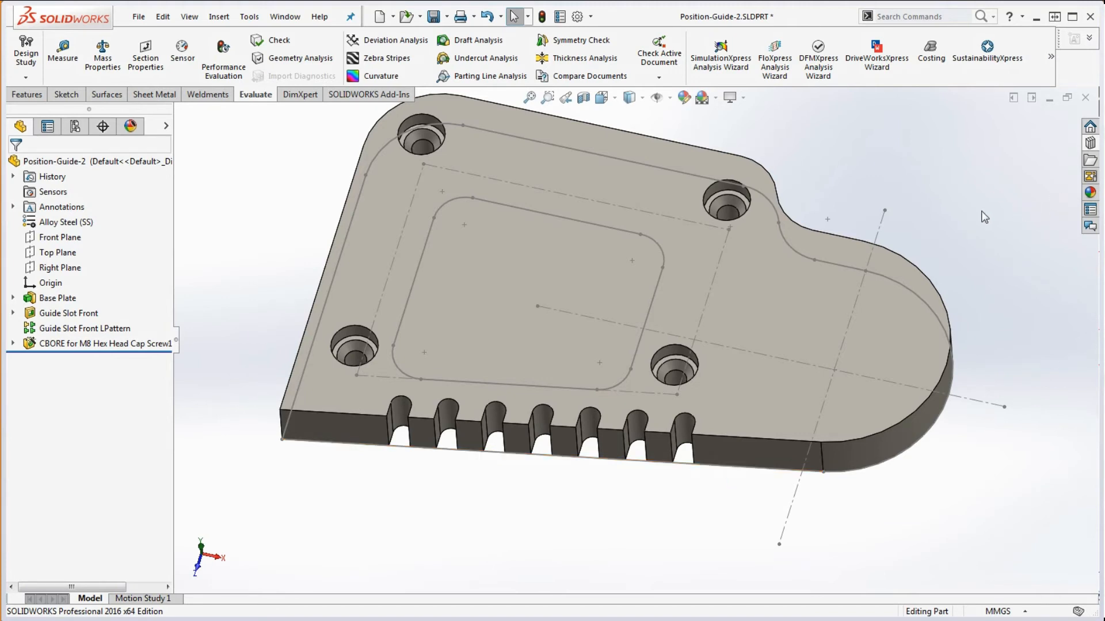
pyautogui.scroll(2, 679, 299)
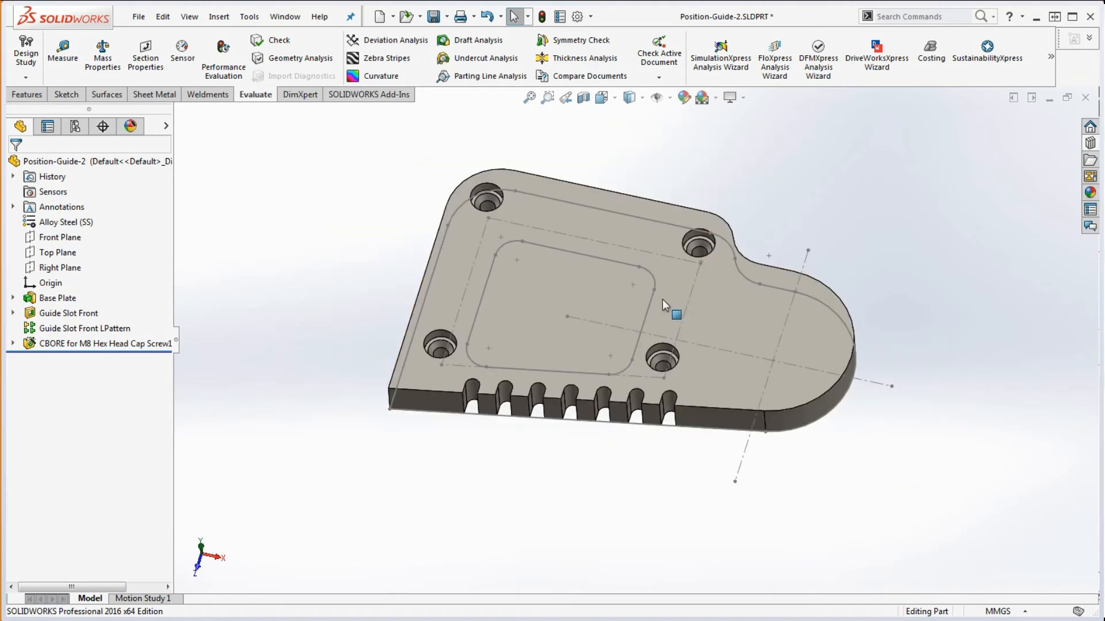
pyautogui.moveTo(661, 300); pyautogui.dragTo(661, 327, button='middle')
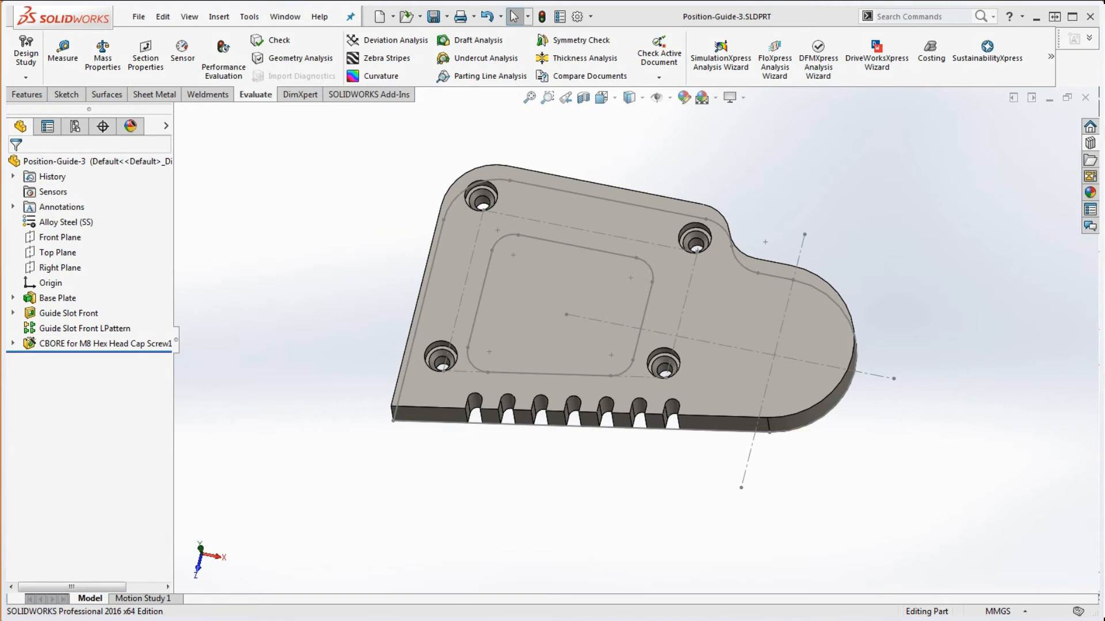
pyautogui.click(13, 298)
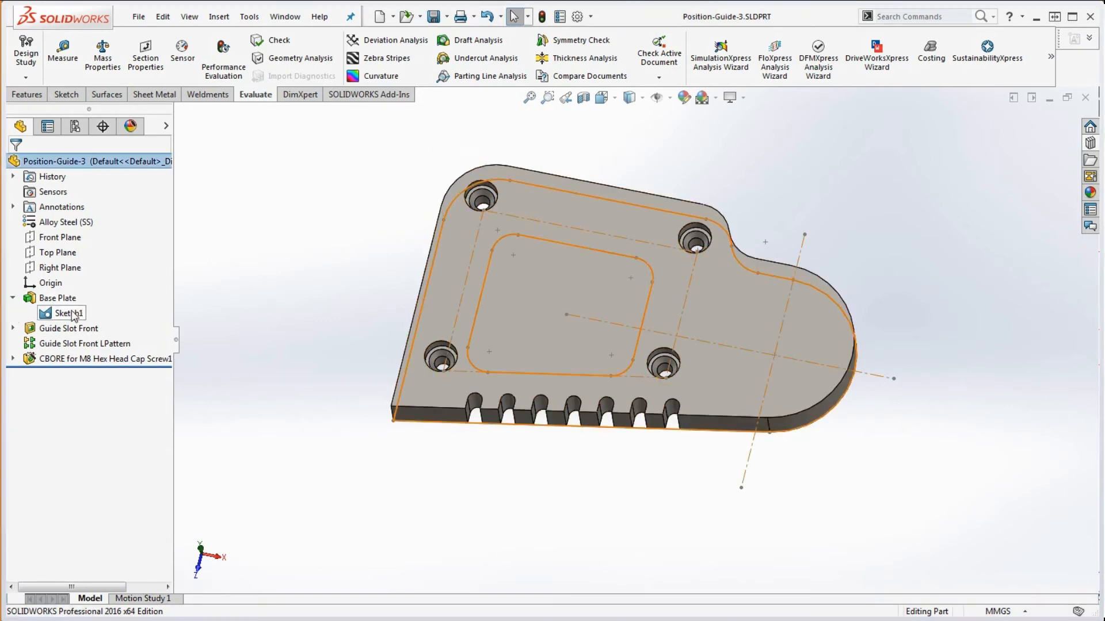
pyautogui.rightClick(69, 319)
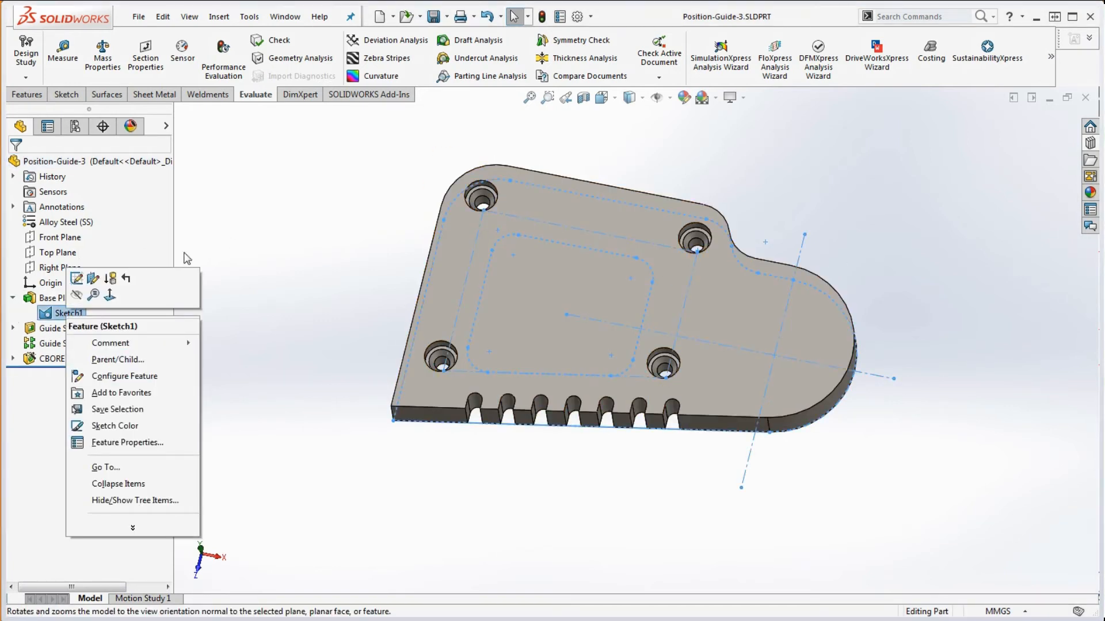
pyautogui.click(54, 311)
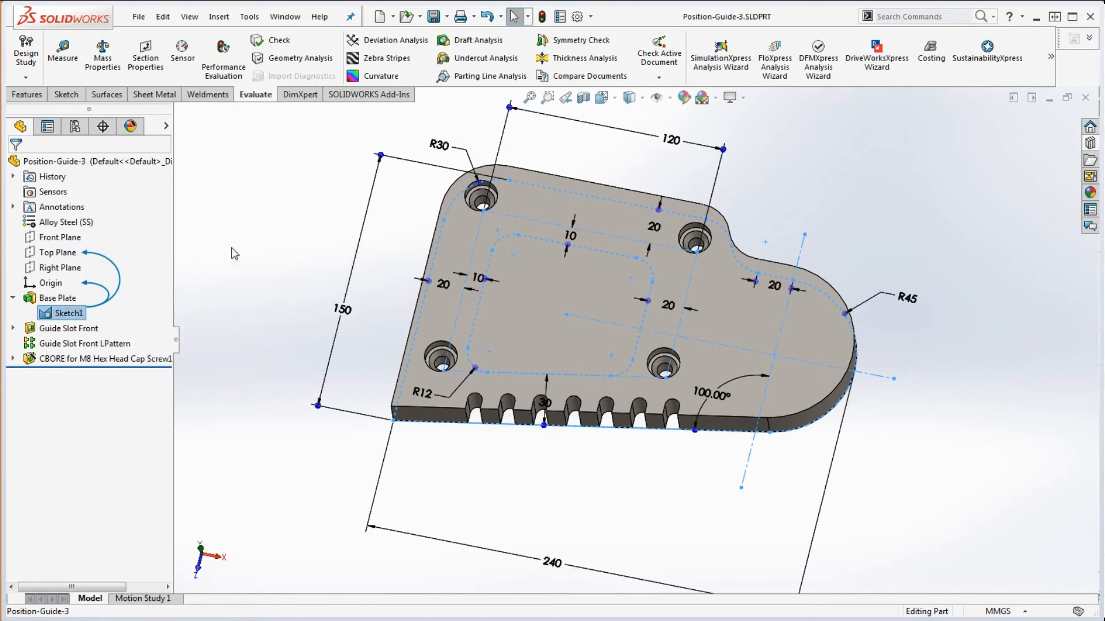
pyautogui.click(231, 247)
pyautogui.click(75, 314)
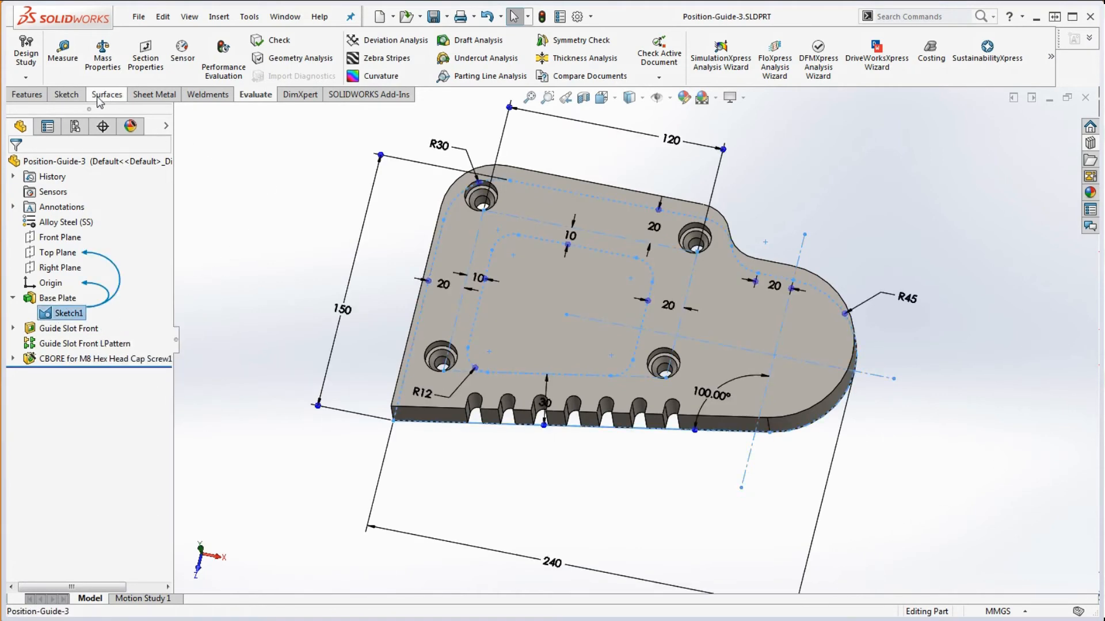
pyautogui.click(23, 97)
pyautogui.click(215, 61)
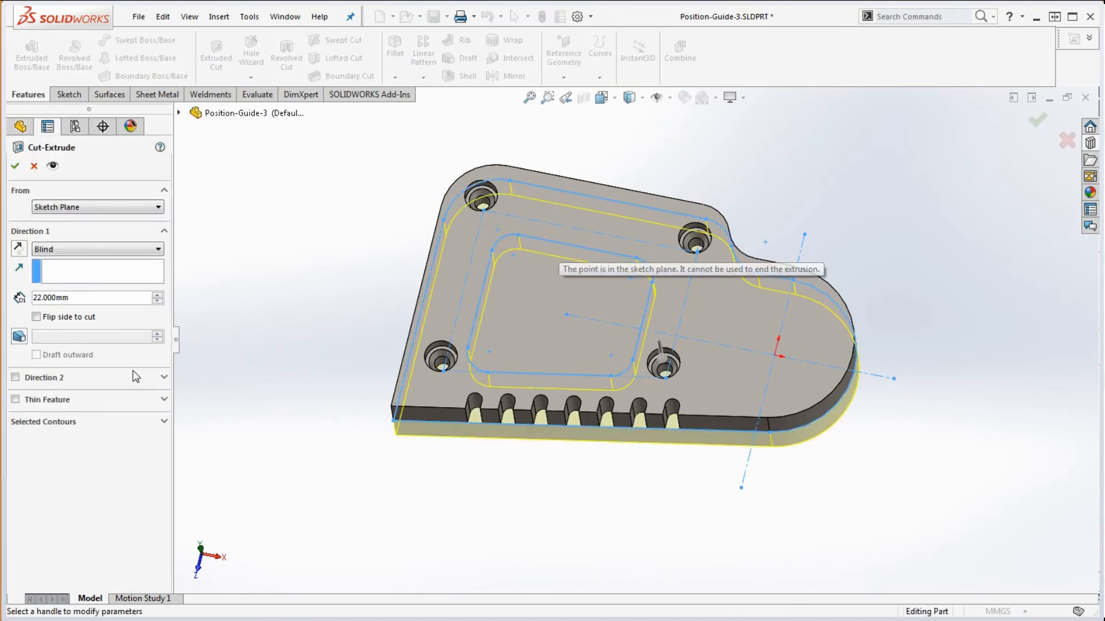
# - Limit the cut to the inner rounded quadrilateral contour of Sketch1 and reverse its direction into the plate
pyautogui.click(62, 425)
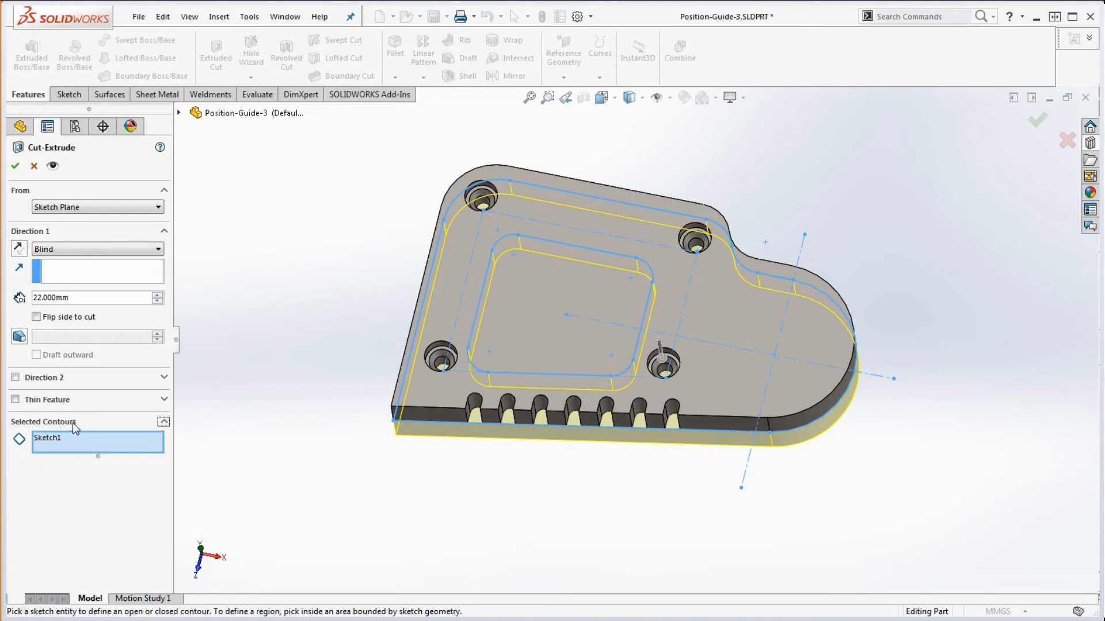
pyautogui.rightClick(46, 438)
pyautogui.click(95, 447)
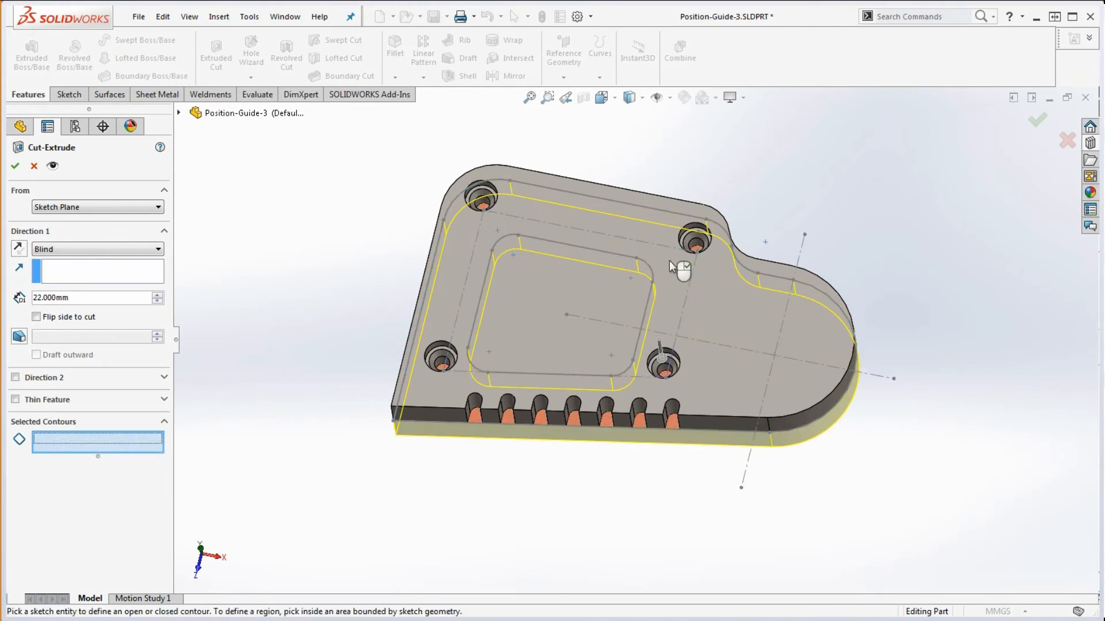
pyautogui.click(574, 247)
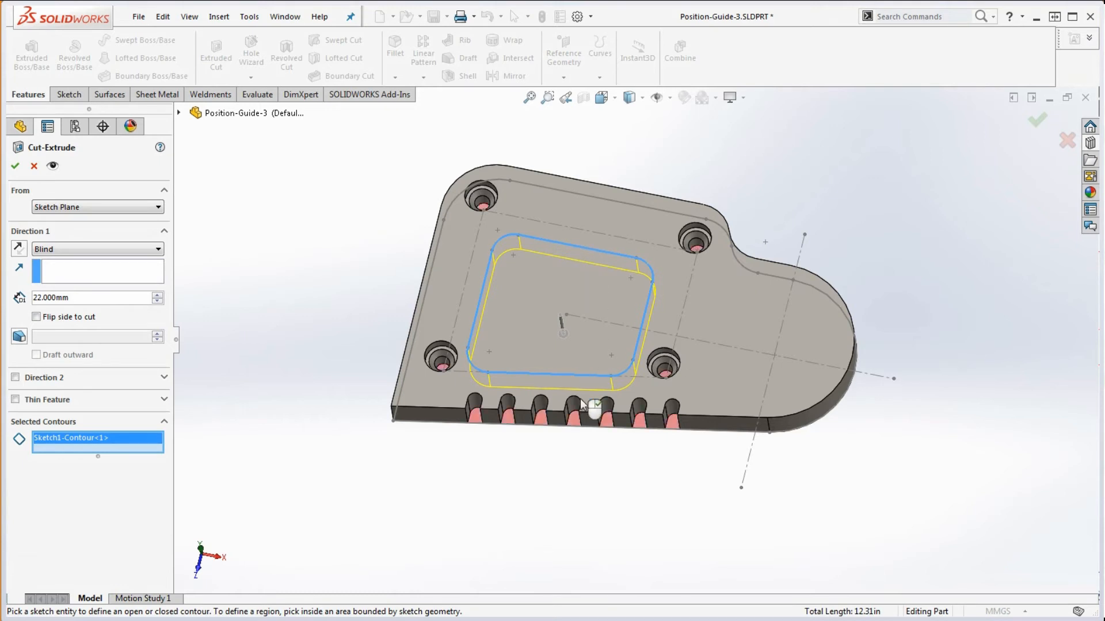
pyautogui.moveTo(597, 412); pyautogui.dragTo(575, 247, button='middle')
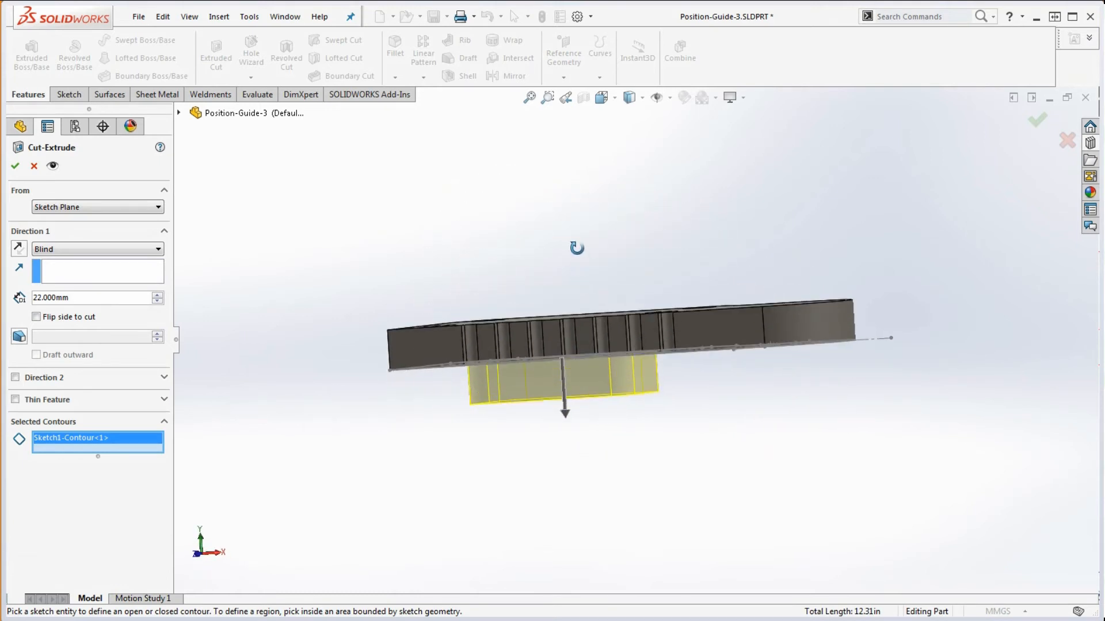
pyautogui.click(21, 249)
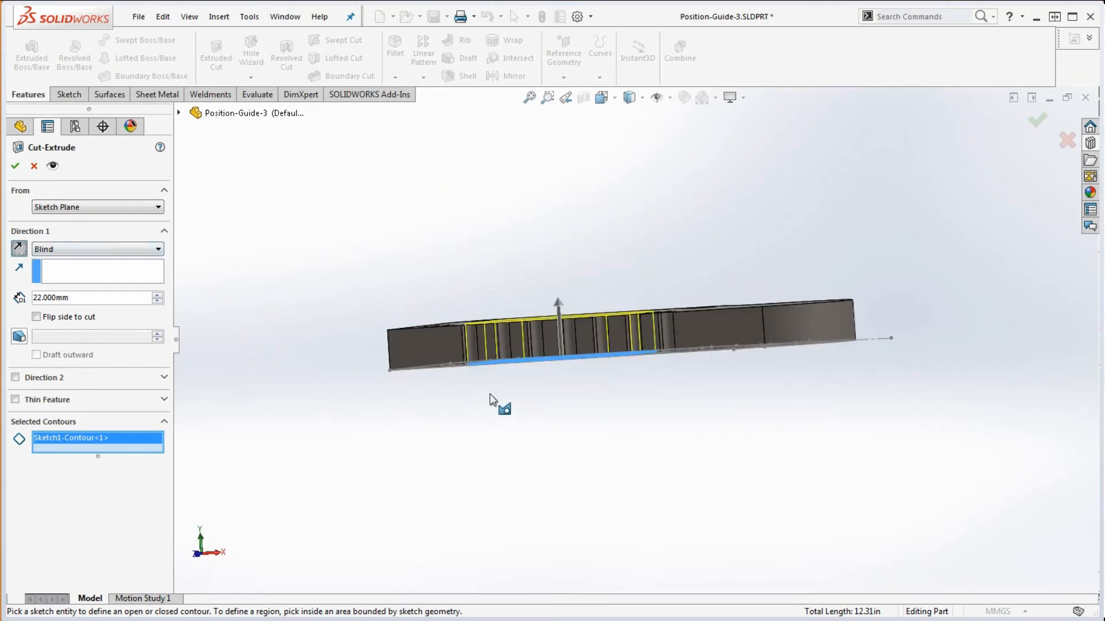
pyautogui.moveTo(496, 402); pyautogui.dragTo(498, 449, button='middle')
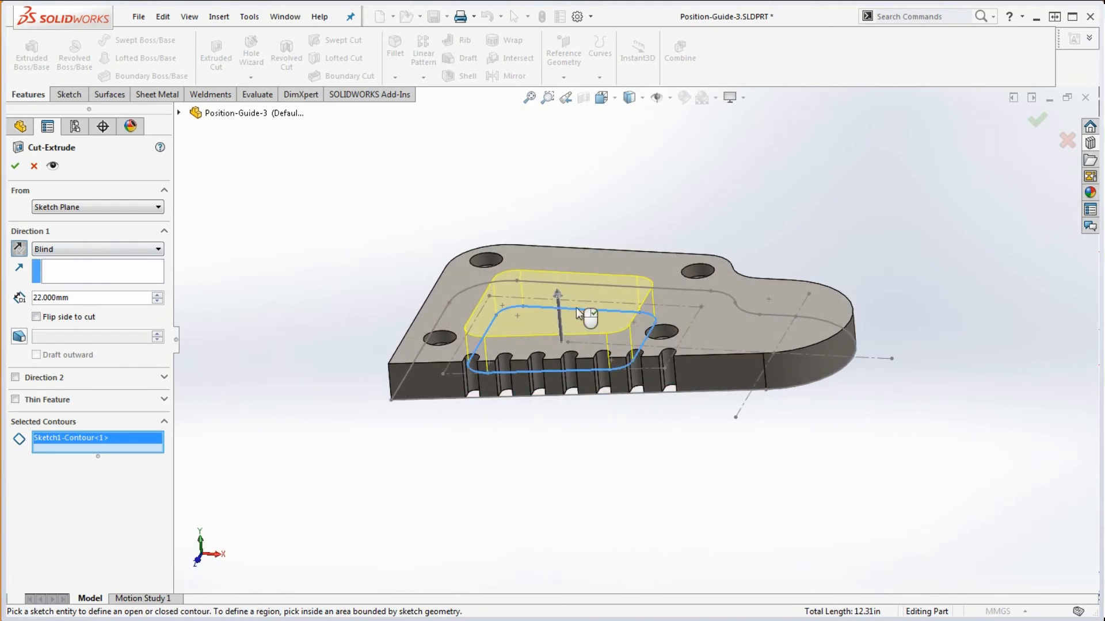
pyautogui.scroll(-4, 552, 251)
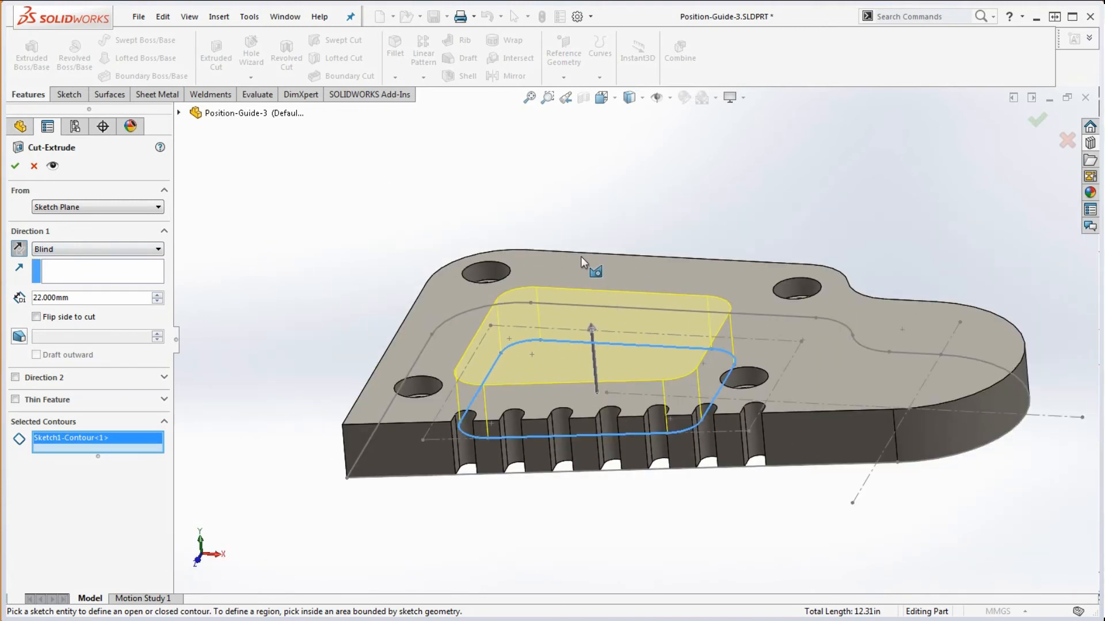
# - Make the cut start from the plate's top face instead of the sketch plane
pyautogui.click(84, 209)
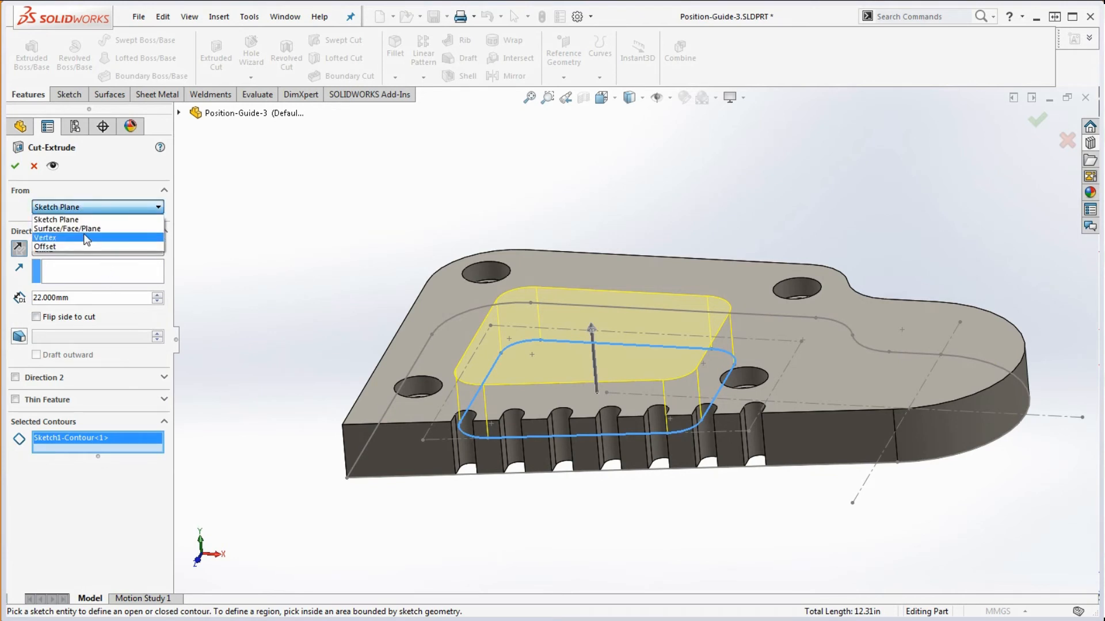
pyautogui.click(82, 229)
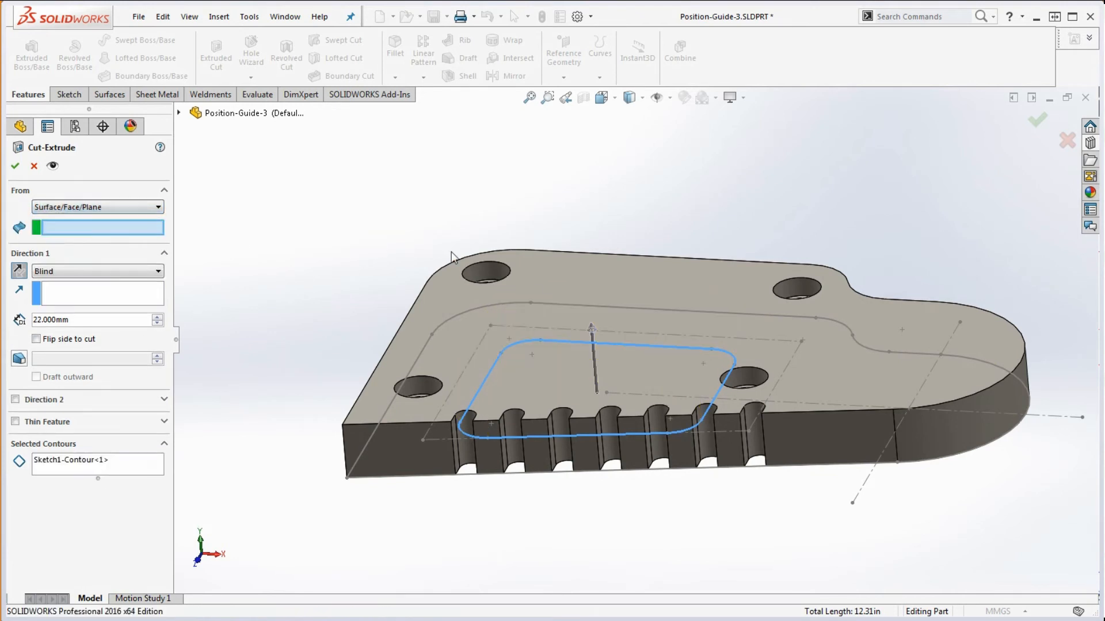
pyautogui.click(557, 274)
pyautogui.moveTo(628, 400)
pyautogui.mouseDown(button='middle')
pyautogui.moveTo(639, 438)
pyautogui.moveTo(631, 375)
pyautogui.moveTo(605, 375)
pyautogui.mouseUp(button='middle')
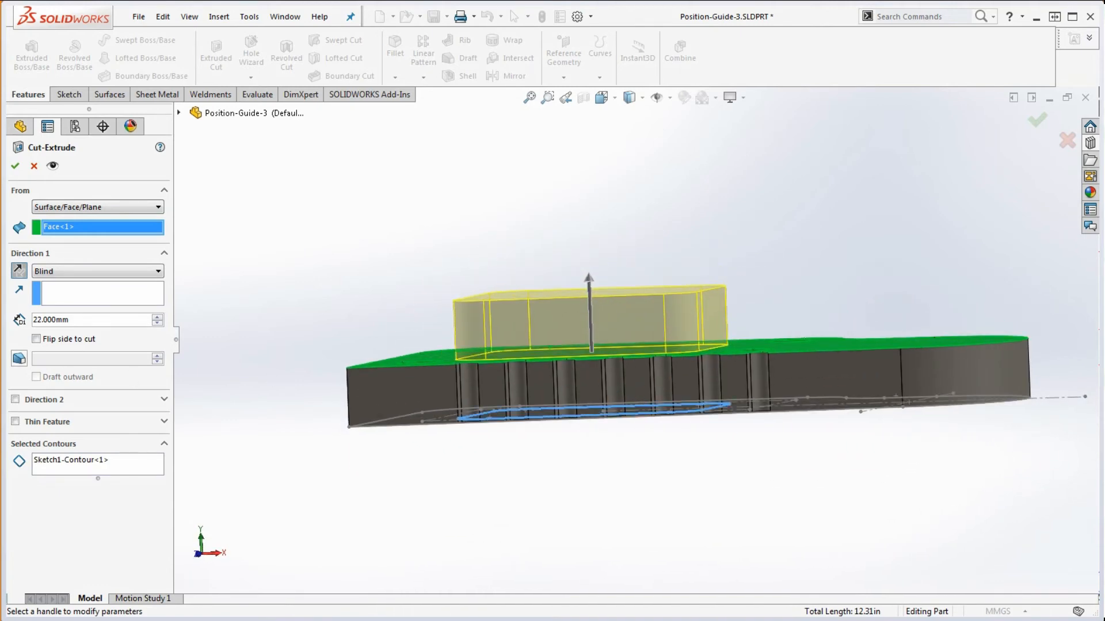
# - Reverse the cut down into the plate, set its depth to 10 mm, check that against the drawing and close the cut
pyautogui.click(21, 273)
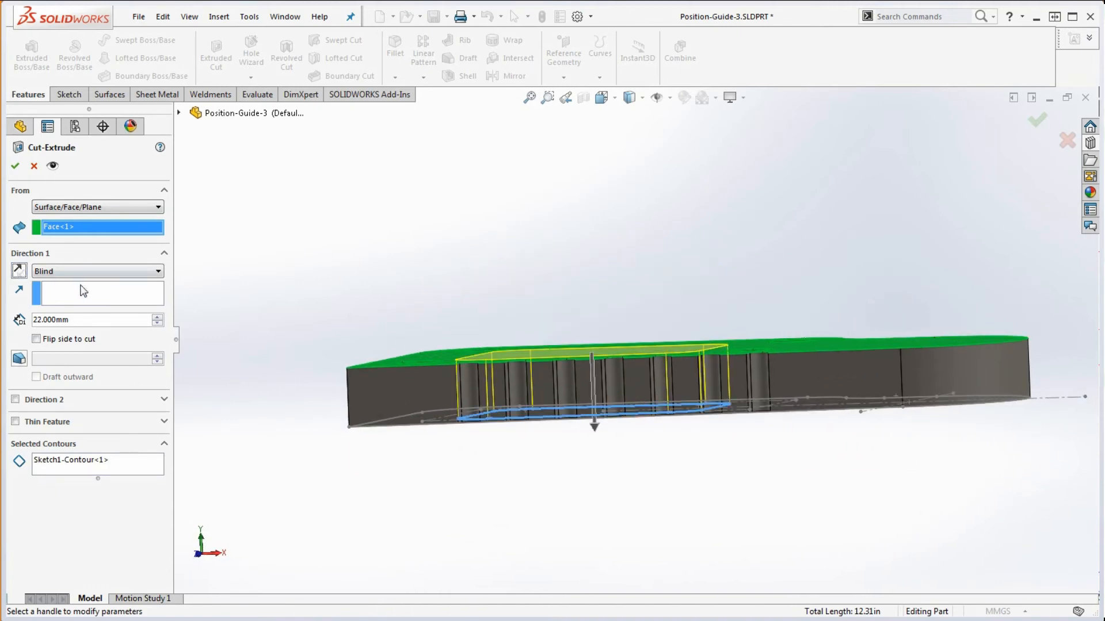
pyautogui.moveTo(77, 320); pyautogui.dragTo(7, 323)
pyautogui.write('10')
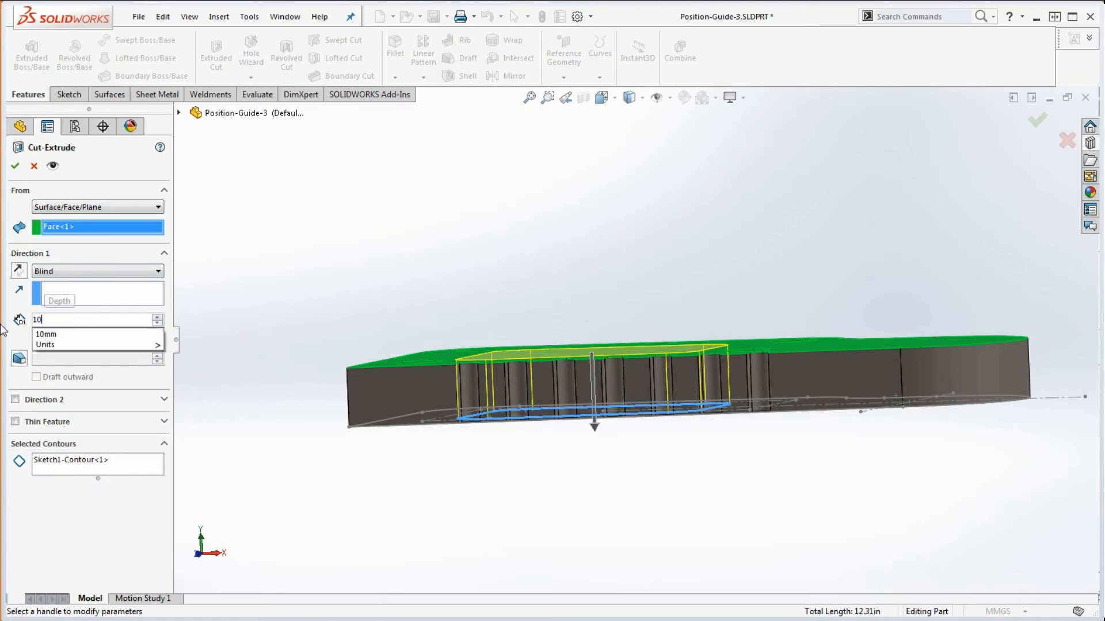
pyautogui.press('Return')
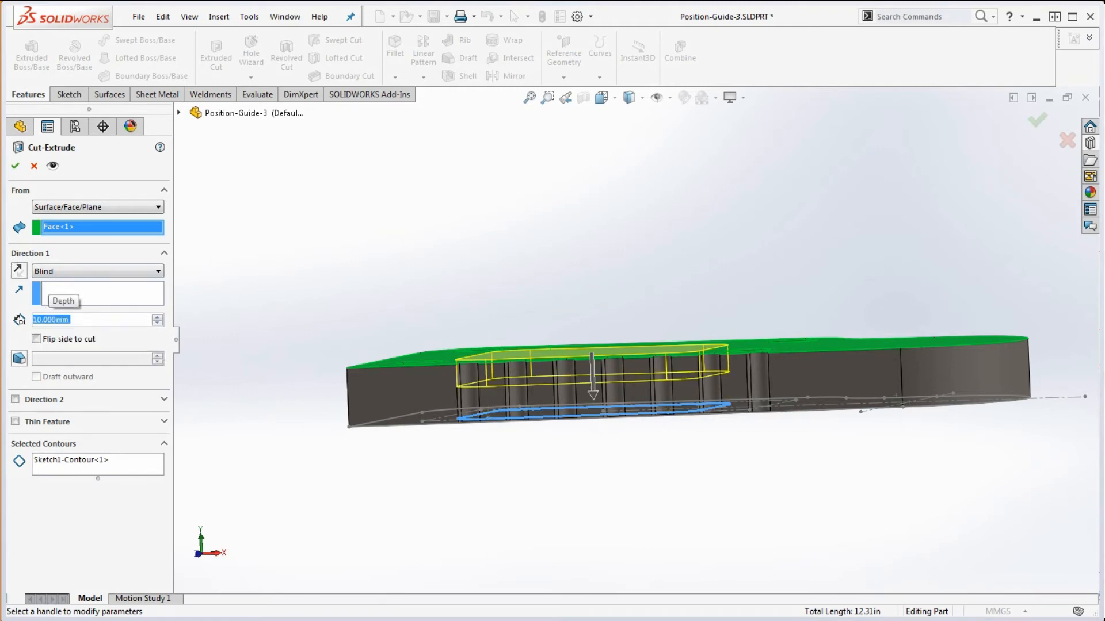
pyautogui.moveTo(1104, 57); pyautogui.dragTo(922, 8)
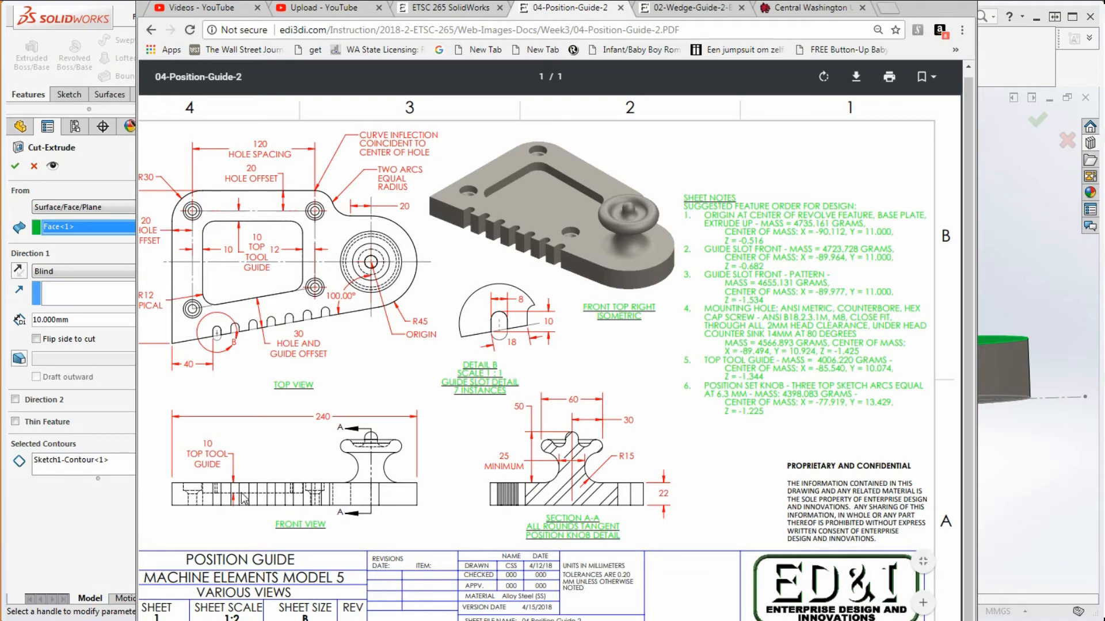
pyautogui.click(920, 12)
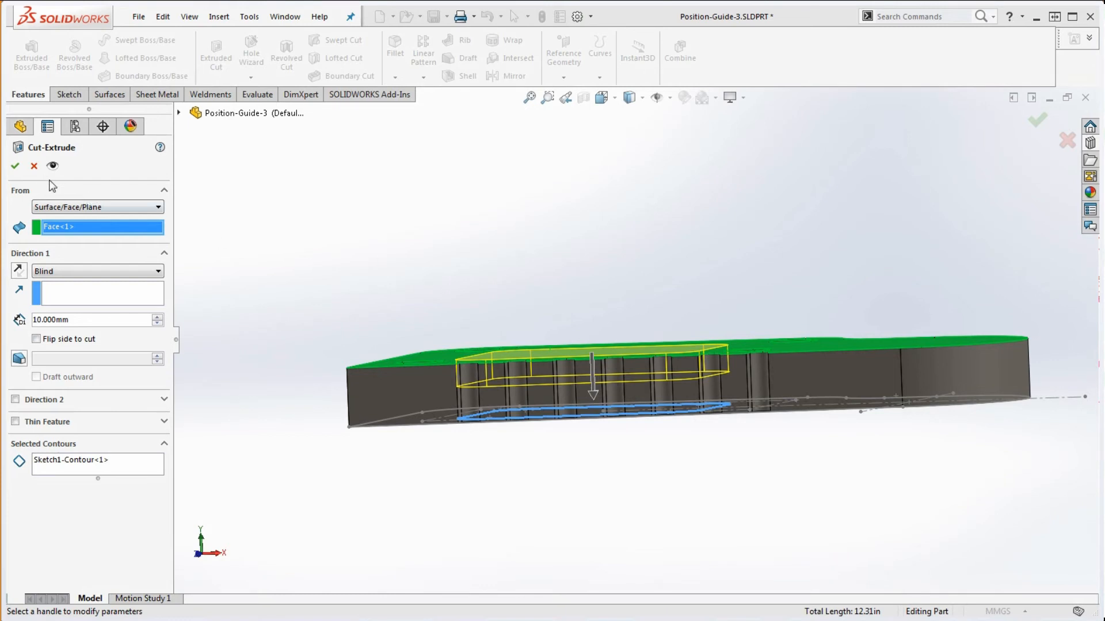
pyautogui.click(16, 165)
# - Start a new sketch on the plate's top face
pyautogui.moveTo(370, 229); pyautogui.dragTo(377, 266, button='middle')
pyautogui.click(744, 296)
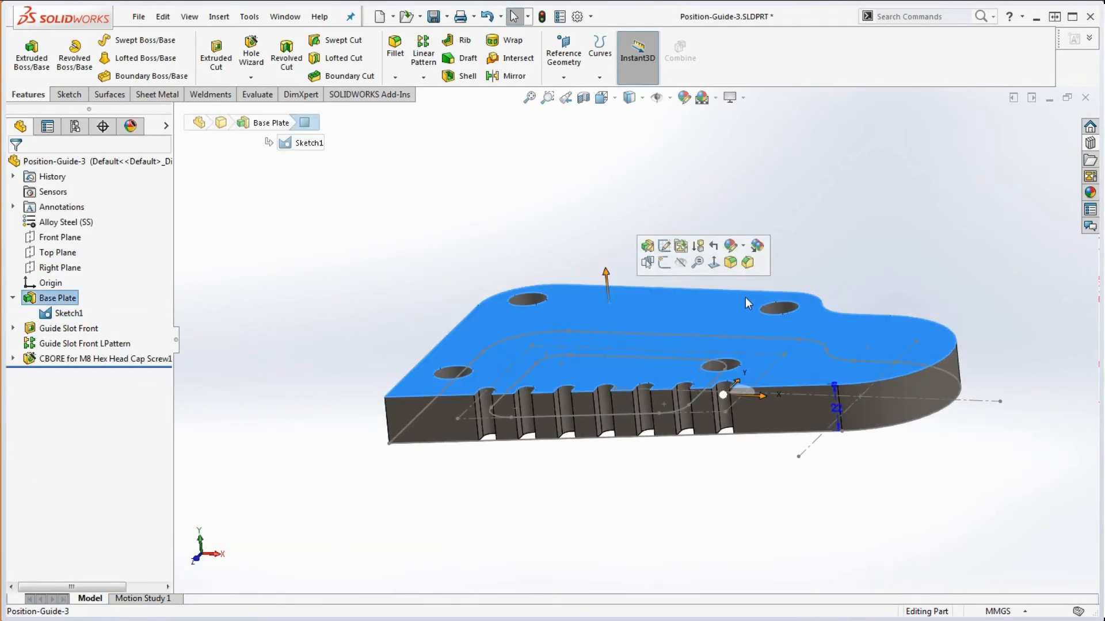
pyautogui.click(69, 95)
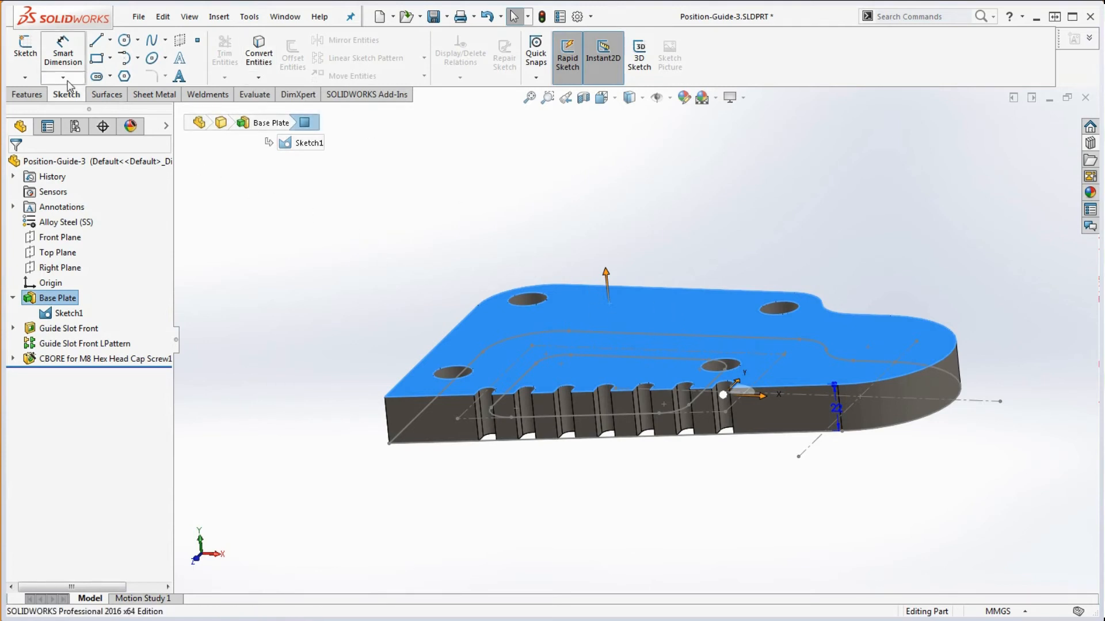
pyautogui.click(25, 49)
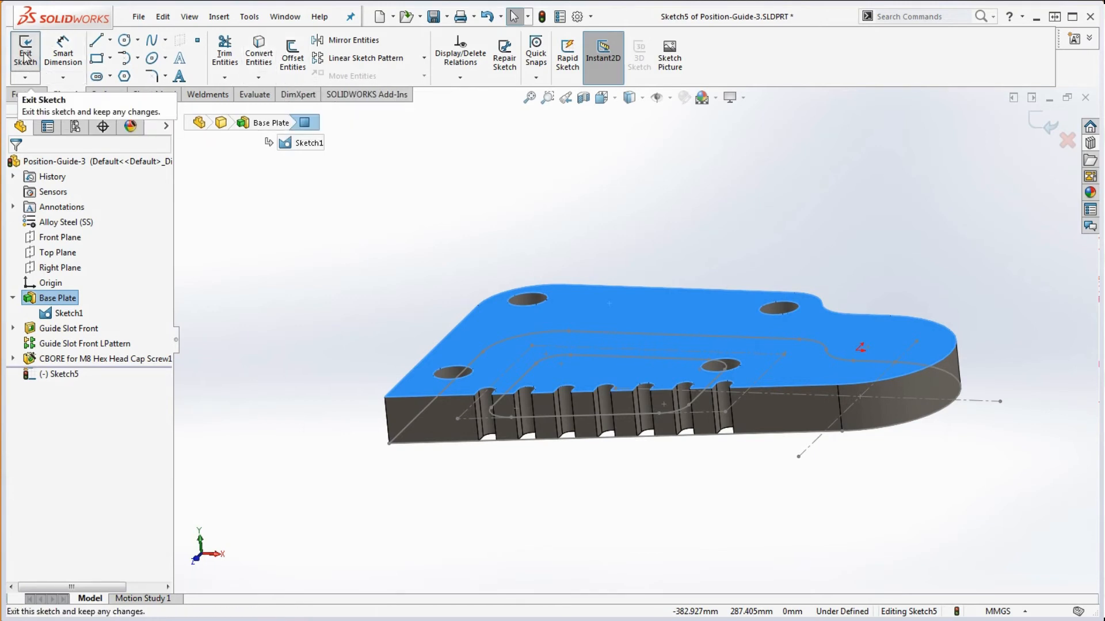
# - Try converting the whole top face's outline into the sketch, undo it and clear the face selection
pyautogui.click(258, 53)
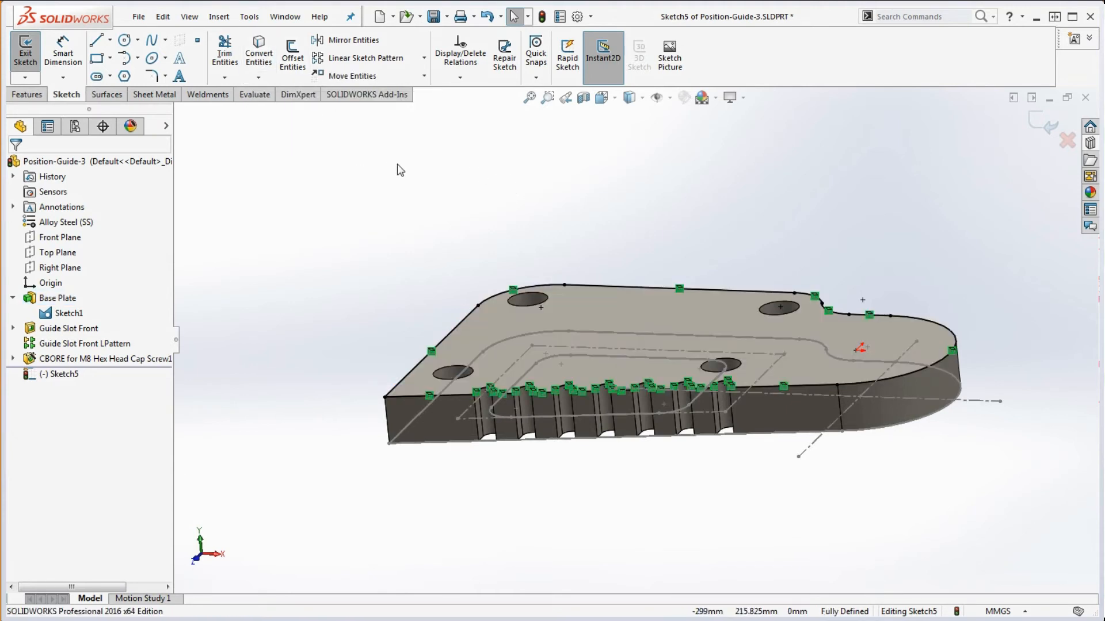
pyautogui.hotkey('ctrl', 'z')
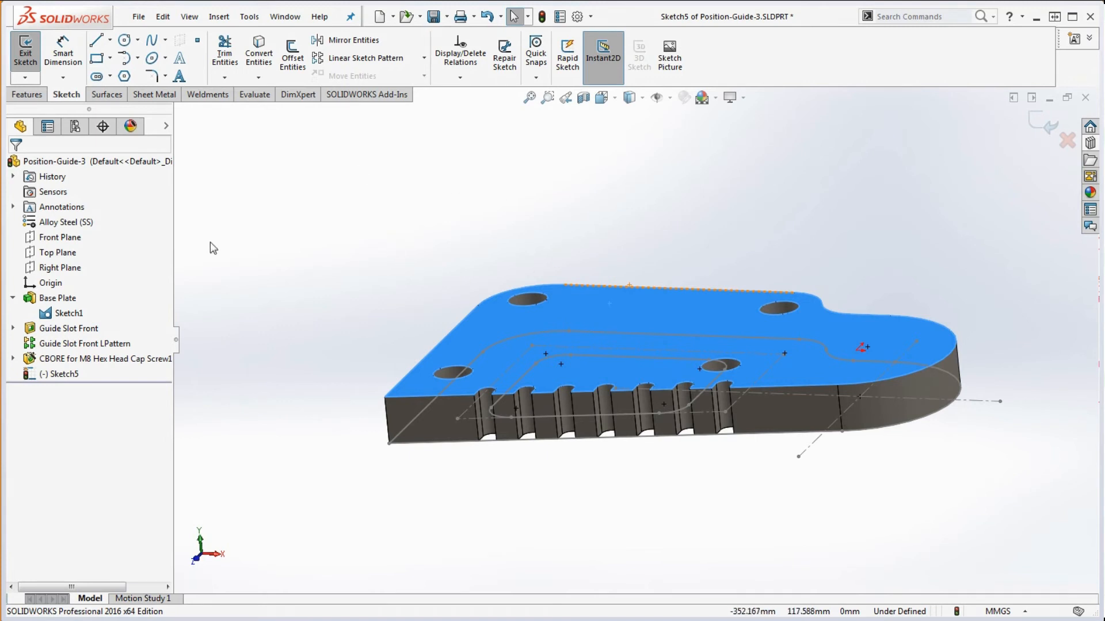
pyautogui.click(389, 276)
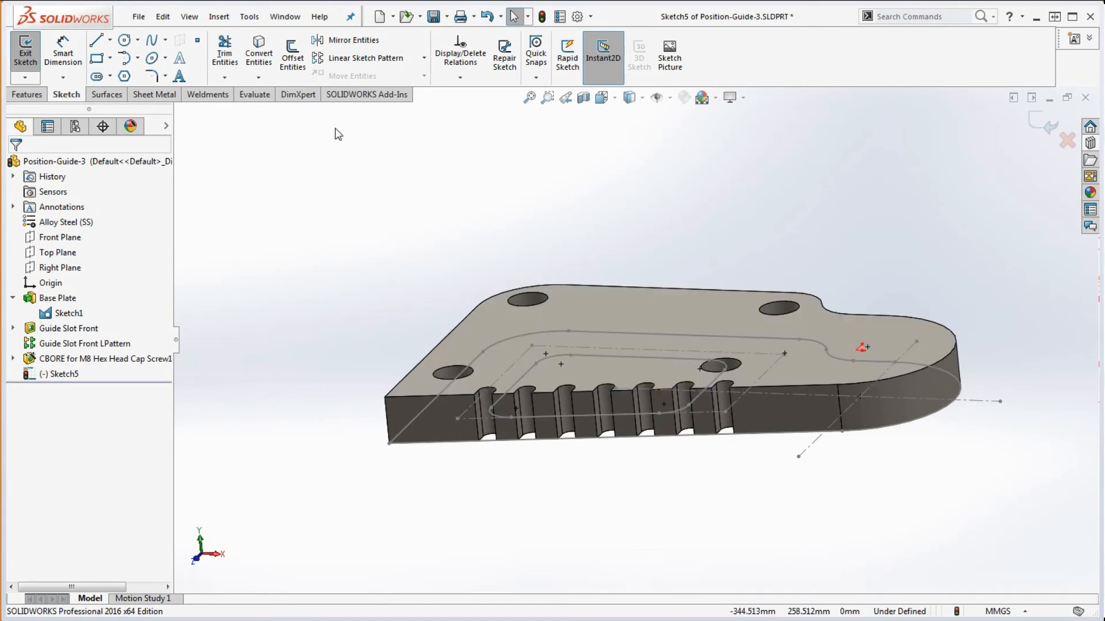
# - Convert the inner rounded quadrilateral of Sketch1 into the new sketch as a selected chain
pyautogui.click(258, 55)
pyautogui.moveTo(417, 174)
pyautogui.mouseDown(button='middle')
pyautogui.moveTo(434, 250)
pyautogui.moveTo(426, 267)
pyautogui.mouseUp(button='middle')
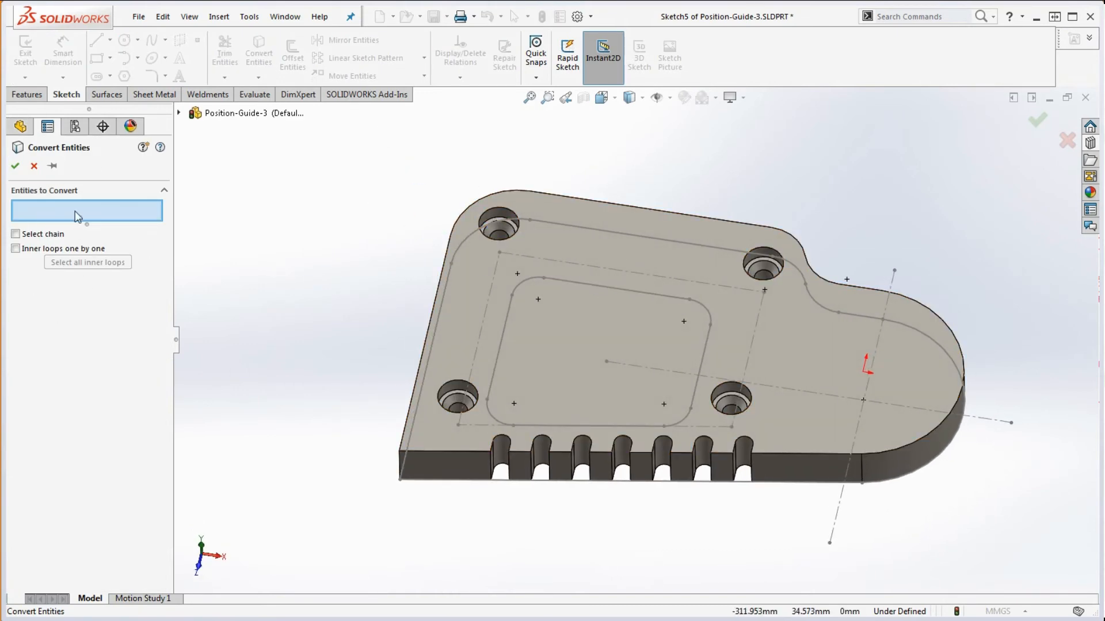
pyautogui.click(16, 233)
pyautogui.click(509, 318)
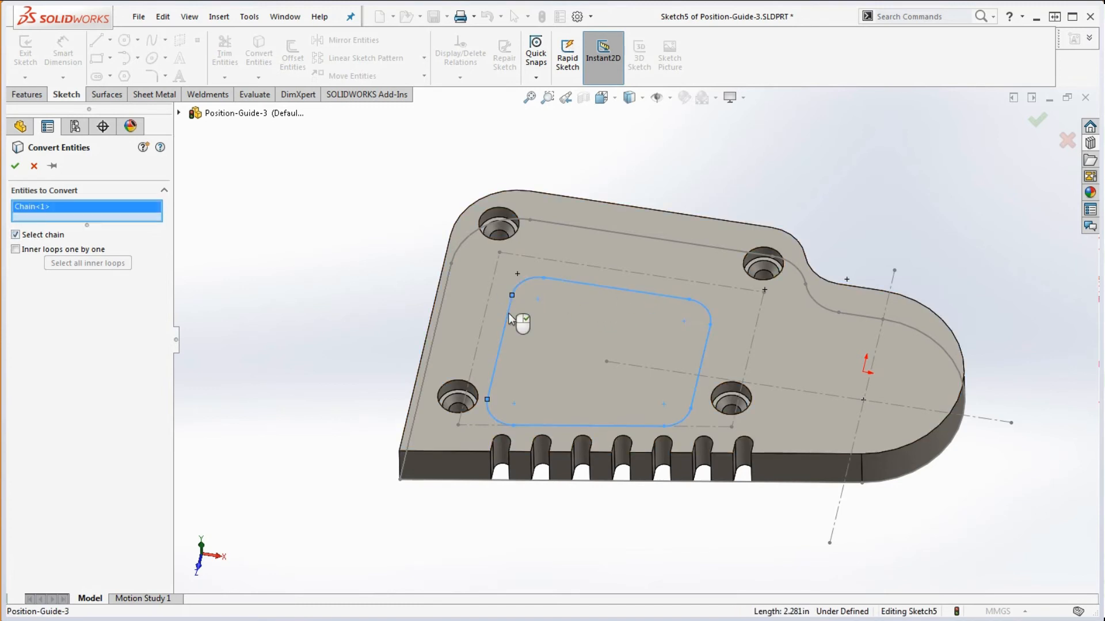
pyautogui.rightClick(509, 314)
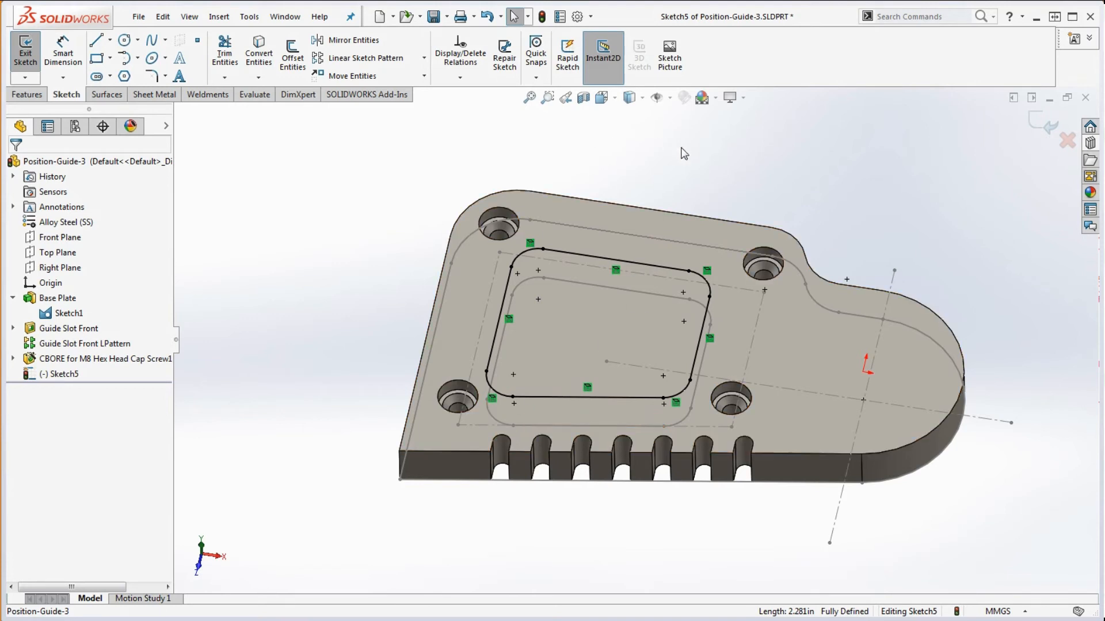
# - Extrude-cut the converted tool guide profile blind to a depth of 10 mm
pyautogui.click(26, 95)
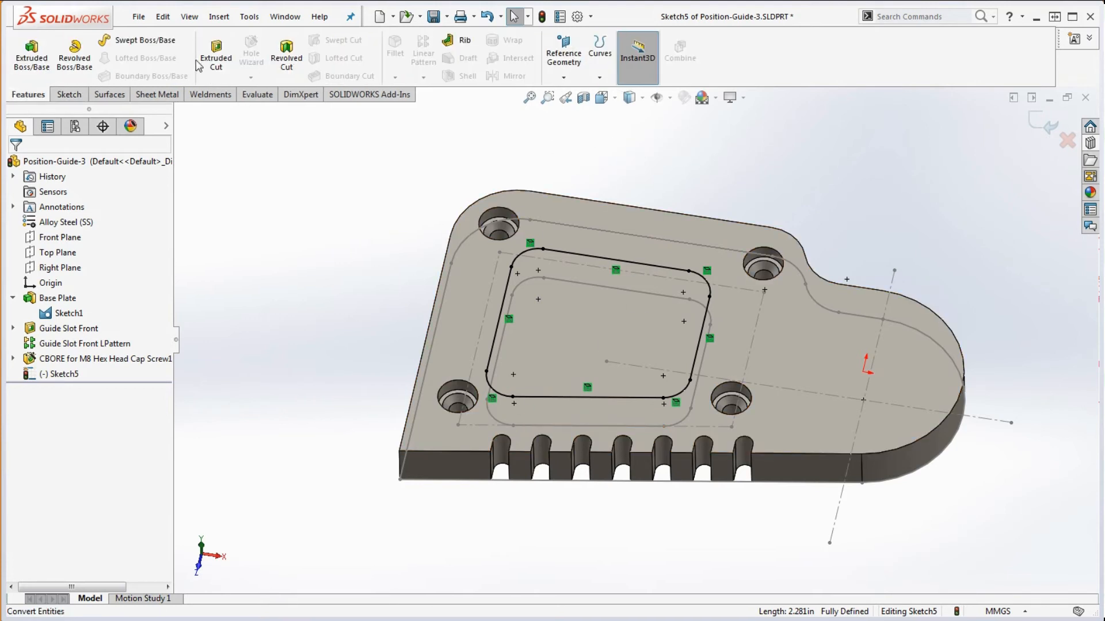
pyautogui.click(215, 57)
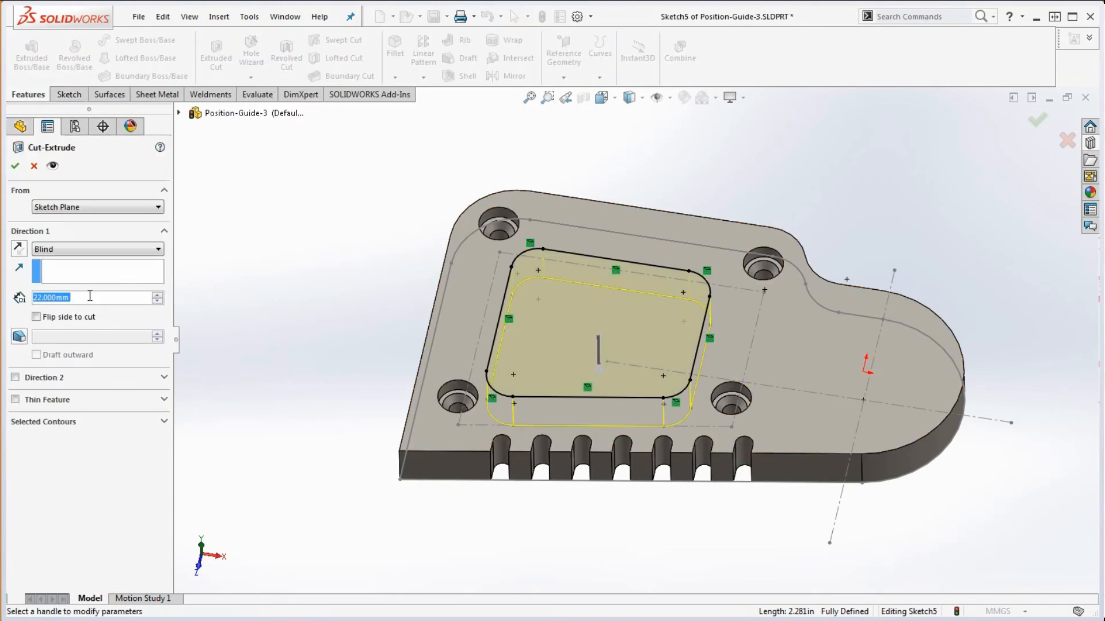
pyautogui.write('10')
pyautogui.press('Return')
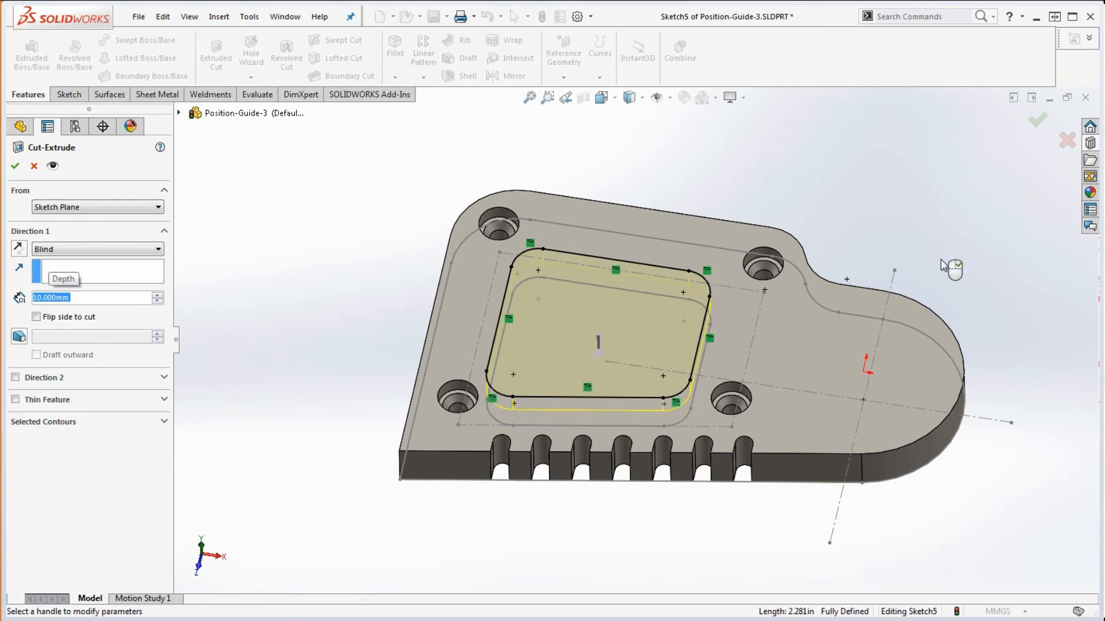
pyautogui.click(15, 166)
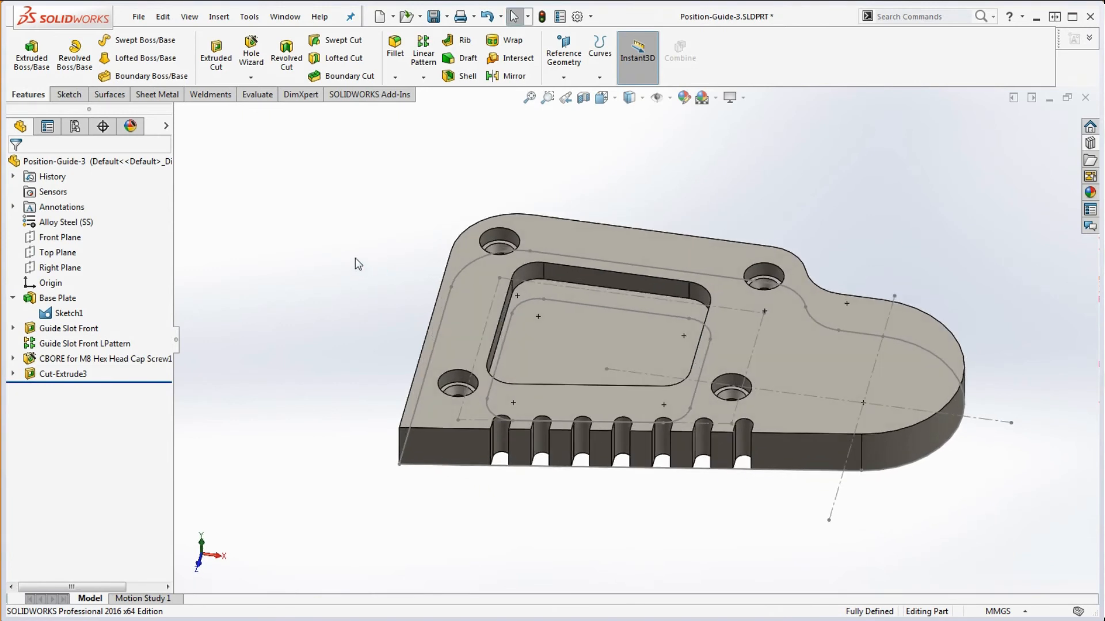
# - Compare the part's mass and center of mass with the drawing's sheet note for the top tool guide
pyautogui.click(256, 95)
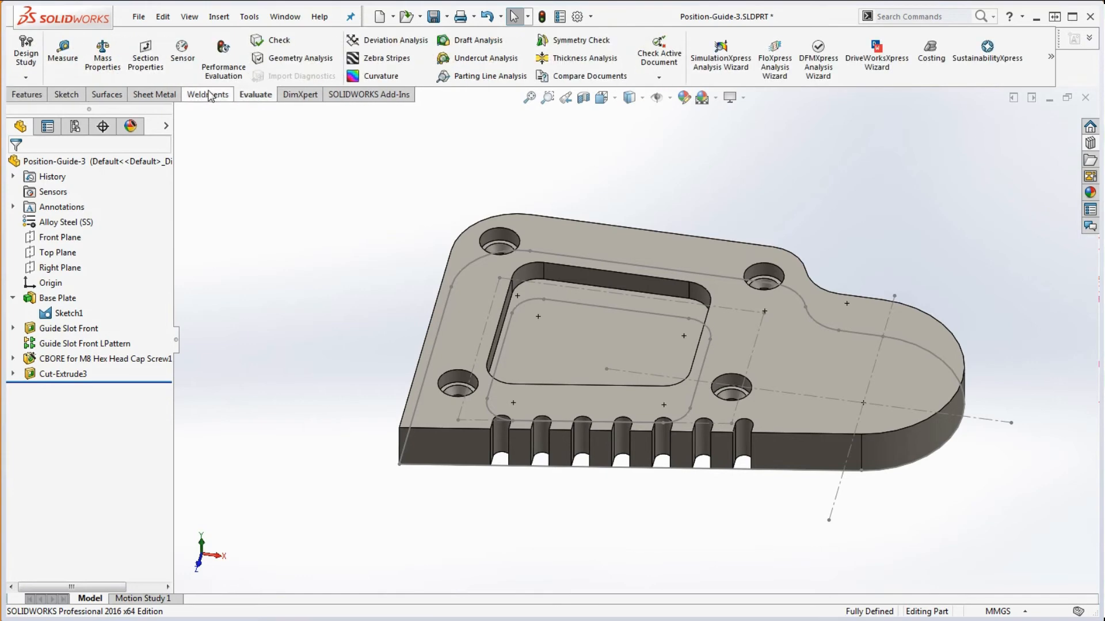
pyautogui.click(103, 58)
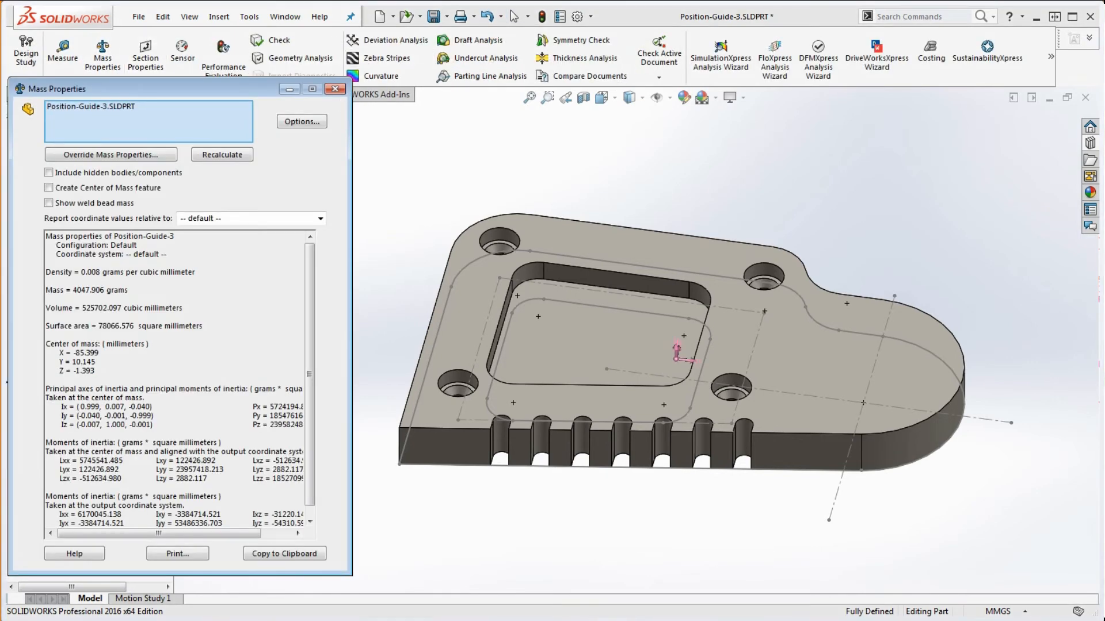
pyautogui.moveTo(1104, 0); pyautogui.dragTo(695, 0)
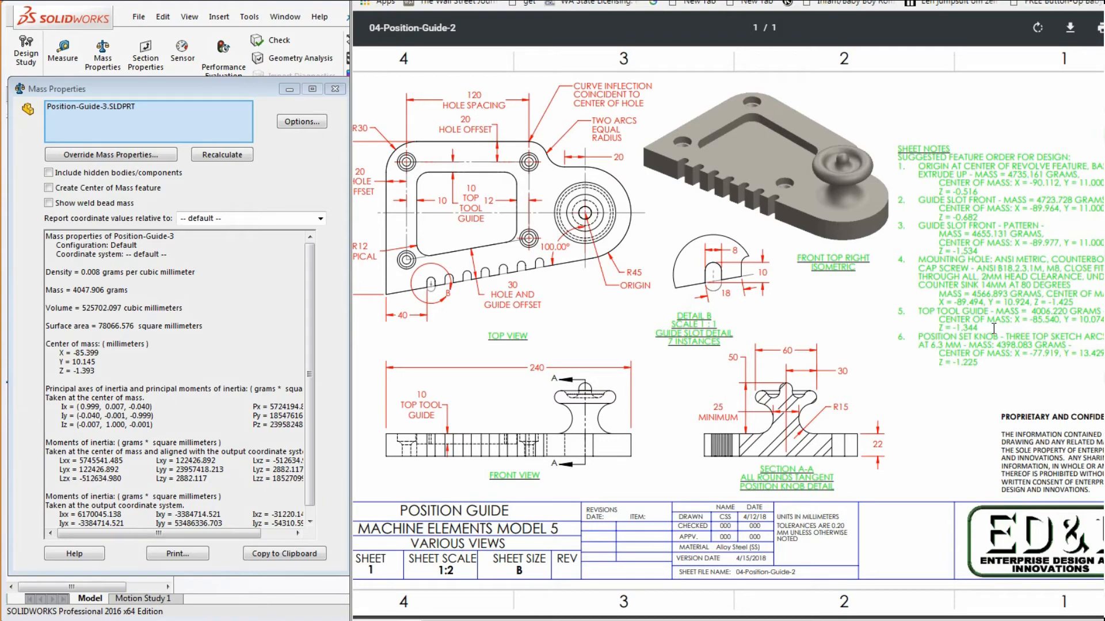
pyautogui.moveTo(1037, 2); pyautogui.dragTo(1104, 18)
pyautogui.press('Escape')
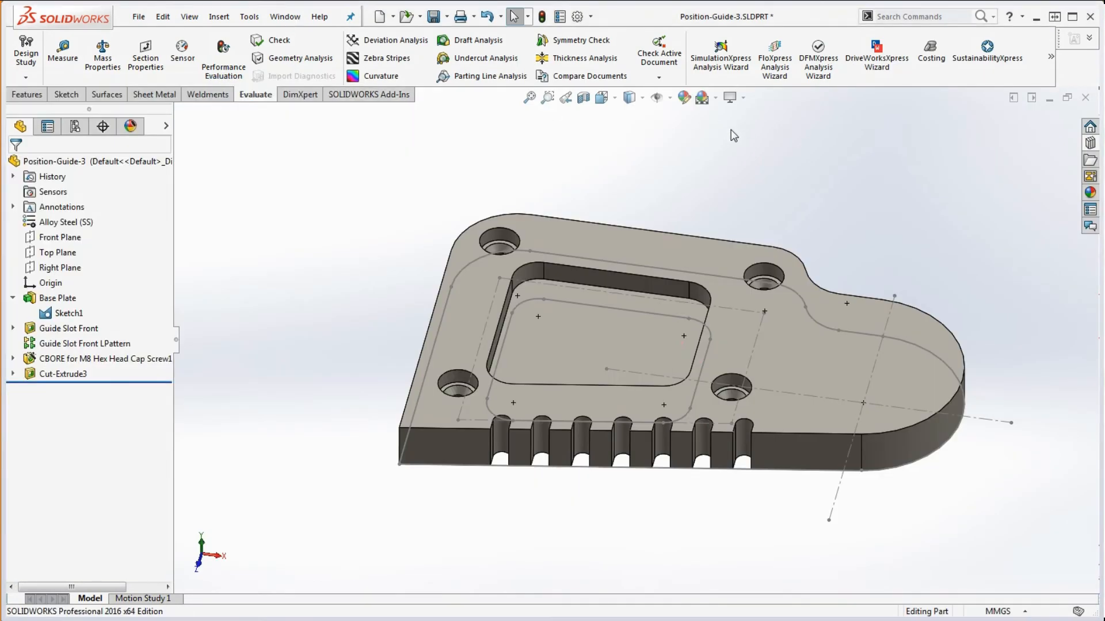
pyautogui.moveTo(727, 150); pyautogui.dragTo(691, 196, button='middle')
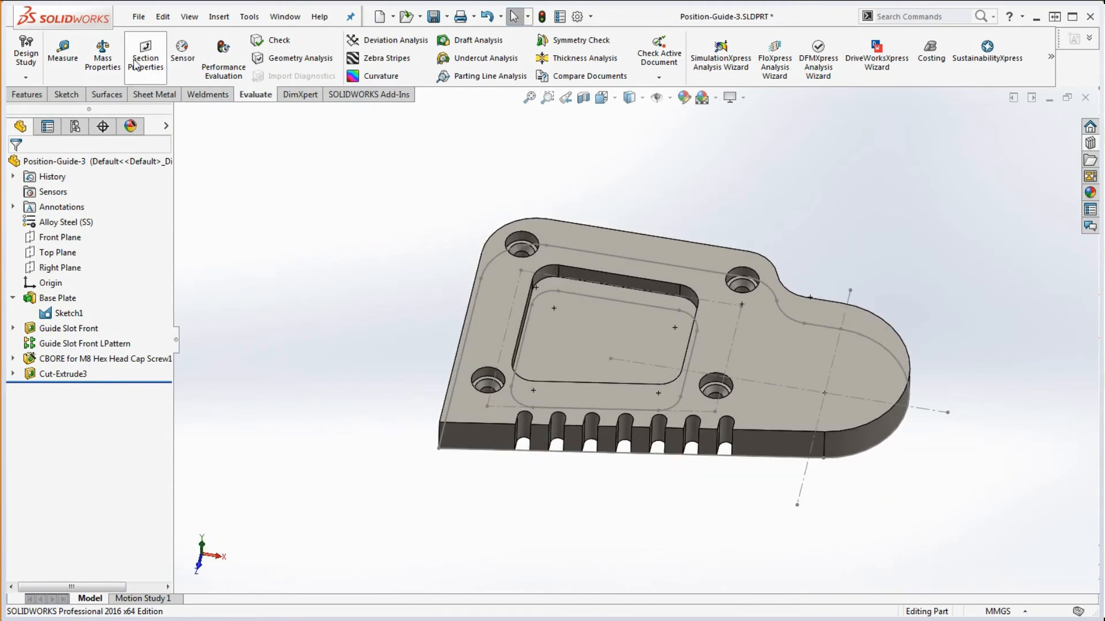
pyautogui.click(102, 52)
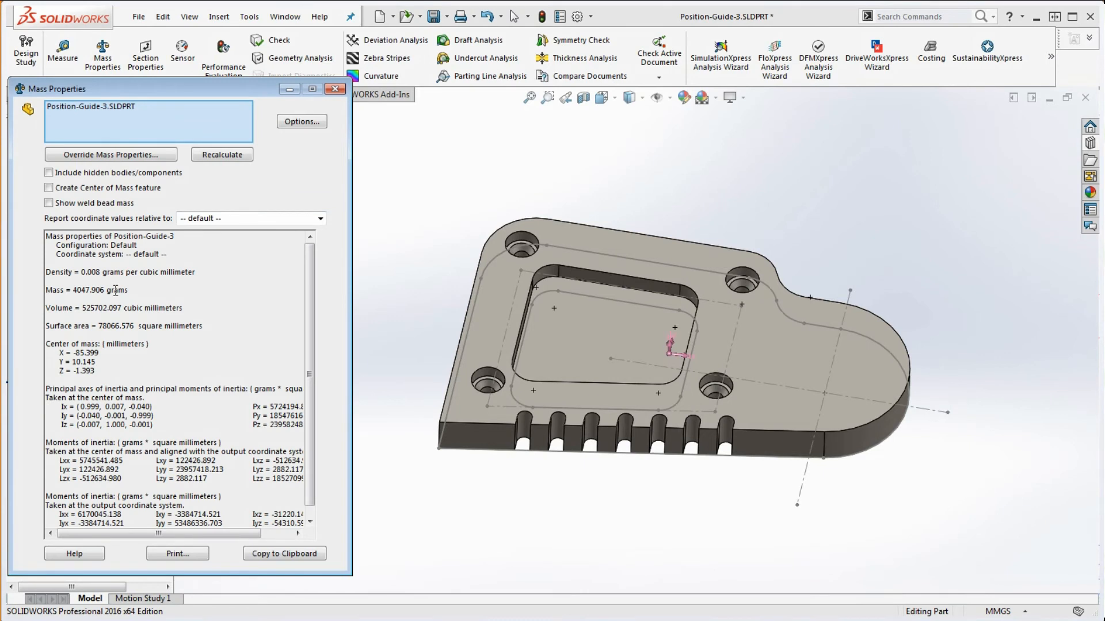
pyautogui.click(335, 88)
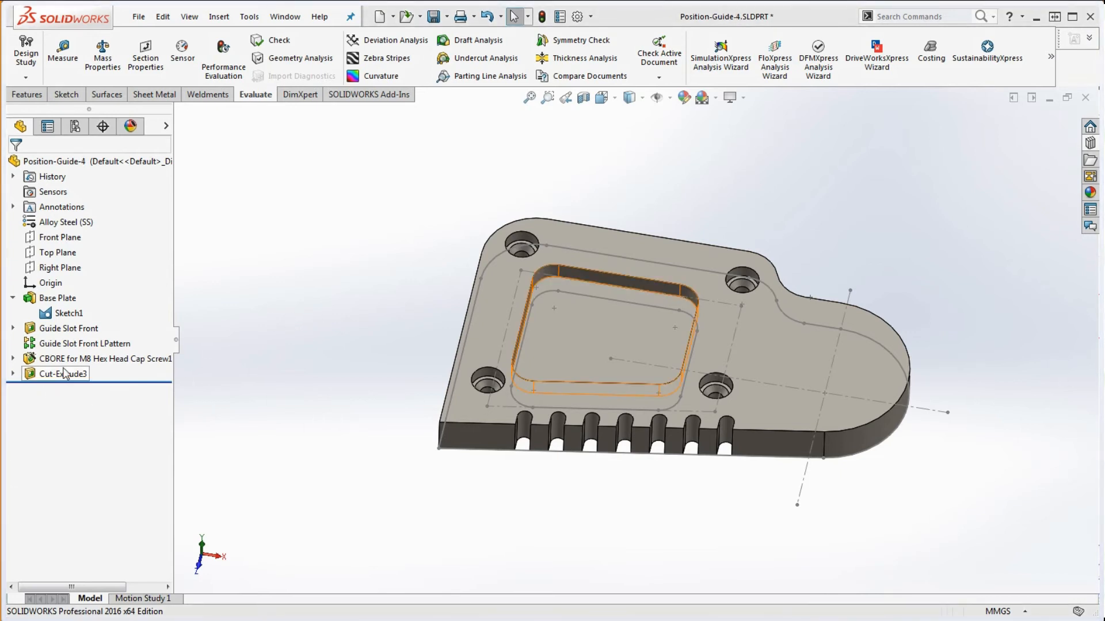
# - Review the top tool guide cut's depth settings against the drawing's dimensions, leaving the feature as it is
pyautogui.rightClick(64, 374)
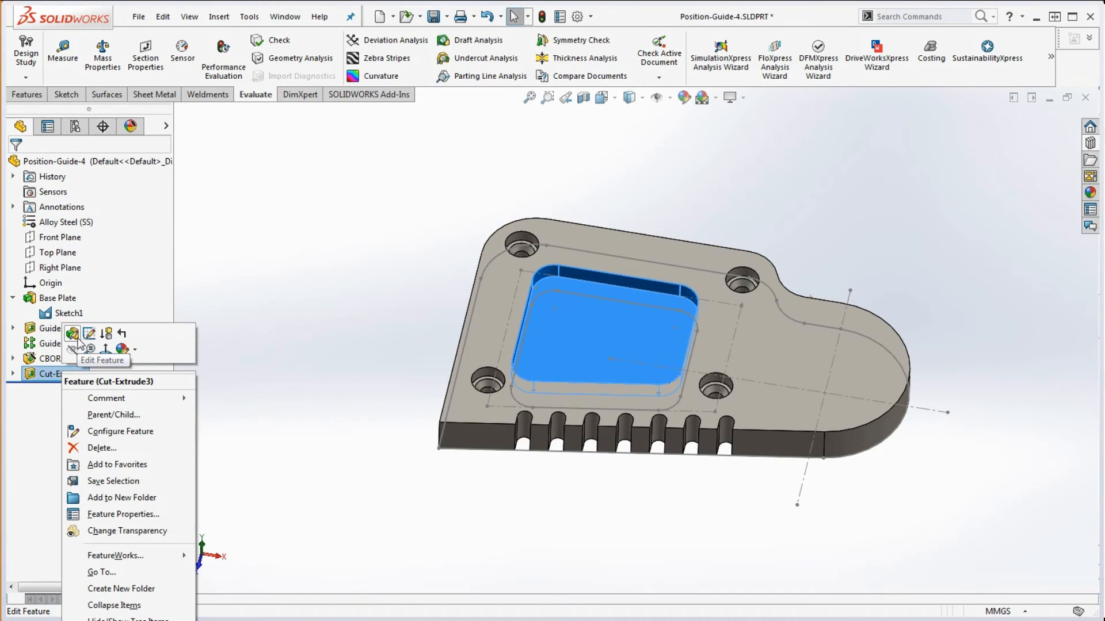
pyautogui.click(71, 336)
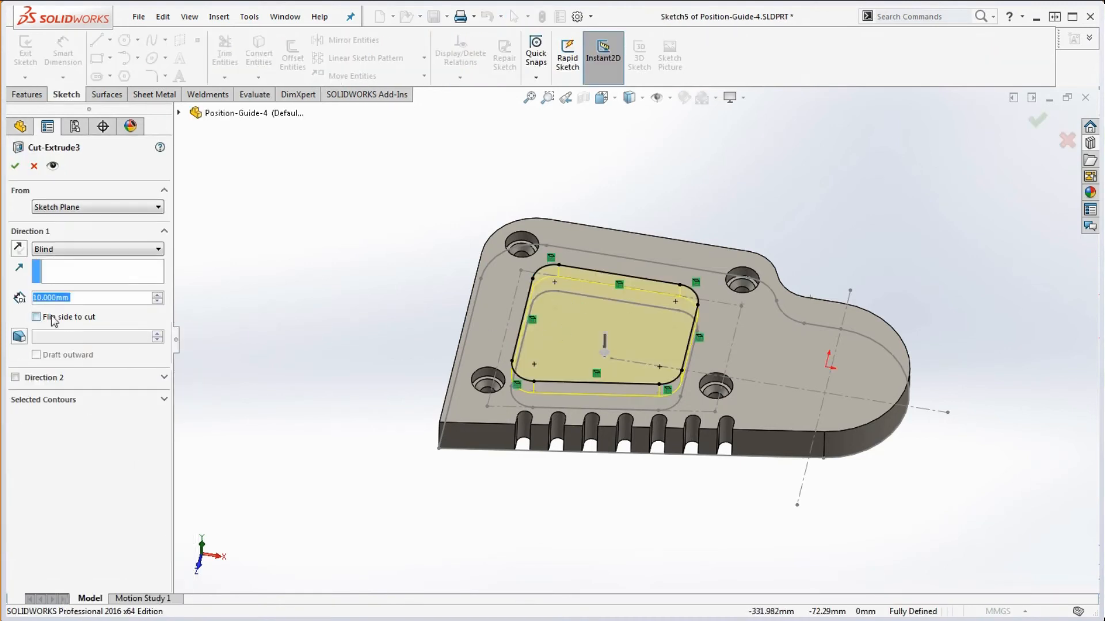
pyautogui.moveTo(1104, 11); pyautogui.dragTo(991, 5)
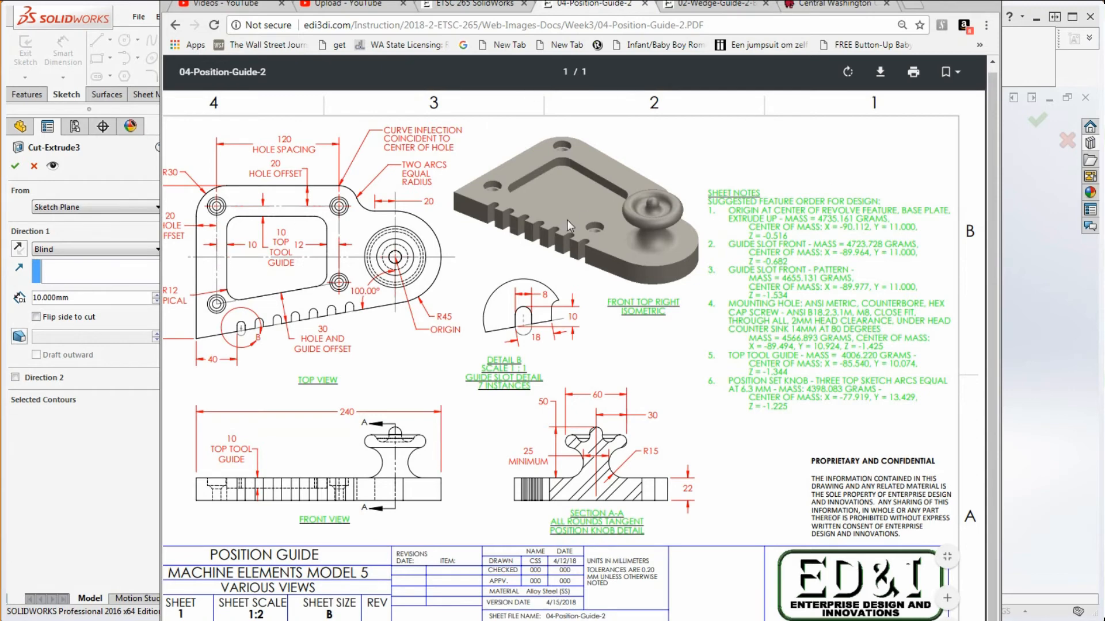
pyautogui.scroll(1, 300, 275)
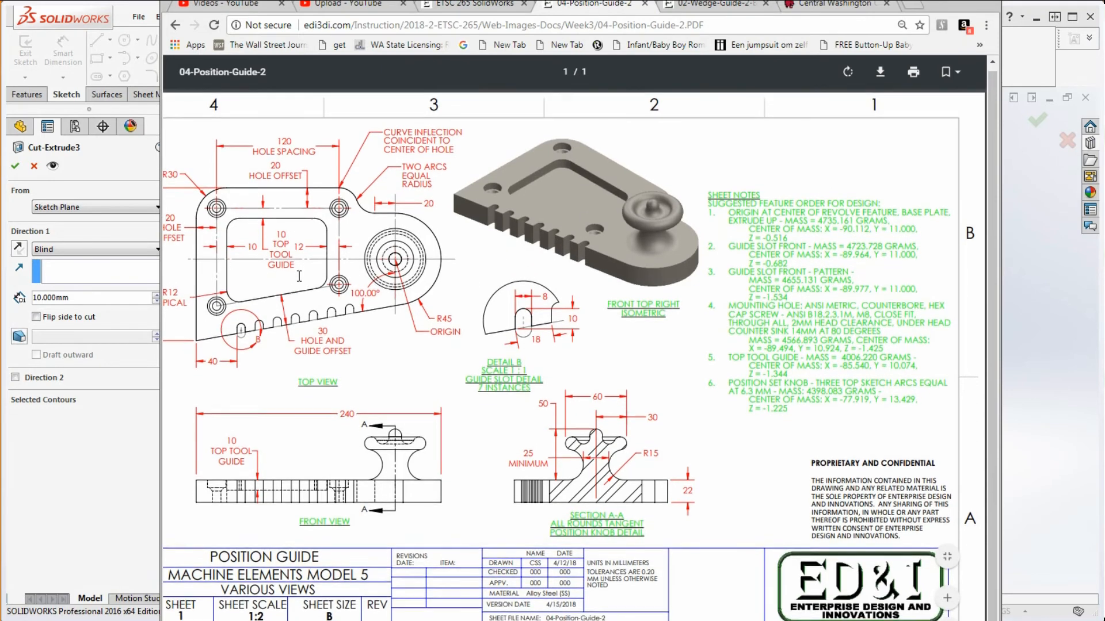
pyautogui.scroll(-1, 299, 277)
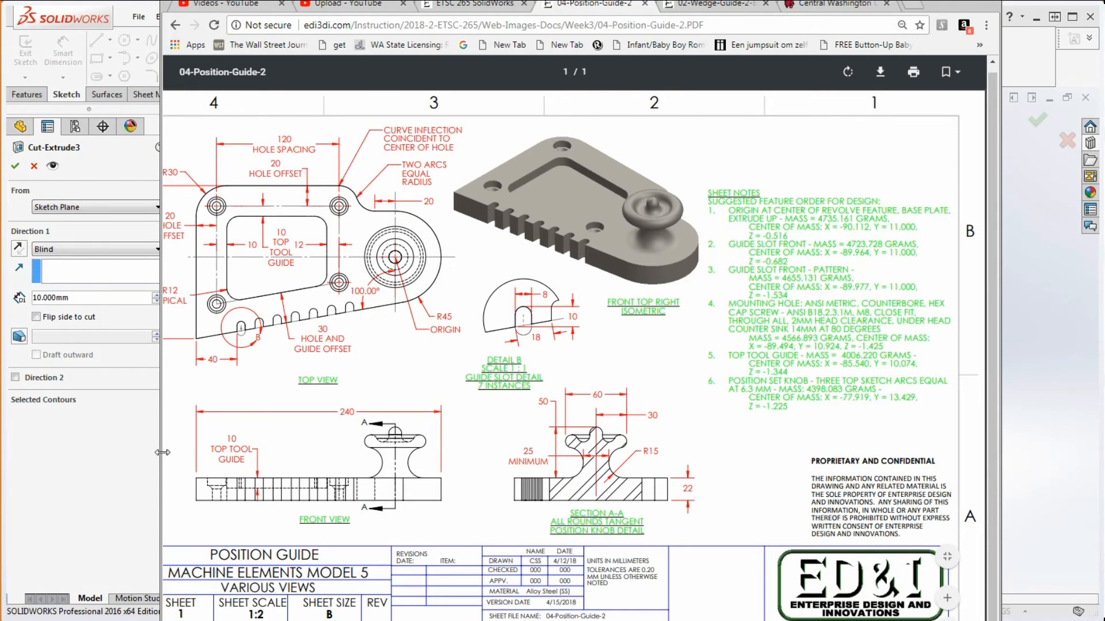
pyautogui.moveTo(163, 453); pyautogui.dragTo(88, 453)
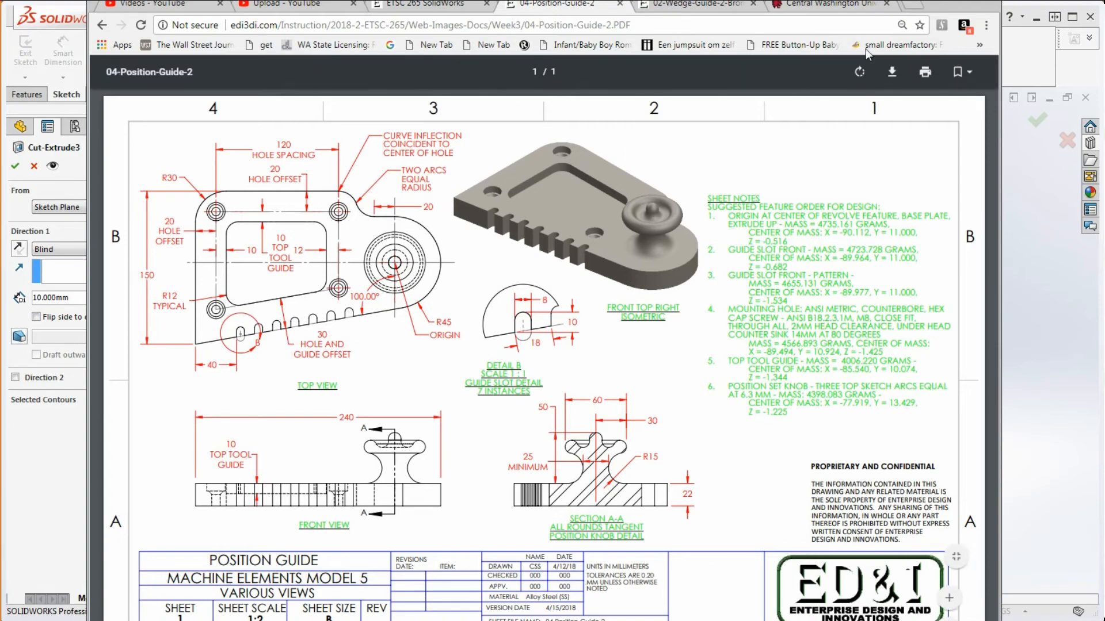
pyautogui.moveTo(951, 10); pyautogui.dragTo(1104, 65)
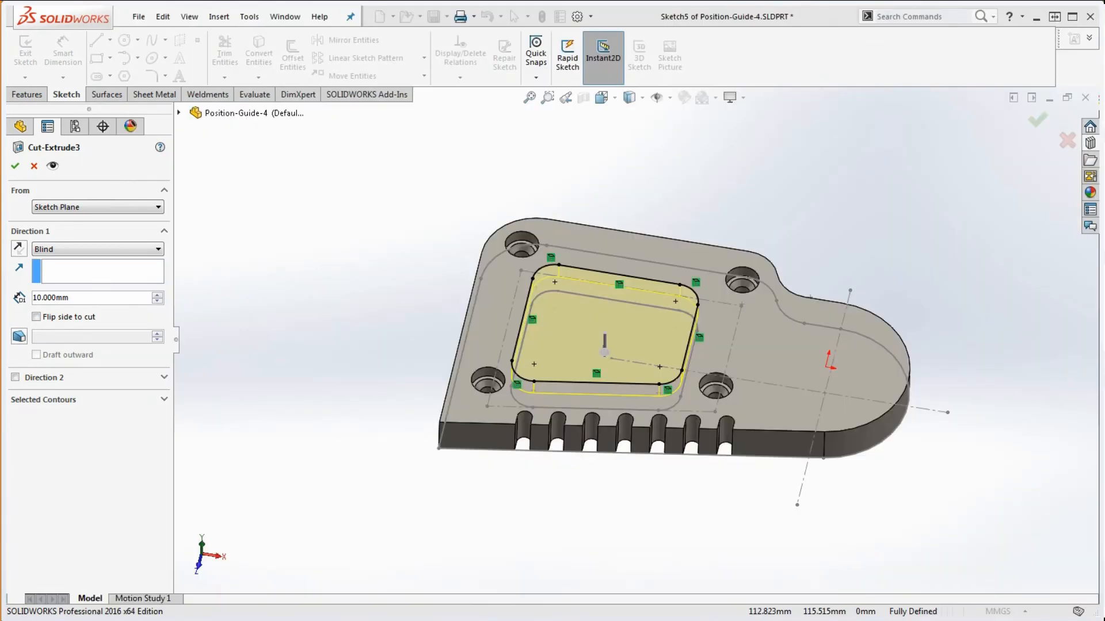
pyautogui.click(33, 166)
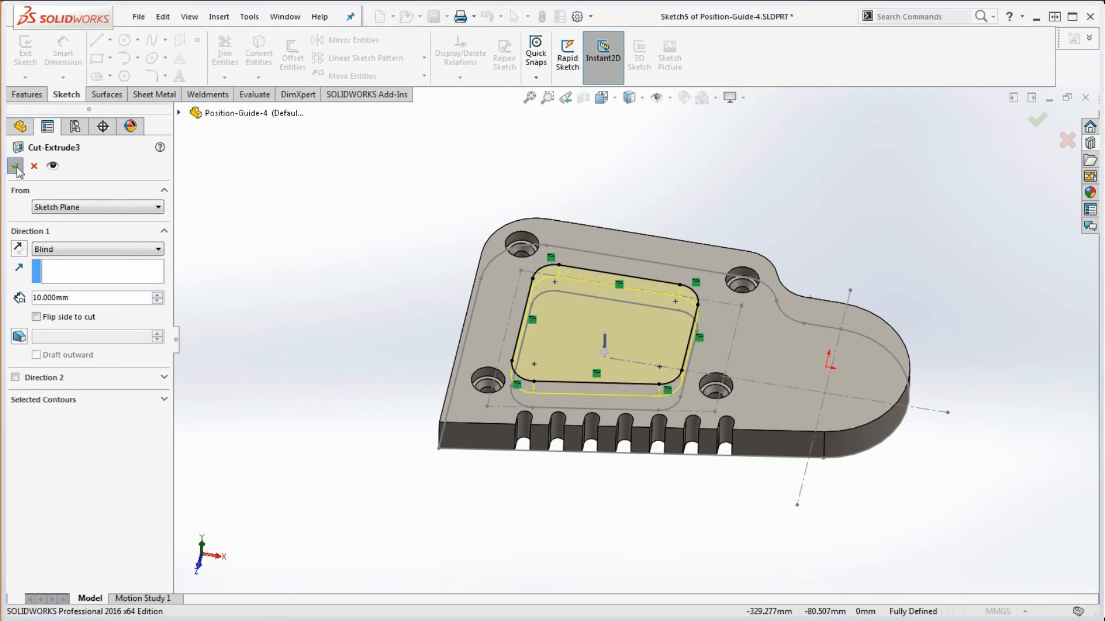
# - In Sketch1, set the offset between the inner profile's side nearest the rounded end and the hole centerline to 12 mm, and rebuild
pyautogui.rightClick(65, 315)
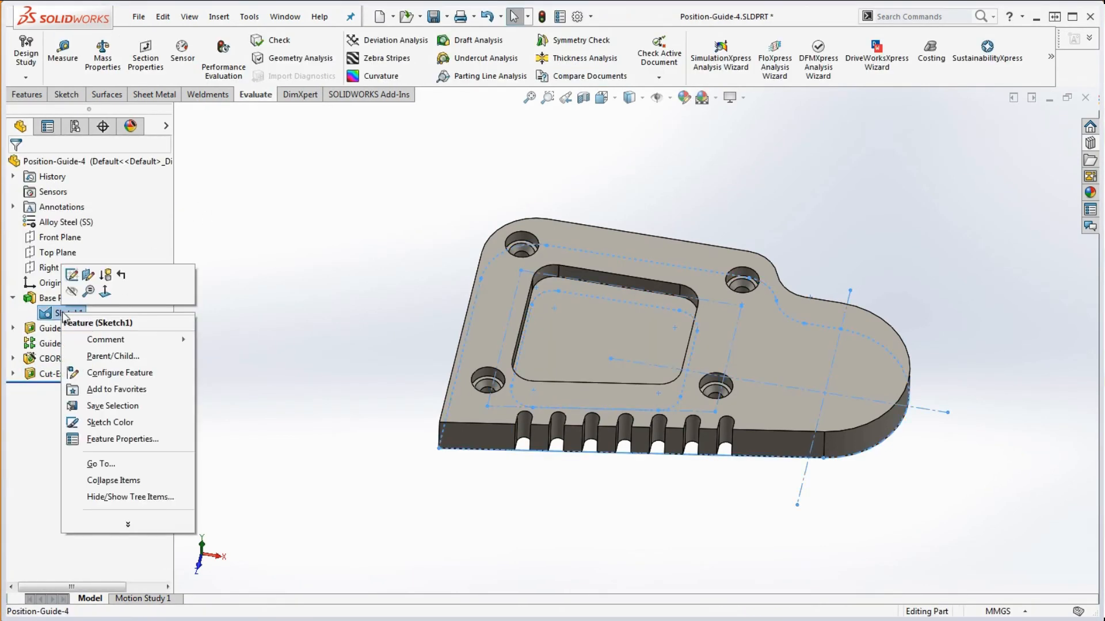
pyautogui.click(87, 276)
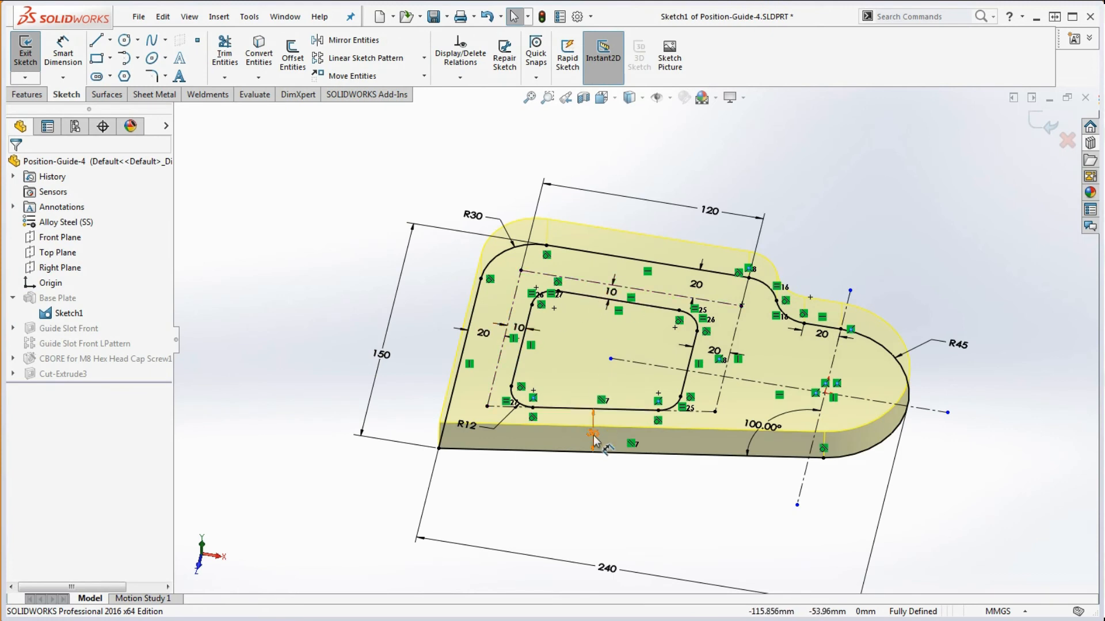
pyautogui.click(715, 352)
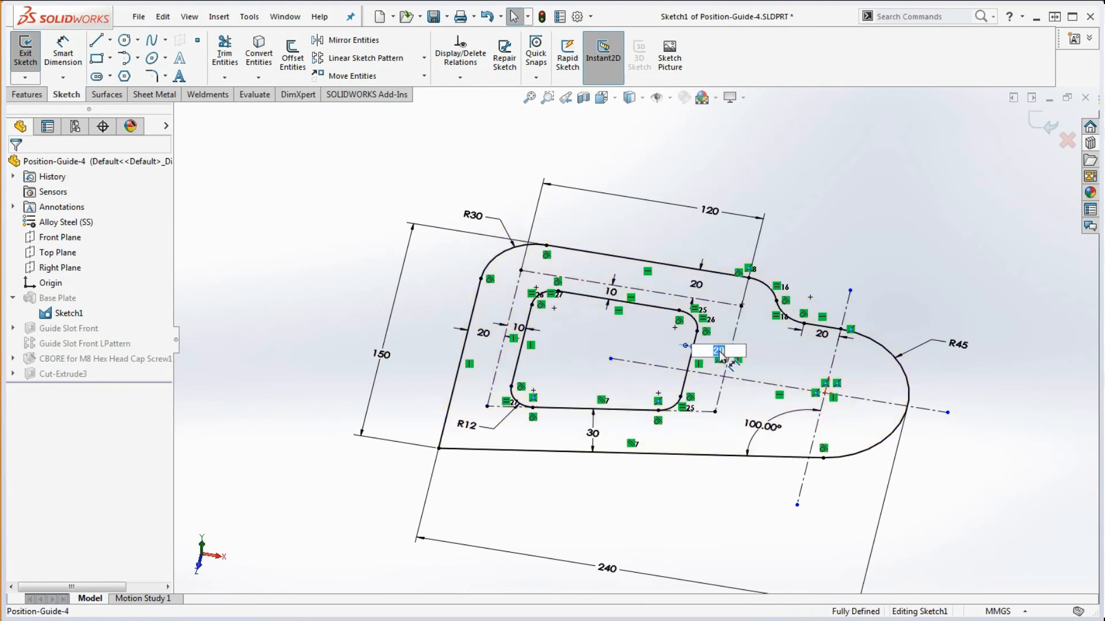
pyautogui.write('12')
pyautogui.press('Return')
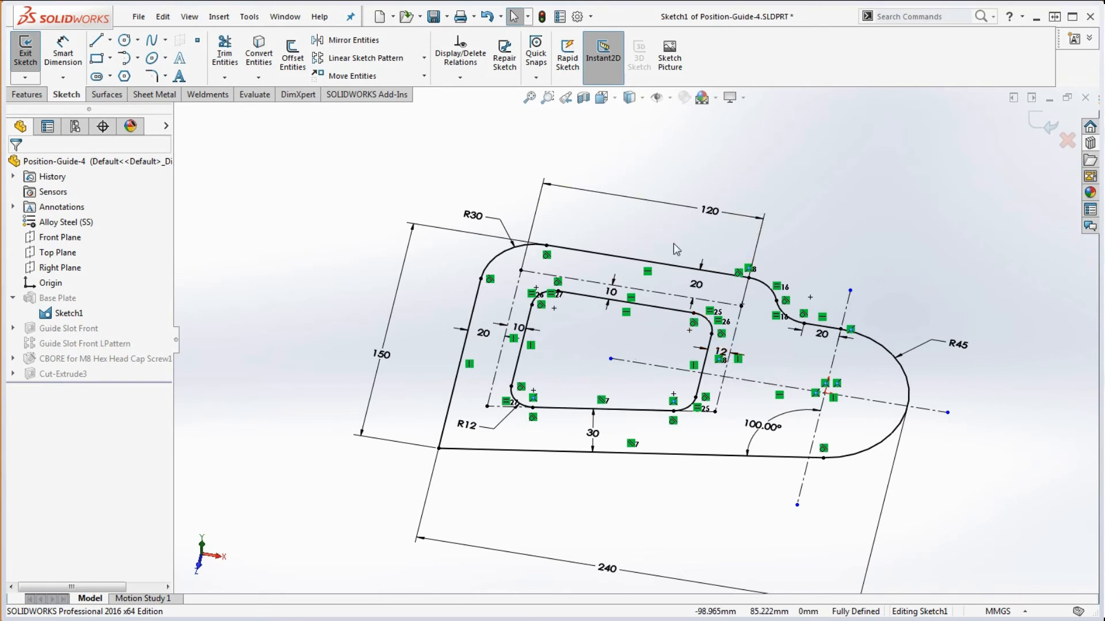
pyautogui.click(542, 18)
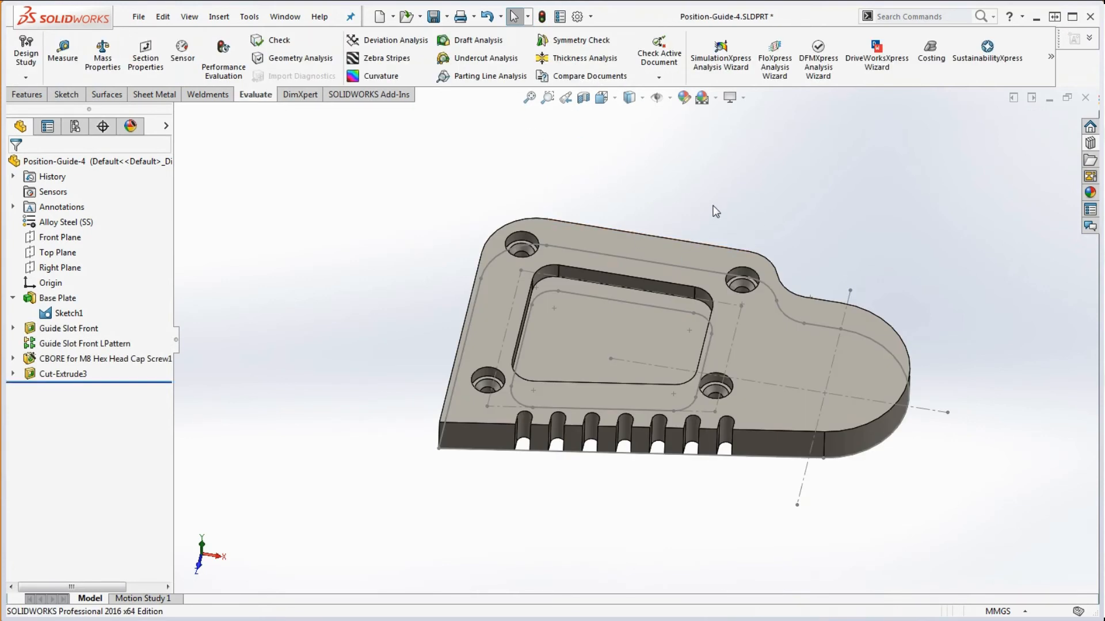
# - Recheck the part's mass and center of mass against the drawing's sheet note 5 for the top tool guide
pyautogui.click(103, 57)
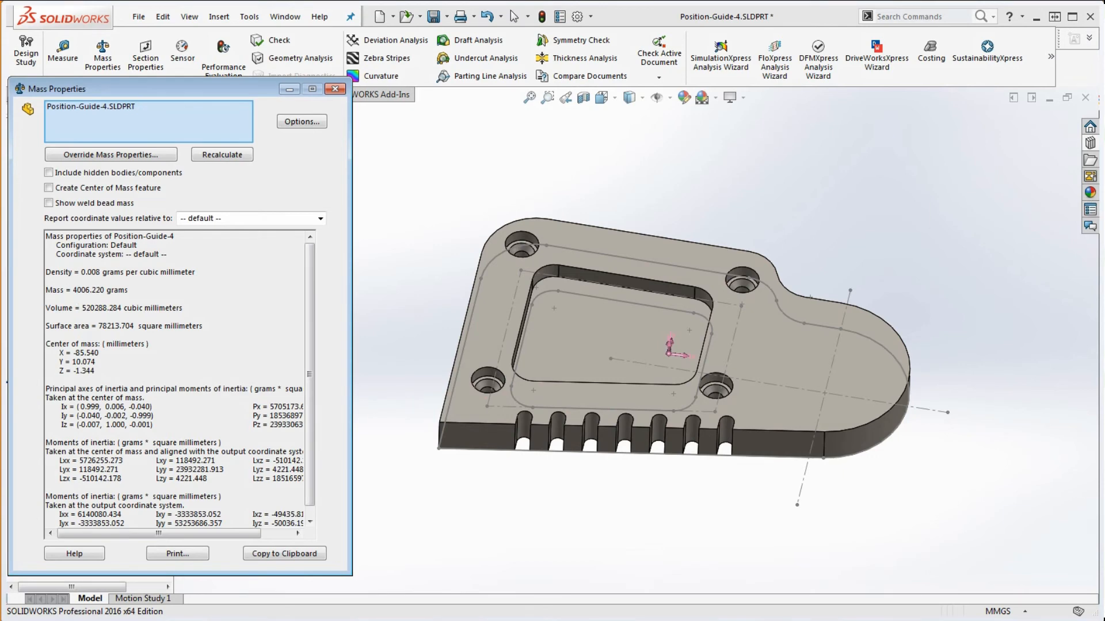
pyautogui.moveTo(1104, 23); pyautogui.dragTo(719, 0)
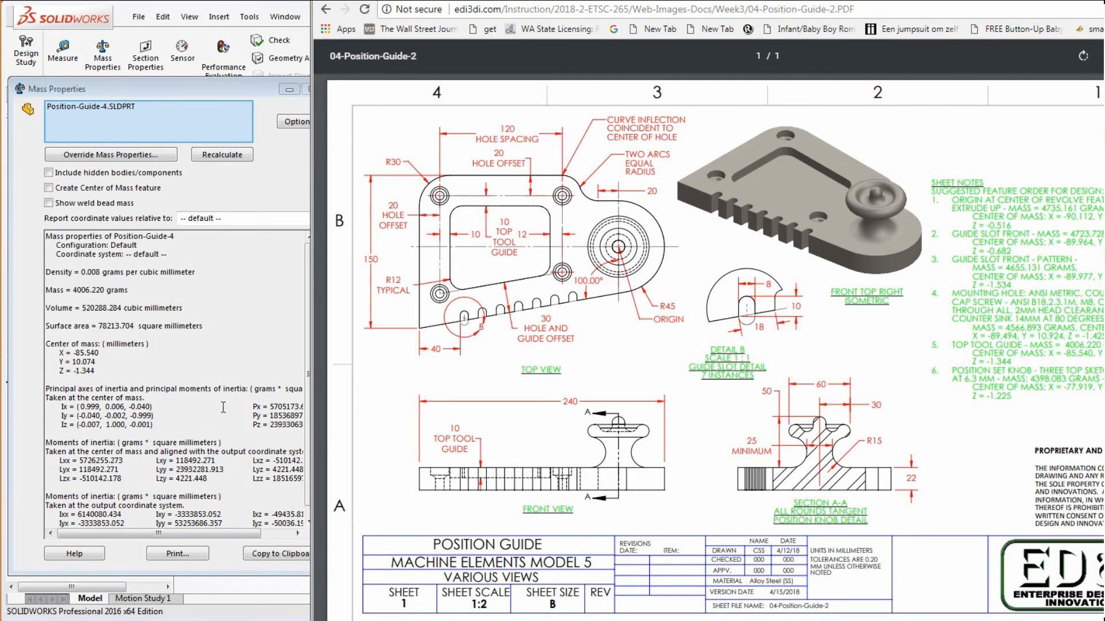
pyautogui.hotkey('alt', 'Tab')
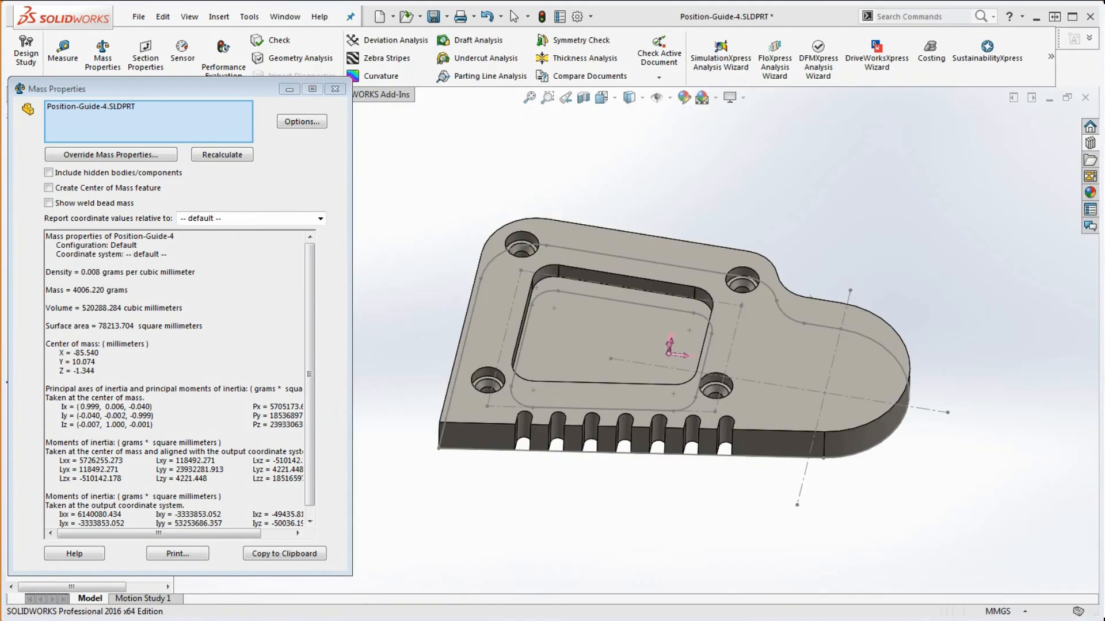
pyautogui.click(334, 90)
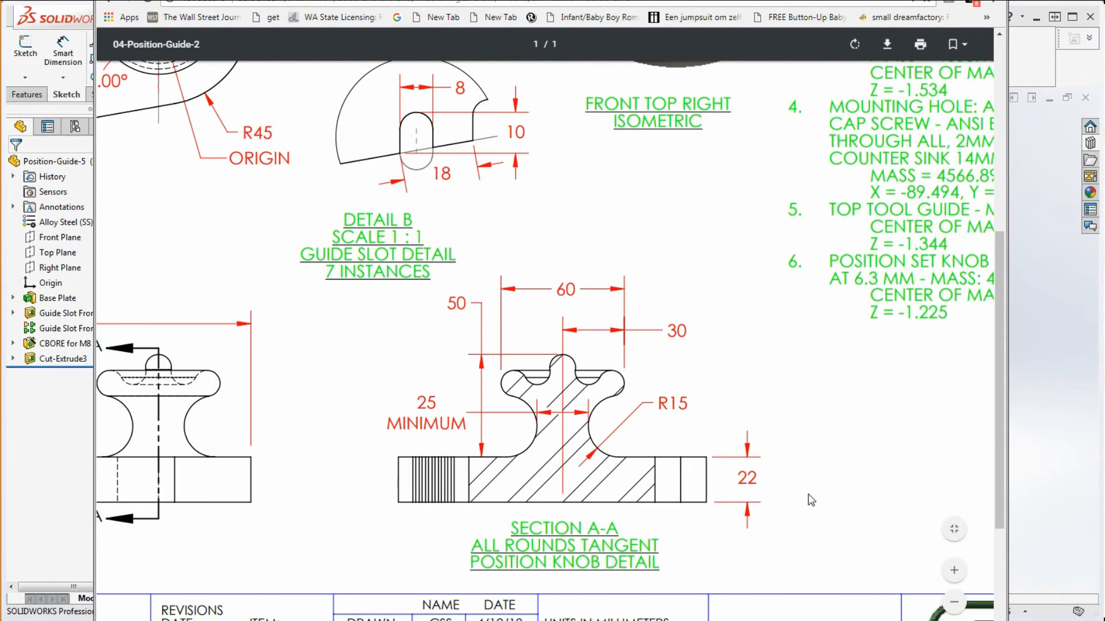
# - Examine the position knob in the drawing's front view, section A-A and sheet note 6, and return to the part model
pyautogui.hscroll(-6, 384, 357)
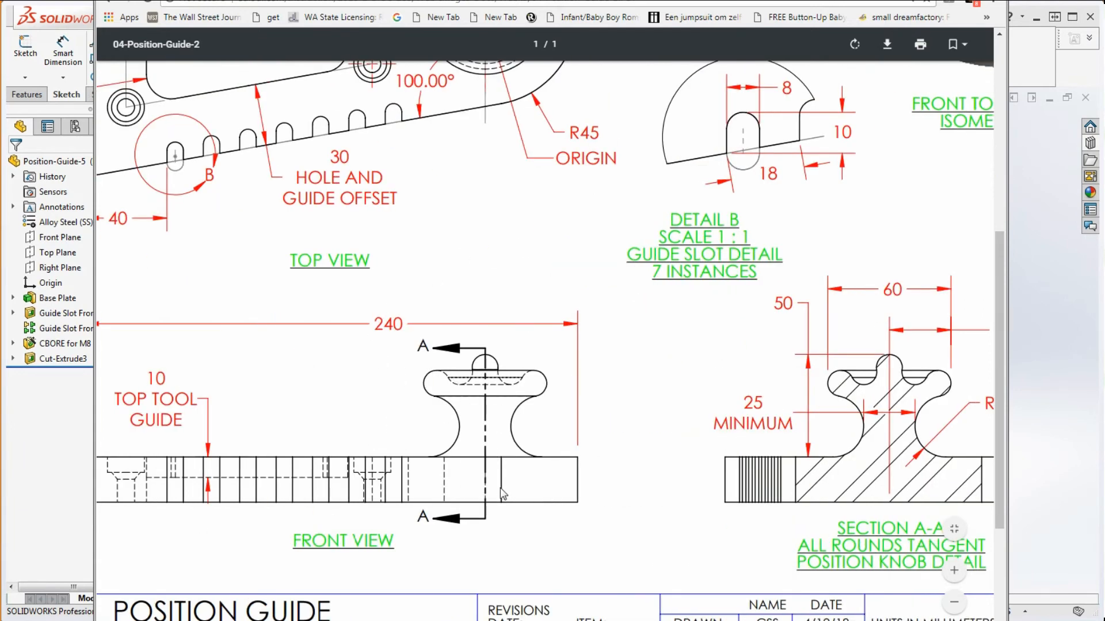
pyautogui.hscroll(5, 813, 607)
pyautogui.hscroll(1, 546, 340)
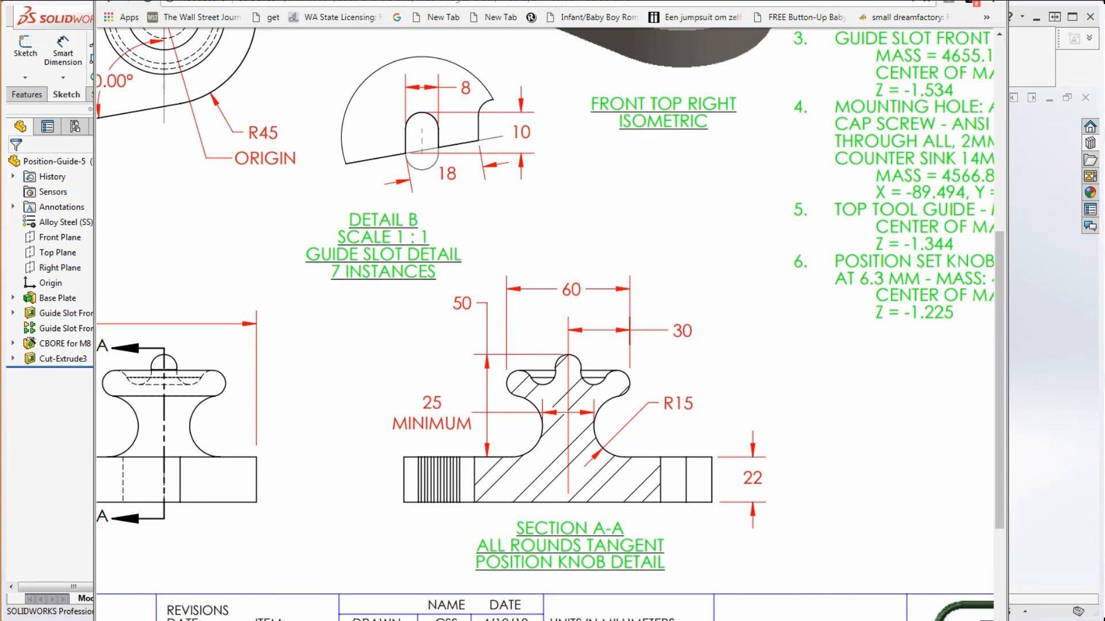
pyautogui.hscroll(6, 546, 324)
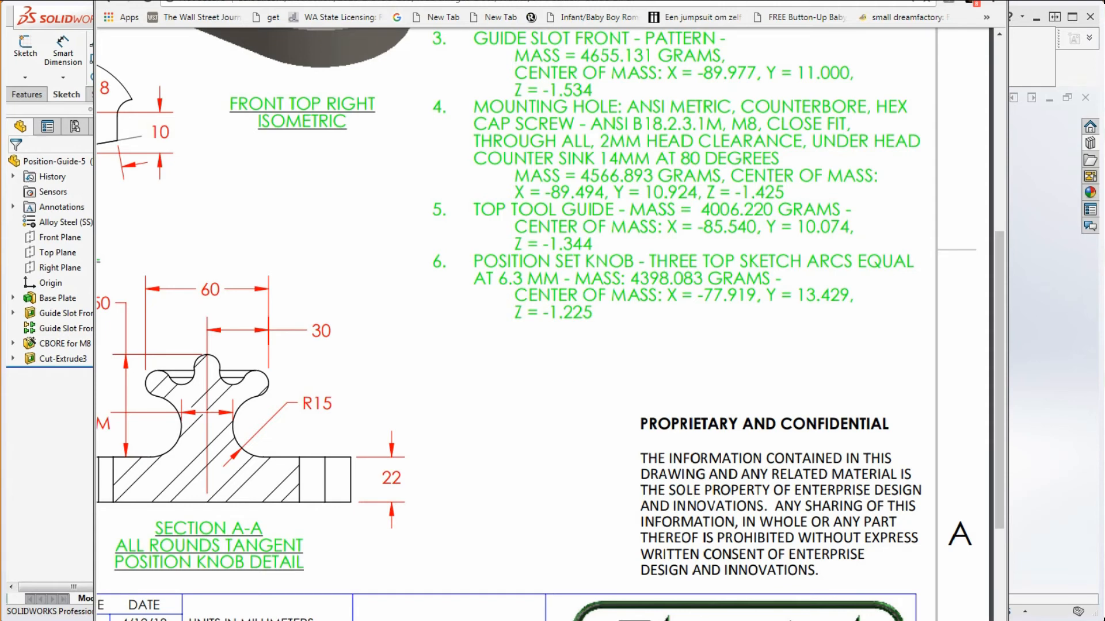
pyautogui.hscroll(-5, 581, 395)
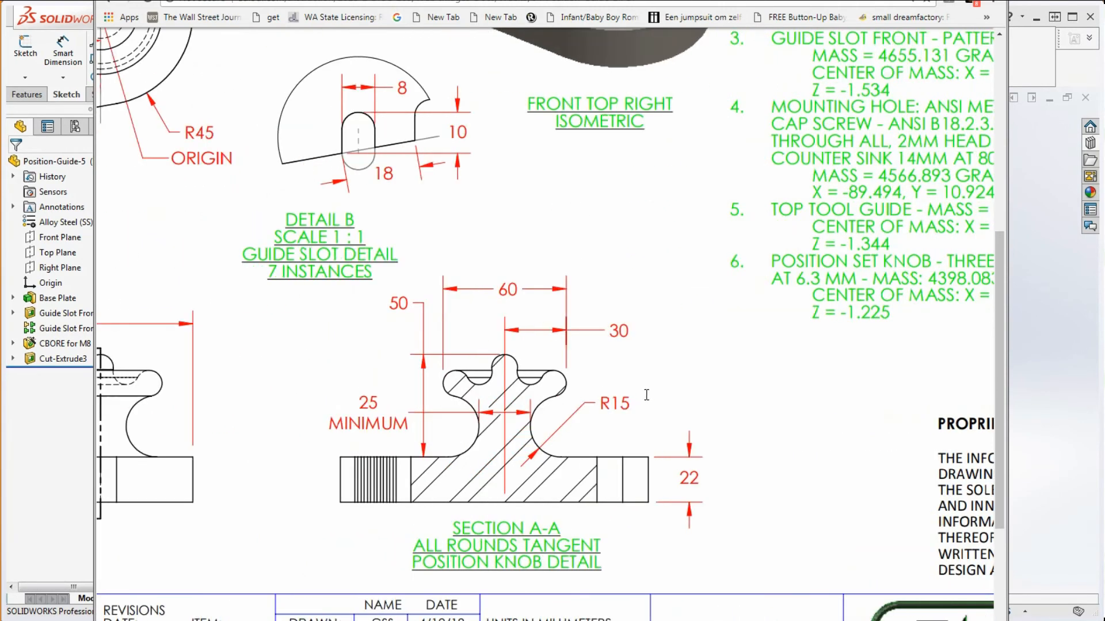
pyautogui.click(38, 455)
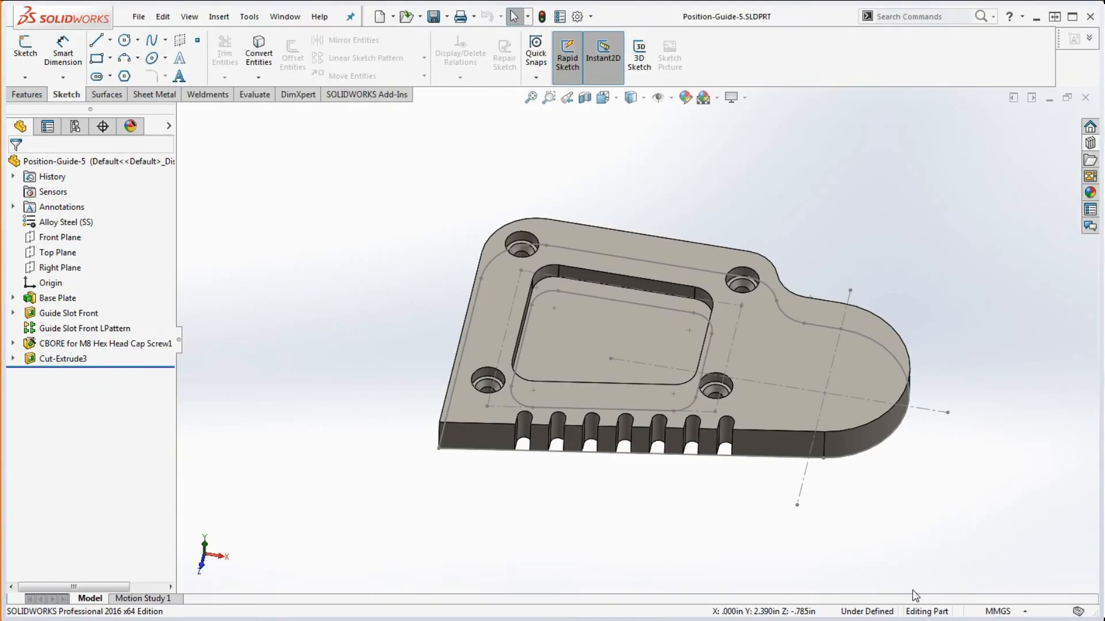
# - Rename the Cut-Extrude3 feature as Top Tool Guide
pyautogui.moveTo(887, 597); pyautogui.dragTo(880, 530, button='middle')
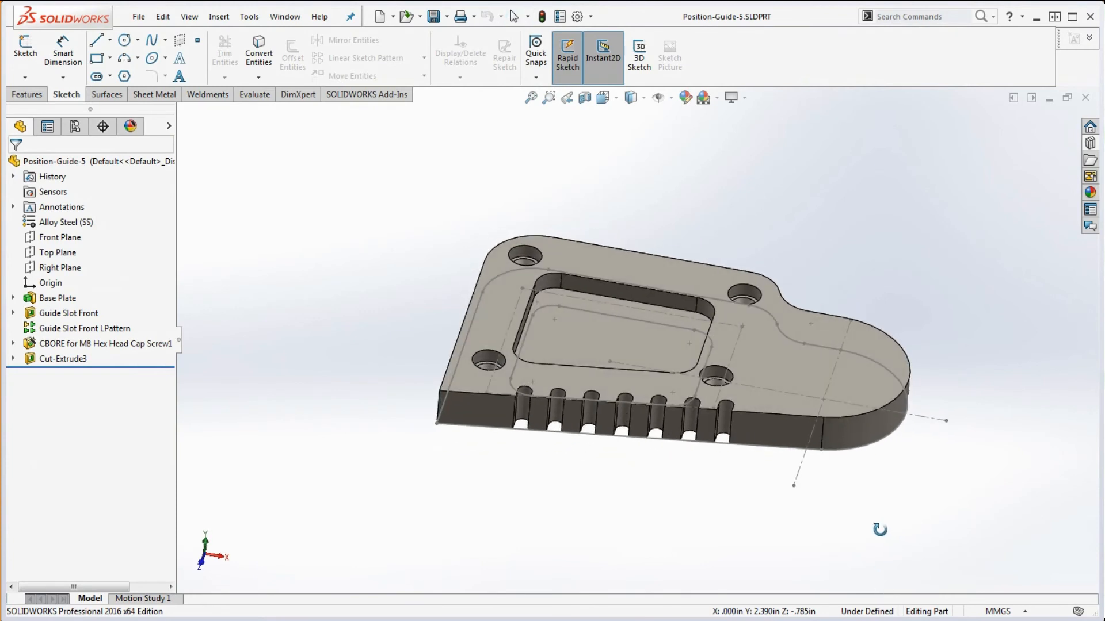
pyautogui.click(60, 359)
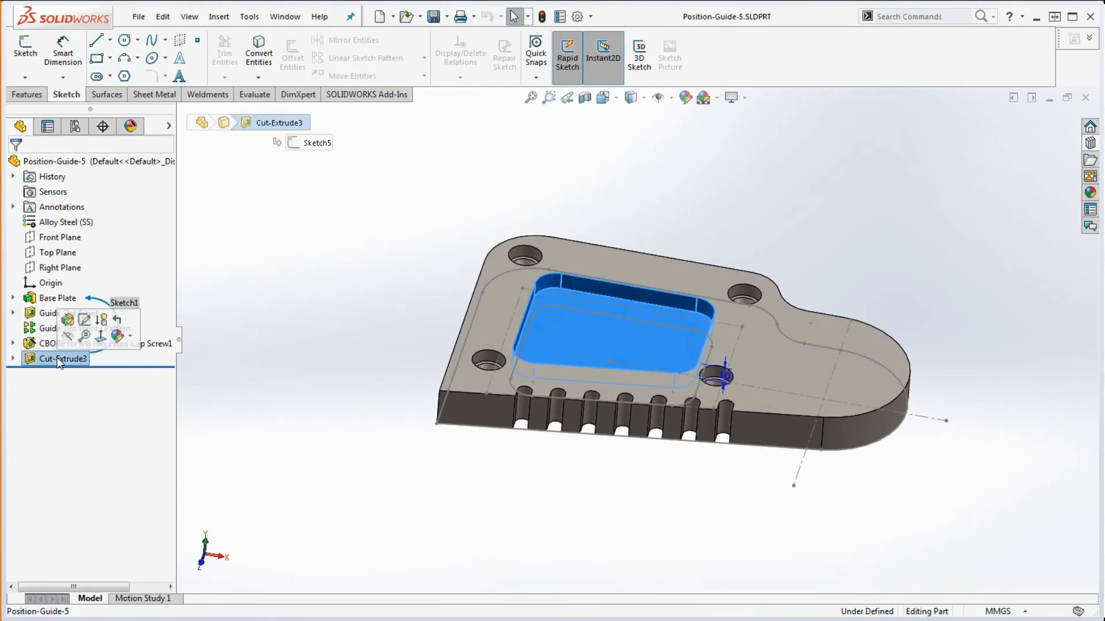
pyautogui.click(72, 359)
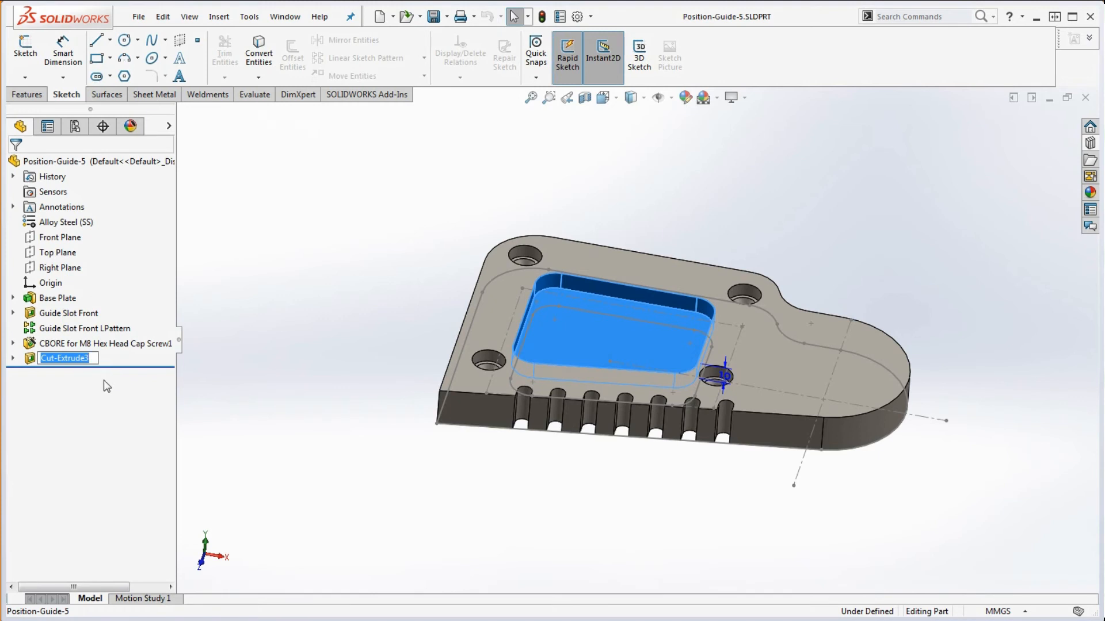
pyautogui.write('tOP')
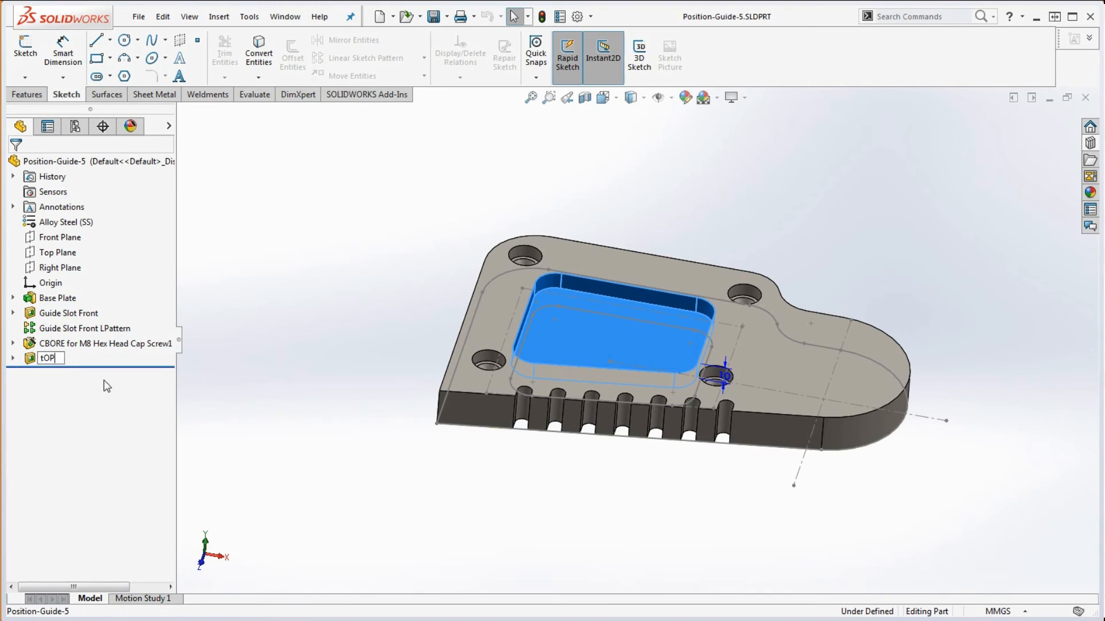
pyautogui.press('BackSpace')
pyautogui.press('BackSpace')
pyautogui.press('BackSpace')
pyautogui.write('Y')
pyautogui.press('BackSpace')
pyautogui.write('Top Tool Guide')
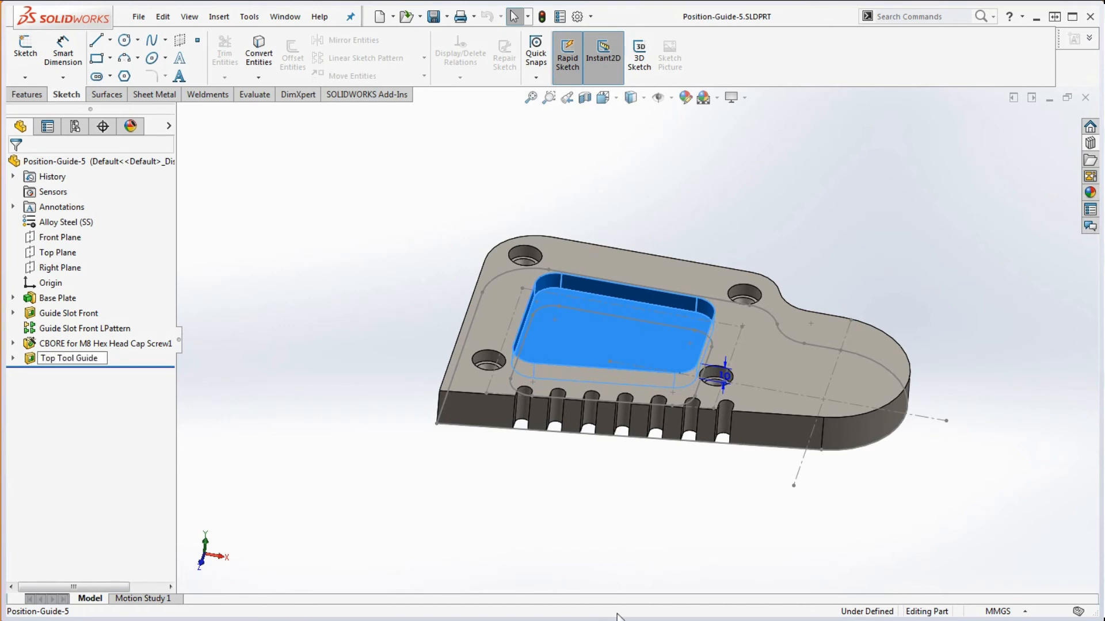
pyautogui.click(347, 424)
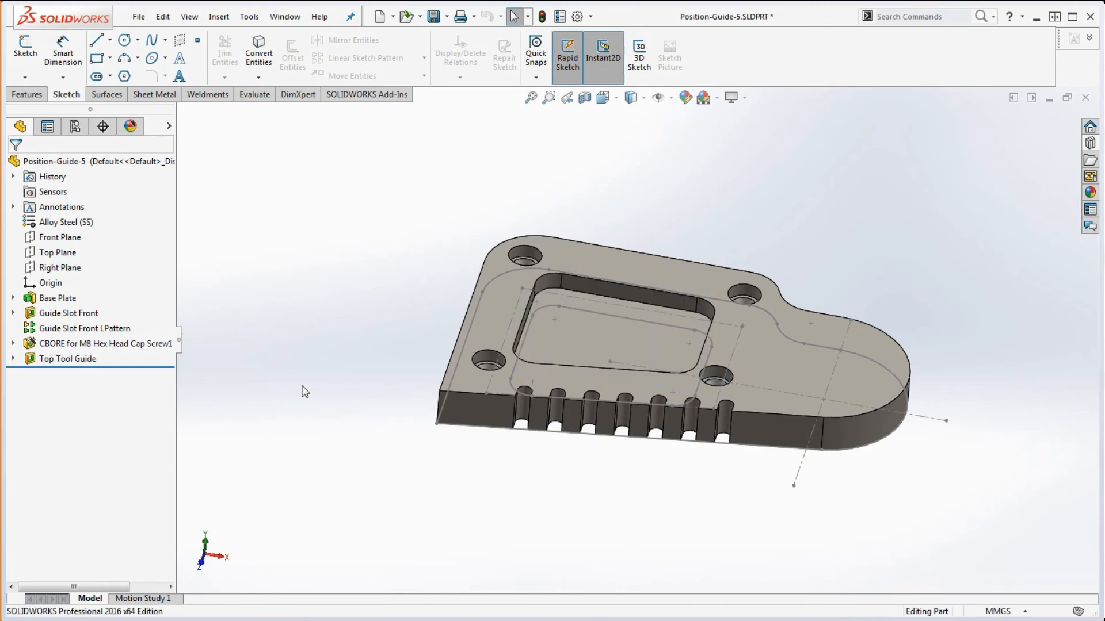
# - Start a new sketch on the Right Plane and orient the view normal to it
pyautogui.click(59, 268)
pyautogui.click(25, 49)
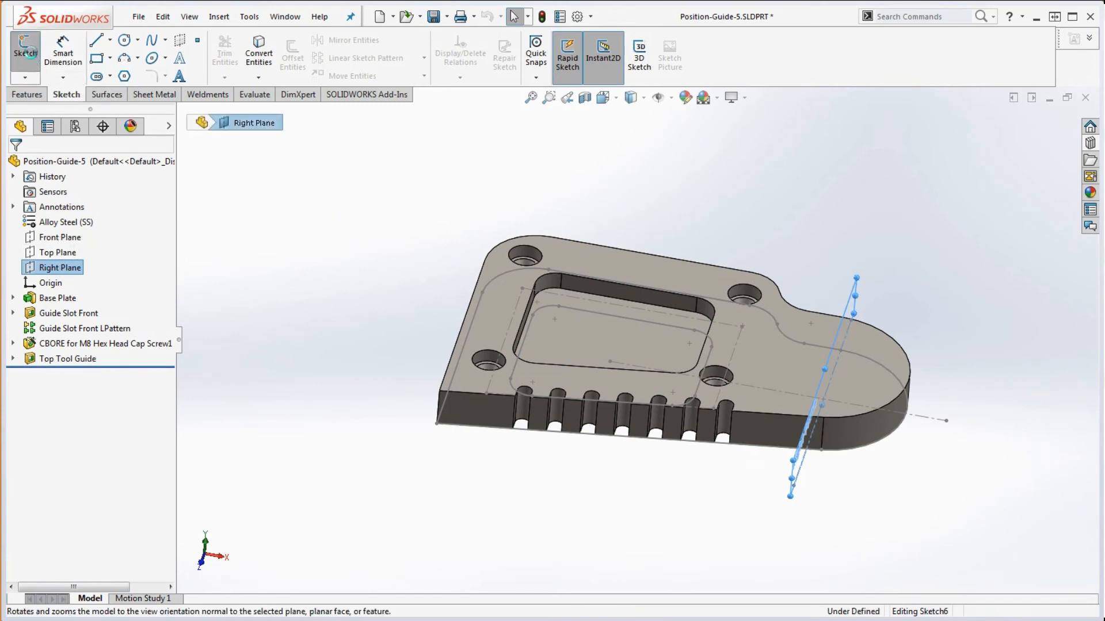
pyautogui.moveTo(523, 433); pyautogui.dragTo(483, 375, button='middle')
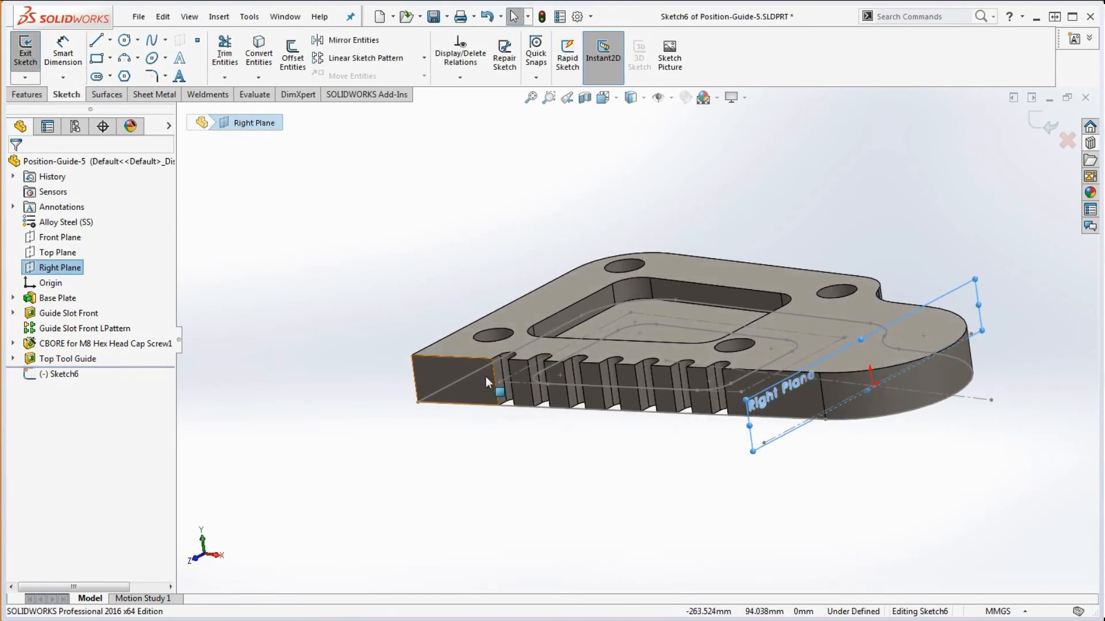
pyautogui.hotkey('ctrl', '8')
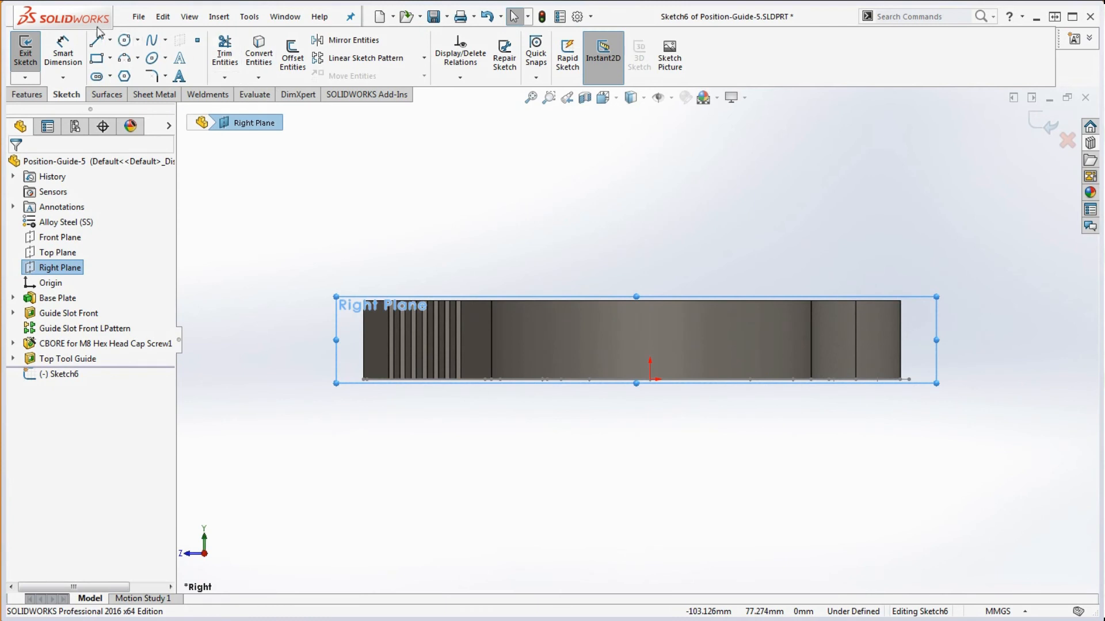
# - Sketch a vertical centerline about 126 mm long upward from the origin
pyautogui.click(110, 39)
pyautogui.click(122, 72)
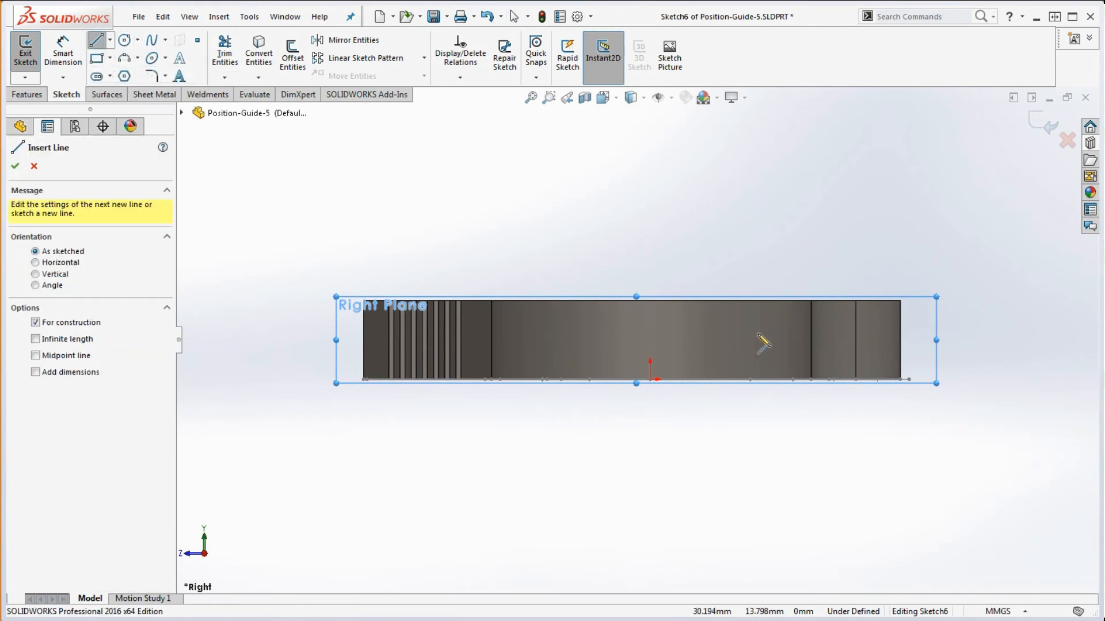
pyautogui.click(649, 380)
pyautogui.scroll(3, 656, 384)
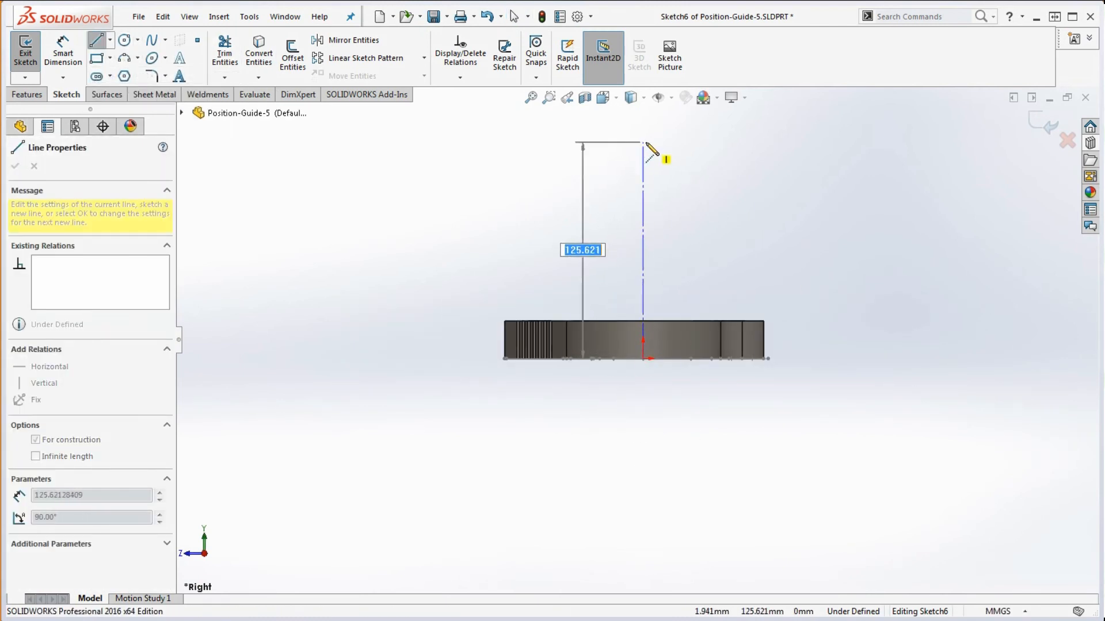
pyautogui.click(643, 144)
pyautogui.press('Escape')
pyautogui.scroll(-2, 742, 323)
pyautogui.scroll(3, 644, 230)
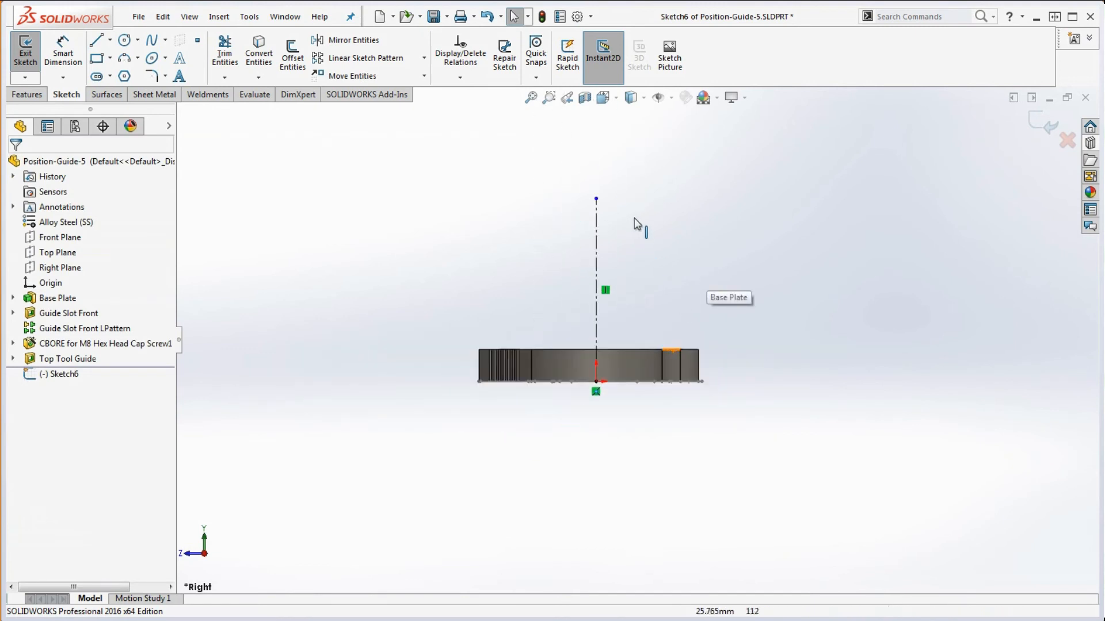
pyautogui.scroll(-3, 635, 223)
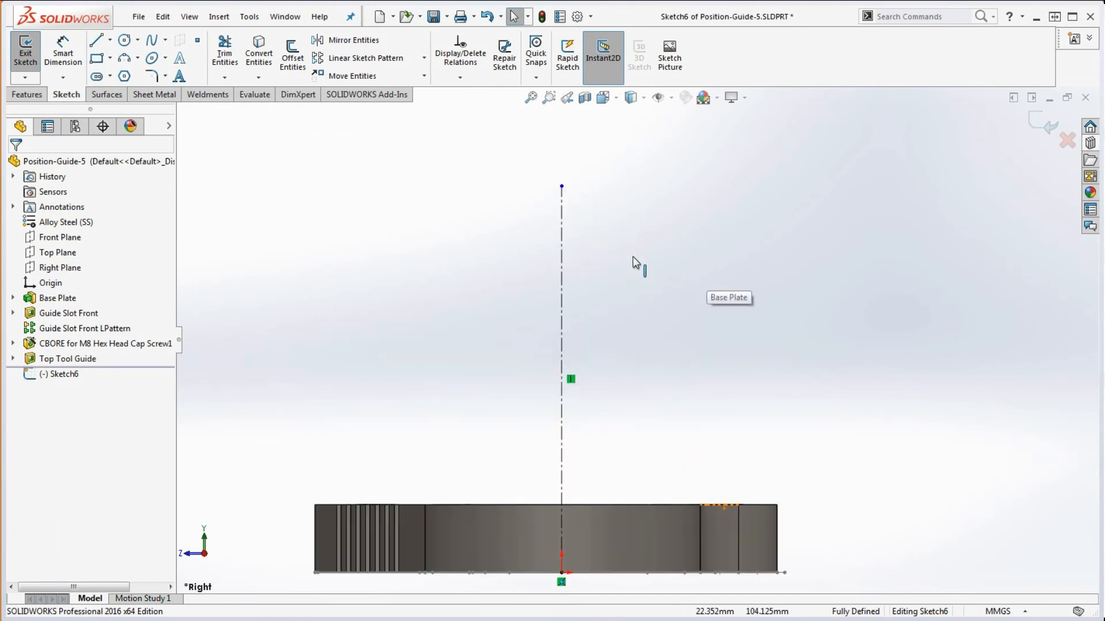
# - Sketch a three-point arc of about 27 mm radius upward from the base plate's top edge, bulging toward the centerline
pyautogui.click(125, 59)
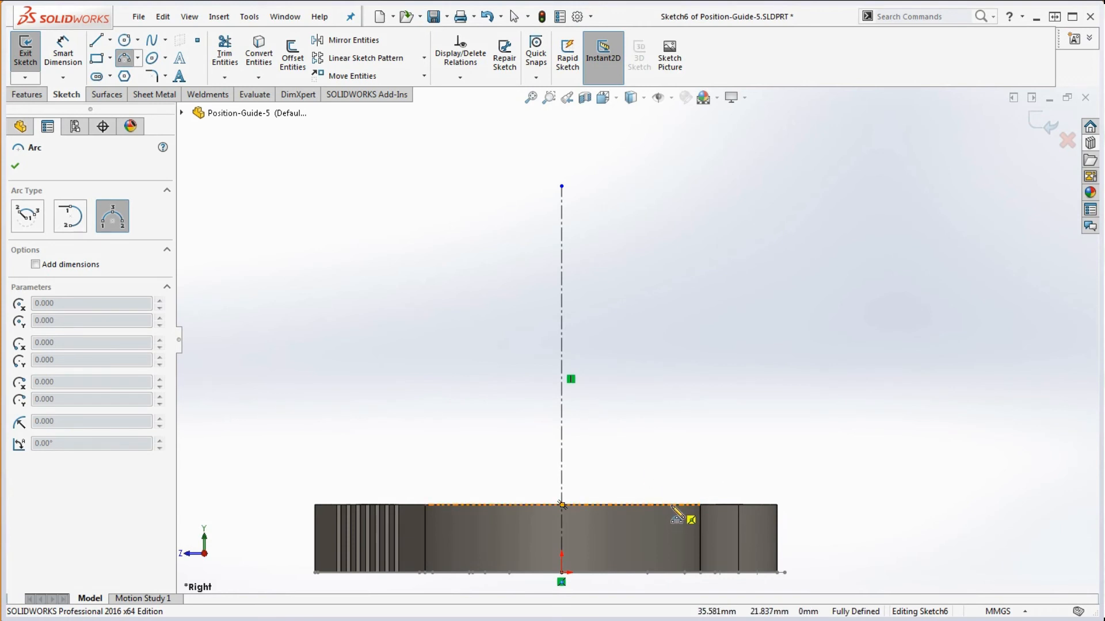
pyautogui.click(670, 505)
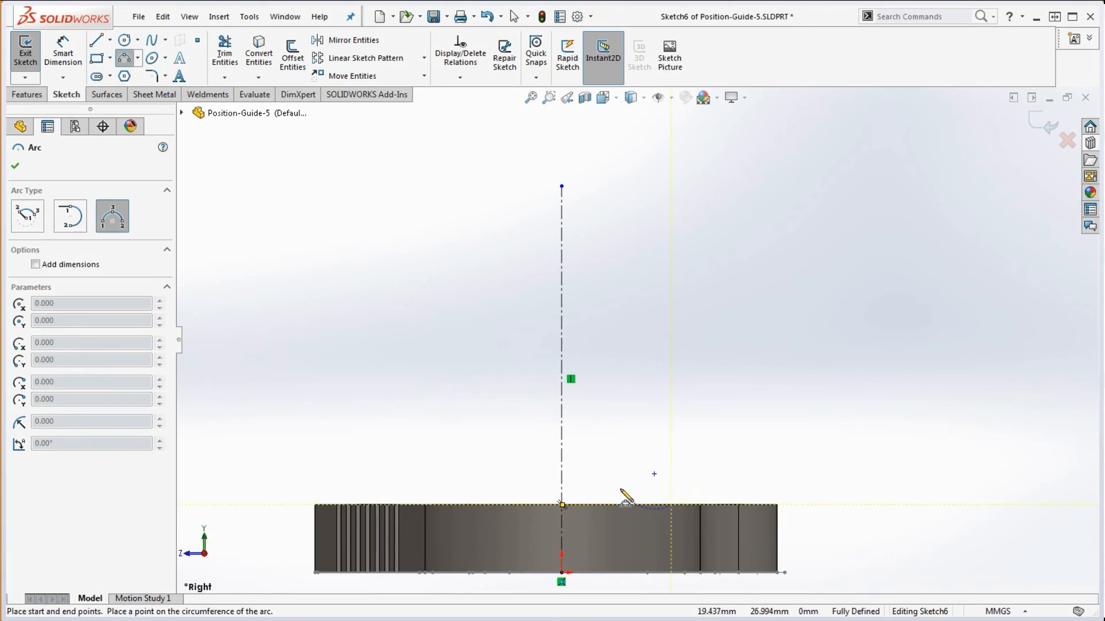
pyautogui.click(611, 366)
pyautogui.click(589, 424)
pyautogui.press('Escape')
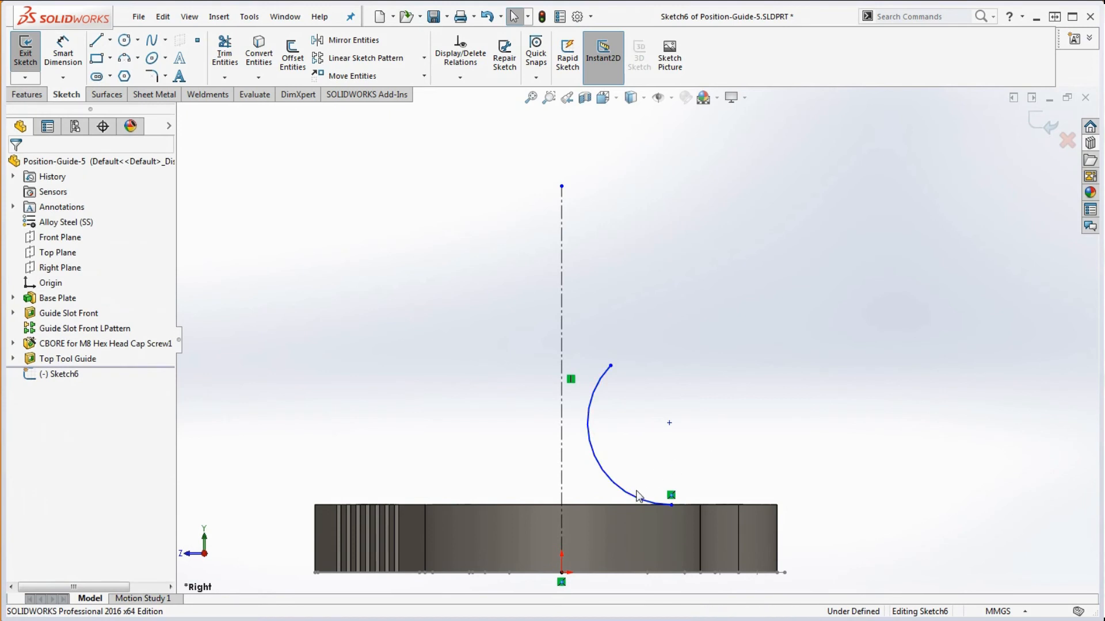
# - Make the arc tangent to the base plate's top edge
pyautogui.click(639, 498)
pyautogui.keyDown('ctrl'); pyautogui.click(623, 506); pyautogui.keyUp('ctrl')
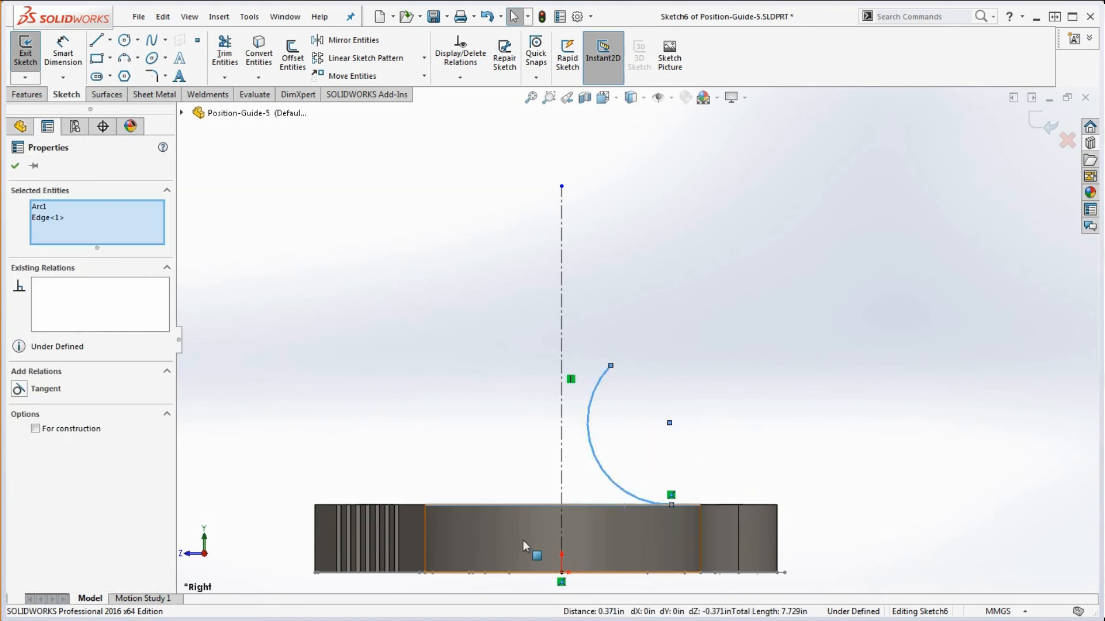
pyautogui.click(19, 389)
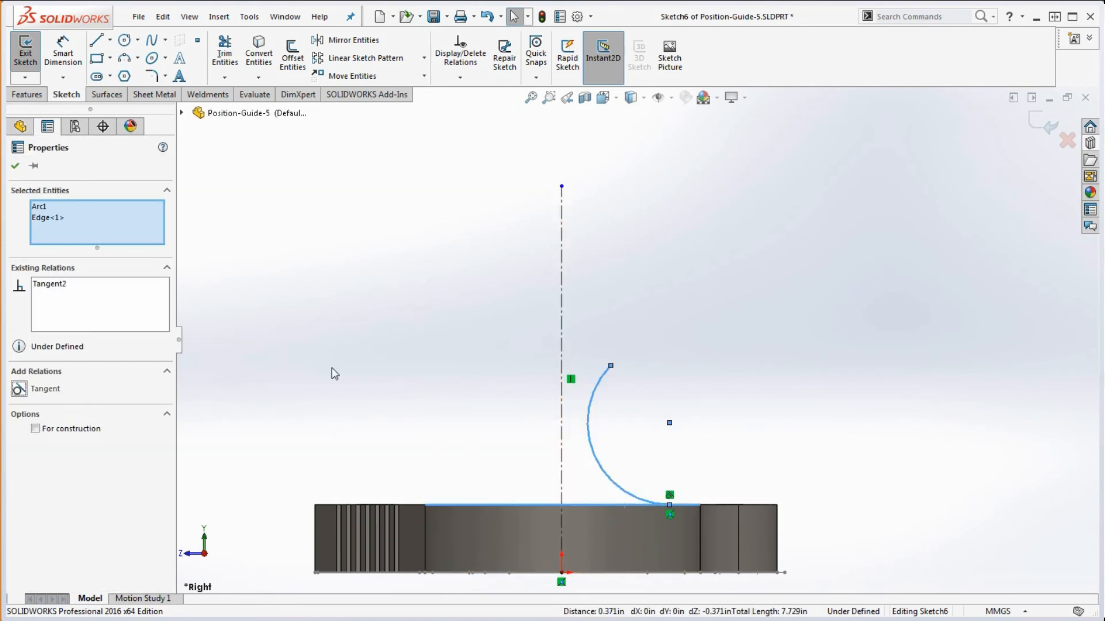
pyautogui.click(396, 362)
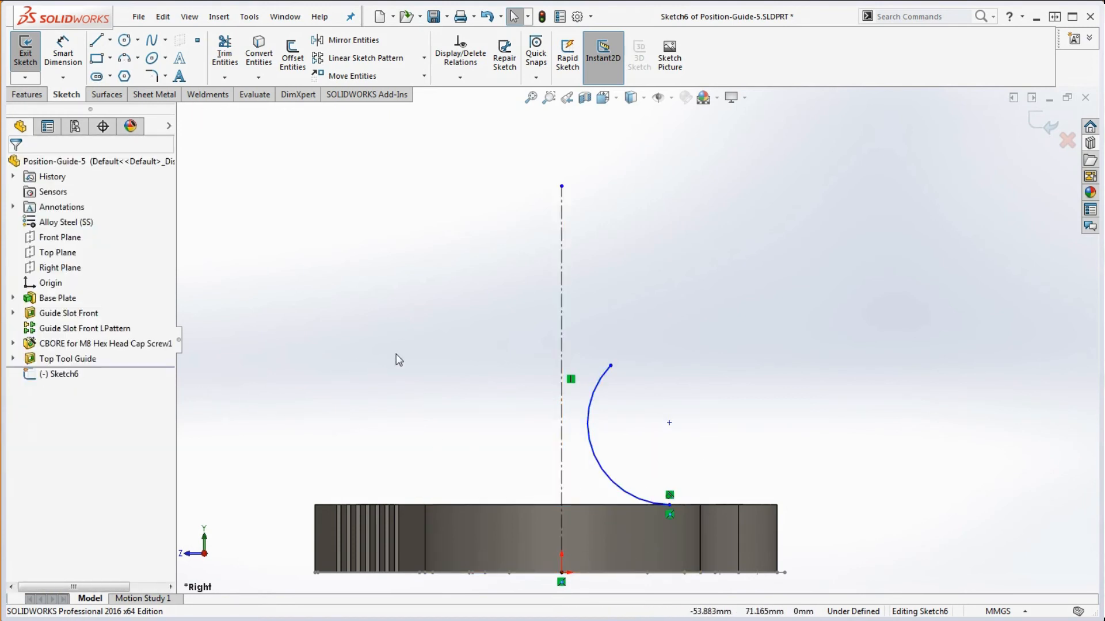
# - Dimension the arc's narrowest point across the centerline as a doubled distance of 25 mm
pyautogui.click(57, 47)
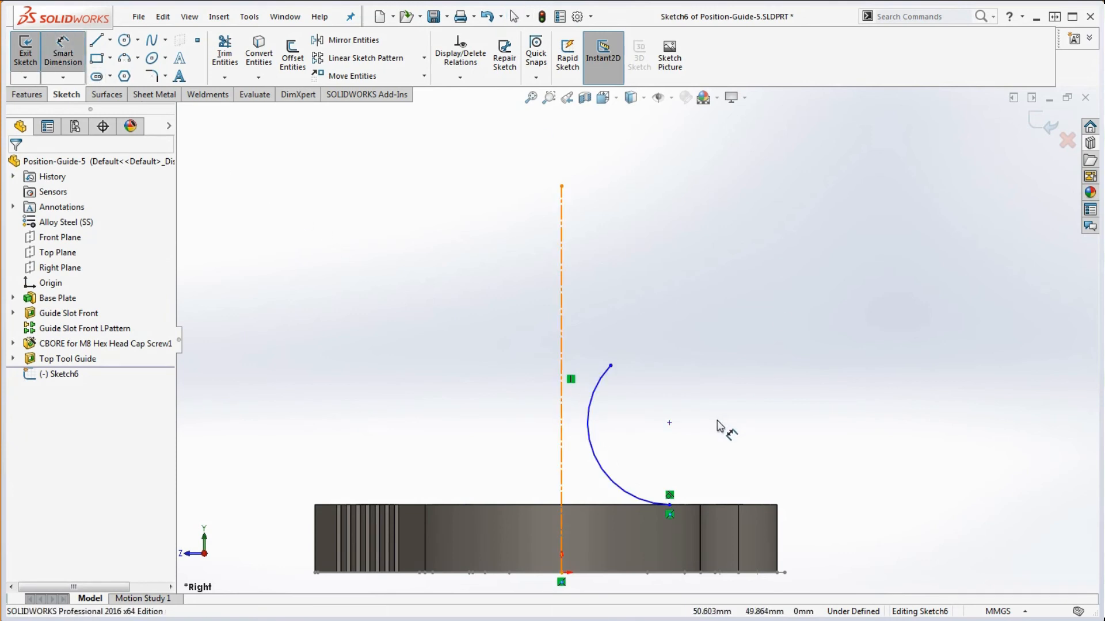
pyautogui.click(594, 454)
pyautogui.click(561, 455)
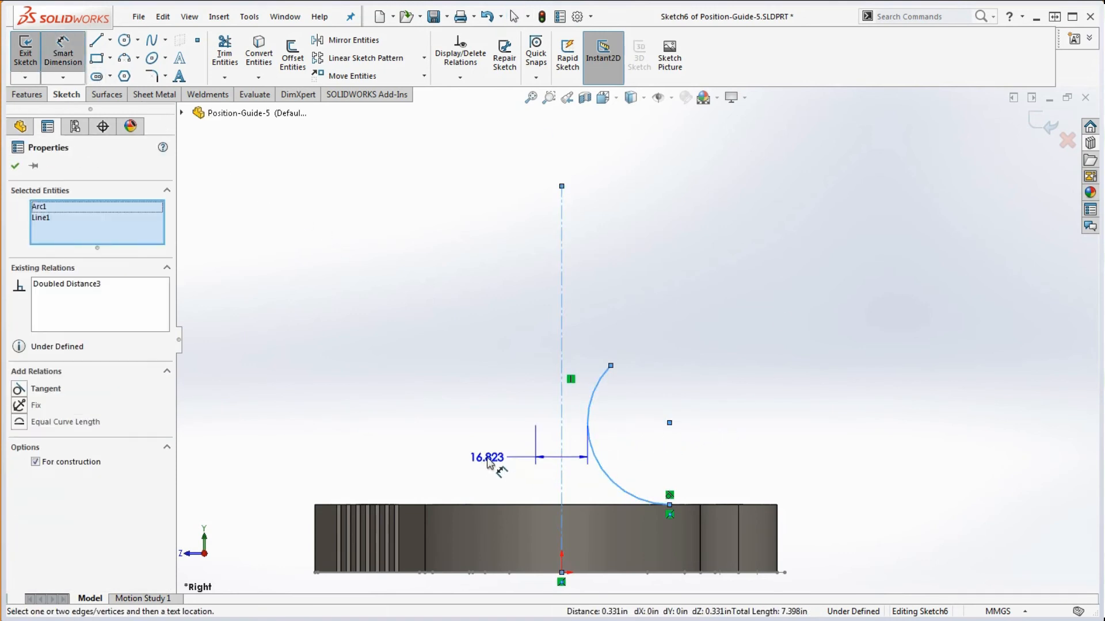
pyautogui.click(488, 463)
pyautogui.write('25')
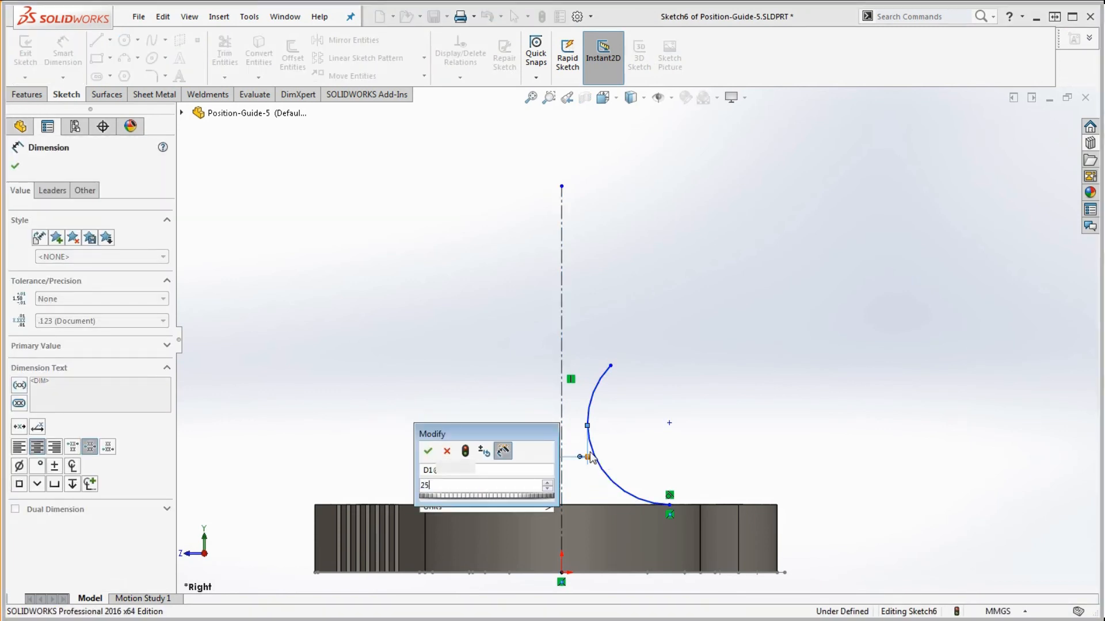
pyautogui.press('Return')
# - Set the arc's radius to 15 mm
pyautogui.click(608, 397)
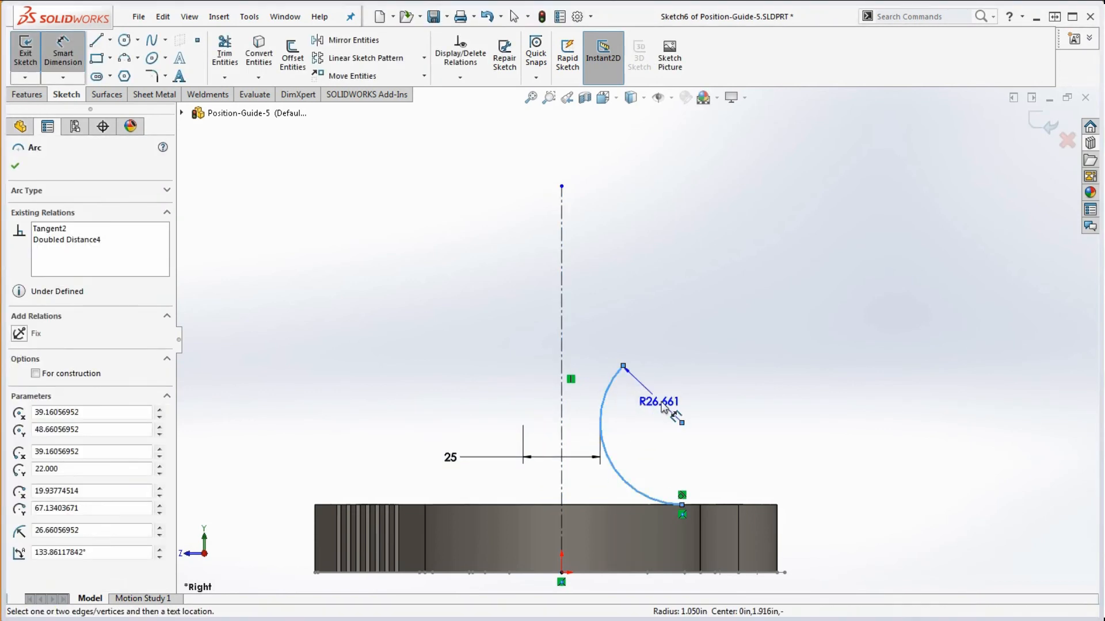
pyautogui.click(664, 450)
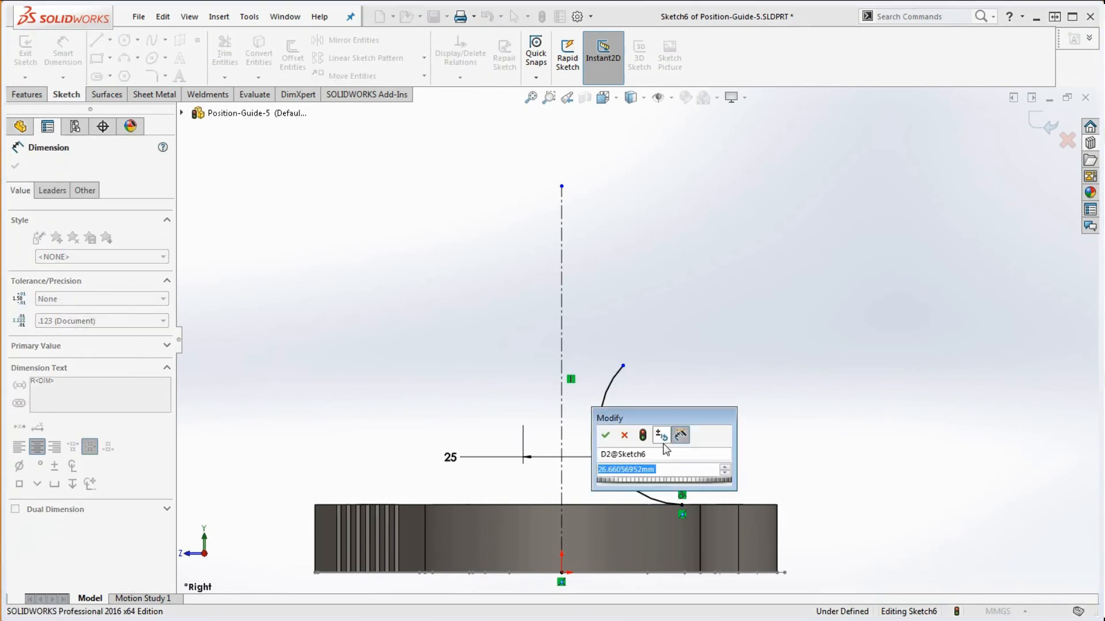
pyautogui.write('15')
pyautogui.press('Return')
# - Pull the R15 arc's free upper end slightly back along the arc and shorten the centerline by lowering its upper endpoint
pyautogui.scroll(-3, 633, 476)
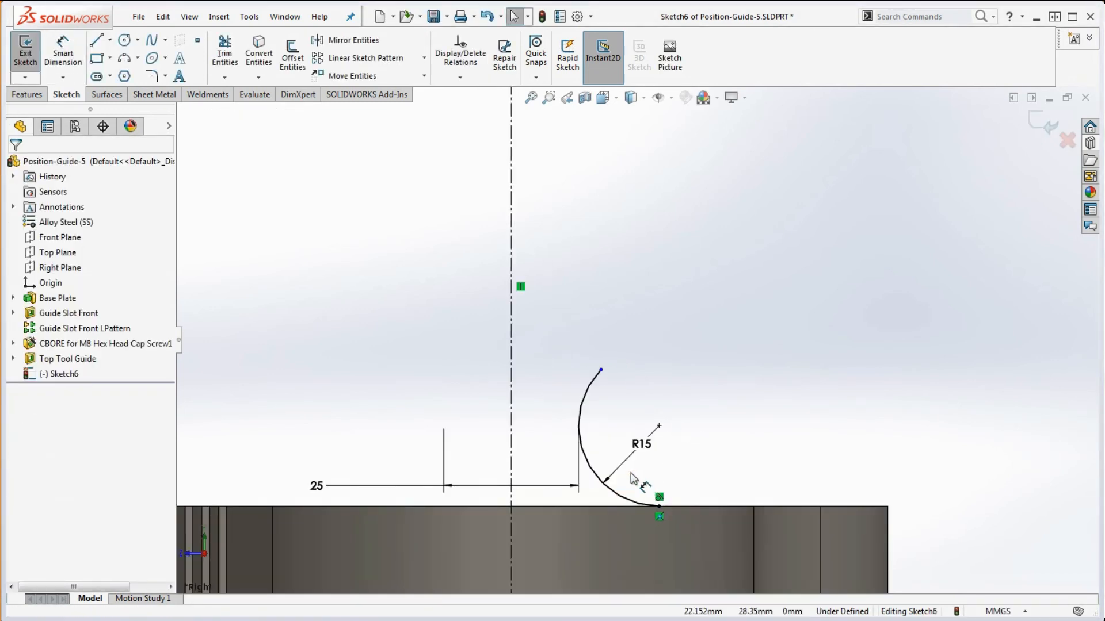
pyautogui.moveTo(601, 370)
pyautogui.mouseDown()
pyautogui.moveTo(593, 384)
pyautogui.moveTo(639, 345)
pyautogui.moveTo(588, 377)
pyautogui.moveTo(596, 373)
pyautogui.mouseUp()
pyautogui.click(686, 391)
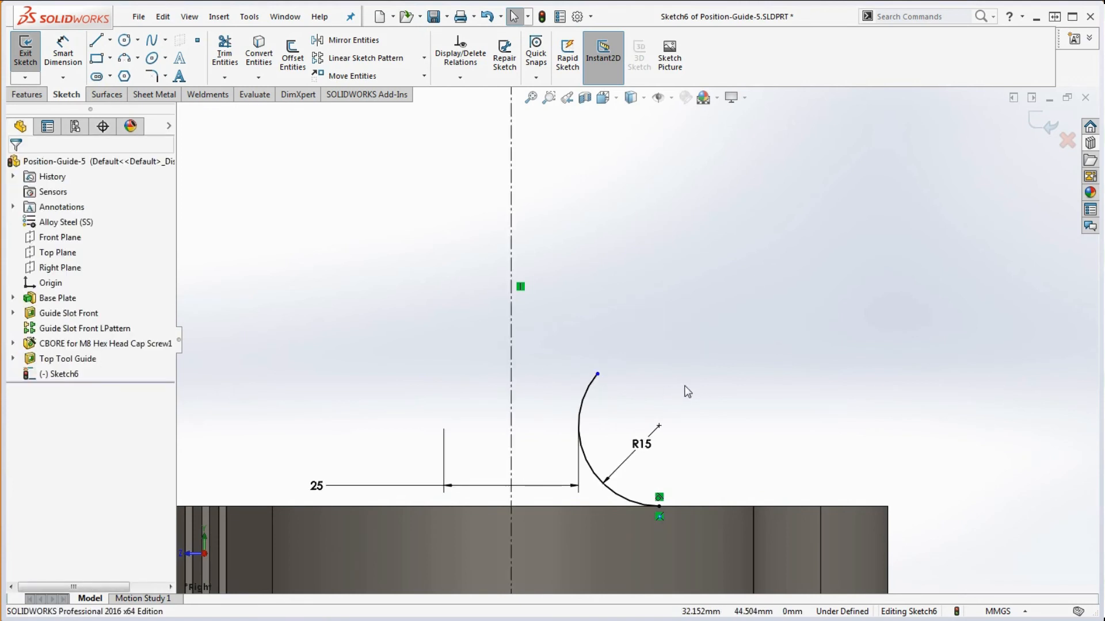
pyautogui.scroll(2, 687, 391)
pyautogui.scroll(2, 623, 246)
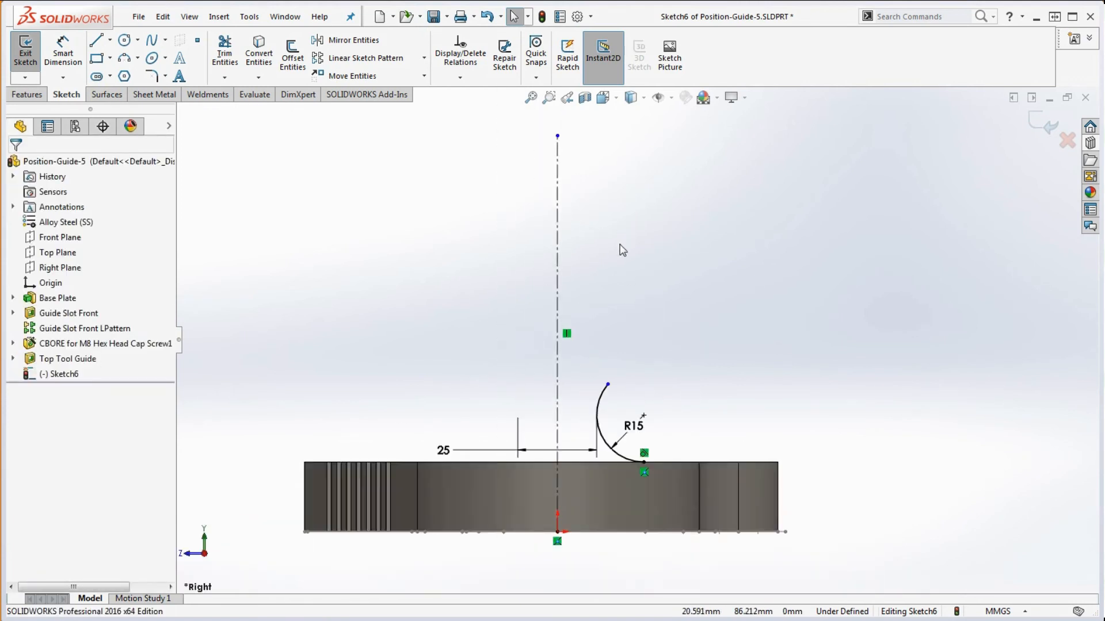
pyautogui.scroll(2, 623, 251)
pyautogui.moveTo(592, 223); pyautogui.dragTo(600, 305)
pyautogui.click(717, 358)
# - Consult section A-A of the drawing, and chain three tangent arcs from the R15 arc's free end up to the centerline
pyautogui.moveTo(930, 0); pyautogui.dragTo(930, 1)
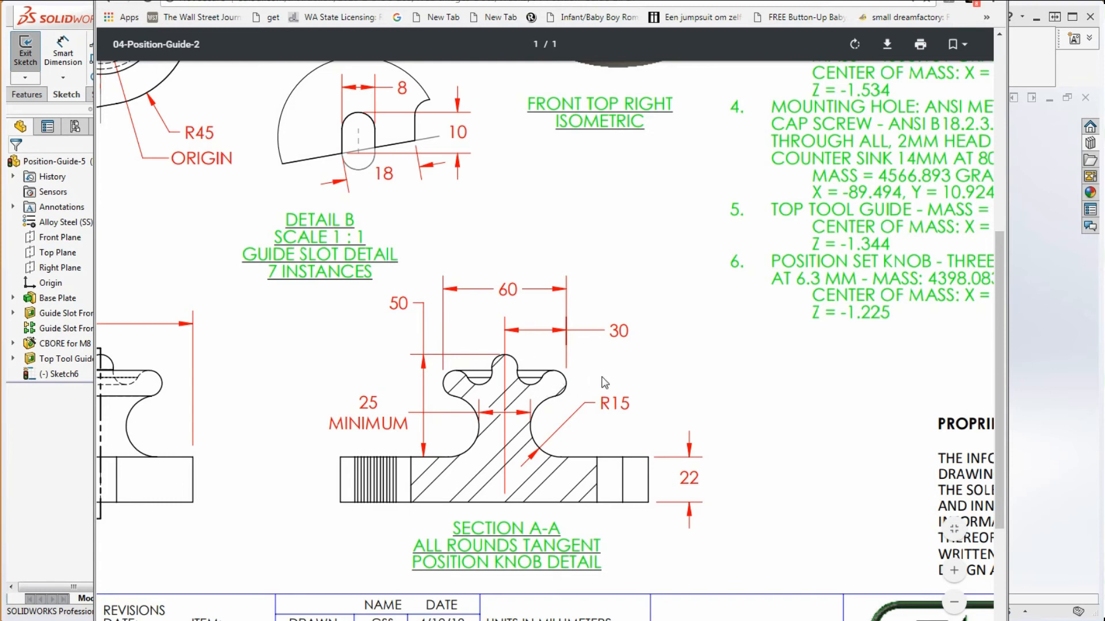
pyautogui.click(1050, 186)
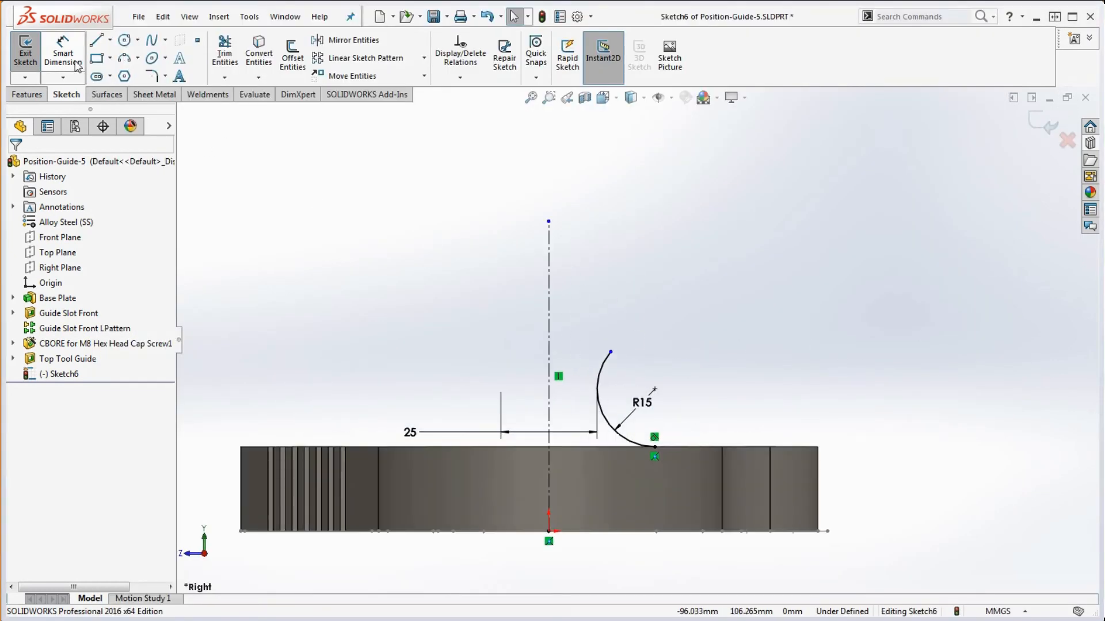
pyautogui.click(137, 58)
pyautogui.click(130, 94)
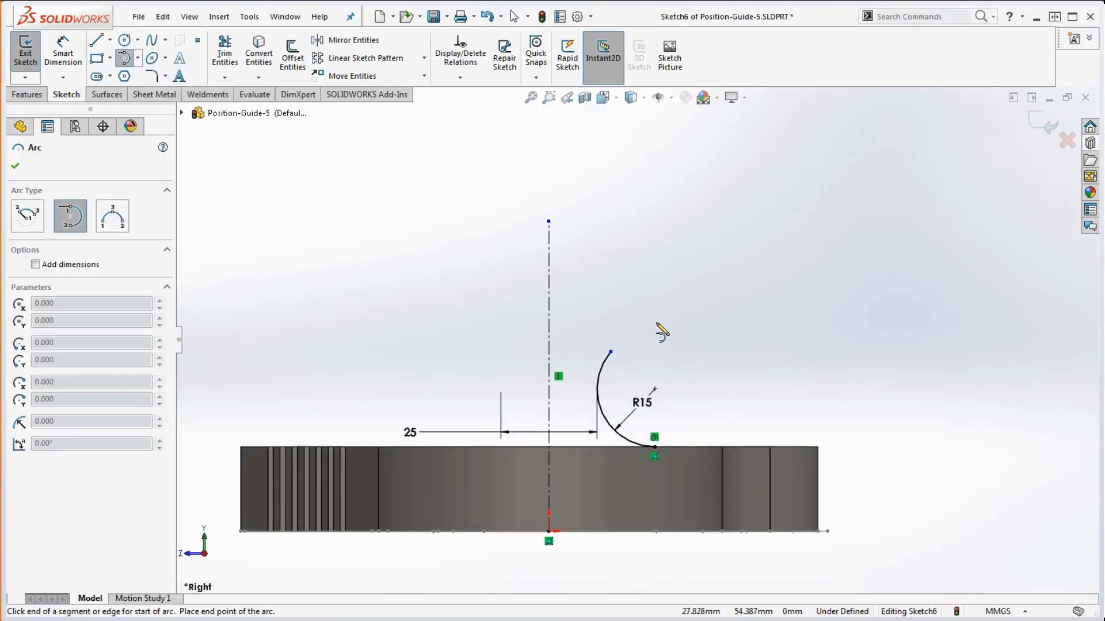
pyautogui.click(611, 351)
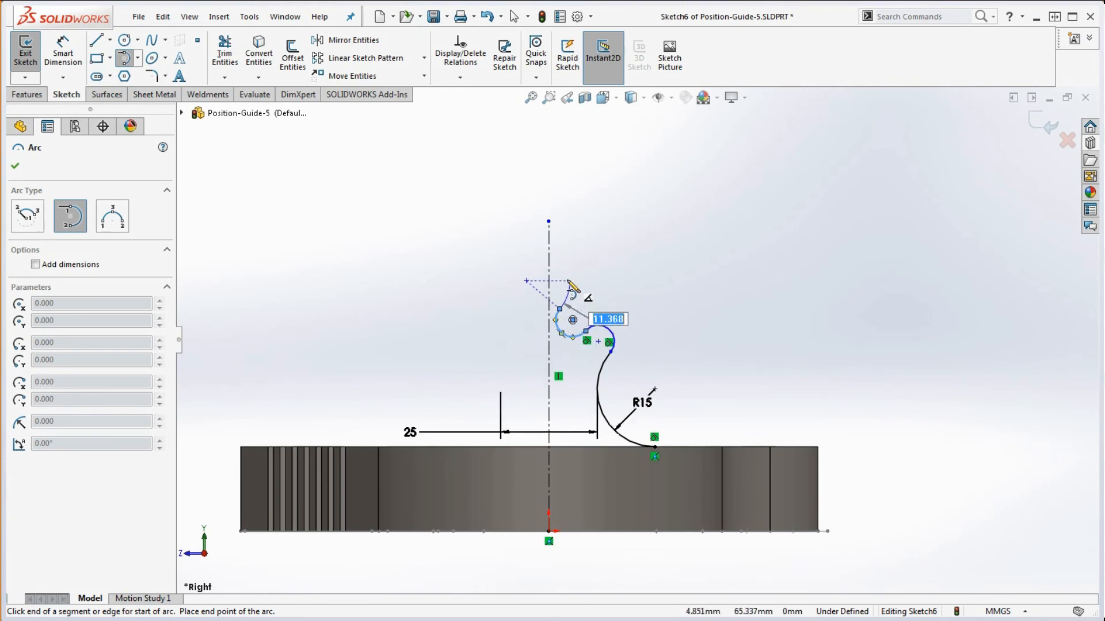
pyautogui.click(550, 272)
pyautogui.press('Escape')
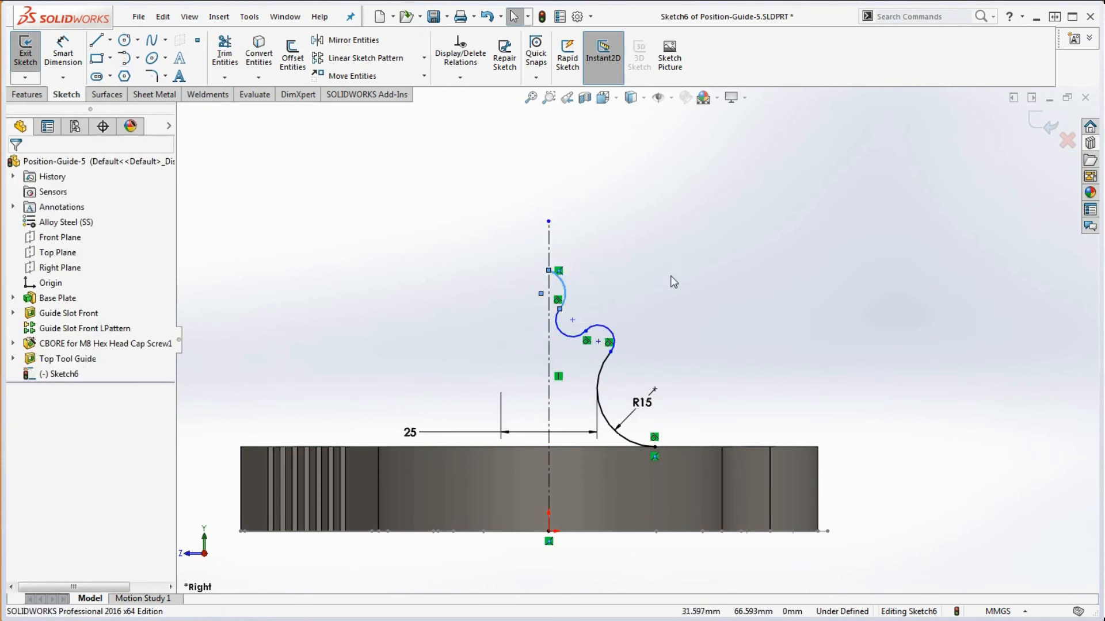
# - Make the top arc's center point coincident with the centerline
pyautogui.scroll(-6, 598, 305)
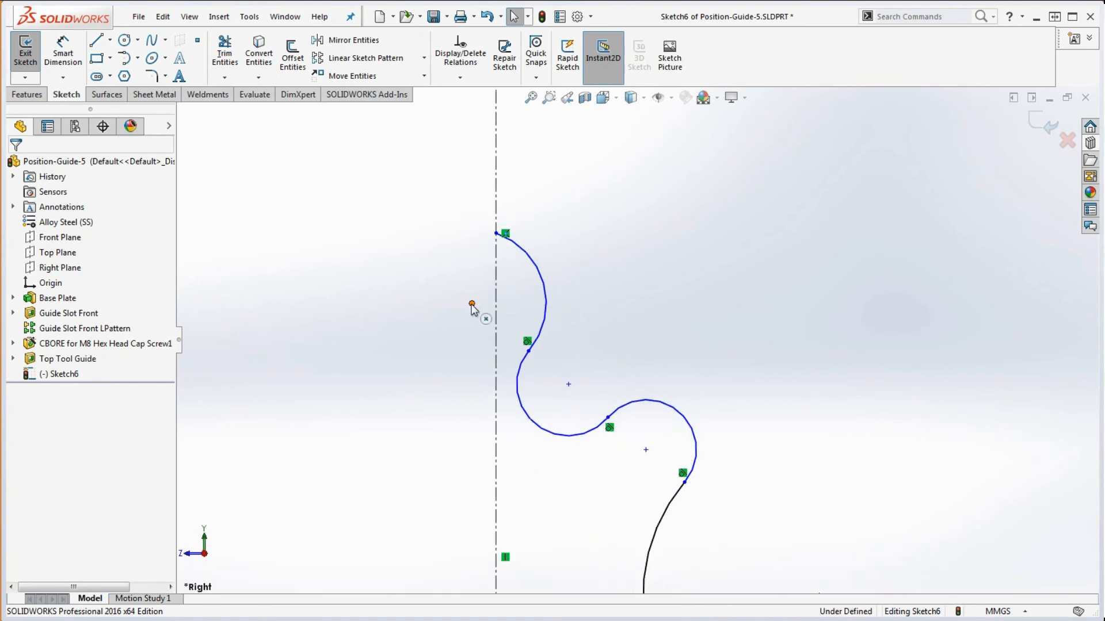
pyautogui.click(473, 304)
pyautogui.keyDown('ctrl'); pyautogui.click(495, 311); pyautogui.keyUp('ctrl')
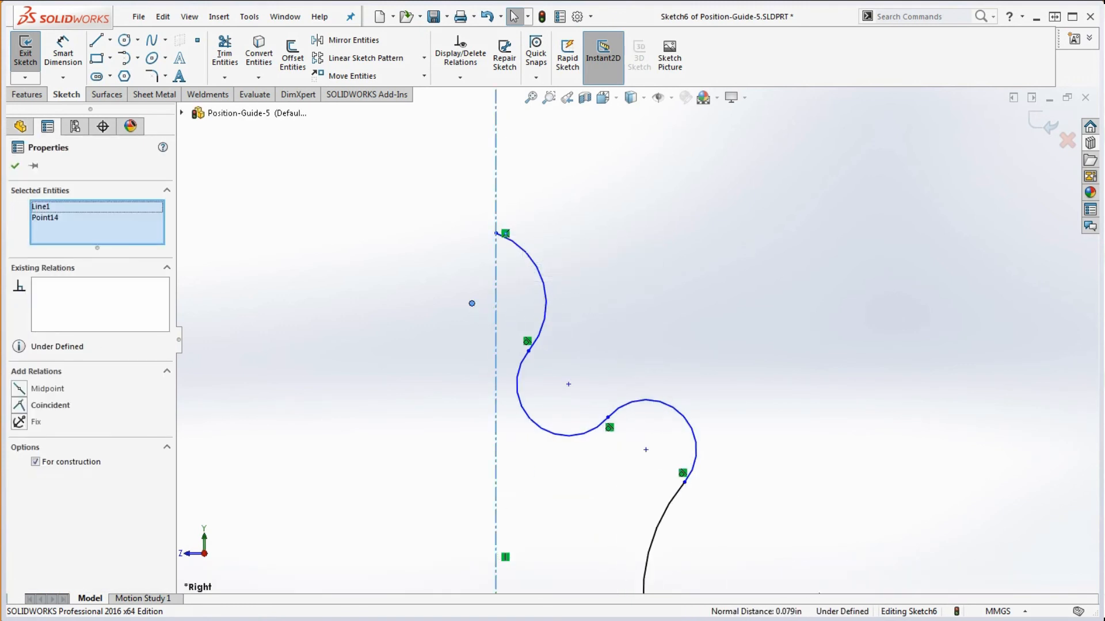
pyautogui.click(18, 407)
pyautogui.click(588, 226)
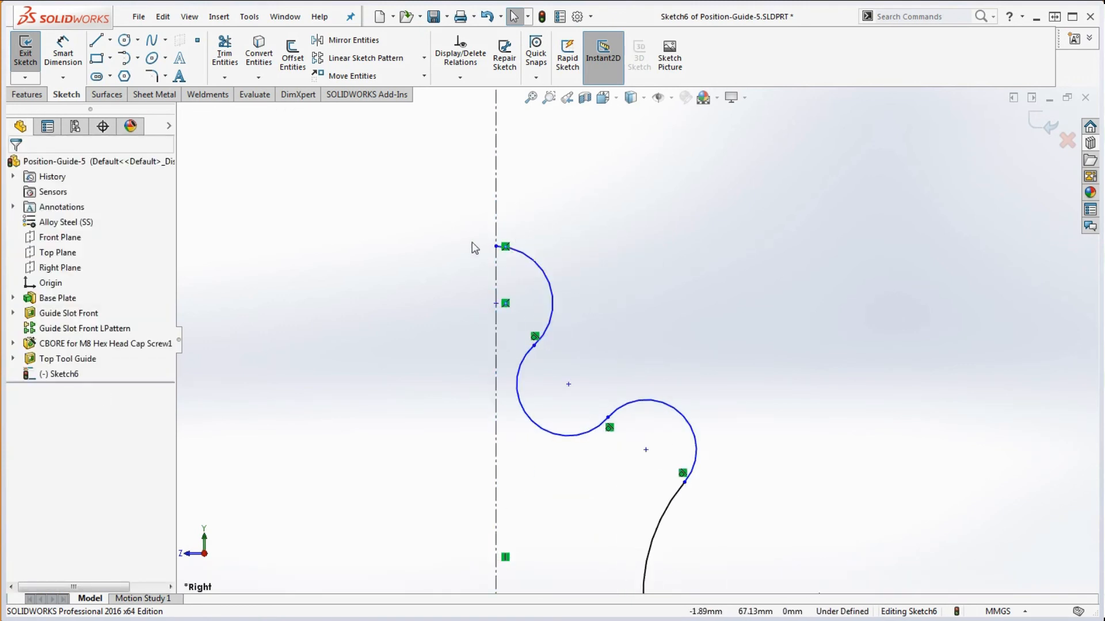
# - Set the radius of the outer rim arc adjoining the R15 arc to 6.3 mm
pyautogui.scroll(3, 659, 378)
pyautogui.scroll(-2, 659, 380)
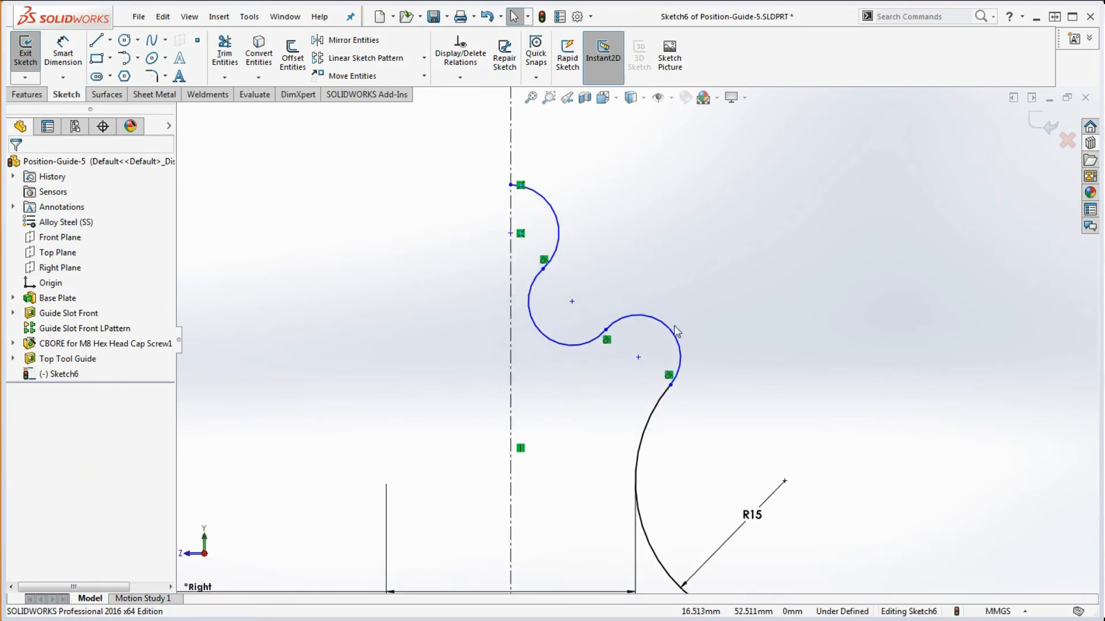
pyautogui.click(64, 46)
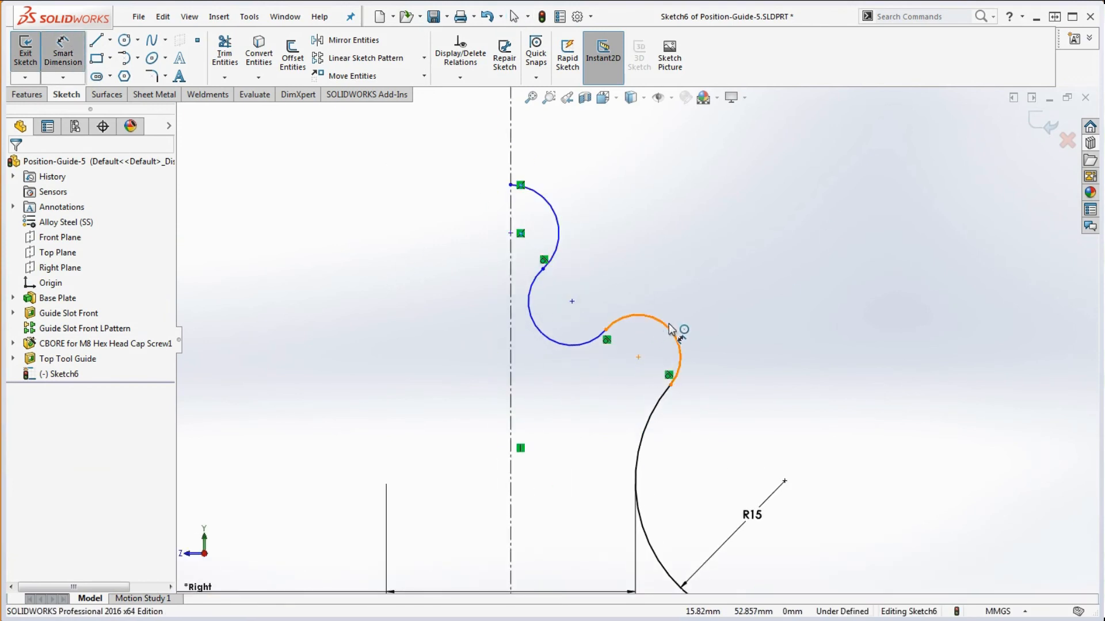
pyautogui.click(679, 333)
pyautogui.click(801, 289)
pyautogui.write('6.3')
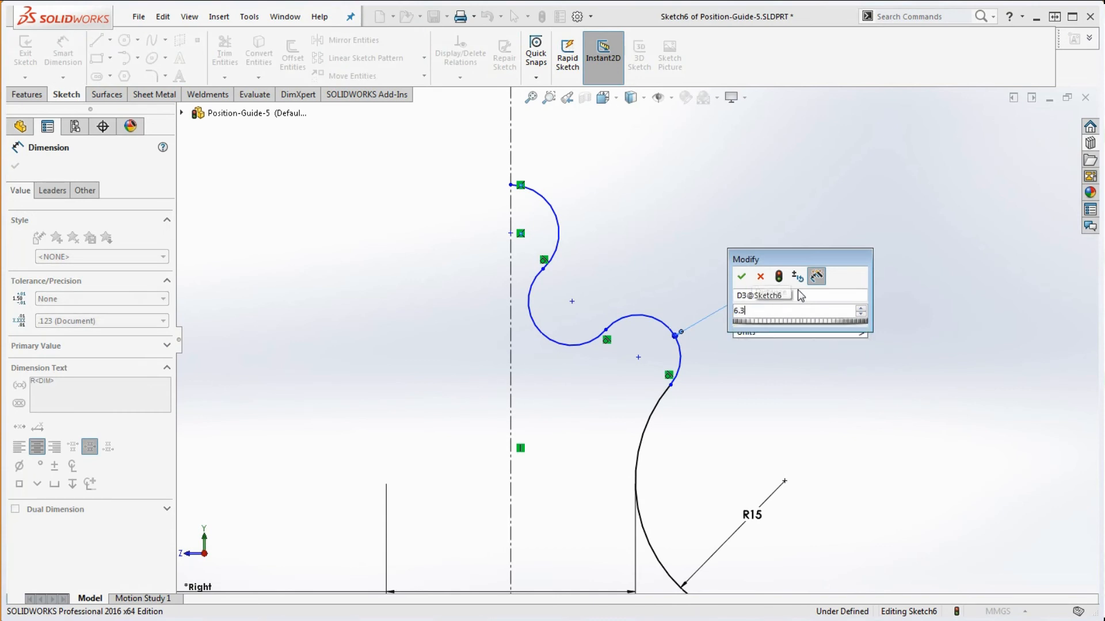
pyautogui.press('Return')
pyautogui.press('Escape')
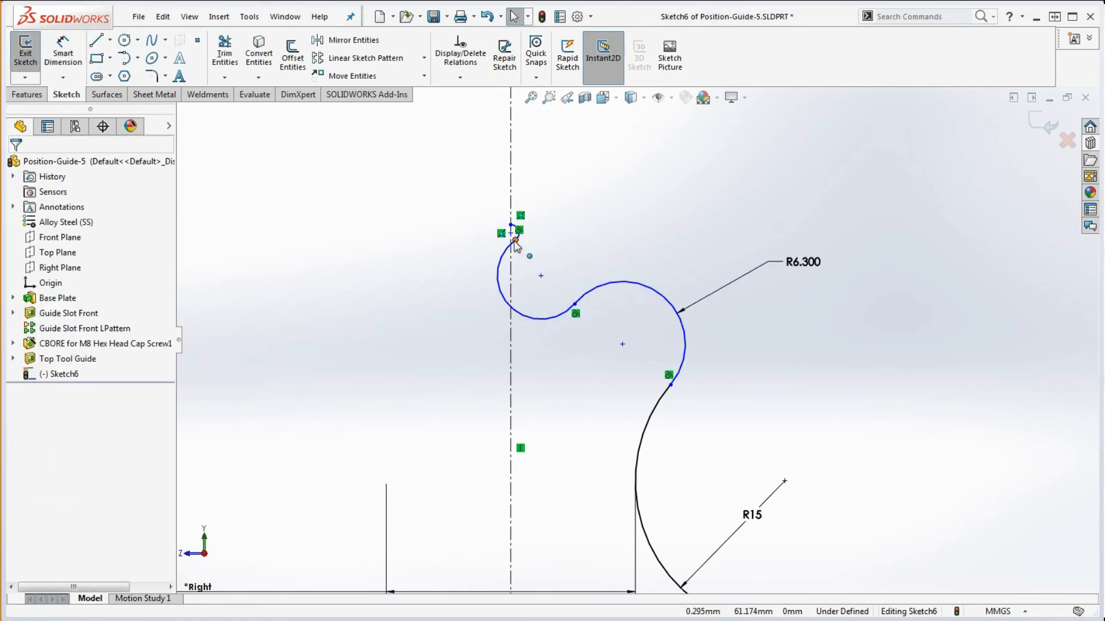
# - Reposition both ends of the middle concave arc outward so the three upper arcs form a smooth stepped knob profile
pyautogui.moveTo(517, 248); pyautogui.dragTo(557, 252)
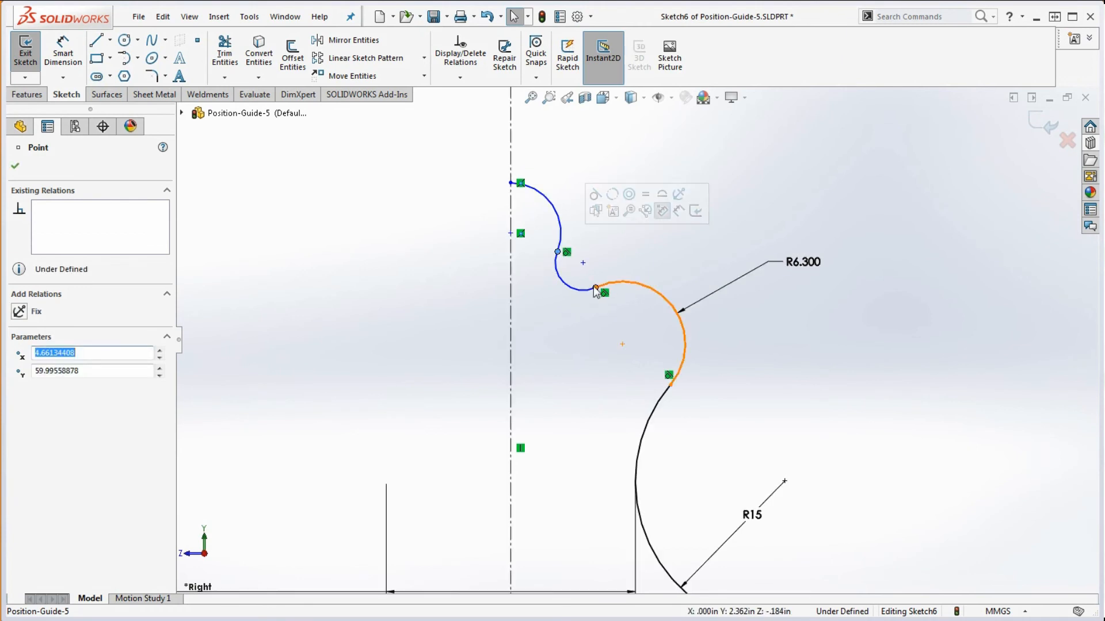
pyautogui.moveTo(596, 289)
pyautogui.mouseDown()
pyautogui.moveTo(619, 298)
pyautogui.moveTo(614, 287)
pyautogui.mouseUp()
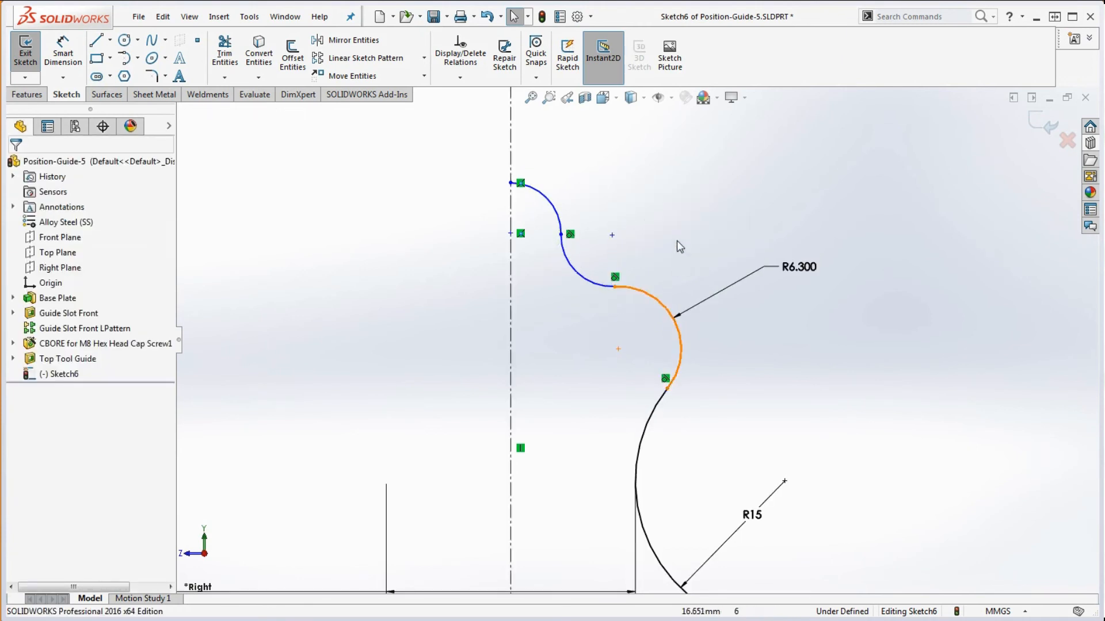
pyautogui.scroll(4, 663, 218)
pyautogui.scroll(-1, 628, 368)
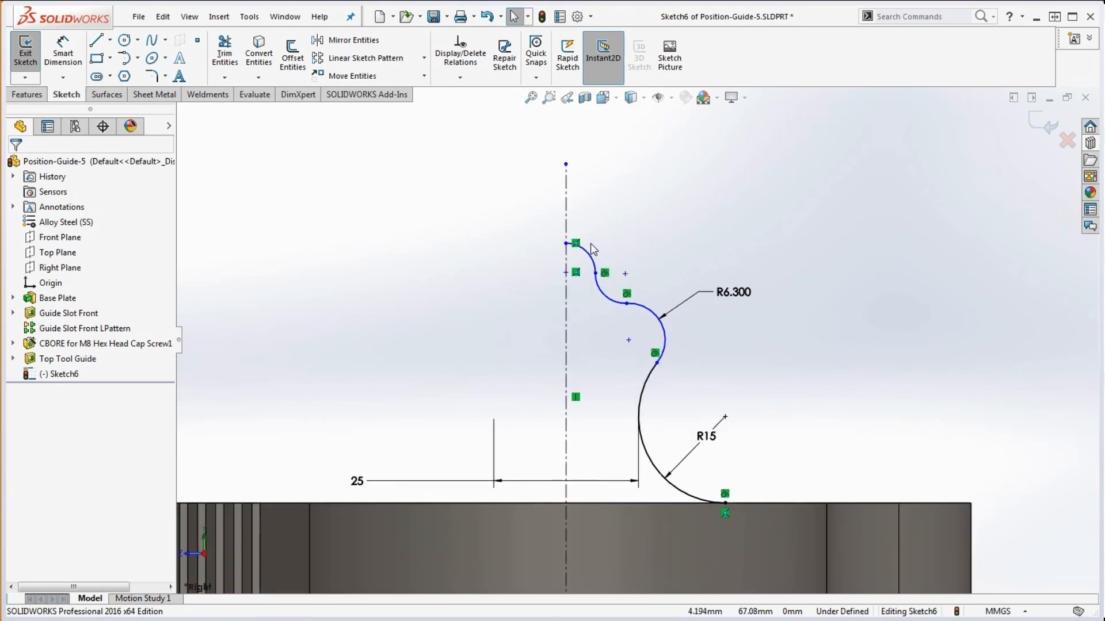
# - Dimension the height from the base plate's top edge to the top arc as 50 mm
pyautogui.click(60, 40)
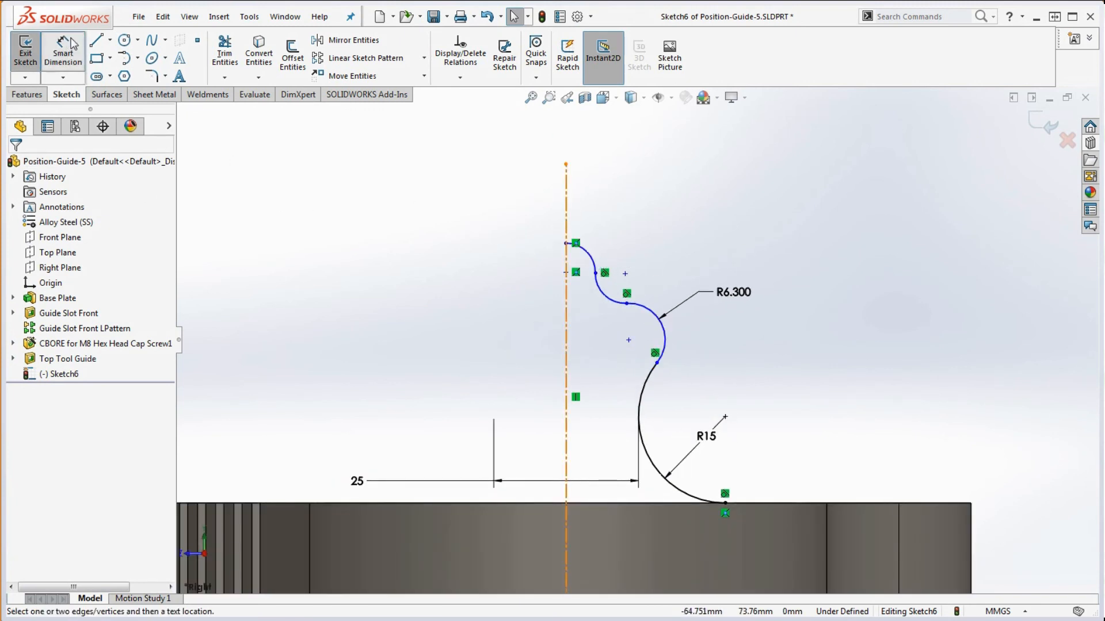
pyautogui.scroll(-3, 633, 310)
pyautogui.click(599, 268)
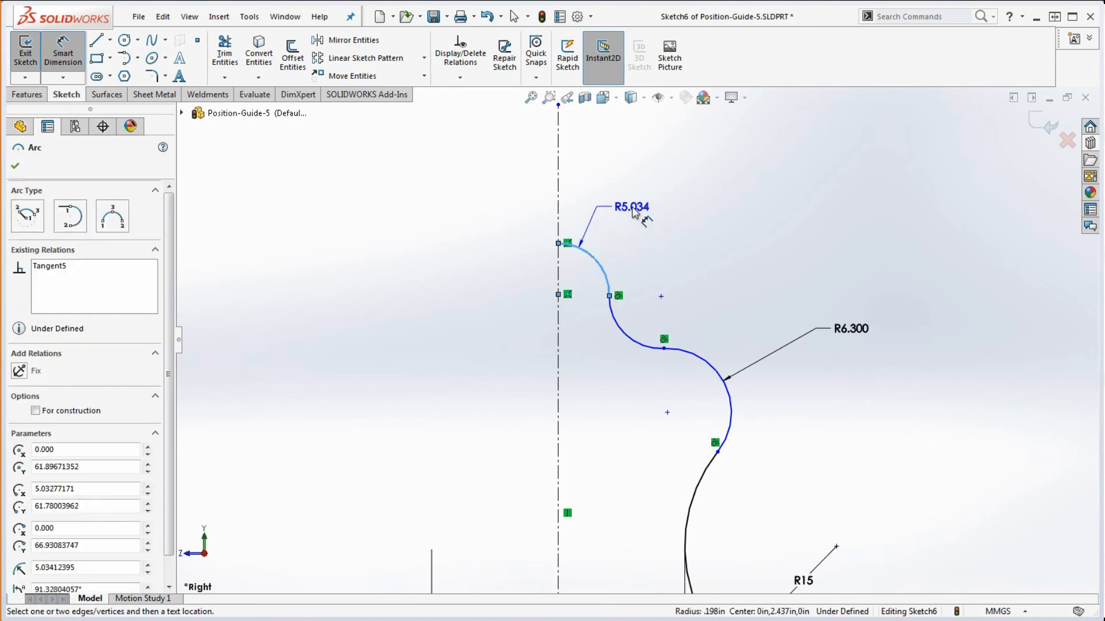
pyautogui.scroll(5, 647, 395)
pyautogui.scroll(-2, 651, 397)
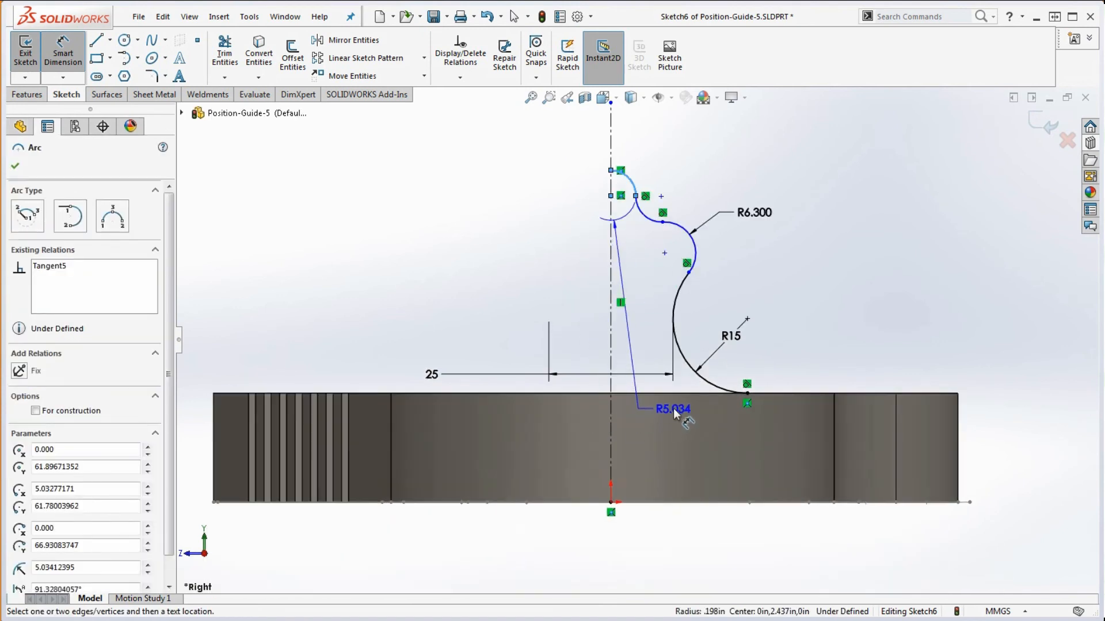
pyautogui.click(646, 395)
pyautogui.click(464, 306)
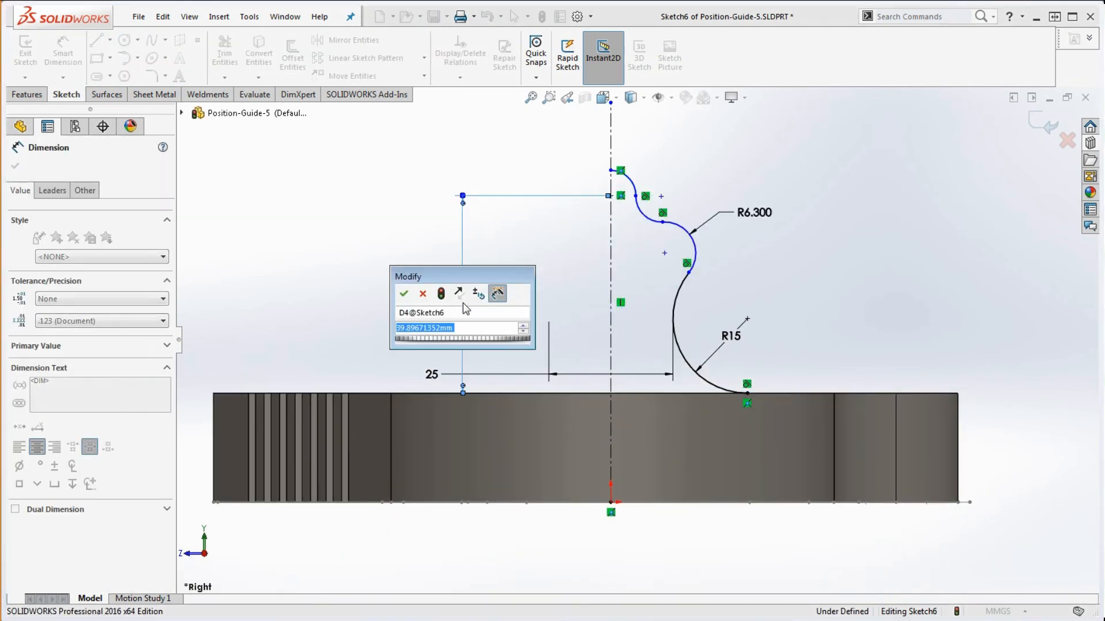
pyautogui.write('50')
pyautogui.press('Return')
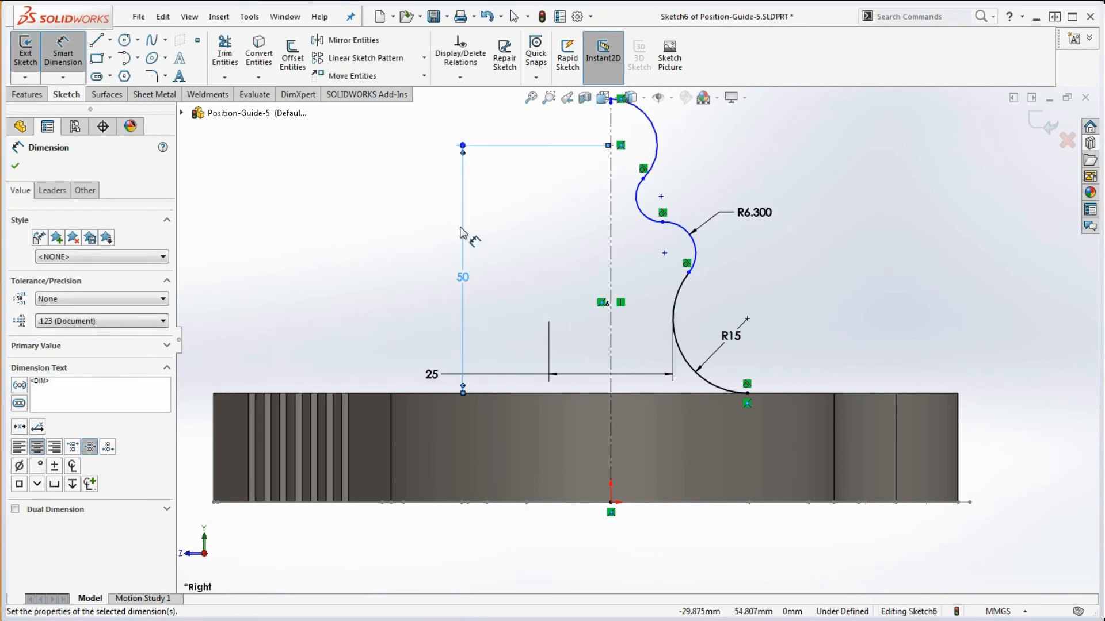
pyautogui.press('Escape')
# - Change the height dimension's first arc condition to Max on the top arc and set the height to 50 mm
pyautogui.click(496, 150)
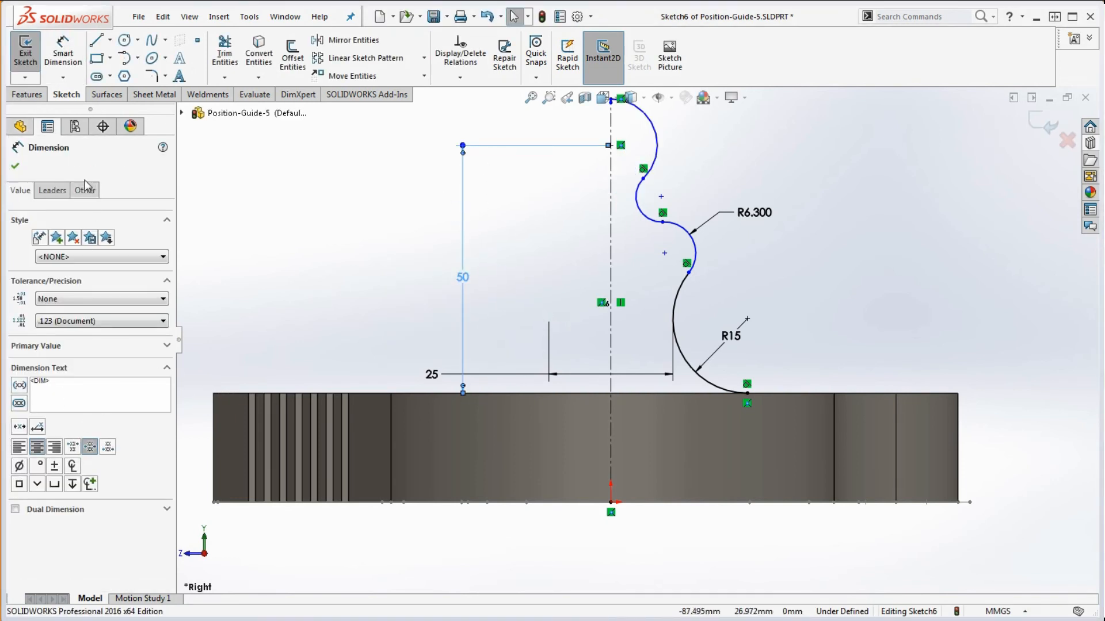
pyautogui.click(52, 190)
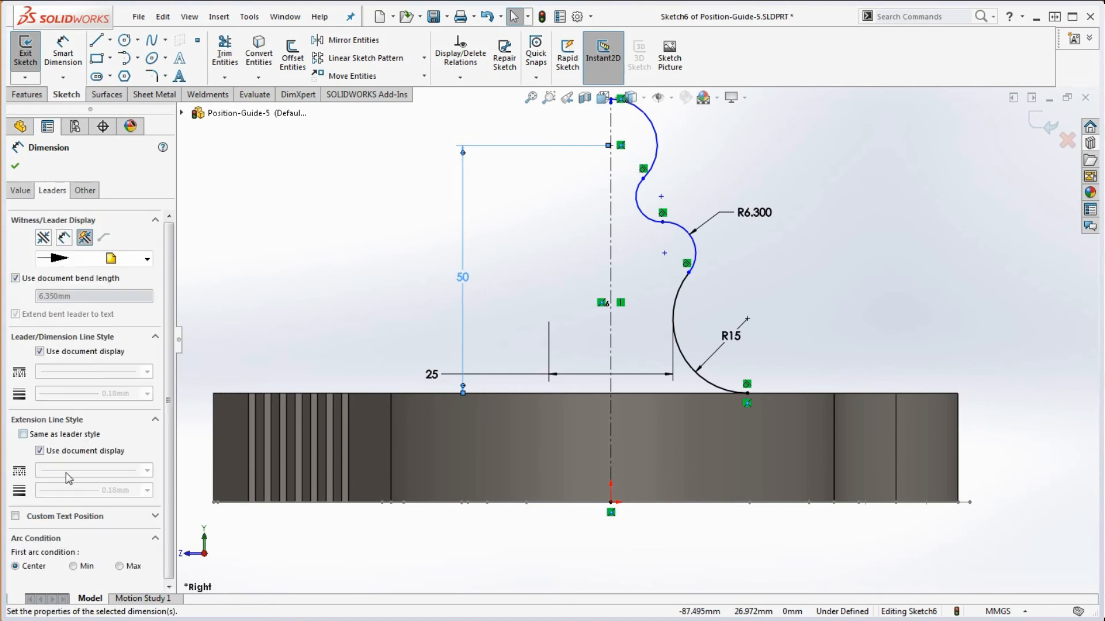
pyautogui.click(134, 568)
pyautogui.press('Escape')
pyautogui.doubleClick(482, 263)
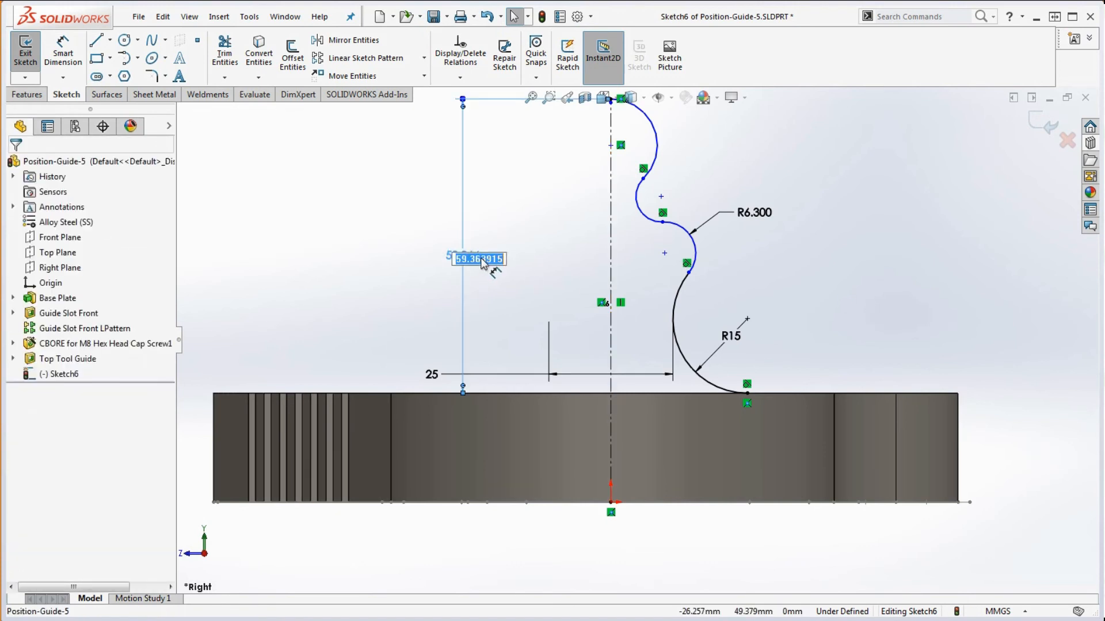
pyautogui.write('50')
pyautogui.press('Return')
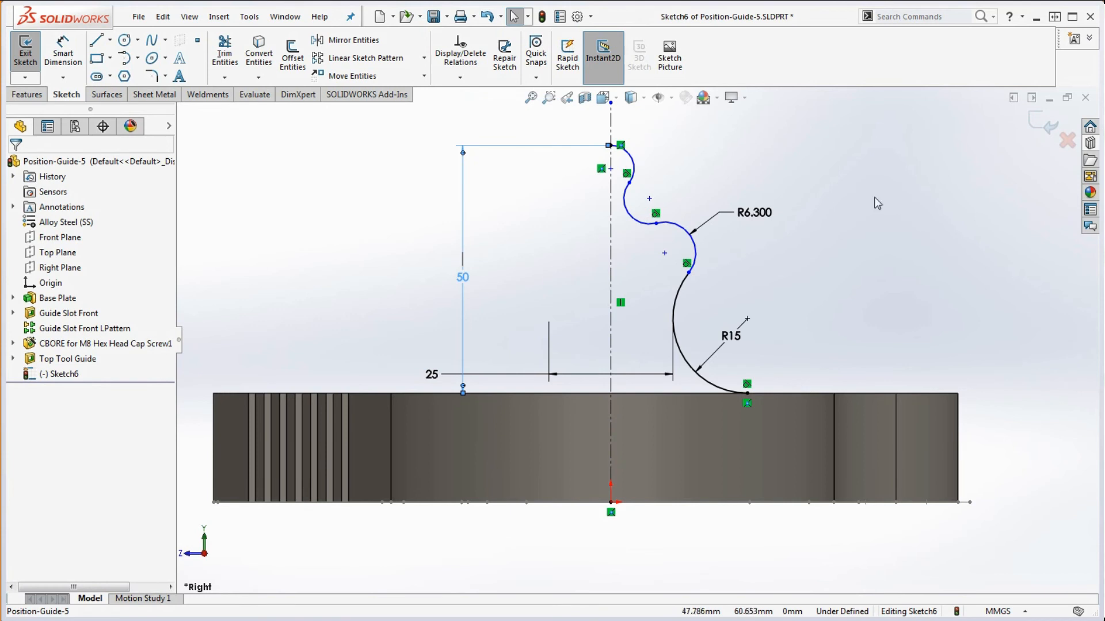
pyautogui.scroll(-4, 701, 246)
pyautogui.scroll(3, 656, 271)
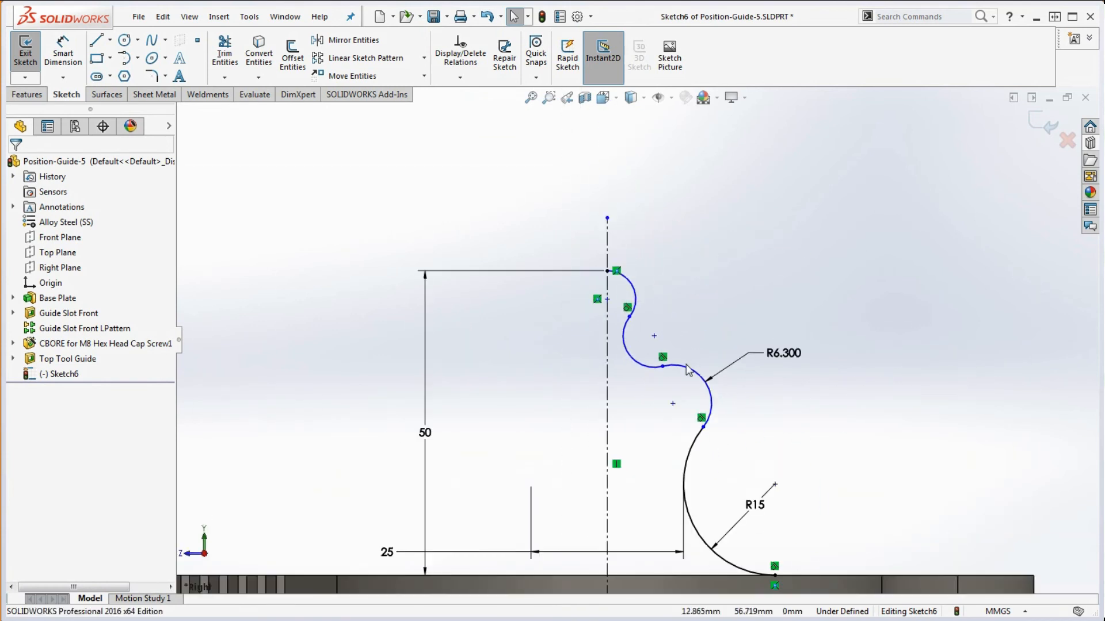
pyautogui.scroll(-2, 696, 378)
pyautogui.scroll(1, 696, 368)
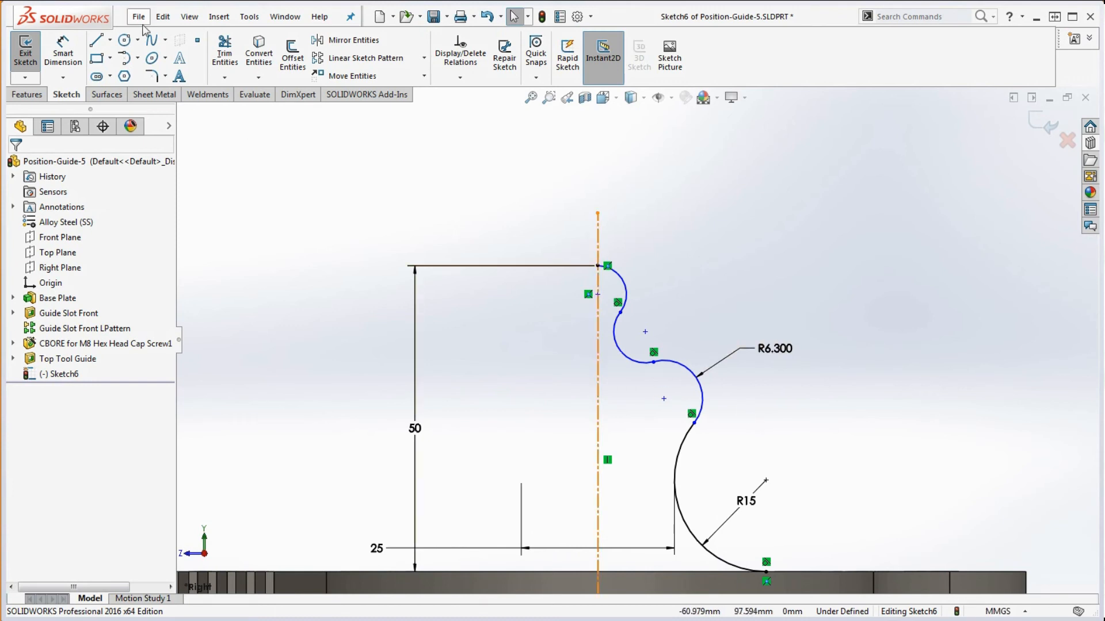
pyautogui.click(66, 48)
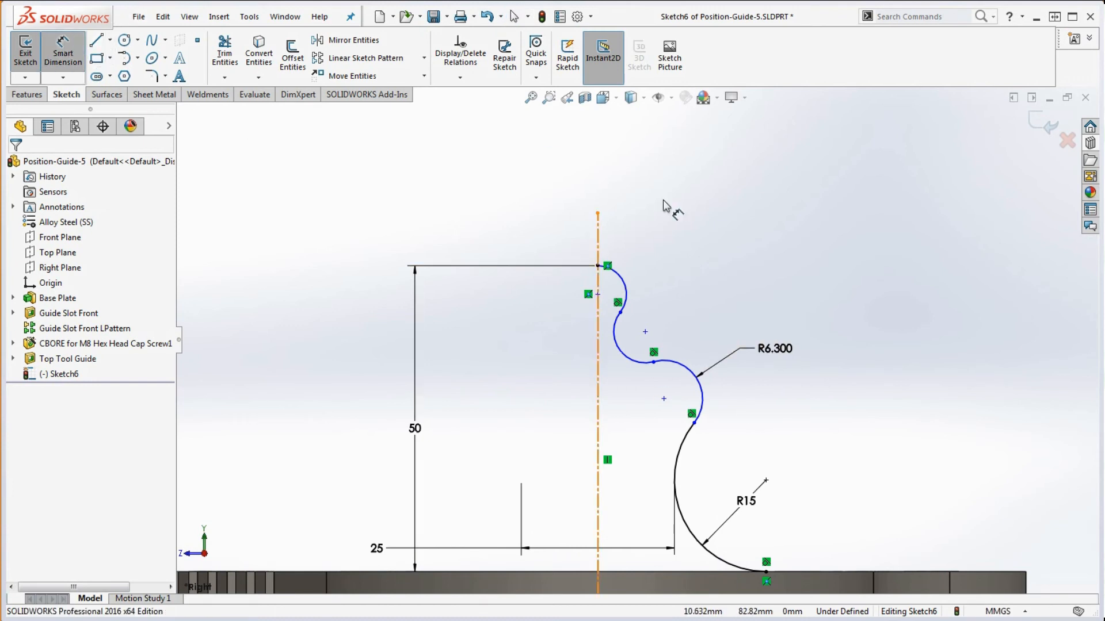
pyautogui.click(703, 400)
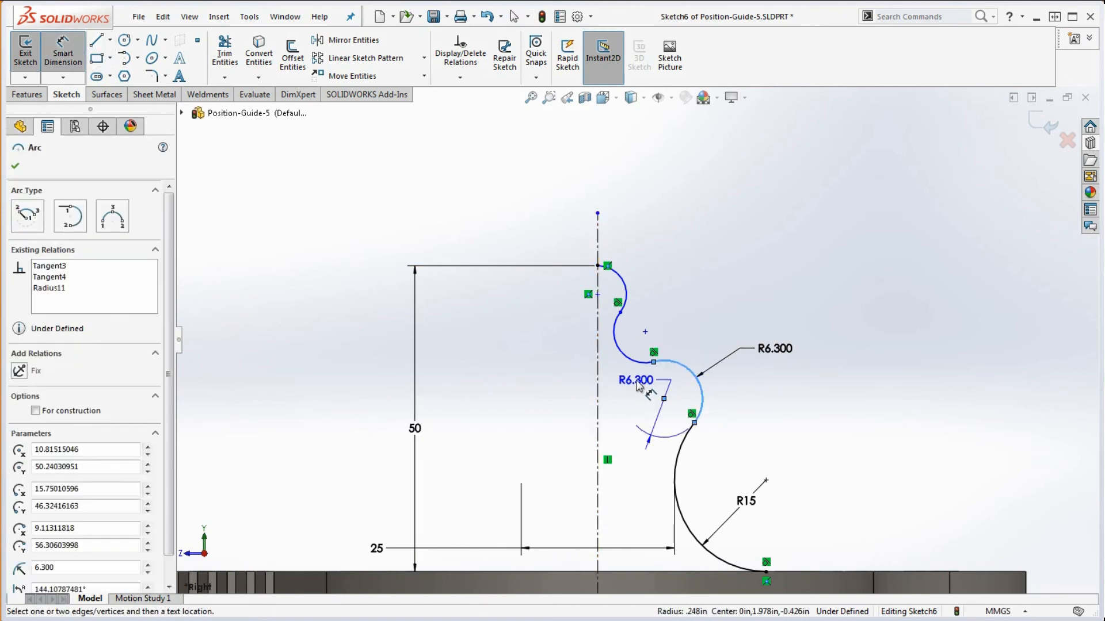
pyautogui.press('Escape')
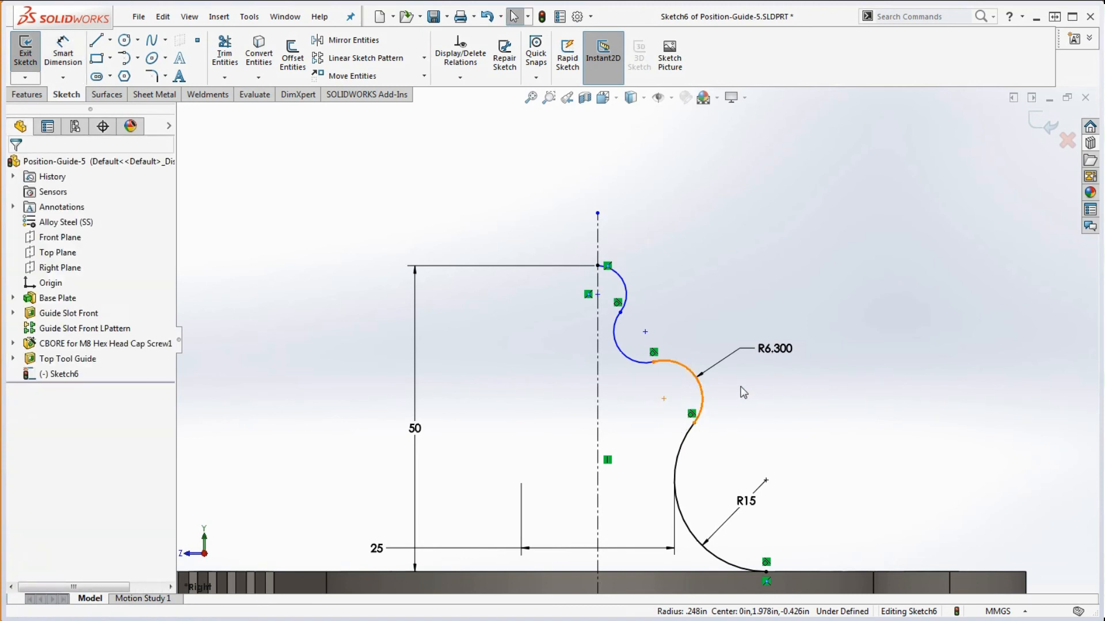
# - Dimension the outer rim arc's maximum diameter across the centerline as 60 mm
pyautogui.press('Return')
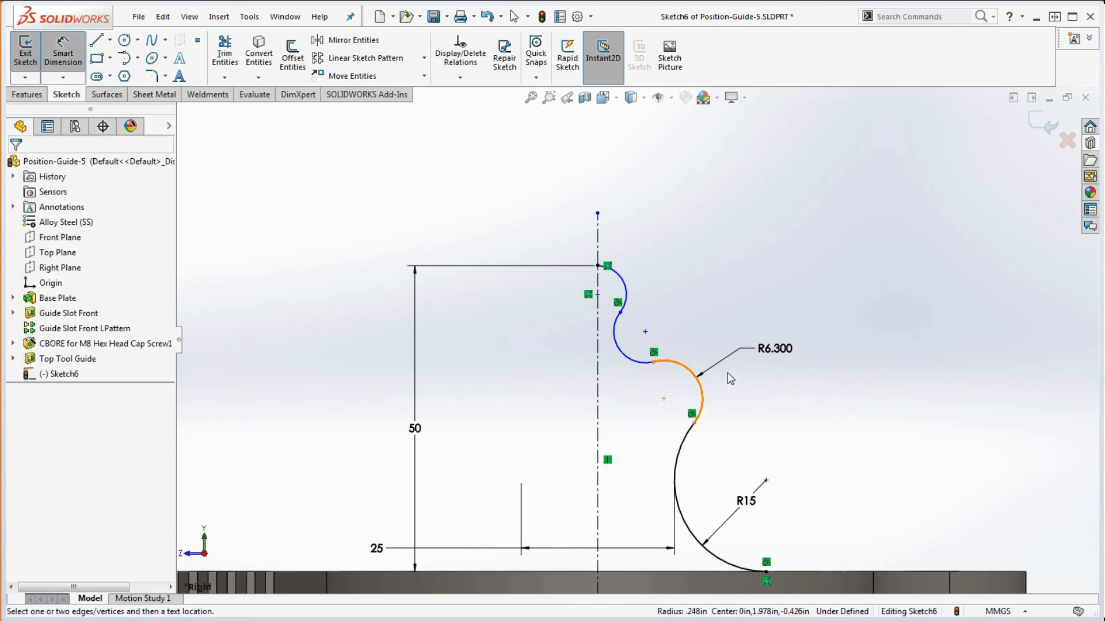
pyautogui.click(703, 397)
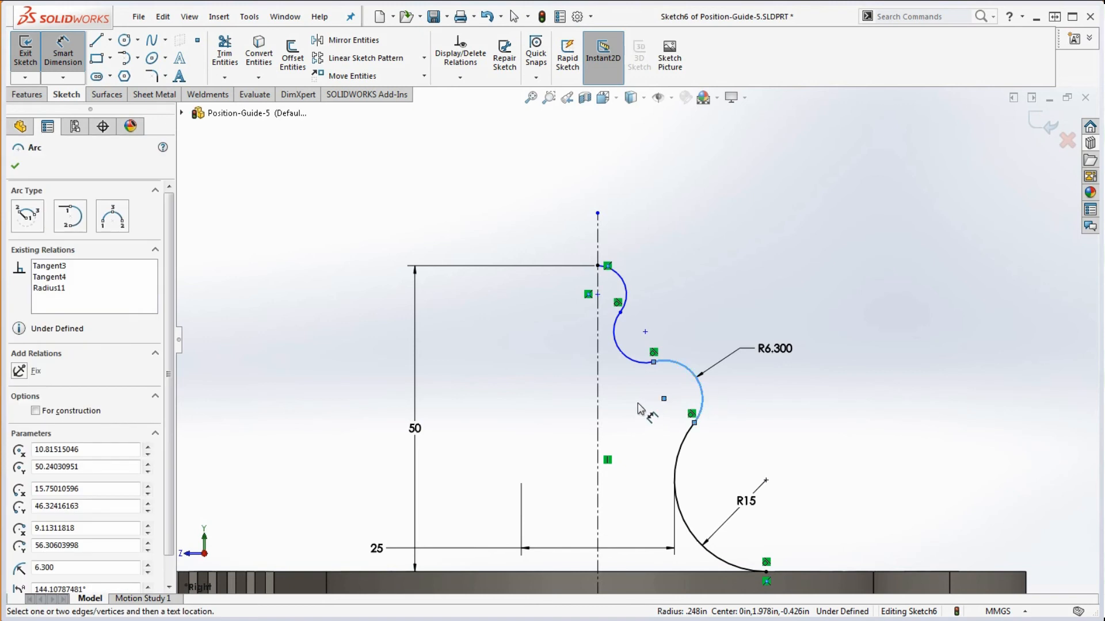
pyautogui.click(598, 395)
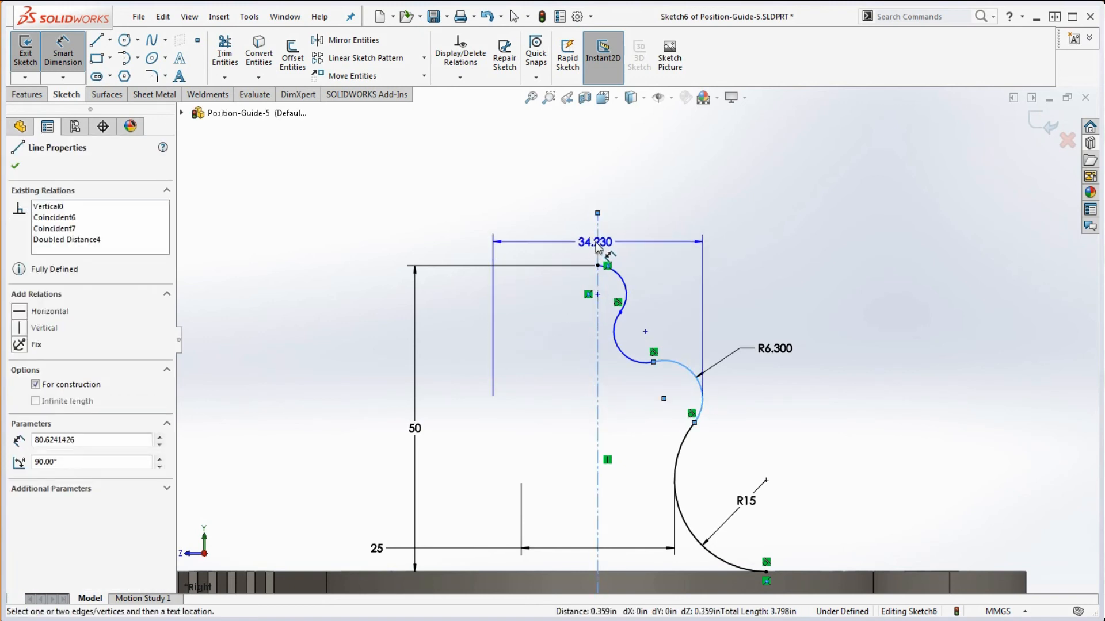
pyautogui.click(580, 247)
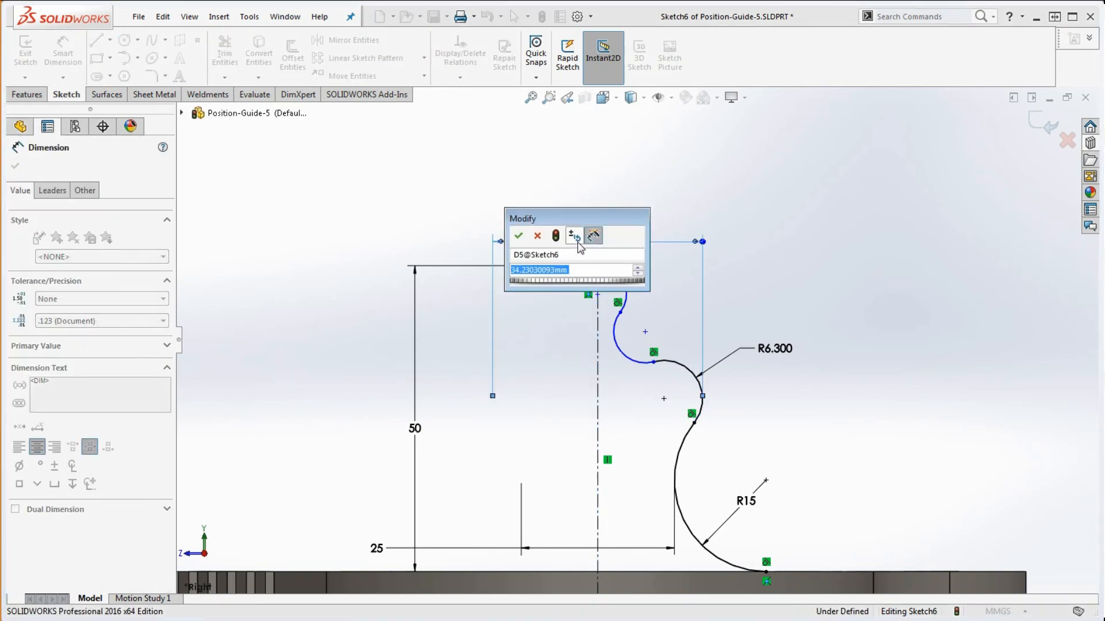
pyautogui.write('60')
pyautogui.press('Return')
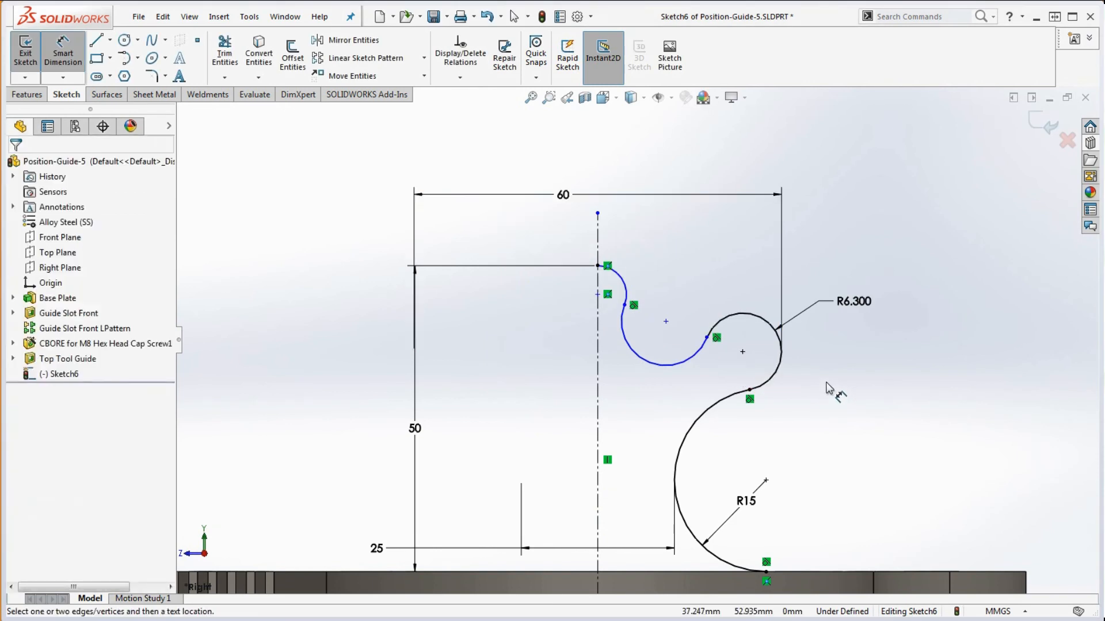
pyautogui.press('Escape')
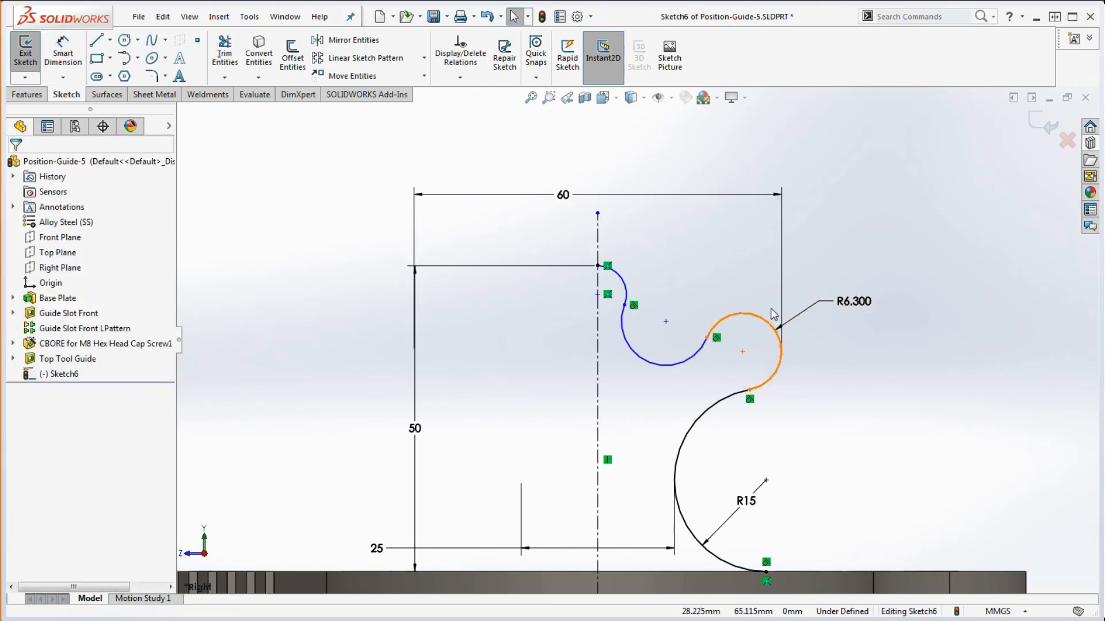
# - Apply an Equal relation to the outer rim arc, the middle concave arc and the top arc
pyautogui.click(757, 317)
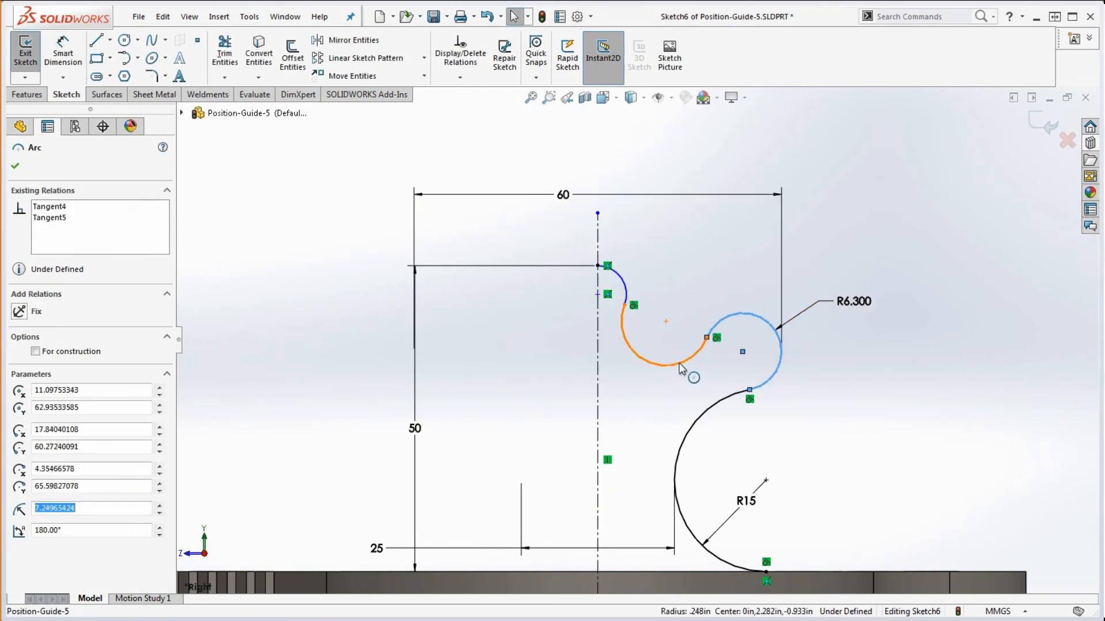
pyautogui.keyDown('ctrl'); pyautogui.click(679, 363); pyautogui.keyUp('ctrl')
pyautogui.keyDown('ctrl'); pyautogui.click(626, 289); pyautogui.keyUp('ctrl')
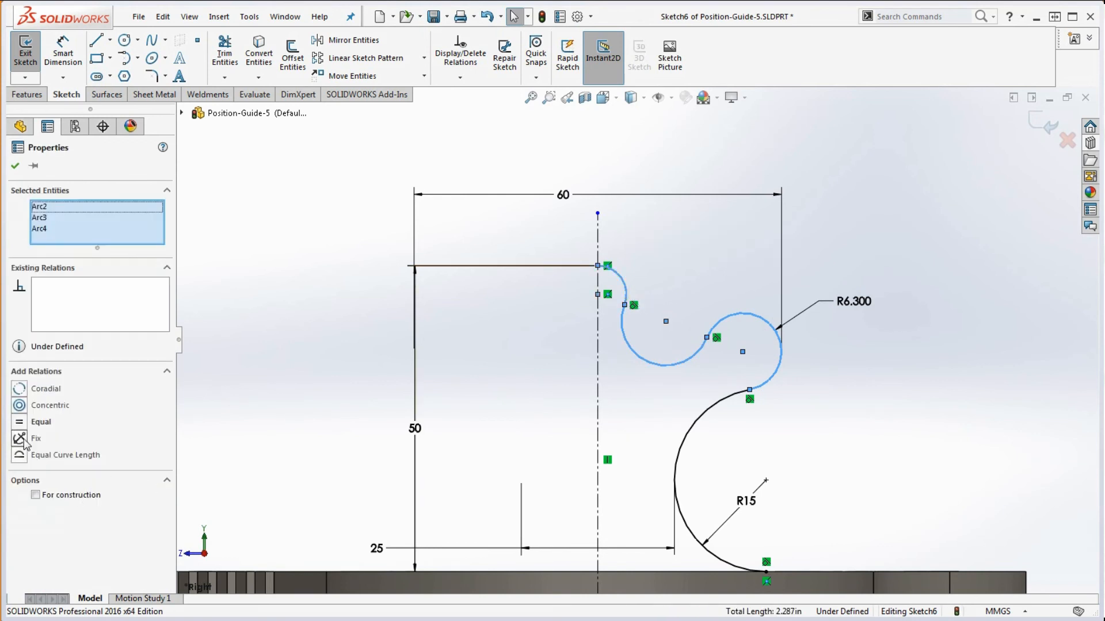
pyautogui.click(19, 422)
pyautogui.click(821, 447)
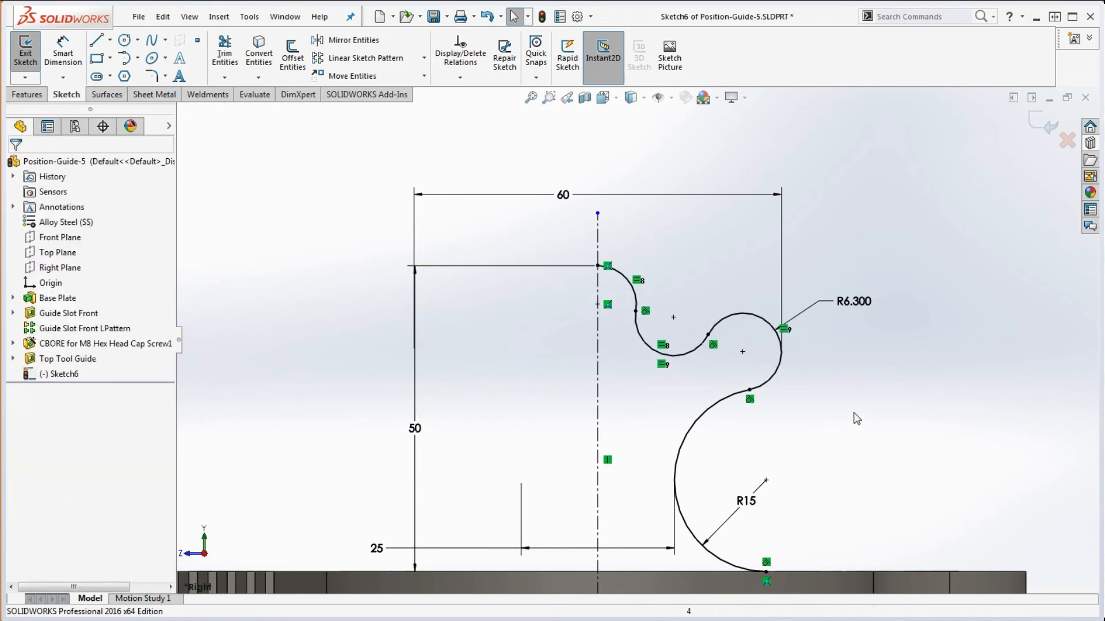
# - Add a driven dimension between the two endpoints of the outer rim arc
pyautogui.click(70, 54)
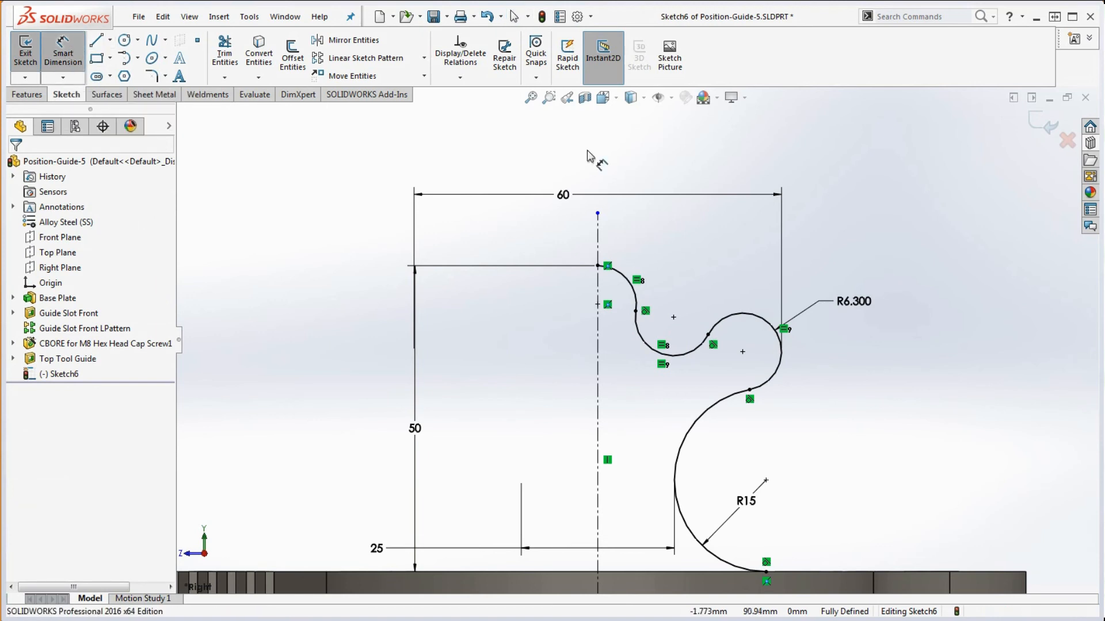
pyautogui.click(708, 334)
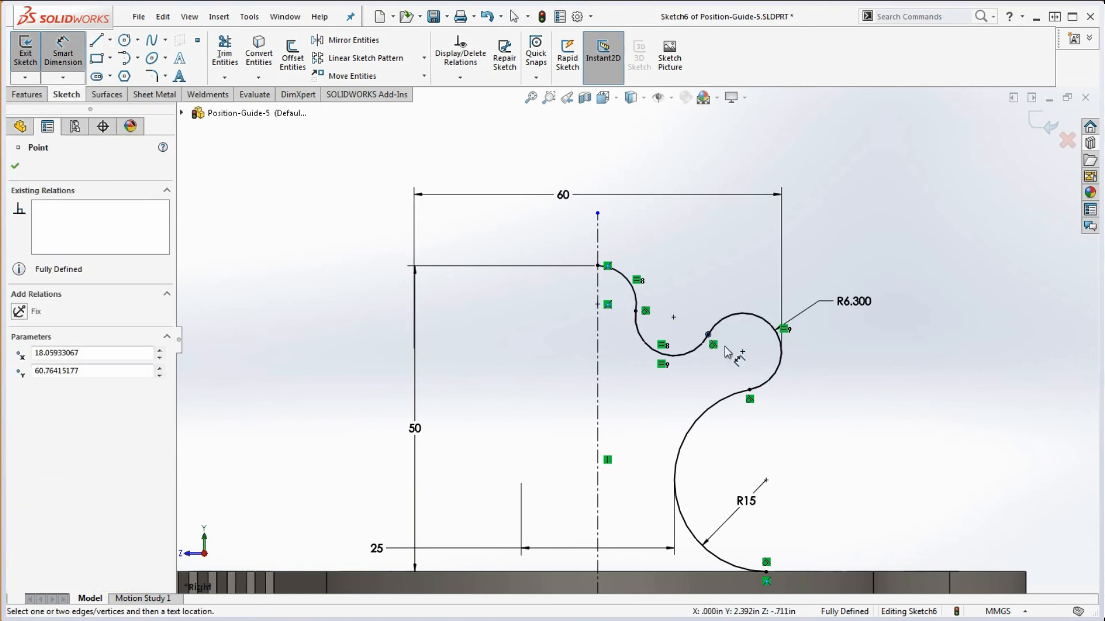
pyautogui.click(749, 389)
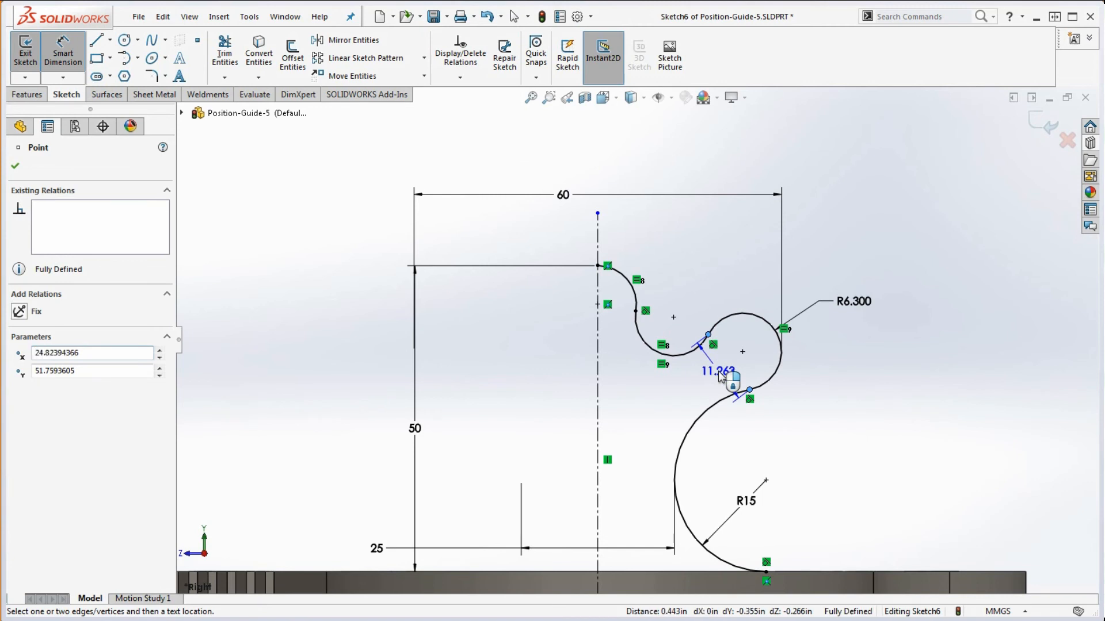
pyautogui.click(720, 376)
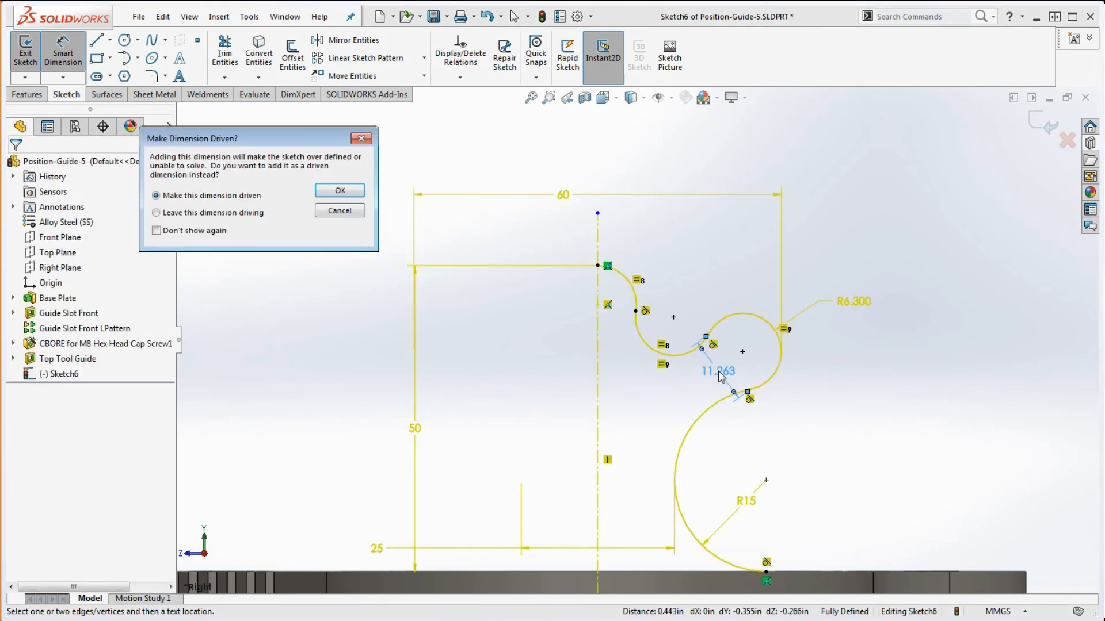
pyautogui.click(337, 190)
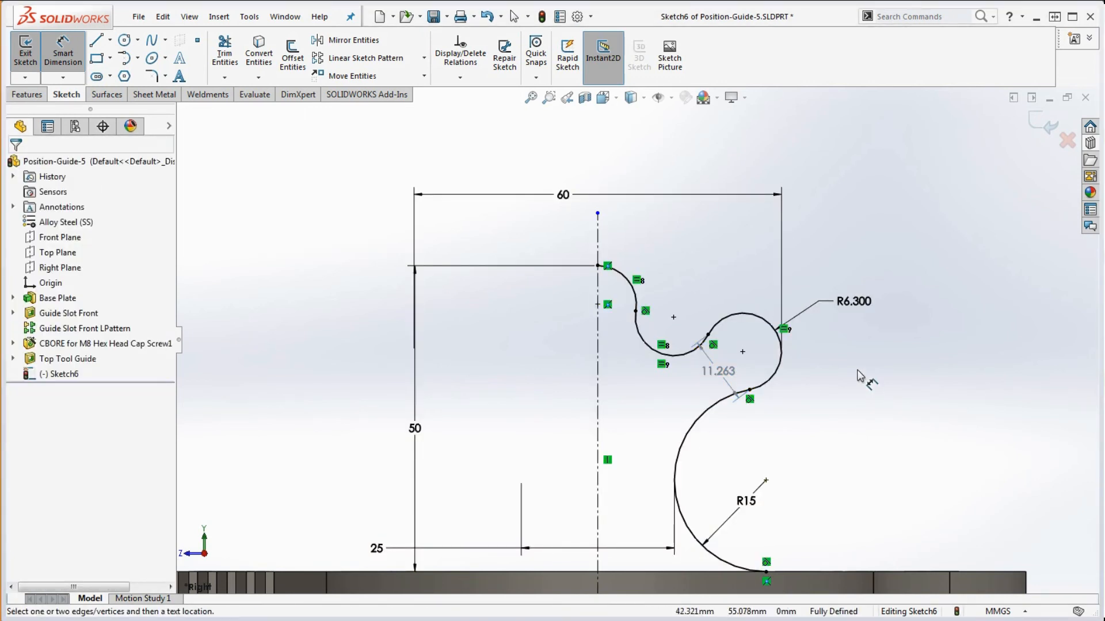
pyautogui.press('Escape')
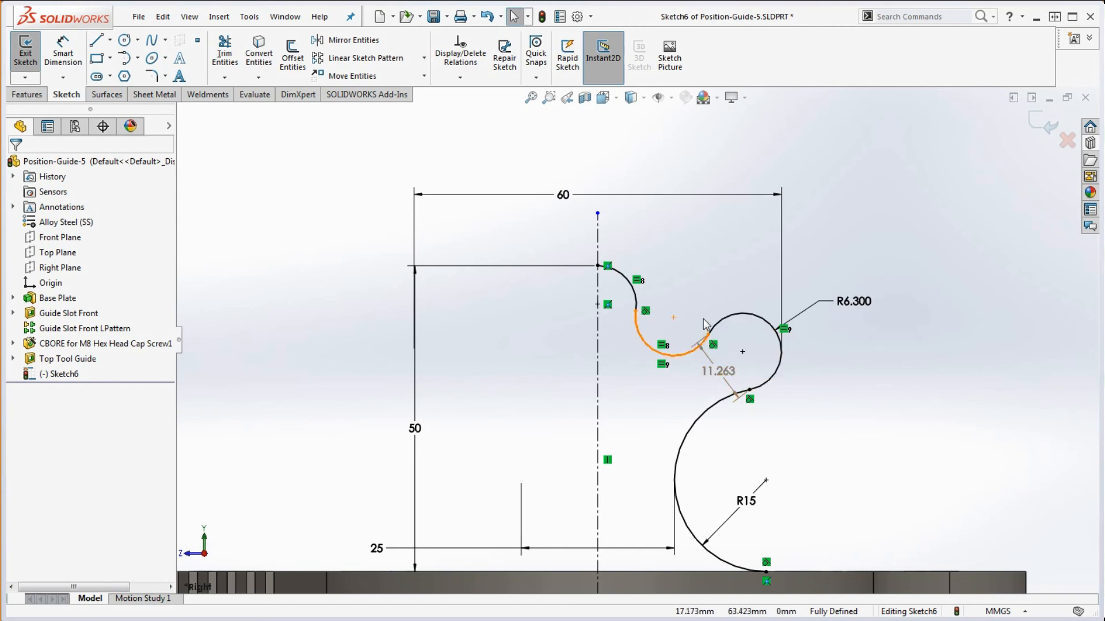
# - Make the 60 mm diameter dimension driven and move the middle concave arc's center point downward
pyautogui.click(734, 200)
pyautogui.rightClick(734, 201)
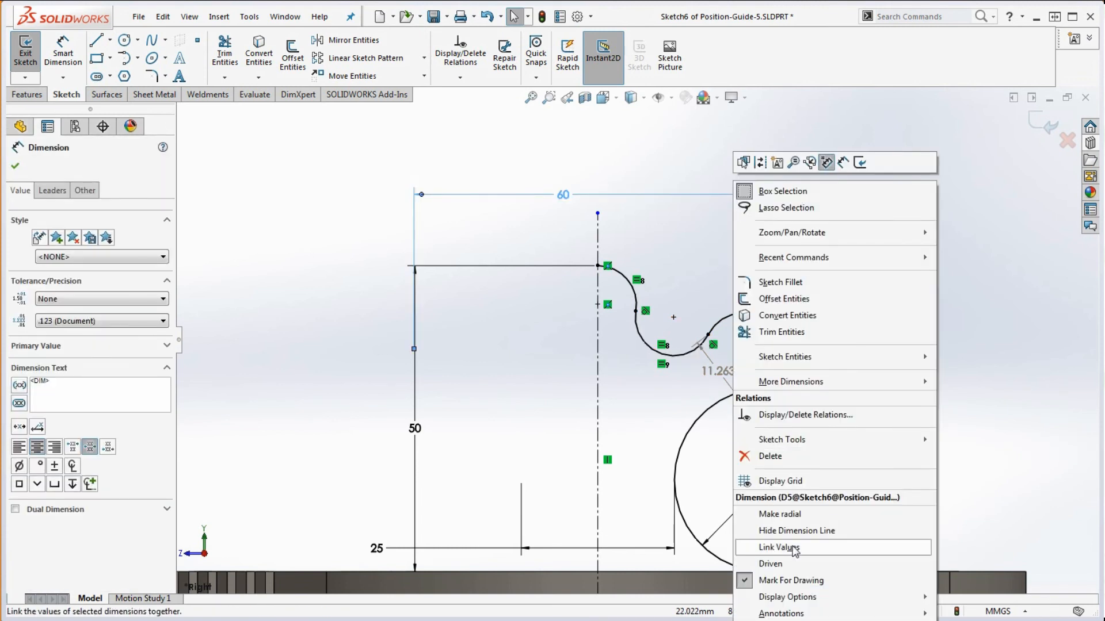
pyautogui.click(785, 564)
pyautogui.click(812, 258)
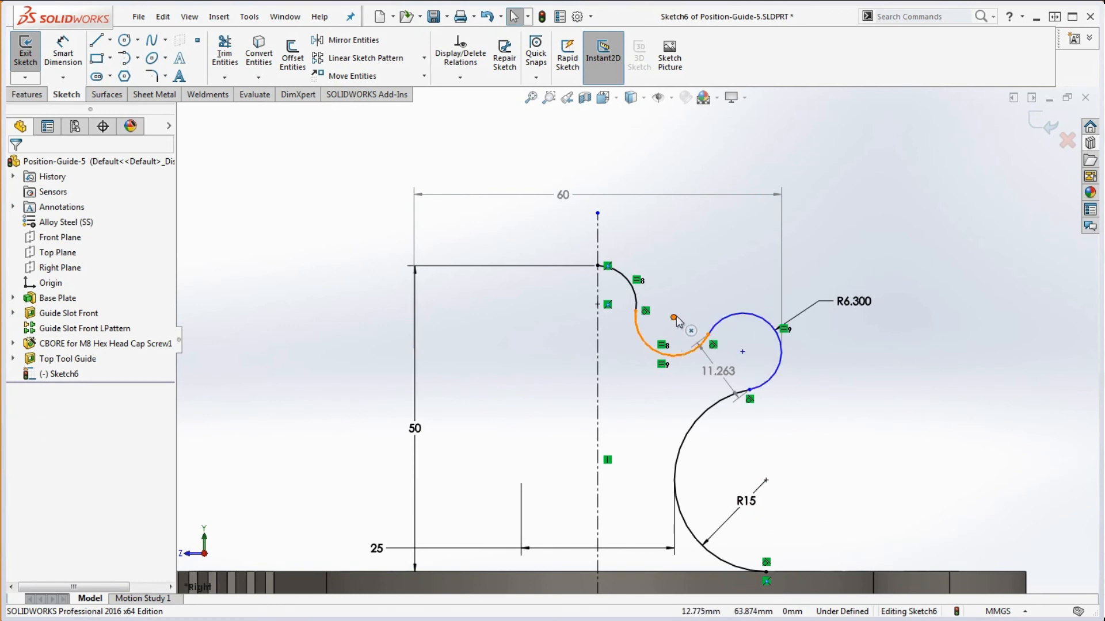
pyautogui.moveTo(675, 318); pyautogui.dragTo(684, 340)
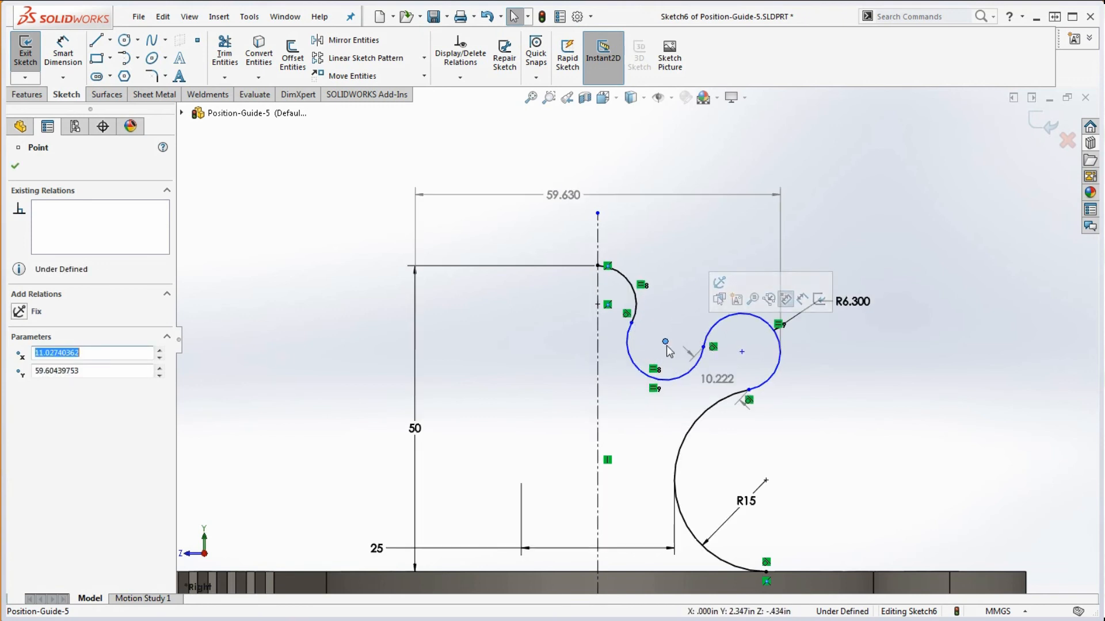
pyautogui.click(816, 390)
# - Turn the rim diameter dimension back into a driving dimension and set it to 60 mm
pyautogui.click(783, 231)
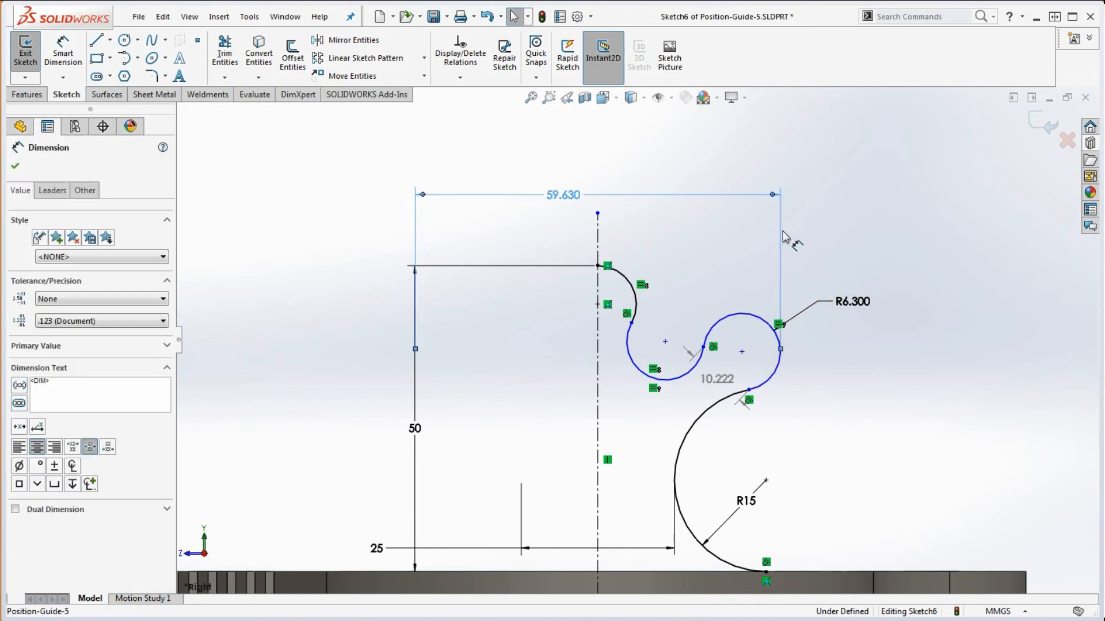
pyautogui.rightClick(787, 237)
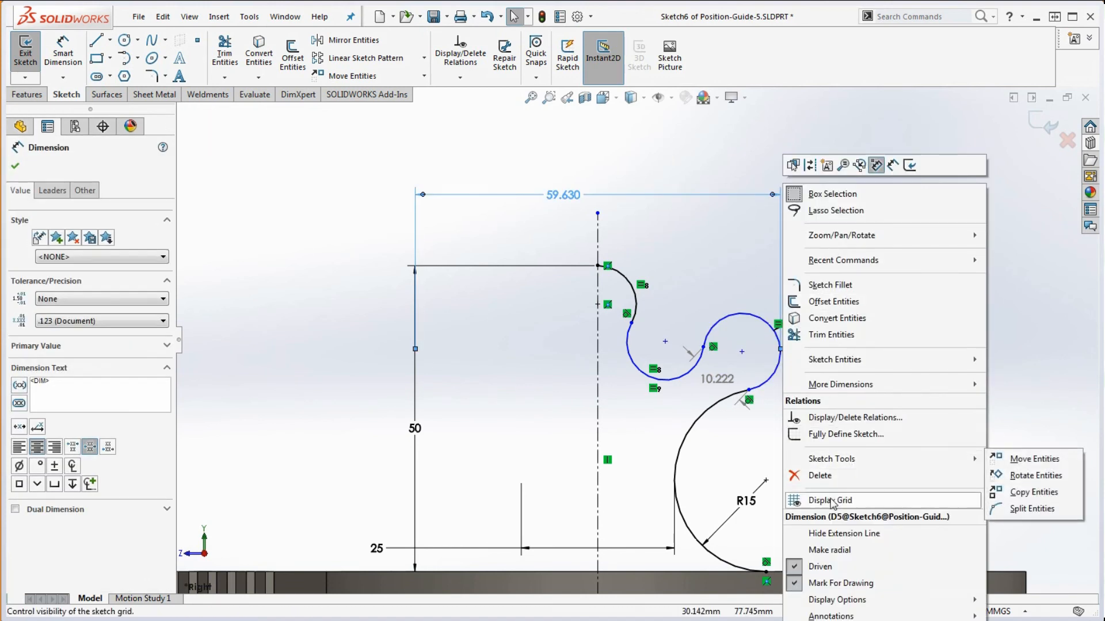
pyautogui.click(831, 567)
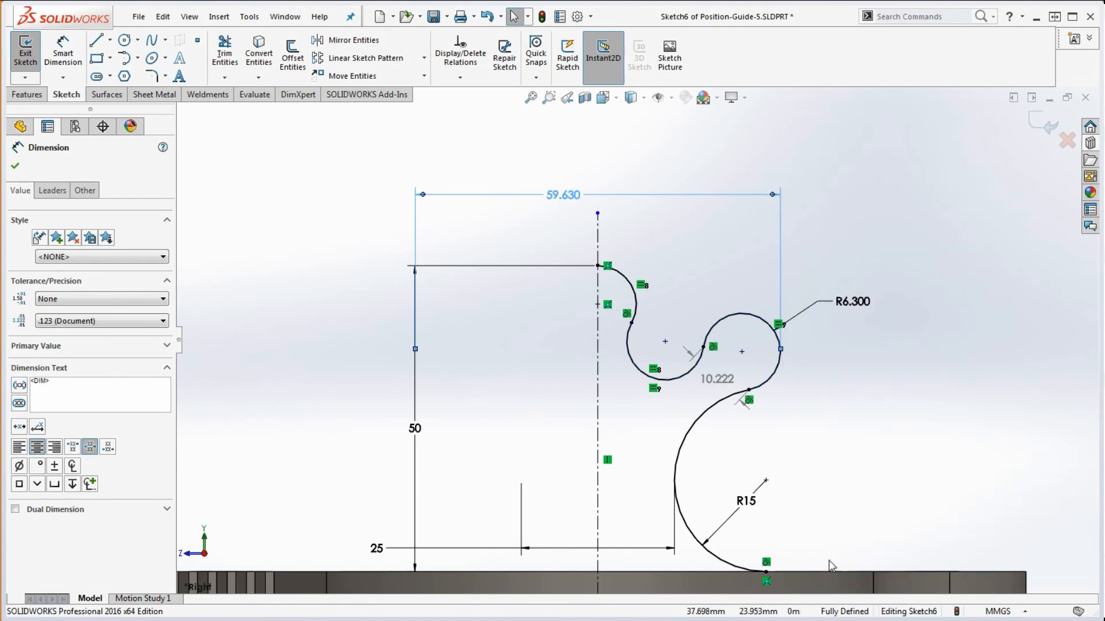
pyautogui.click(570, 199)
pyautogui.write('60')
pyautogui.press('Return')
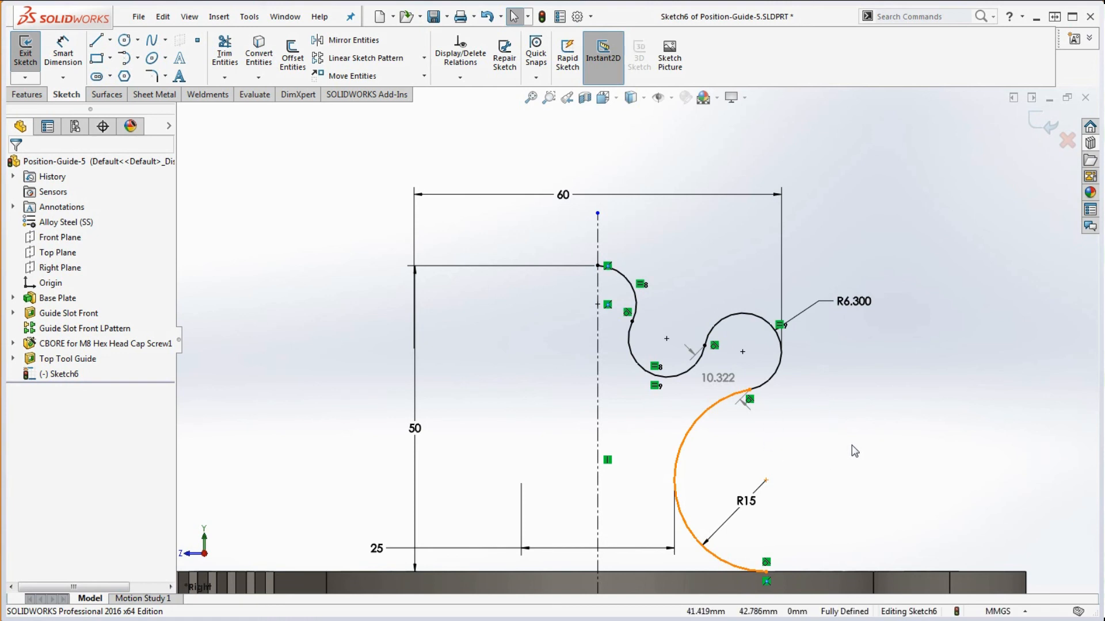
# - Make the rim diameter dimension driven again and move the middle concave arc's center point upward
pyautogui.moveTo(815, 427)
pyautogui.mouseDown(button='middle')
pyautogui.moveTo(814, 349)
pyautogui.moveTo(820, 424)
pyautogui.mouseUp(button='middle')
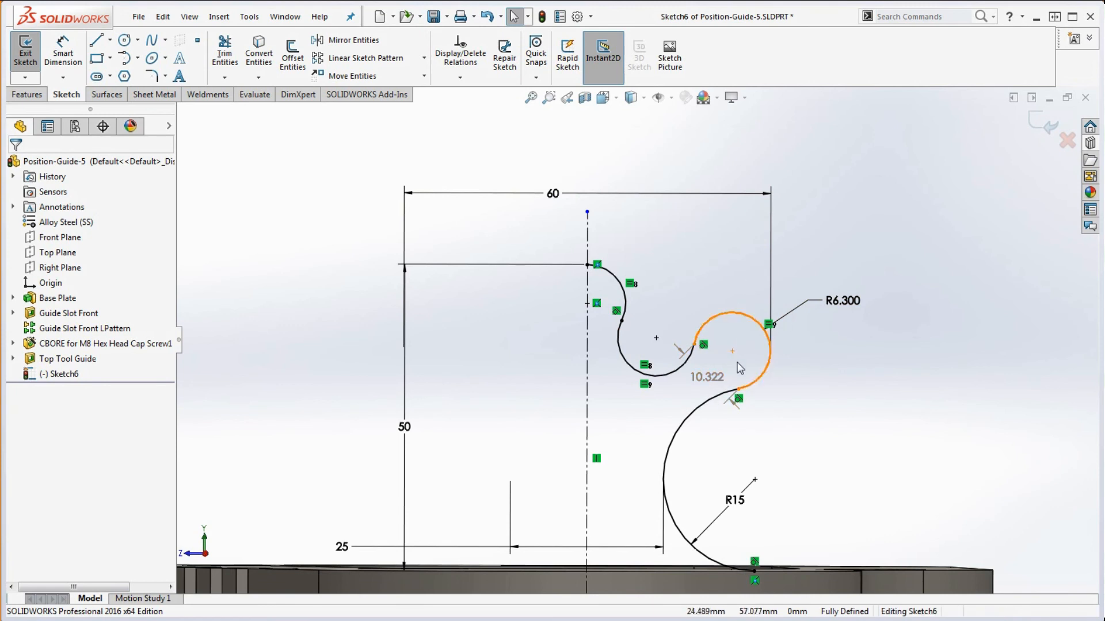
pyautogui.rightClick(769, 243)
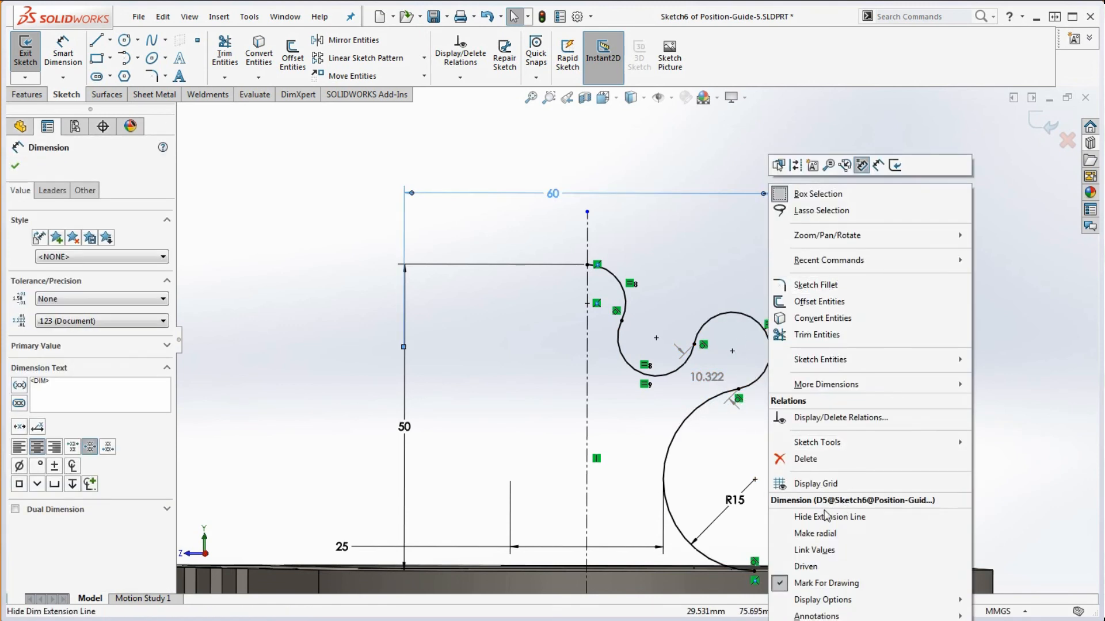
pyautogui.click(807, 567)
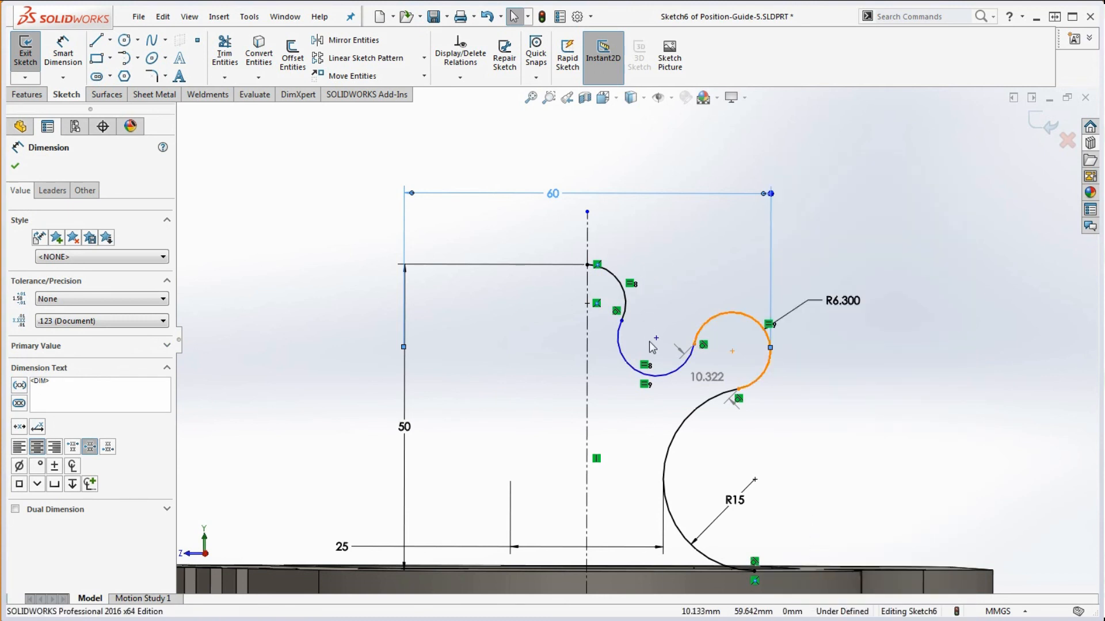
pyautogui.moveTo(655, 341)
pyautogui.mouseDown()
pyautogui.moveTo(661, 318)
pyautogui.moveTo(711, 342)
pyautogui.moveTo(663, 315)
pyautogui.mouseUp()
pyautogui.click(729, 235)
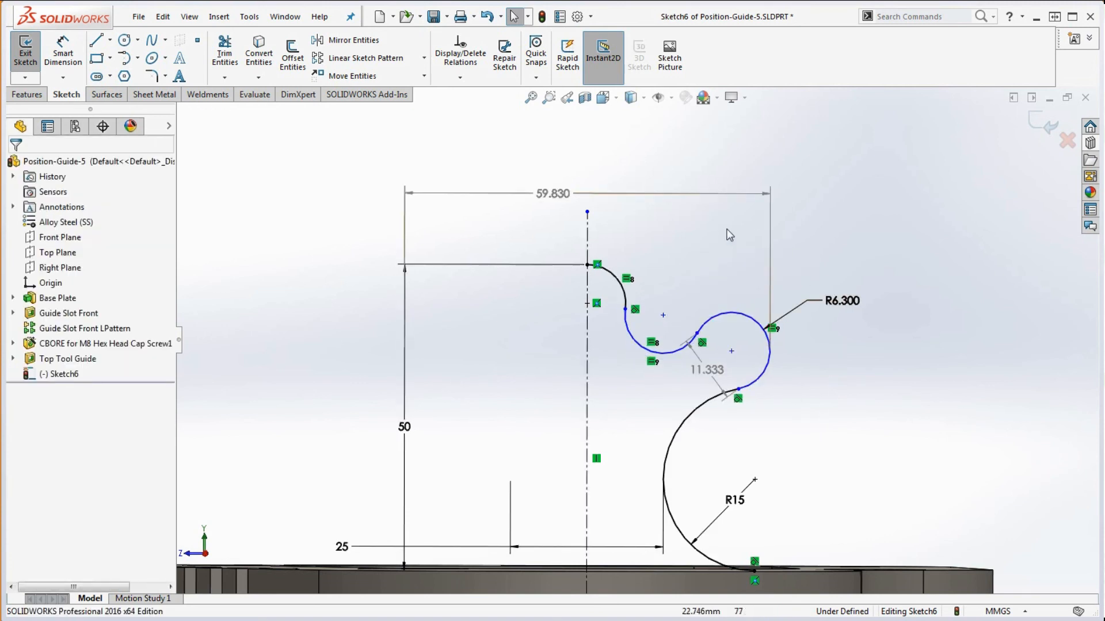
# - Turn the overall rim diameter dimension back into a driving dimension and set it to 60 mm
pyautogui.rightClick(722, 195)
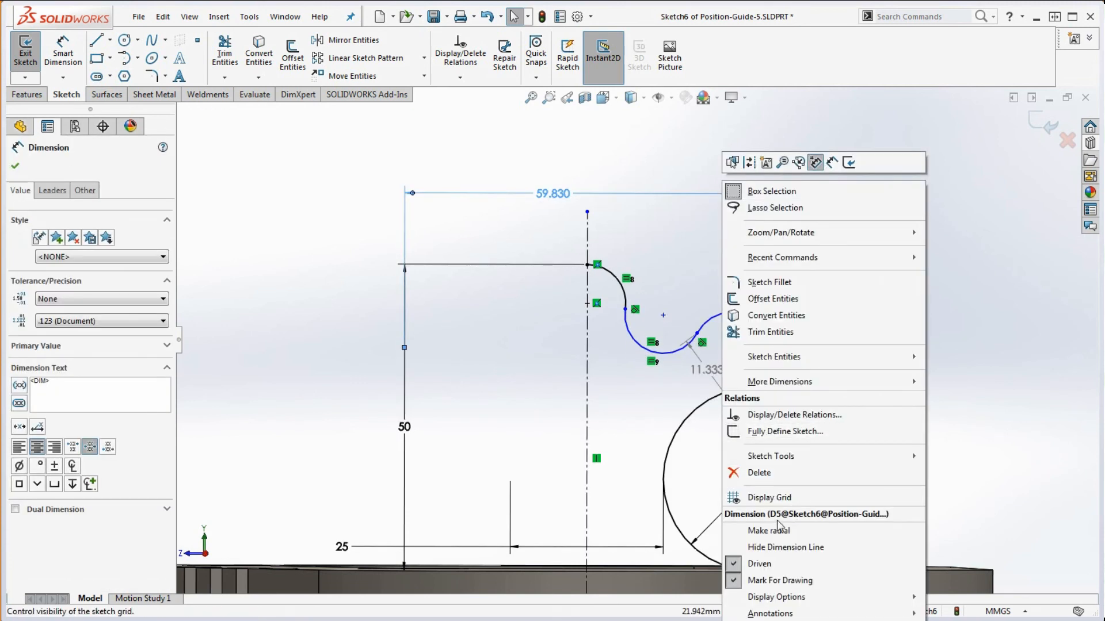
pyautogui.click(769, 562)
pyautogui.click(900, 301)
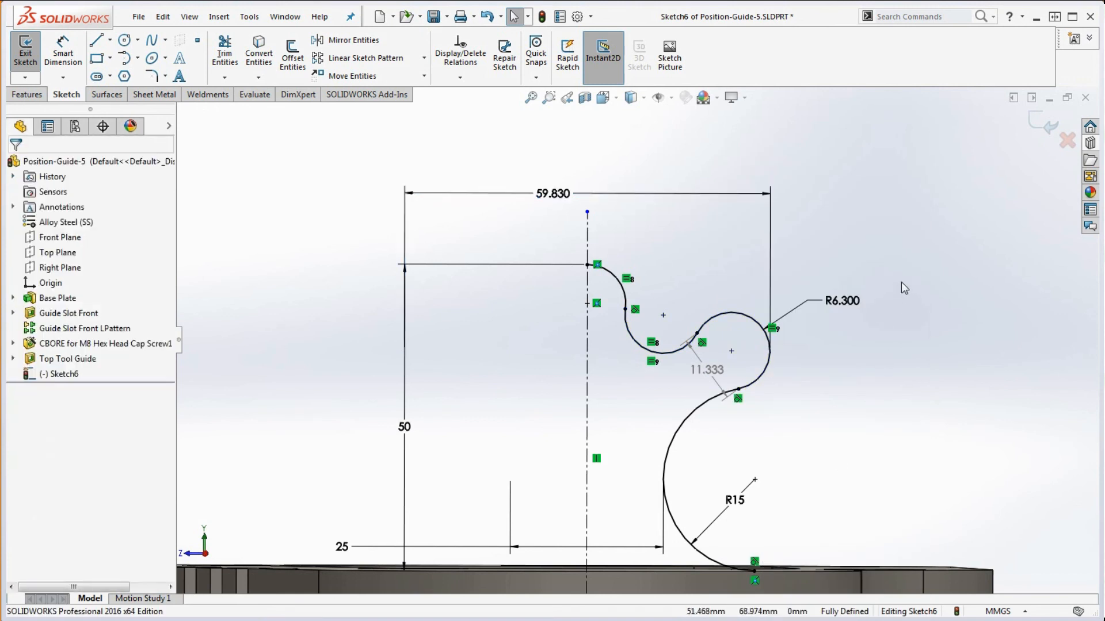
pyautogui.doubleClick(562, 194)
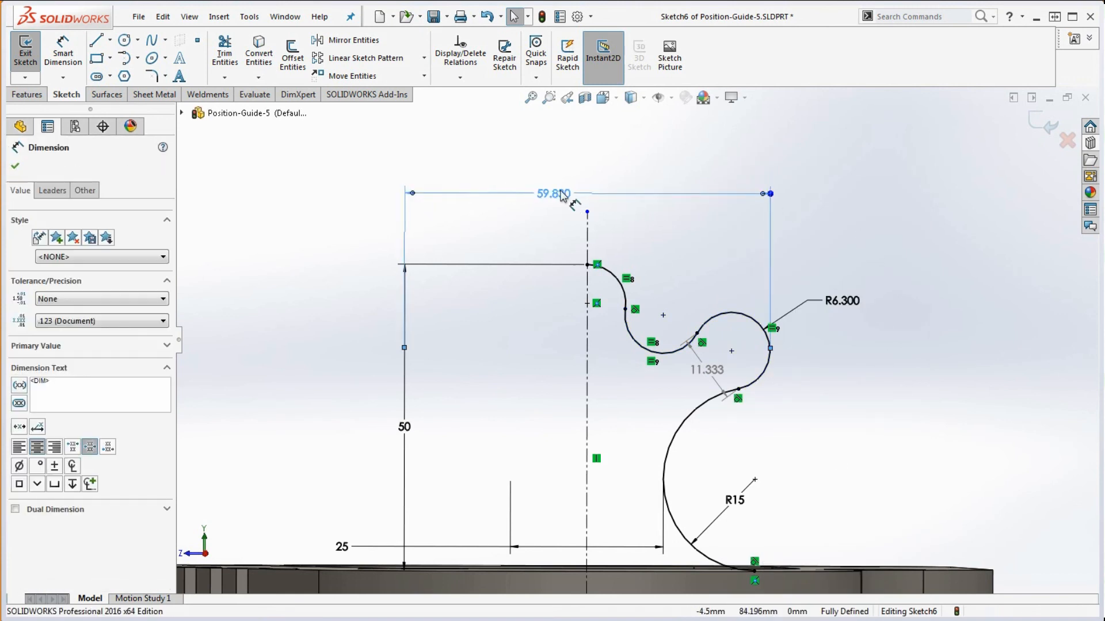
pyautogui.write('60')
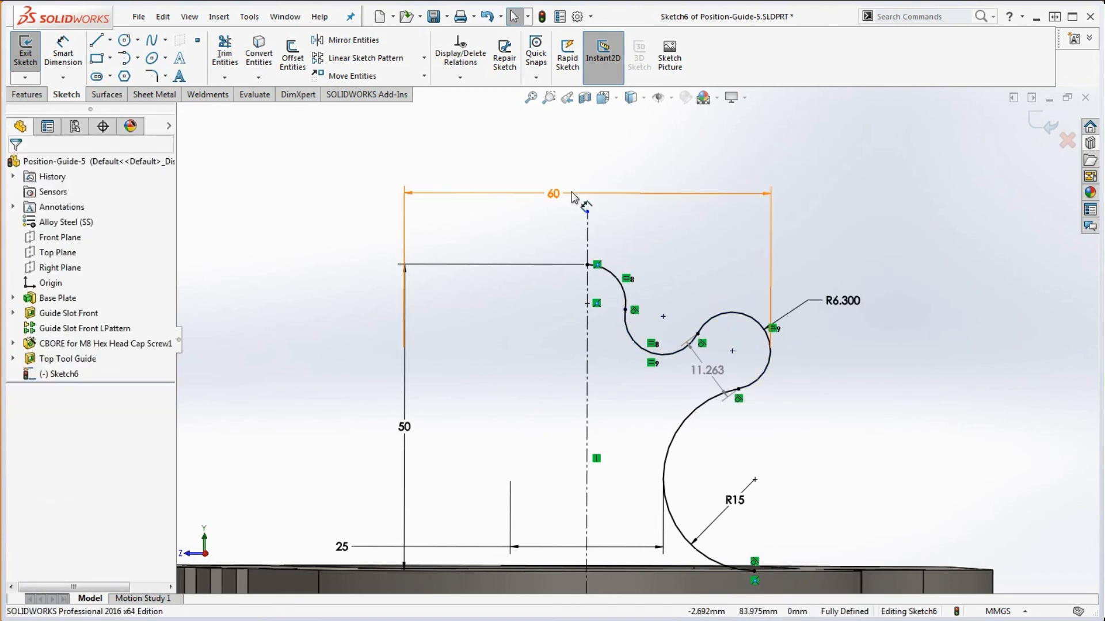
pyautogui.press('Return')
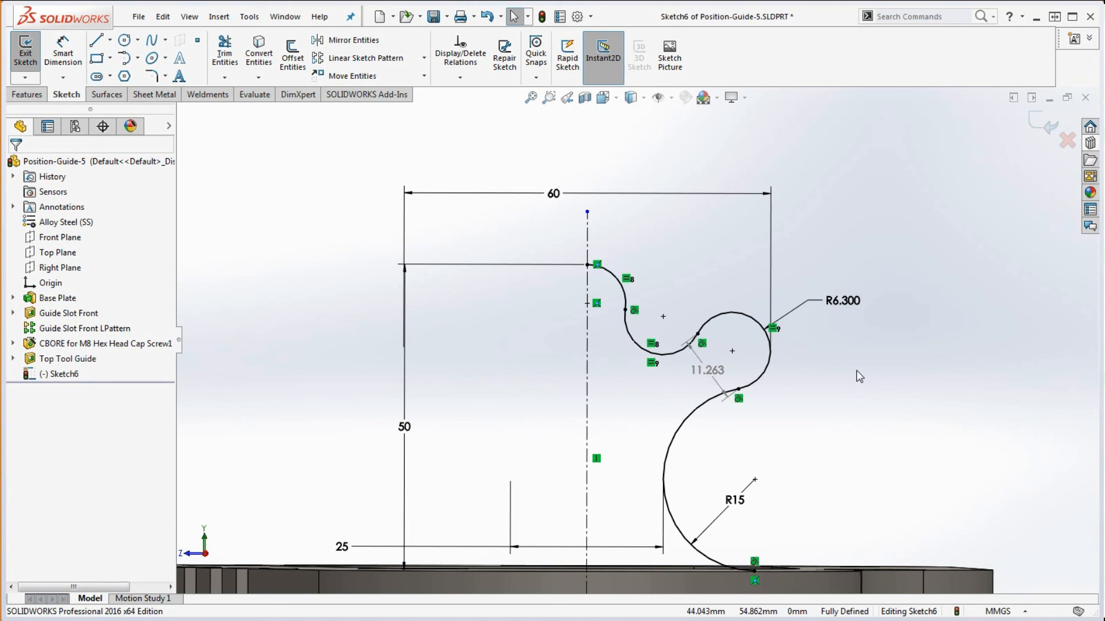
# - Make the 60 mm rim diameter dimension driven and move the middle concave arc's center point down toward the base plate
pyautogui.rightClick(661, 194)
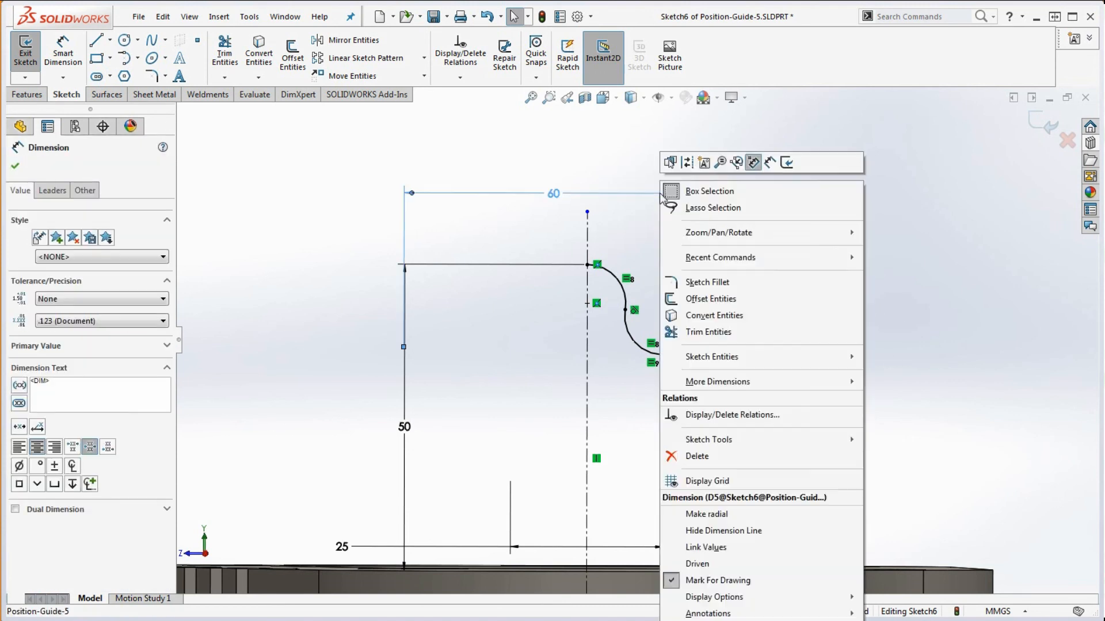
pyautogui.click(720, 565)
pyautogui.click(899, 308)
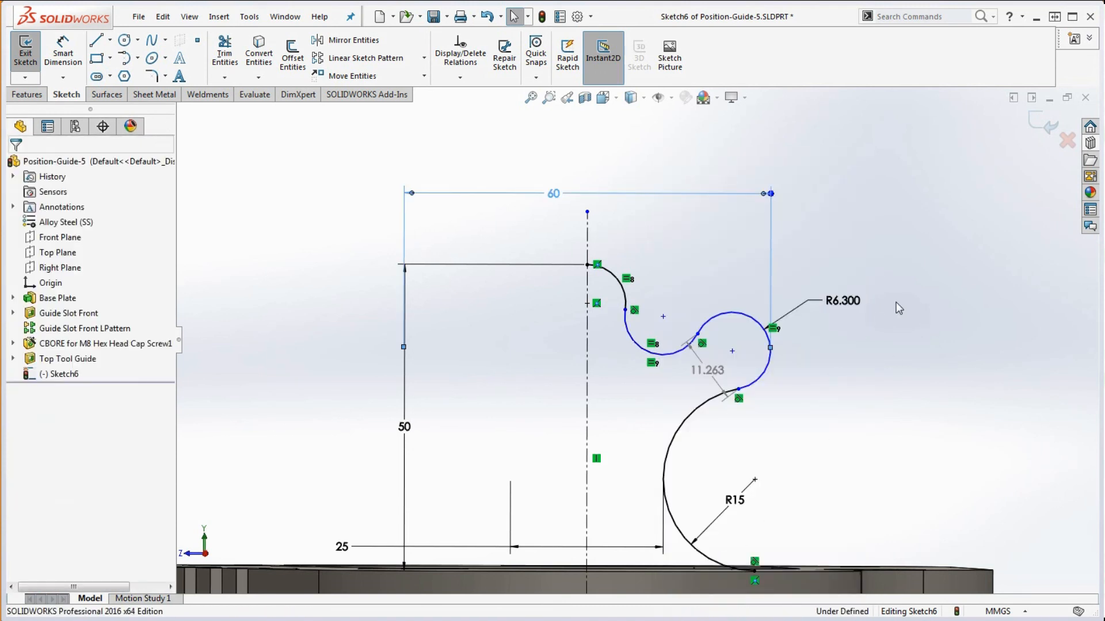
pyautogui.moveTo(664, 317); pyautogui.dragTo(654, 340)
pyautogui.click(728, 233)
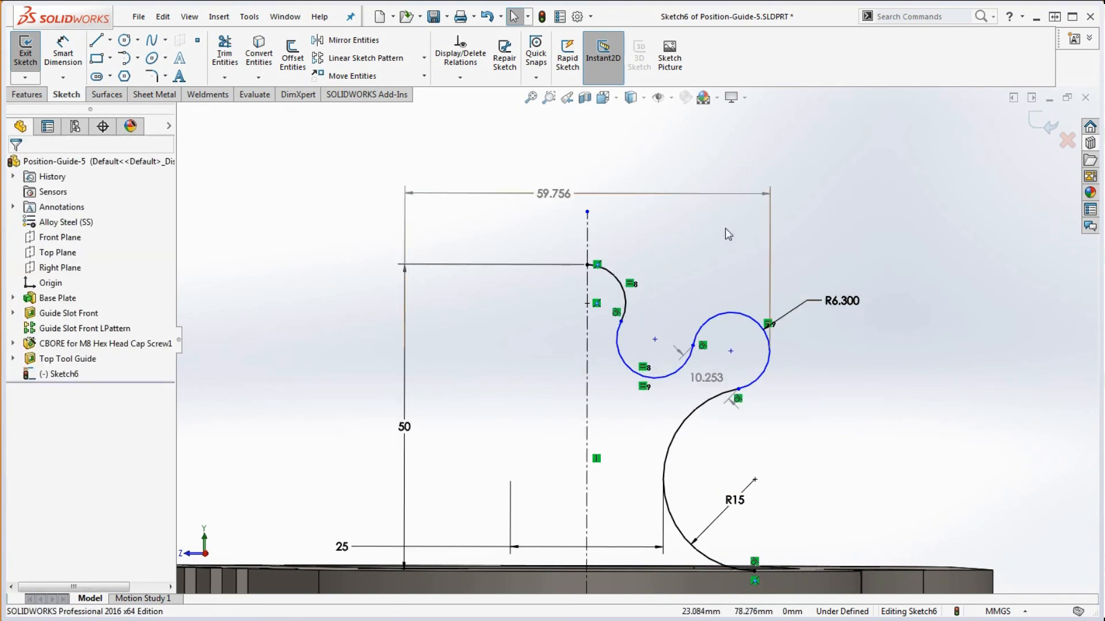
# - Make the rim diameter dimension driving again and set its value to 60 mm
pyautogui.rightClick(685, 198)
pyautogui.click(723, 563)
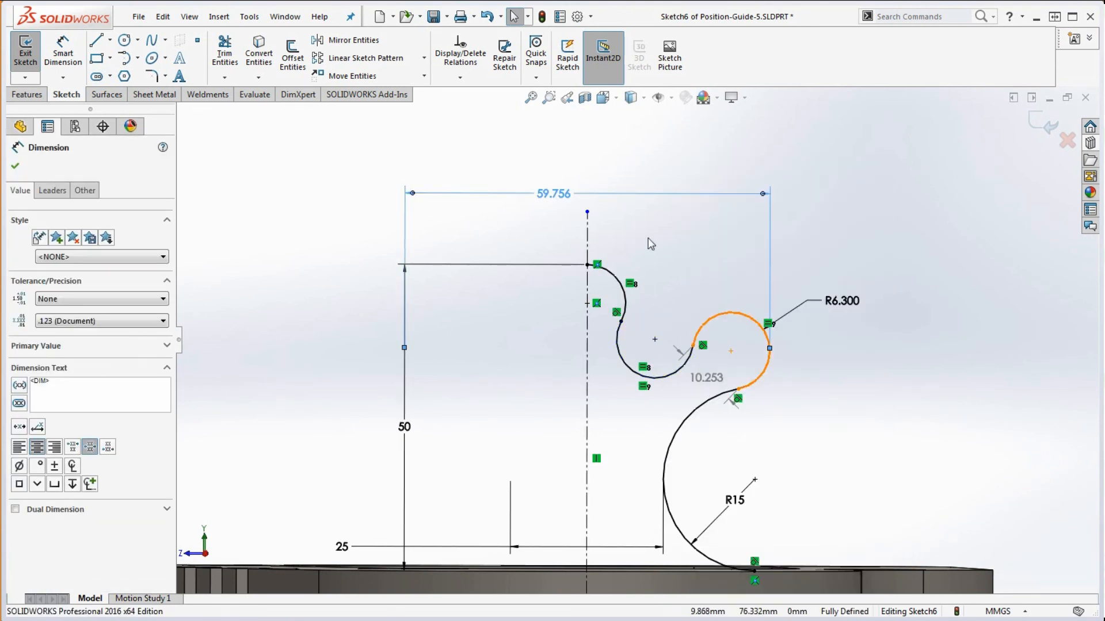
pyautogui.click(570, 194)
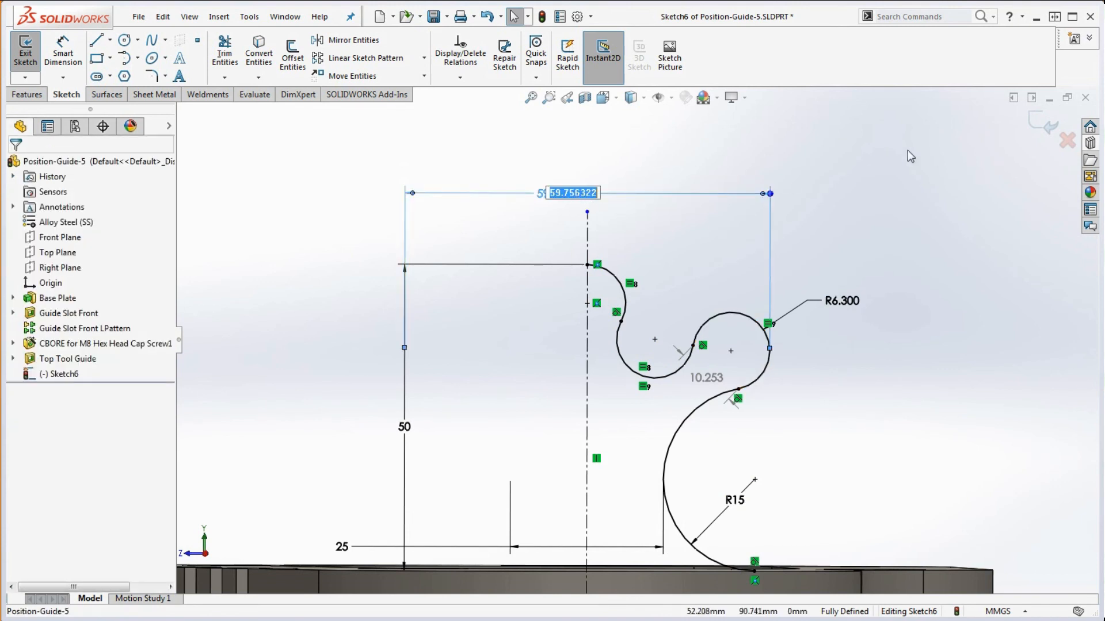
pyautogui.write('60')
pyautogui.press('Return')
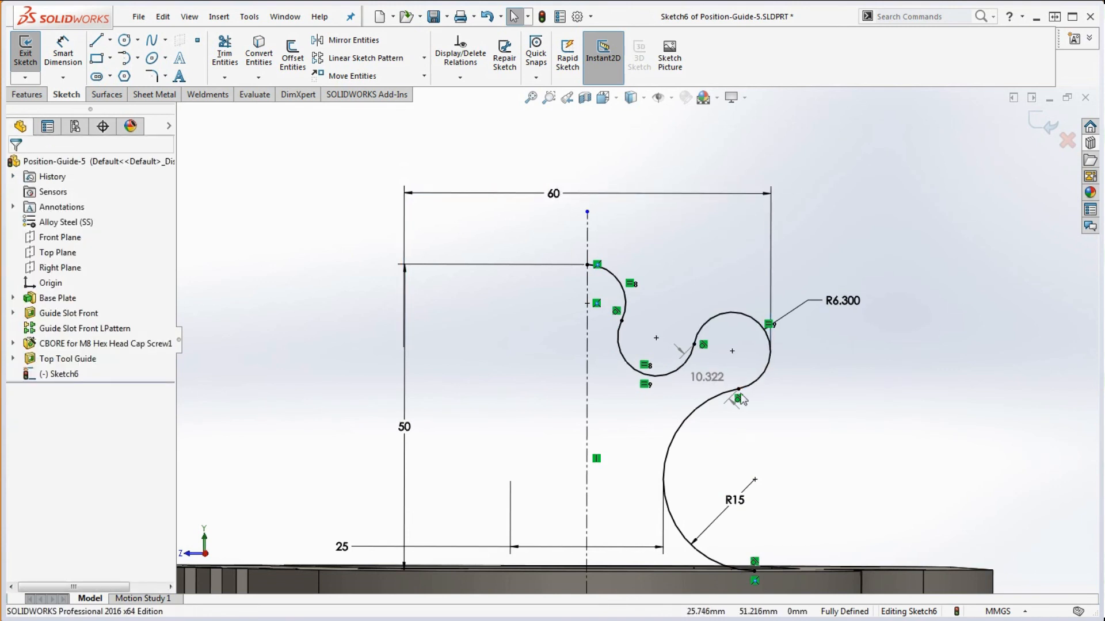
# - Switch the rim diameter dimension to driven and move the middle concave arc's center point back upward
pyautogui.rightClick(609, 194)
pyautogui.click(656, 564)
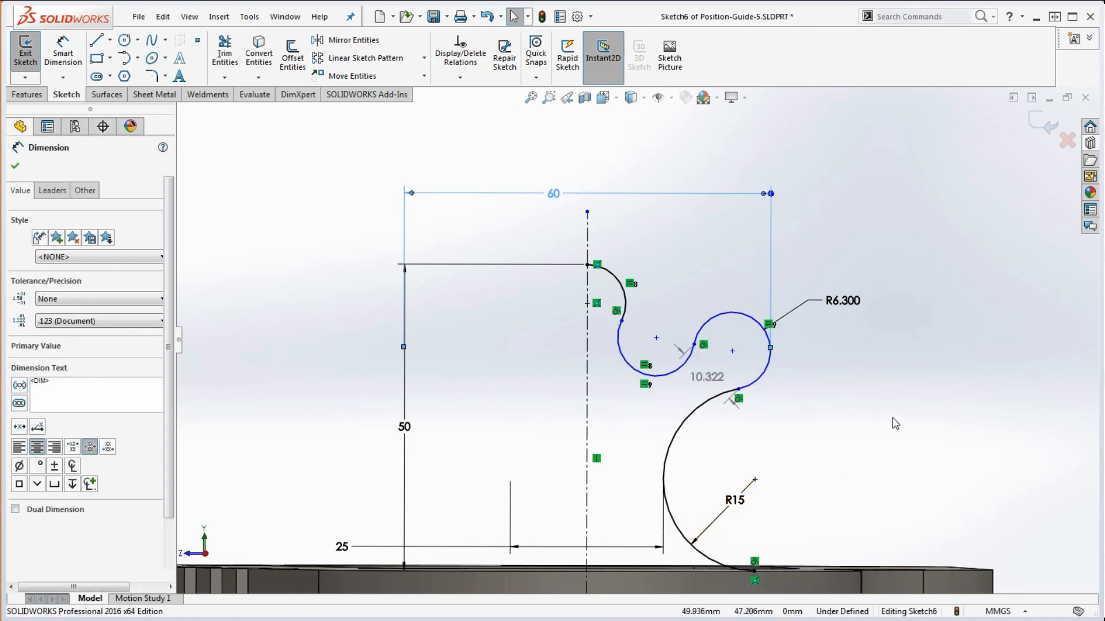
pyautogui.click(894, 420)
pyautogui.click(655, 338)
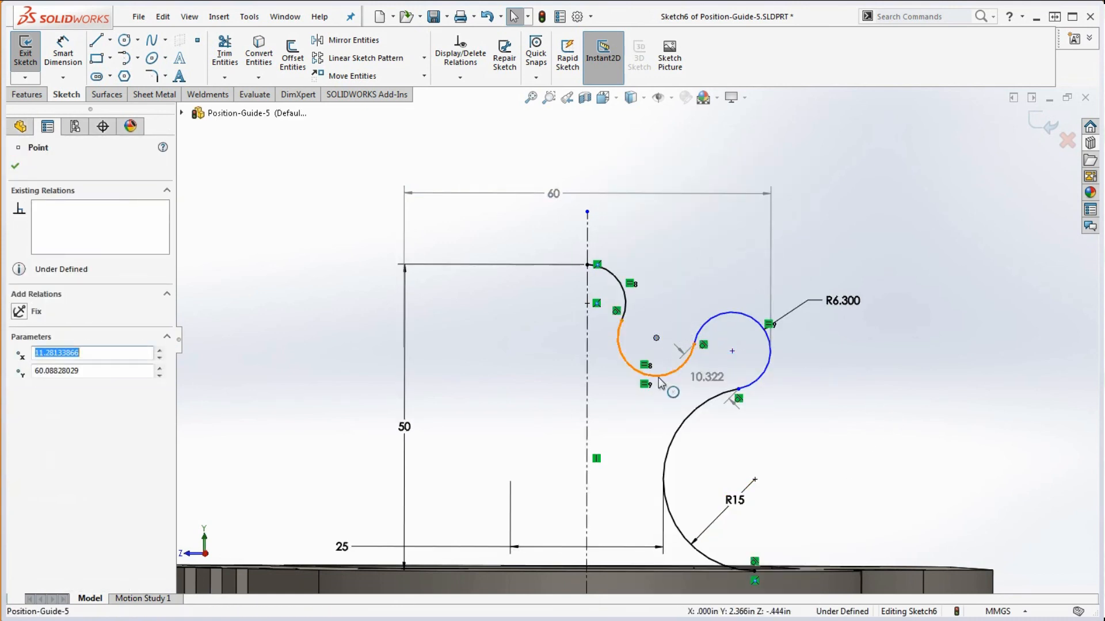
pyautogui.moveTo(656, 338); pyautogui.dragTo(686, 308)
pyautogui.click(847, 391)
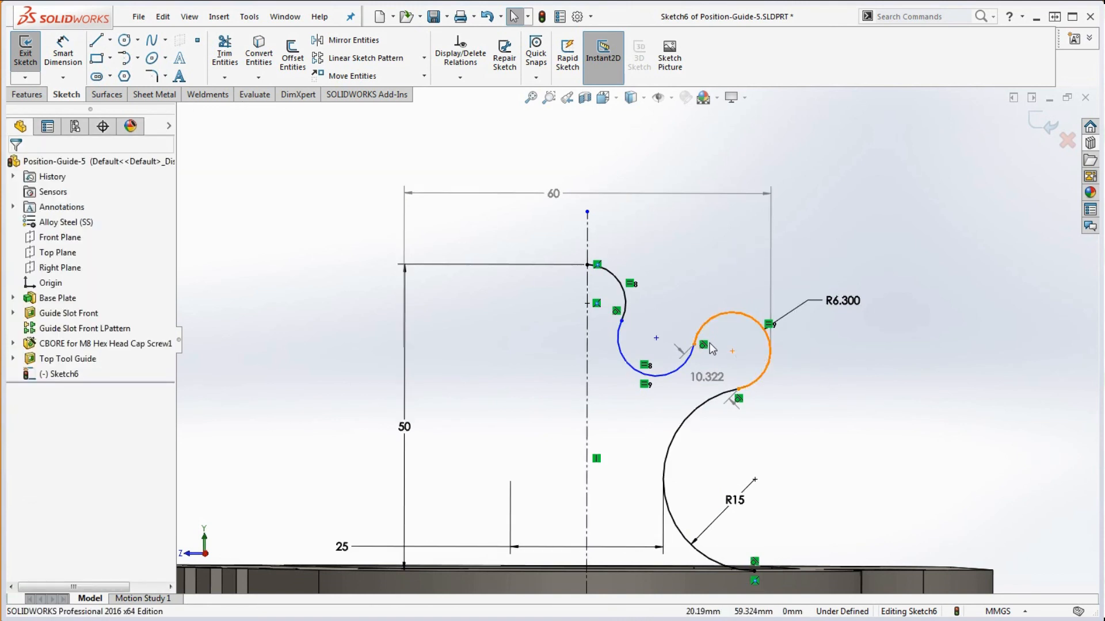
pyautogui.click(656, 340)
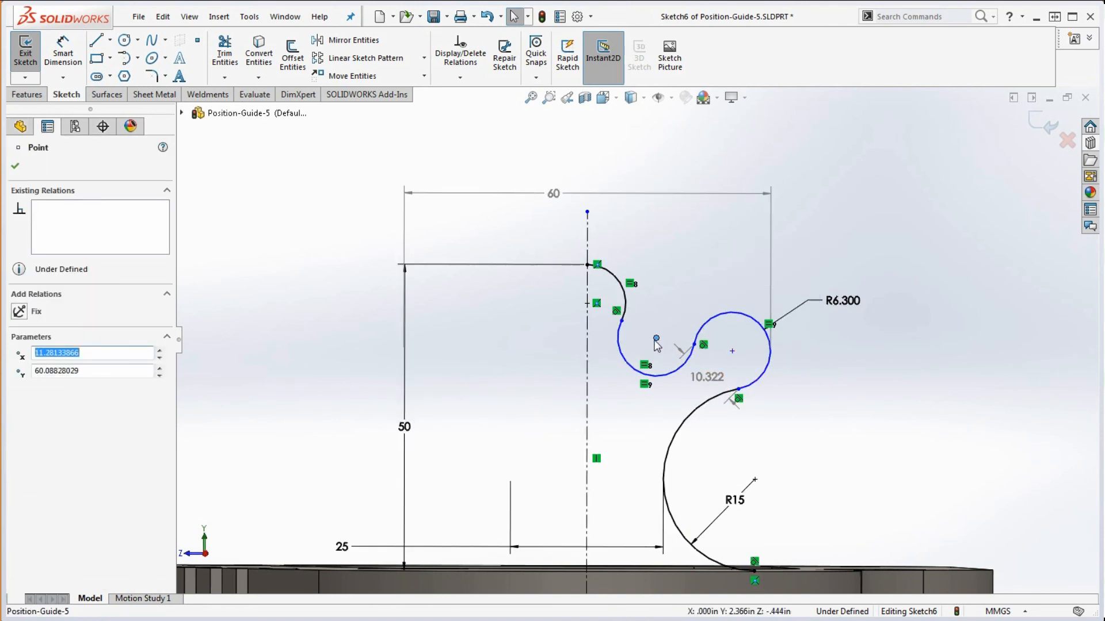
pyautogui.moveTo(659, 347); pyautogui.dragTo(661, 321)
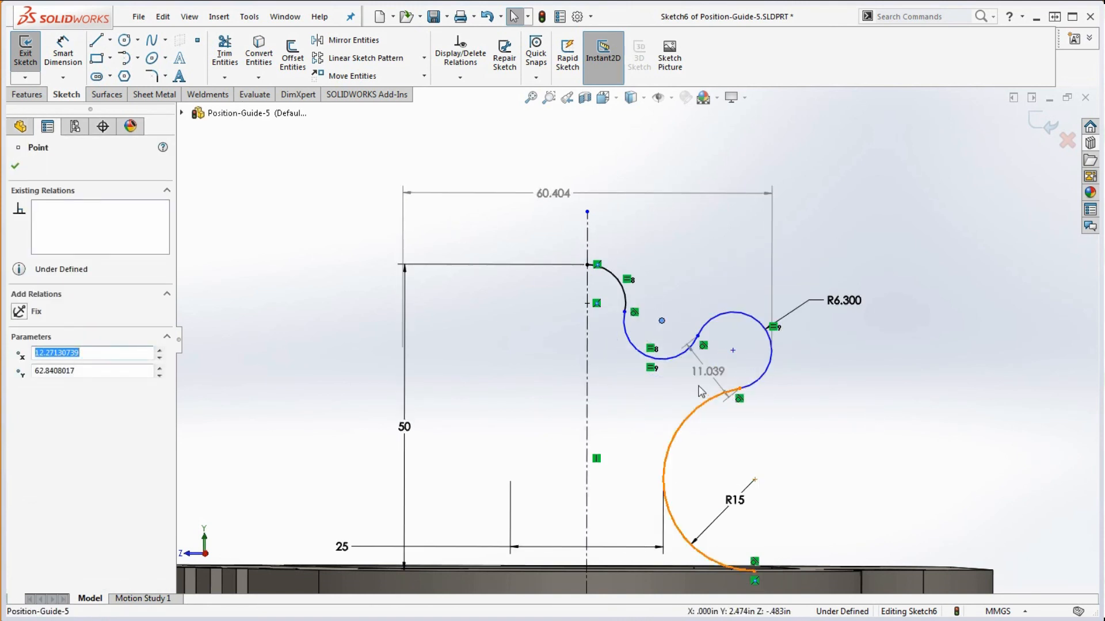
# - Restore the rim diameter as a driving dimension and set it to 60 mm
pyautogui.rightClick(636, 194)
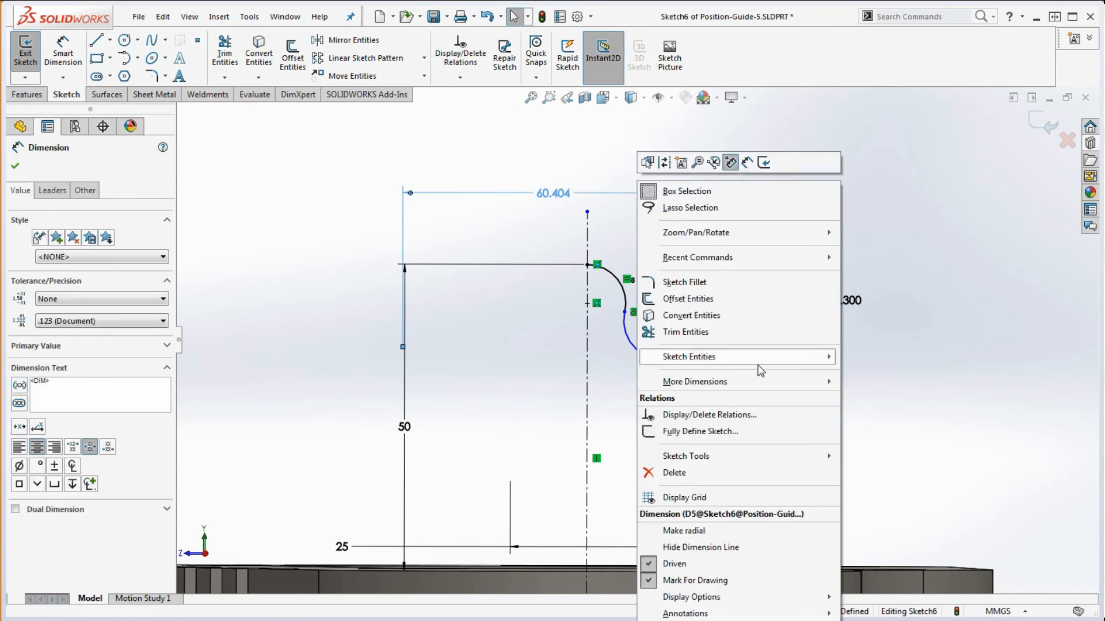
pyautogui.click(675, 564)
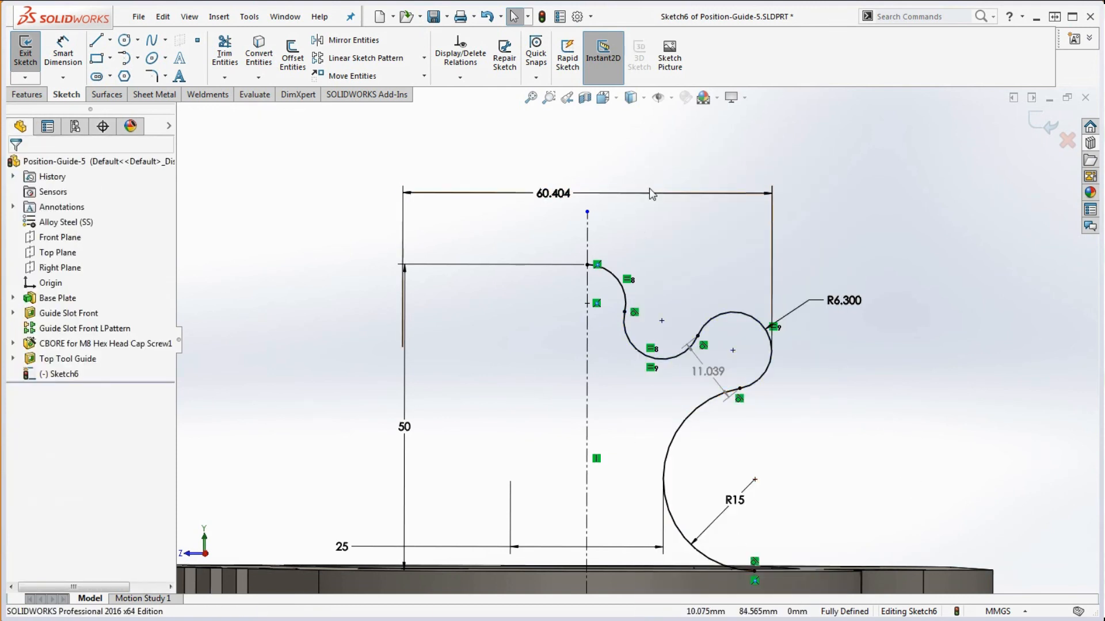
pyautogui.click(553, 194)
pyautogui.write('60')
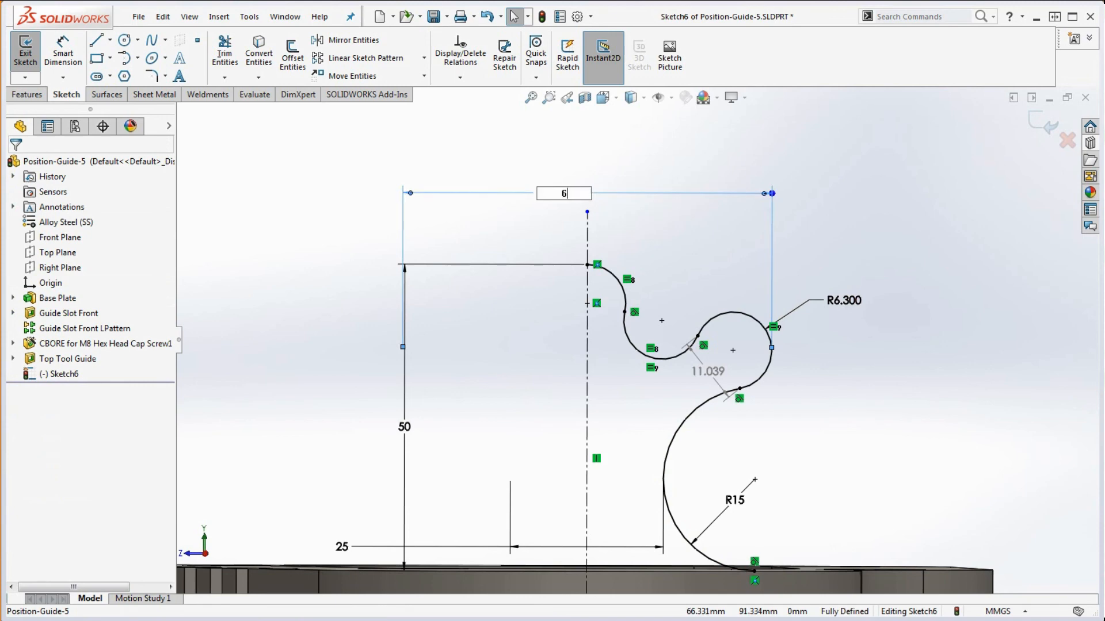
pyautogui.press('Return')
# - Draw a horizontal line along the base plate's top edge from the R15 arc's lower endpoint, ending exactly on the vertical centerline
pyautogui.scroll(4, 831, 412)
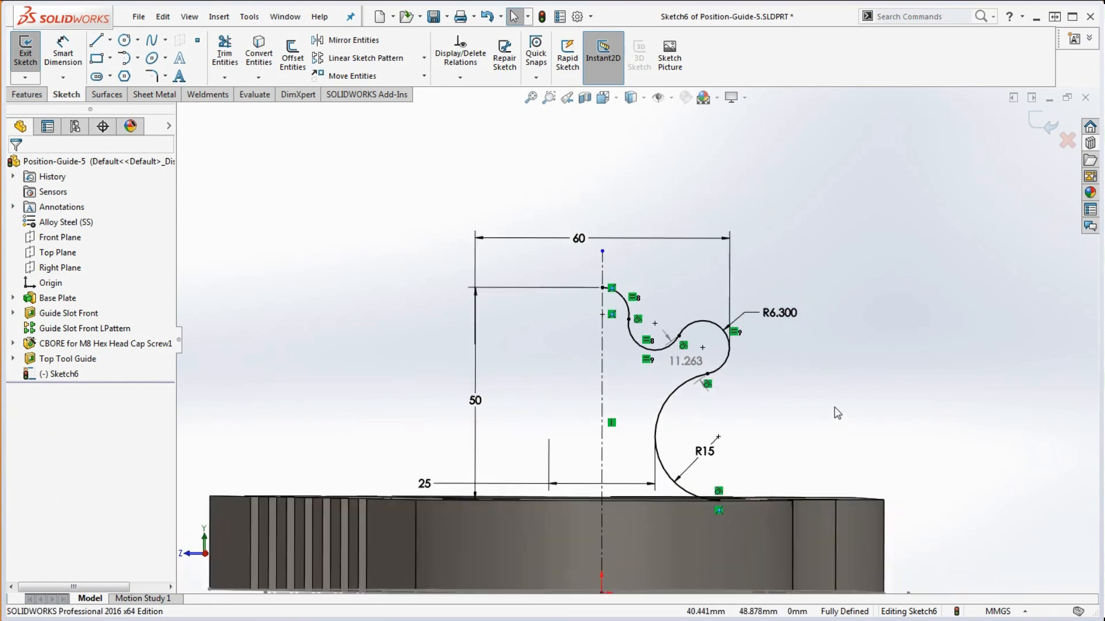
pyautogui.scroll(-2, 607, 456)
pyautogui.moveTo(810, 410); pyautogui.dragTo(810, 423, button='middle')
pyautogui.hotkey('ctrl', '4')
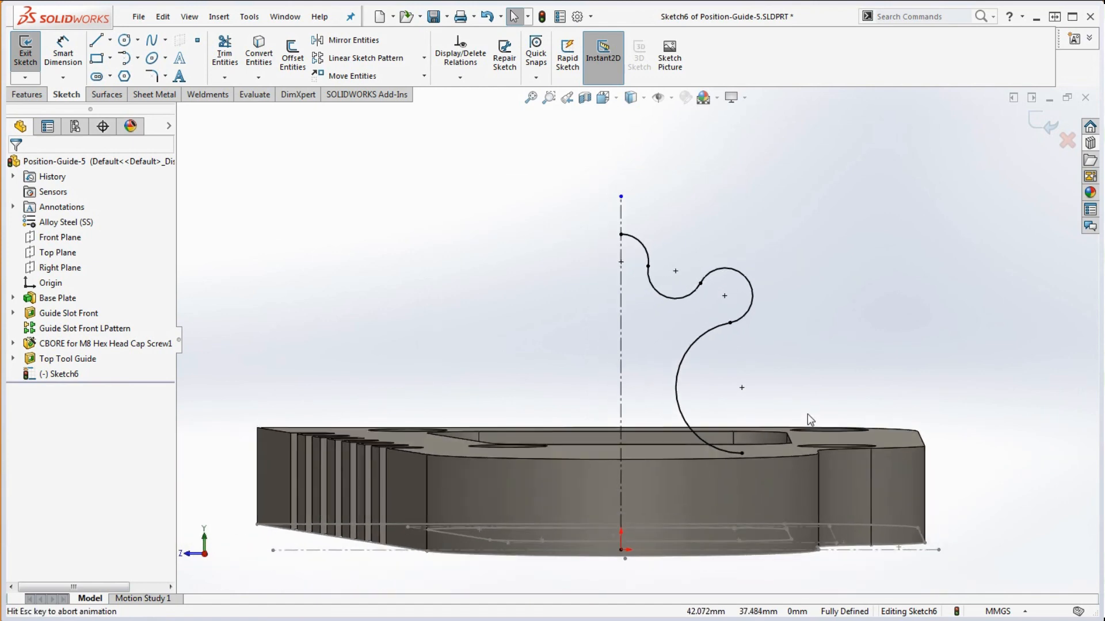
pyautogui.click(93, 42)
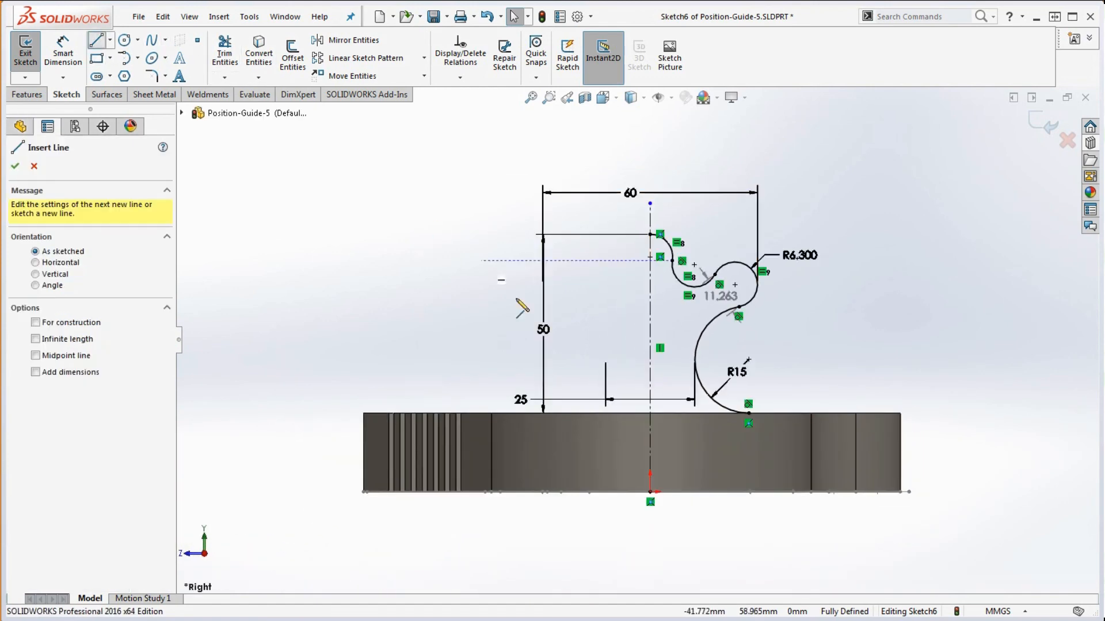
pyautogui.scroll(-2, 649, 367)
pyautogui.click(859, 464)
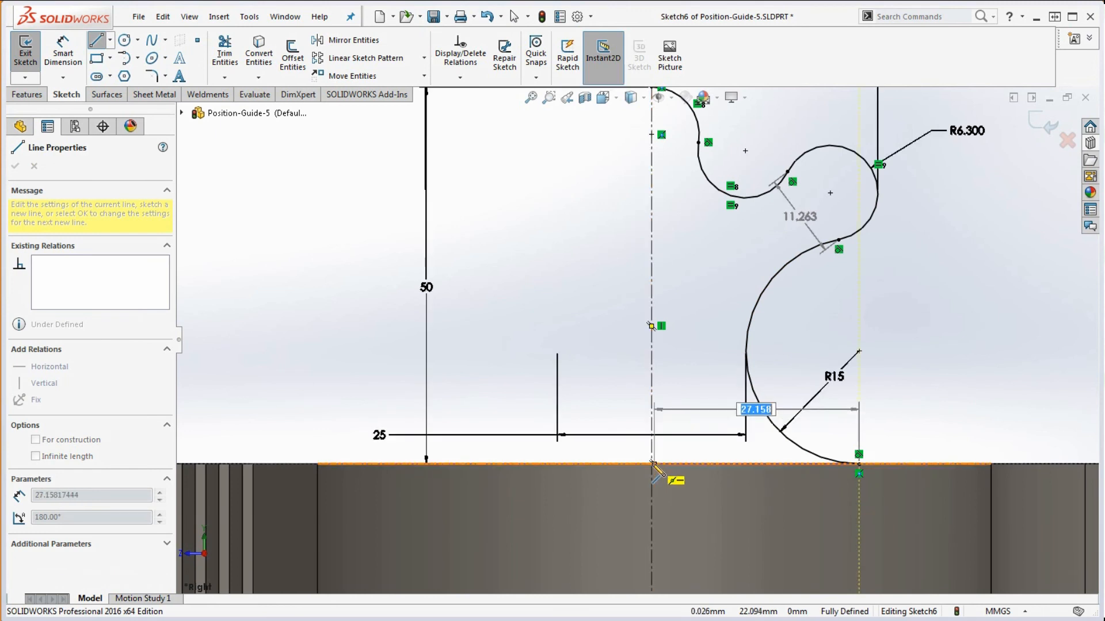
pyautogui.click(651, 464)
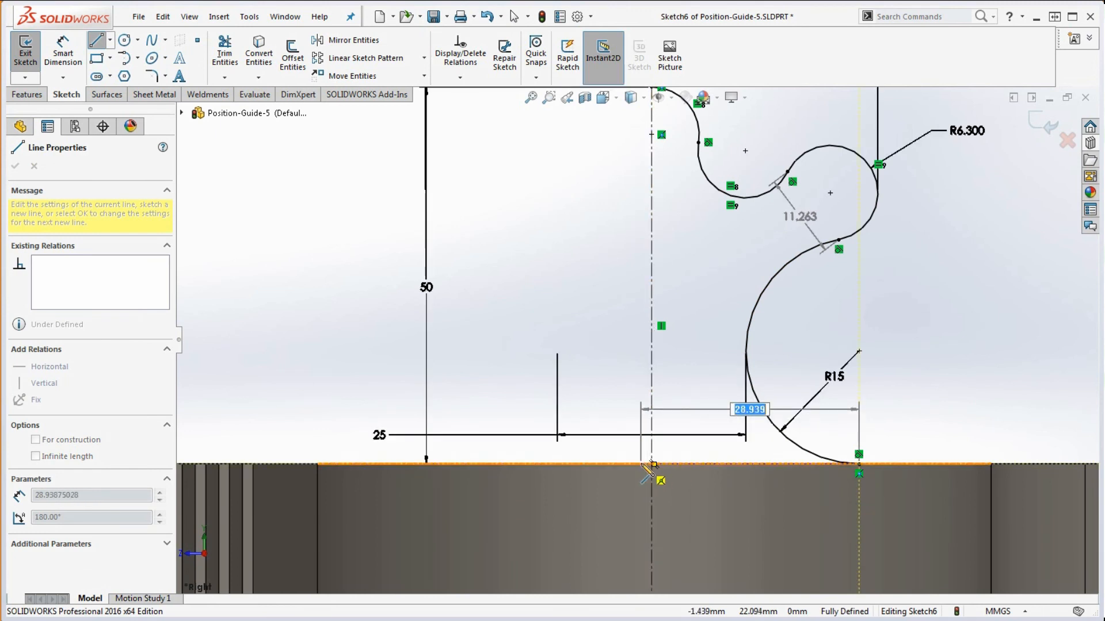
pyautogui.scroll(-3, 652, 464)
pyautogui.press('Escape')
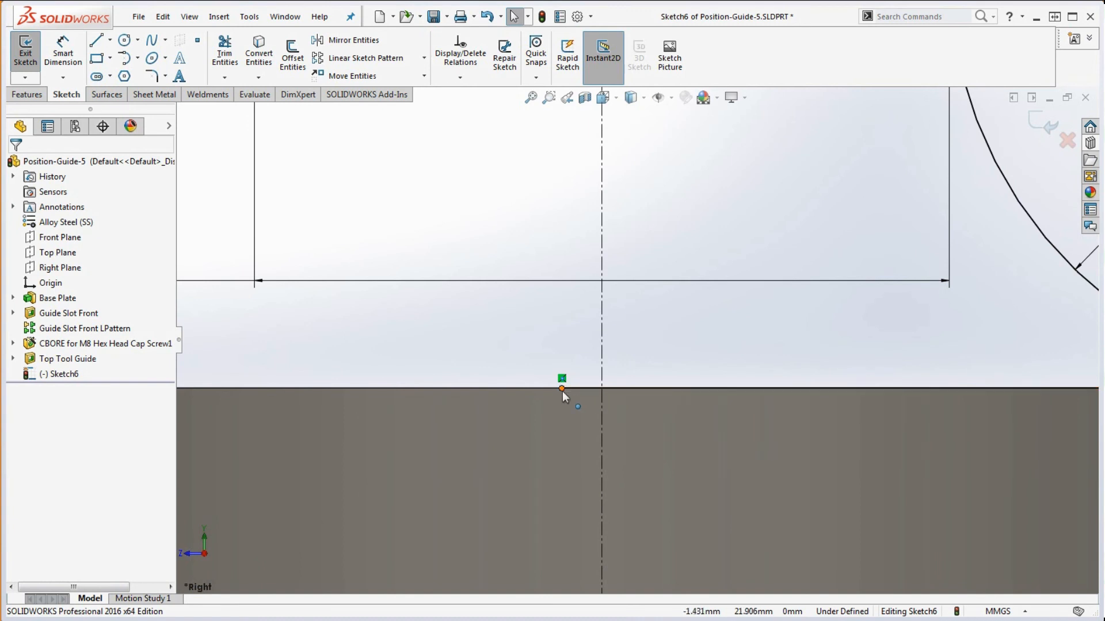
pyautogui.moveTo(562, 378); pyautogui.dragTo(622, 397)
pyautogui.scroll(7, 647, 440)
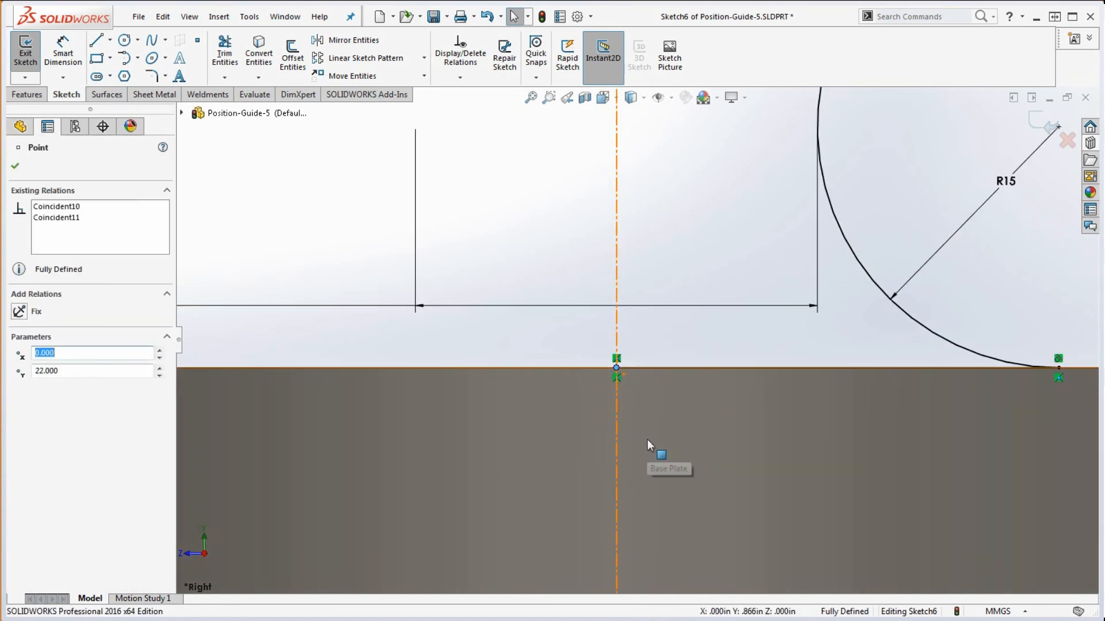
# - Close the profile with a vertical line along the centerline from the base line's end to the profile's top point
pyautogui.click(98, 43)
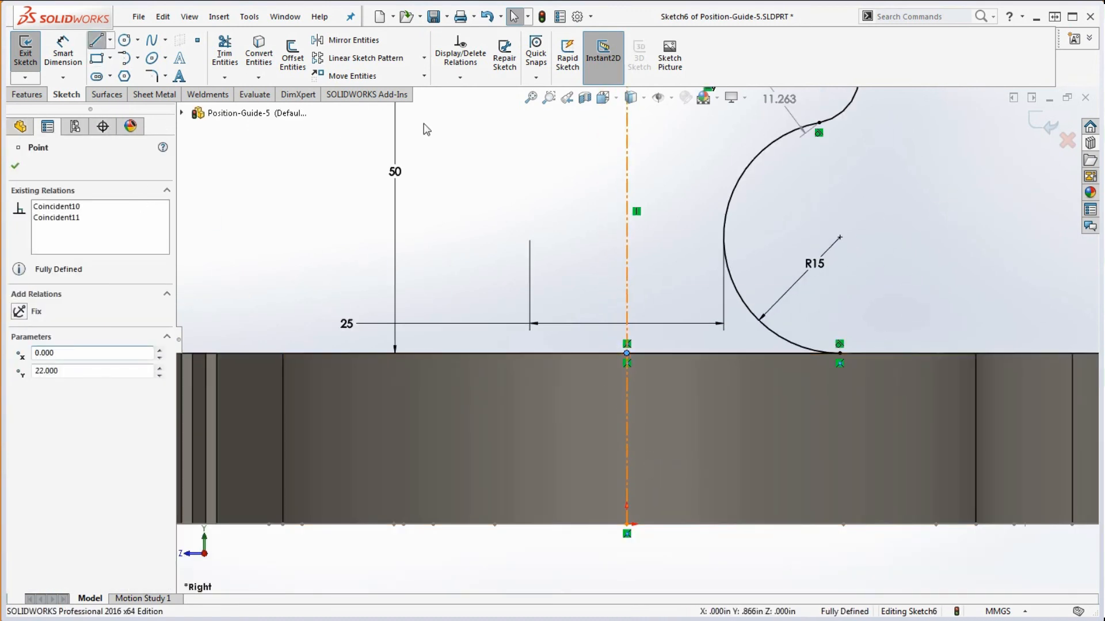
pyautogui.click(626, 353)
pyautogui.scroll(5, 633, 350)
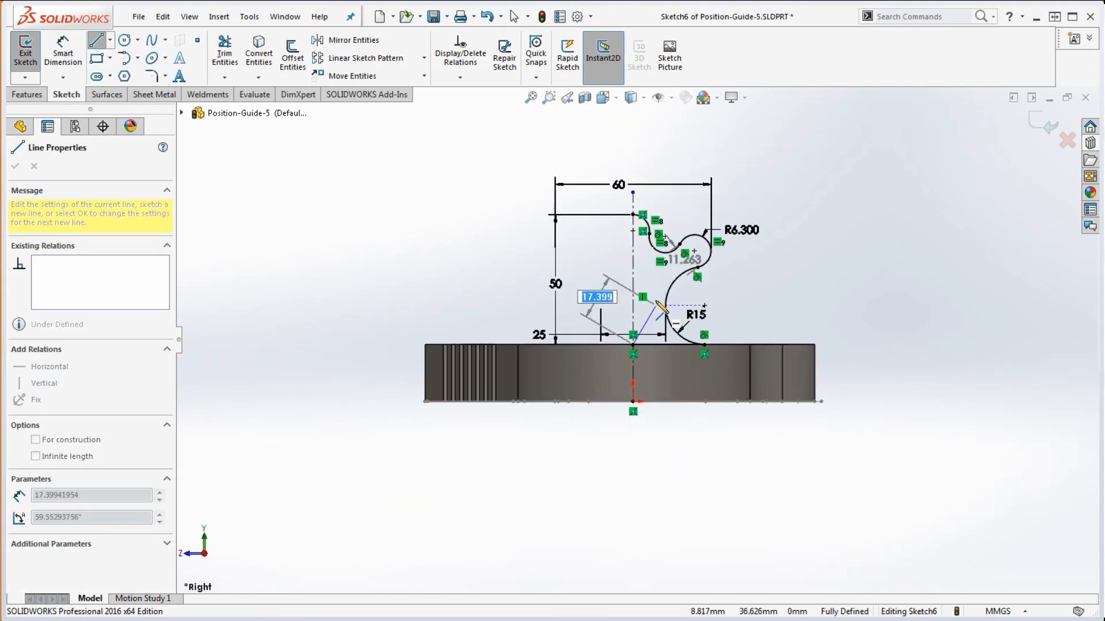
pyautogui.click(633, 214)
pyautogui.press('Escape')
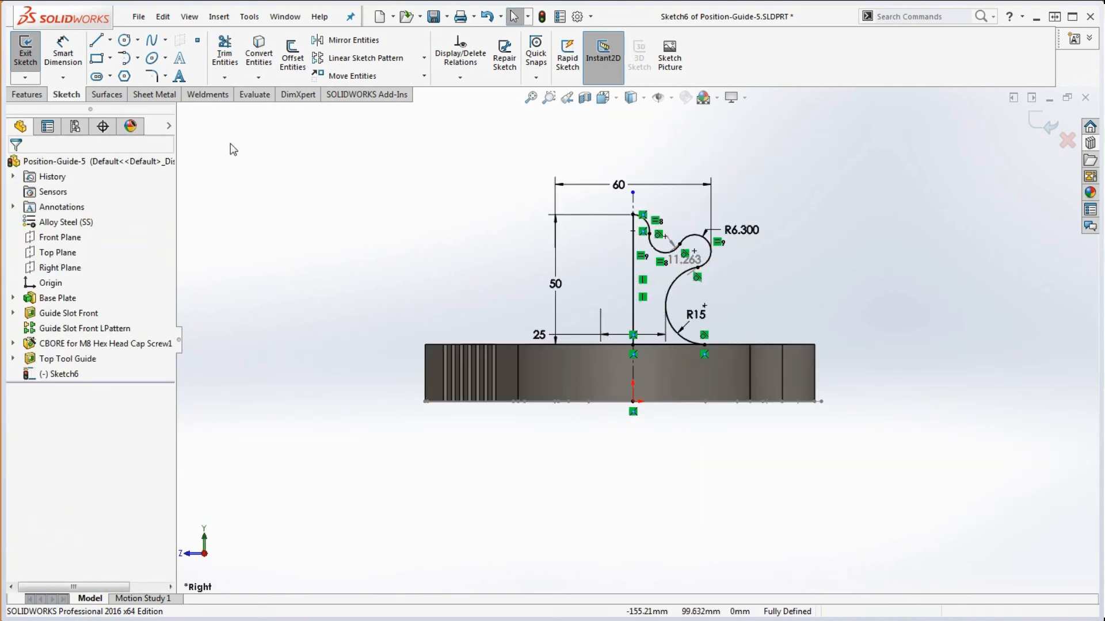
# - Revolve the closed knob profile 360 degrees about the vertical centerline, merging the result with the base plate
pyautogui.click(25, 95)
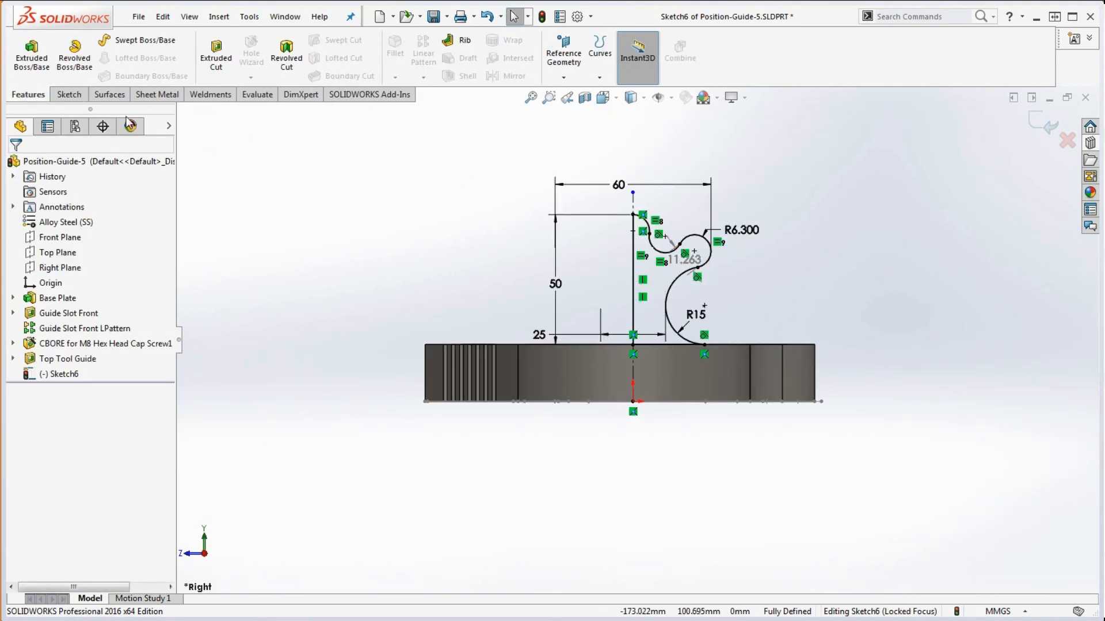
pyautogui.click(75, 55)
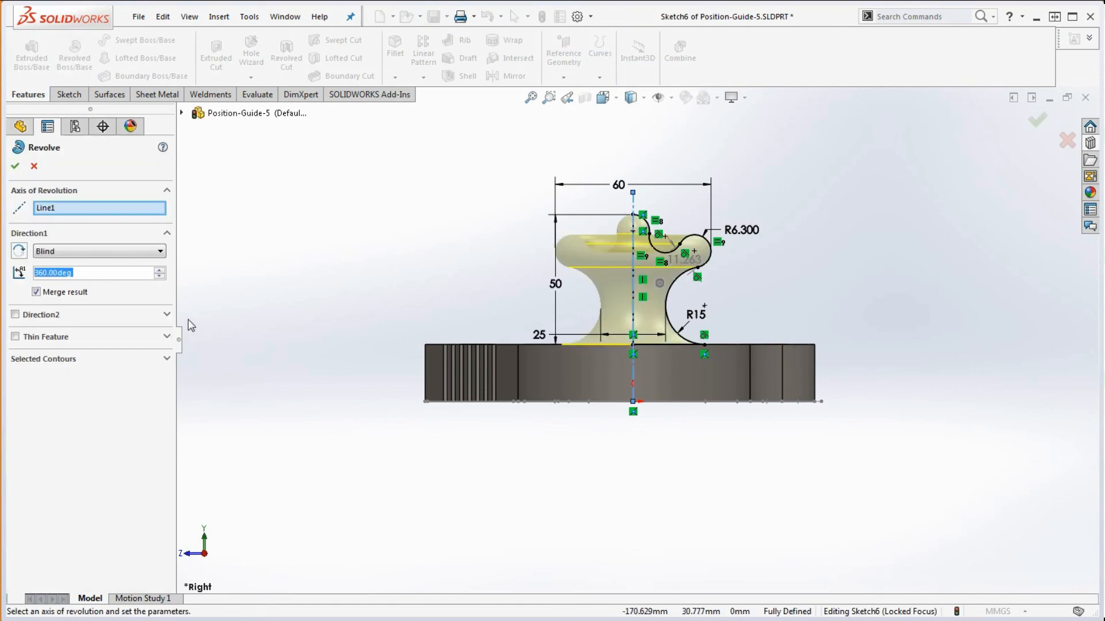
pyautogui.click(15, 165)
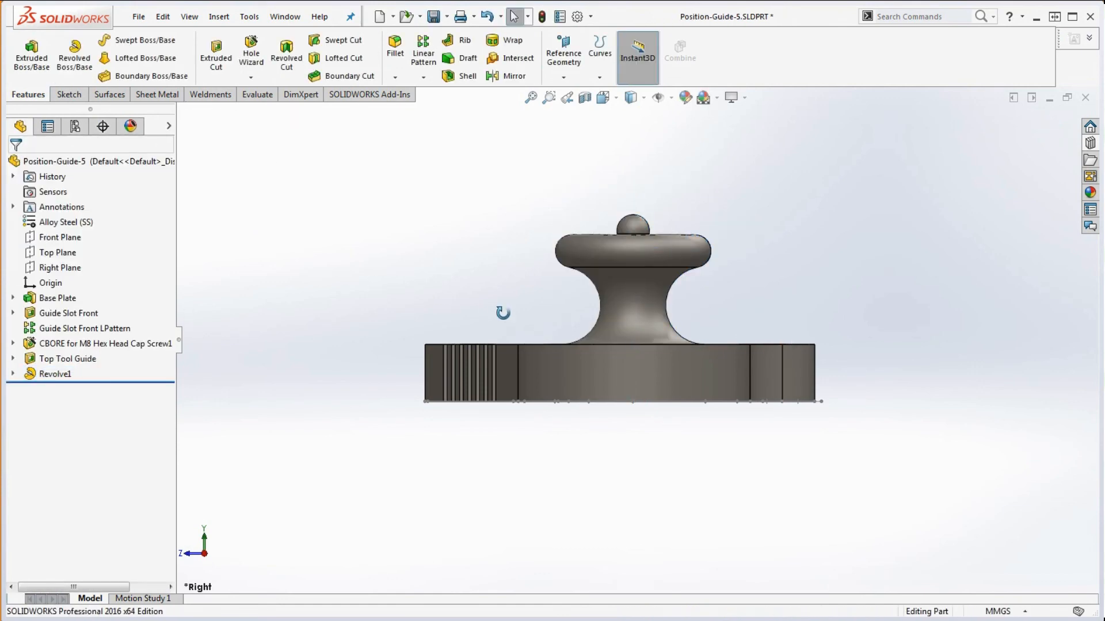
# - Calculate the part's mass properties and compare the mass and center of mass with the drawing's position set knob note
pyautogui.moveTo(503, 313); pyautogui.dragTo(756, 360, button='middle')
pyautogui.scroll(-5, 792, 363)
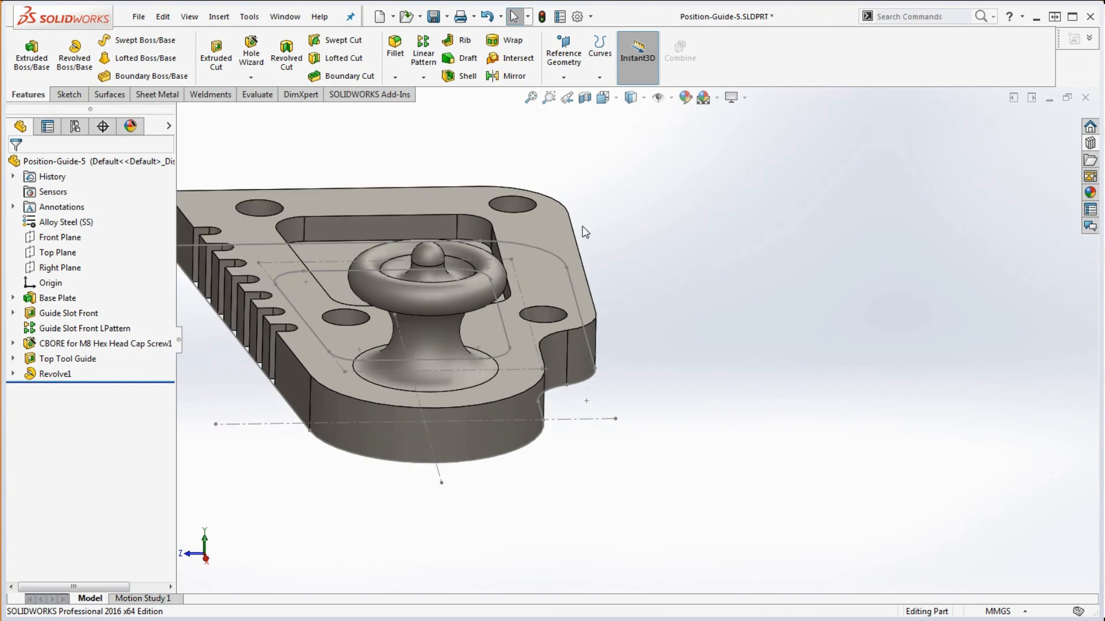
pyautogui.scroll(-2, 378, 178)
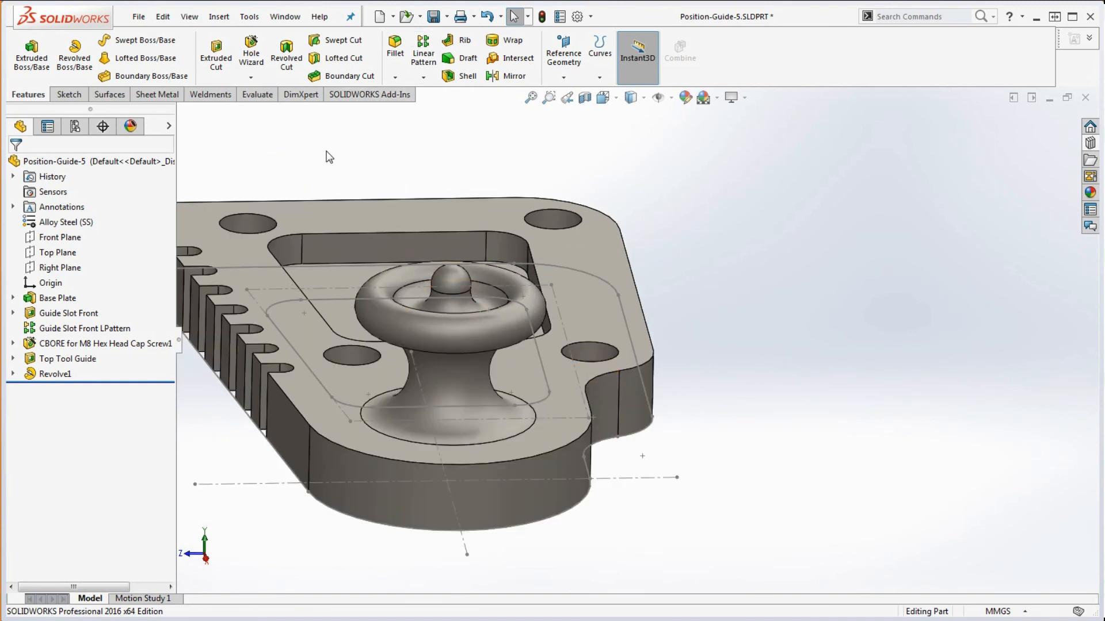
pyautogui.click(257, 95)
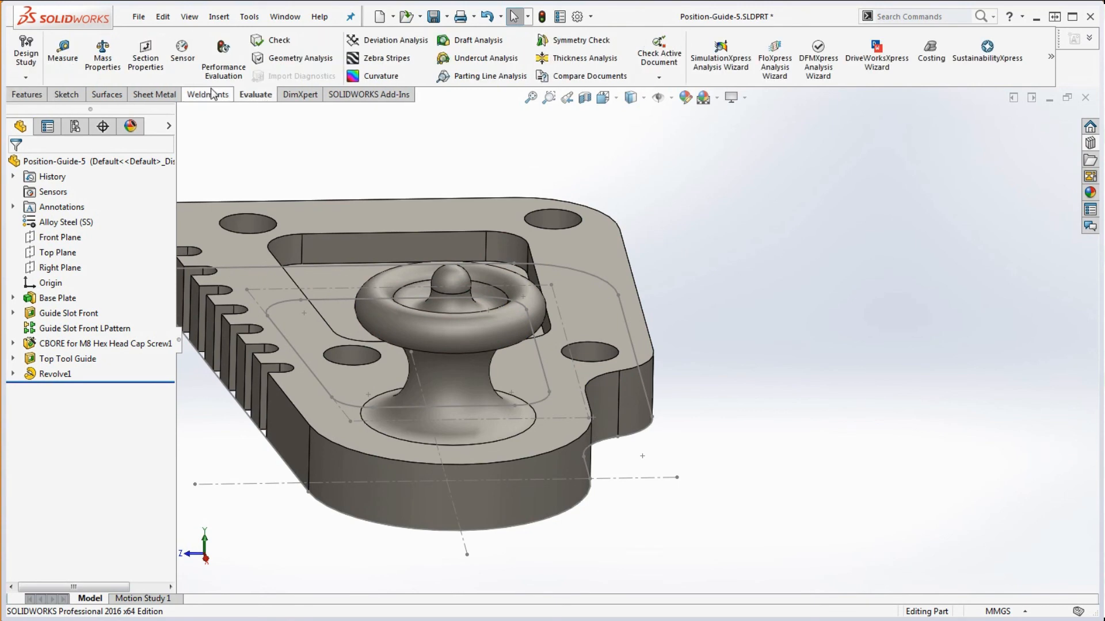
pyautogui.click(103, 60)
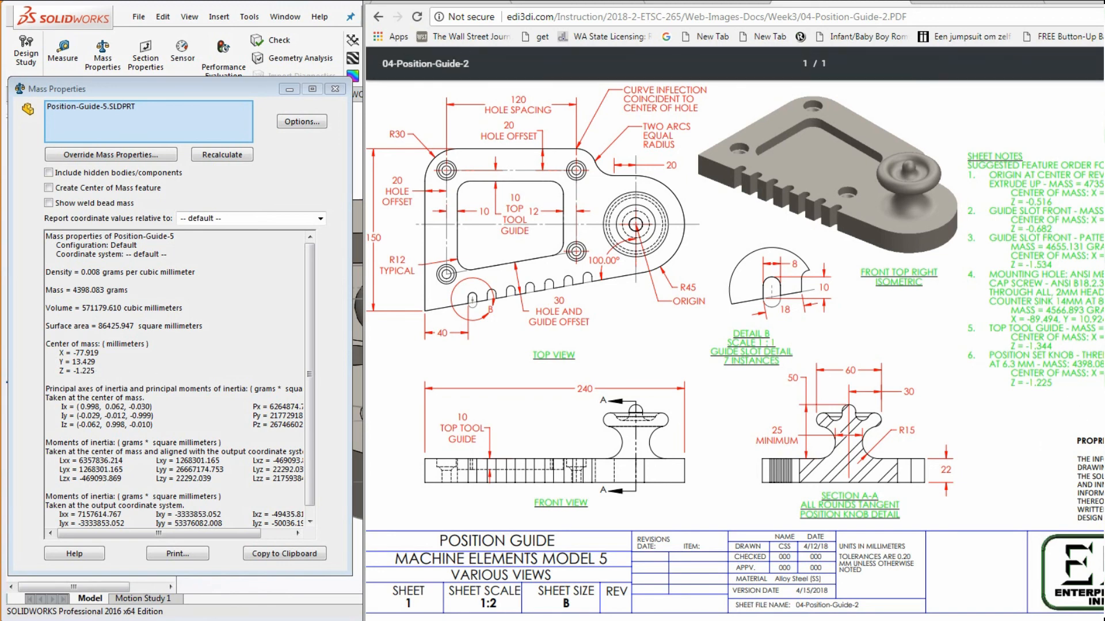
pyautogui.hotkey('alt', 'Tab')
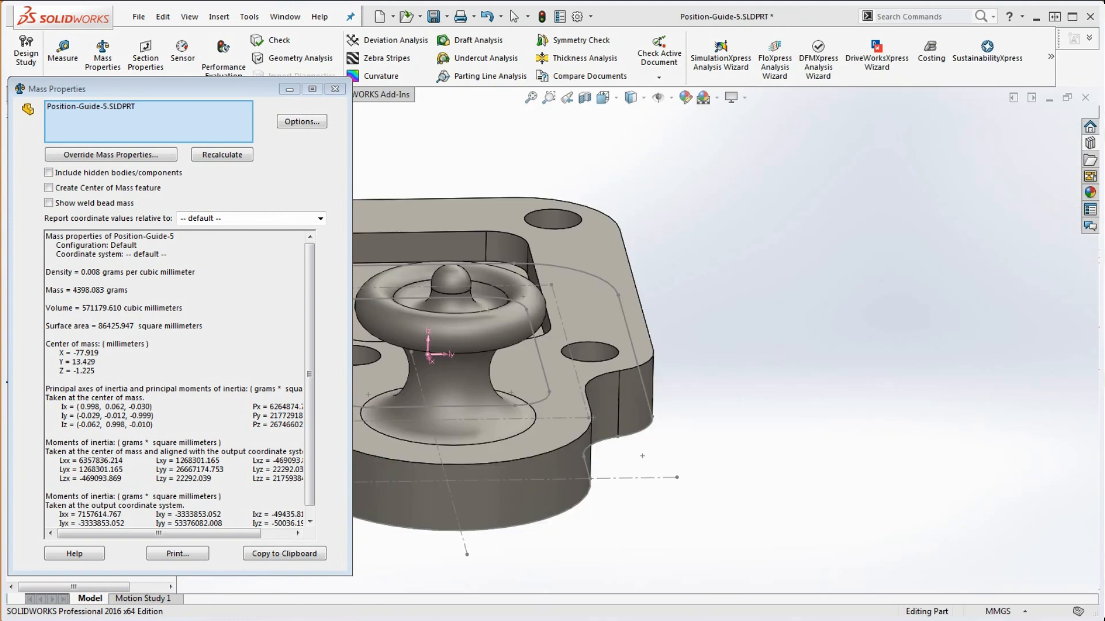
pyautogui.scroll(4, 826, 374)
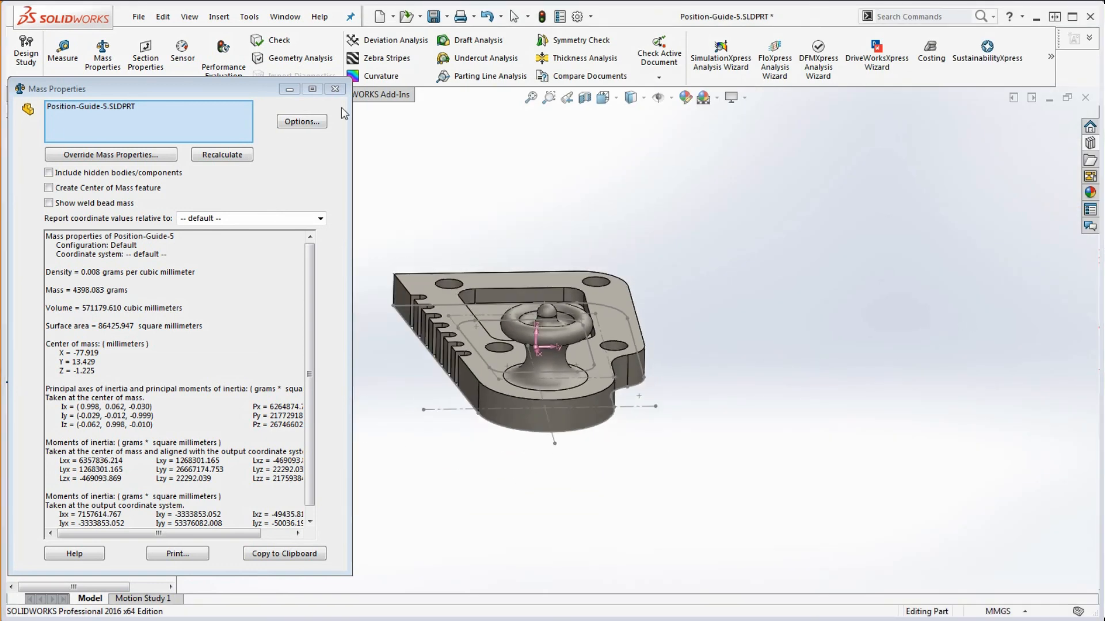
pyautogui.click(334, 88)
# - Examine the finished part from above and at an angle, and bring the Position Guide drawing PDF back into view for comparison
pyautogui.moveTo(520, 248); pyautogui.dragTo(621, 565, button='middle')
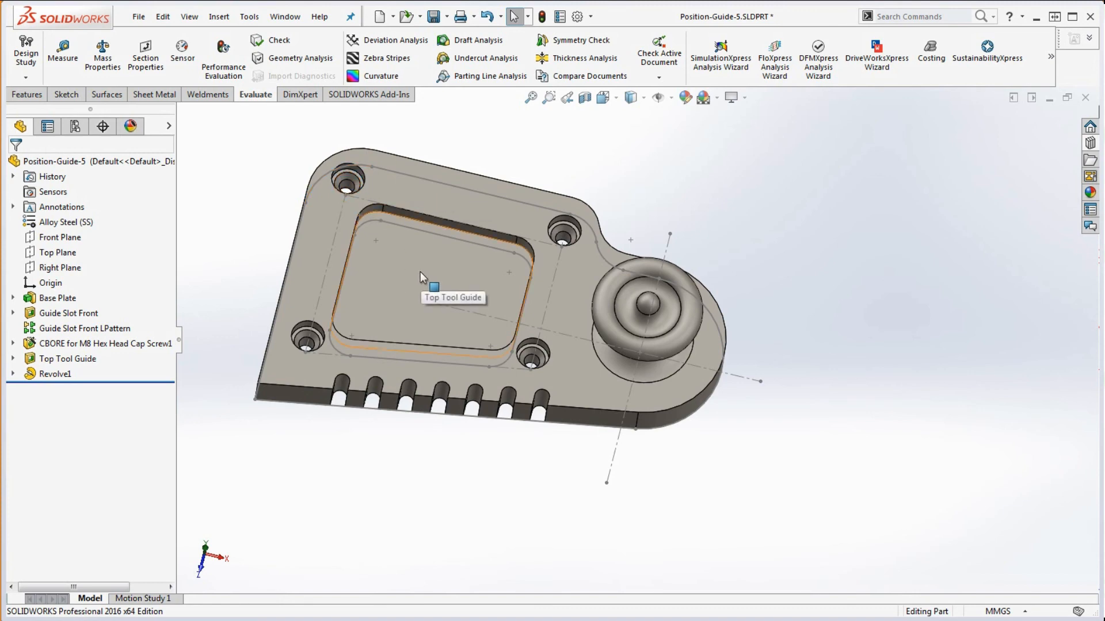
pyautogui.moveTo(531, 496); pyautogui.dragTo(679, 358, button='middle')
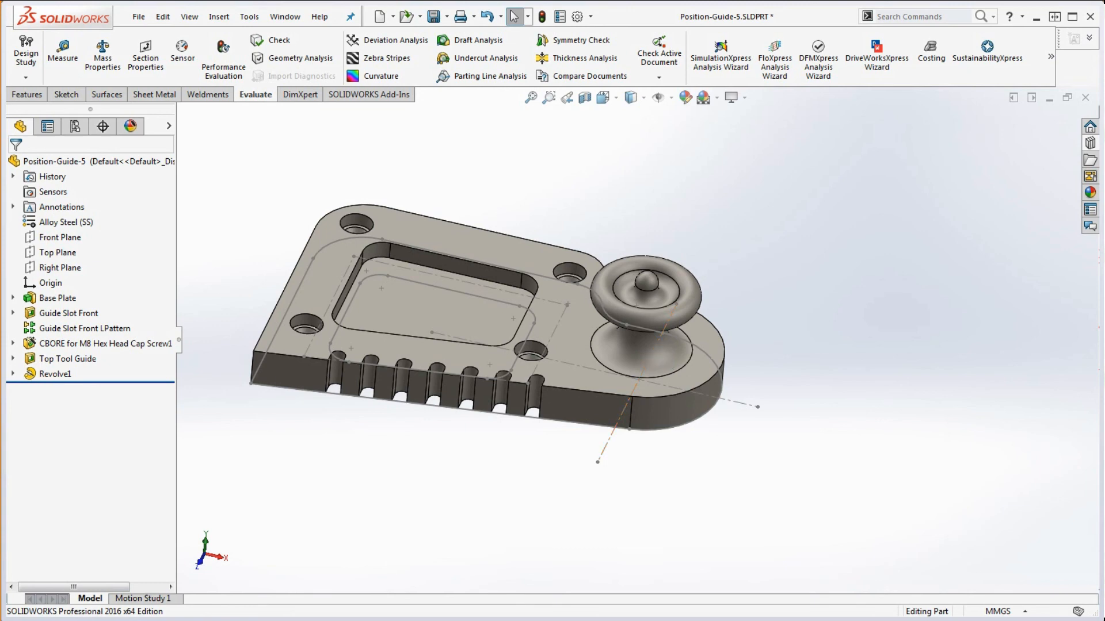
pyautogui.moveTo(1104, 1); pyautogui.dragTo(898, 1)
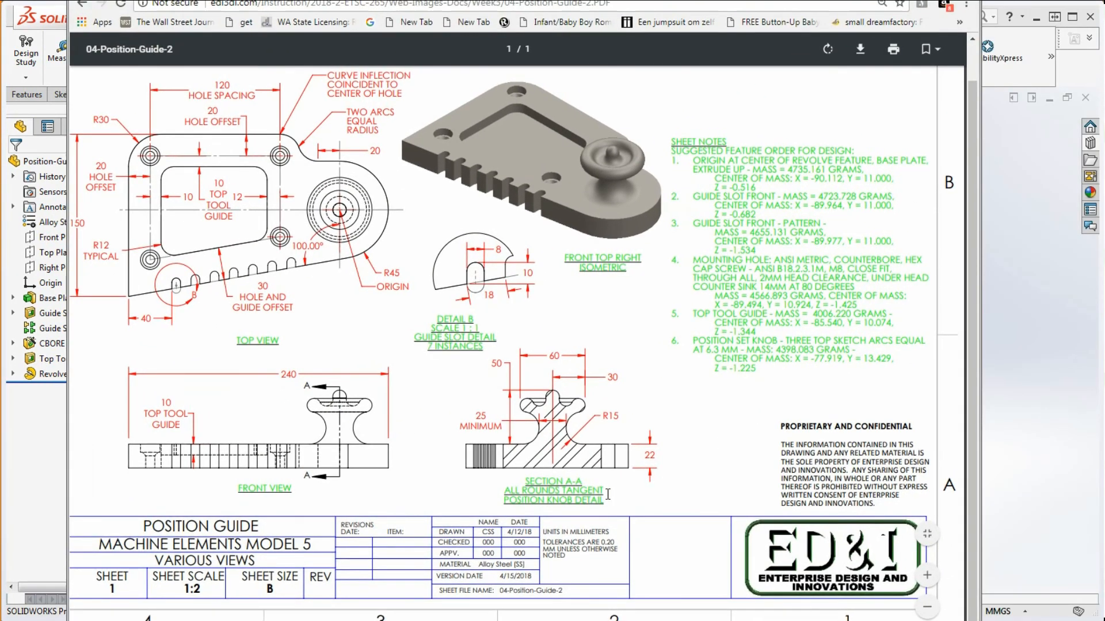